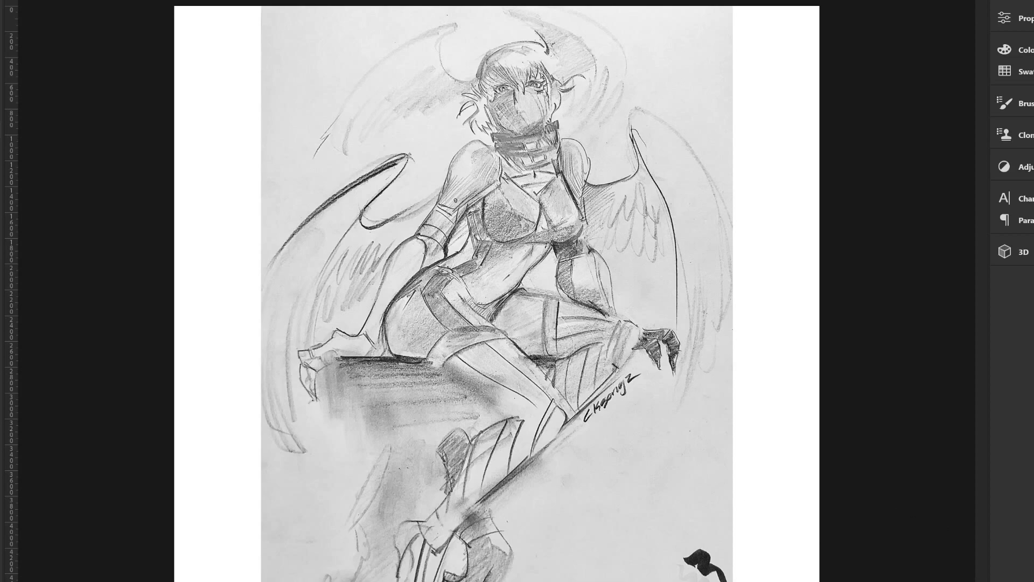
# Step: Choose a pink-purple foreground colour in the Color Picker
pyautogui.click(9, 428)
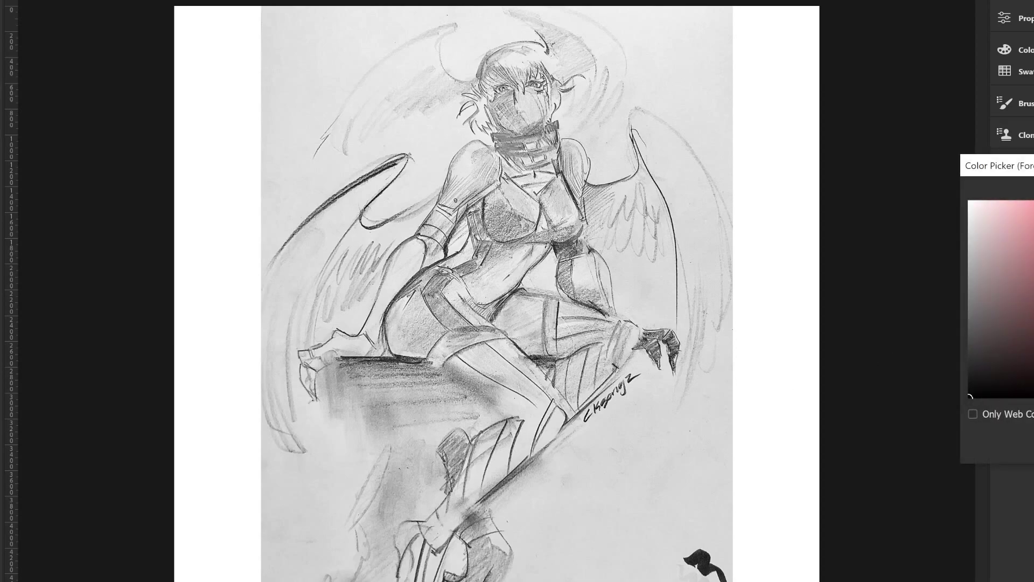
pyautogui.click(1008, 229)
pyautogui.press('Return')
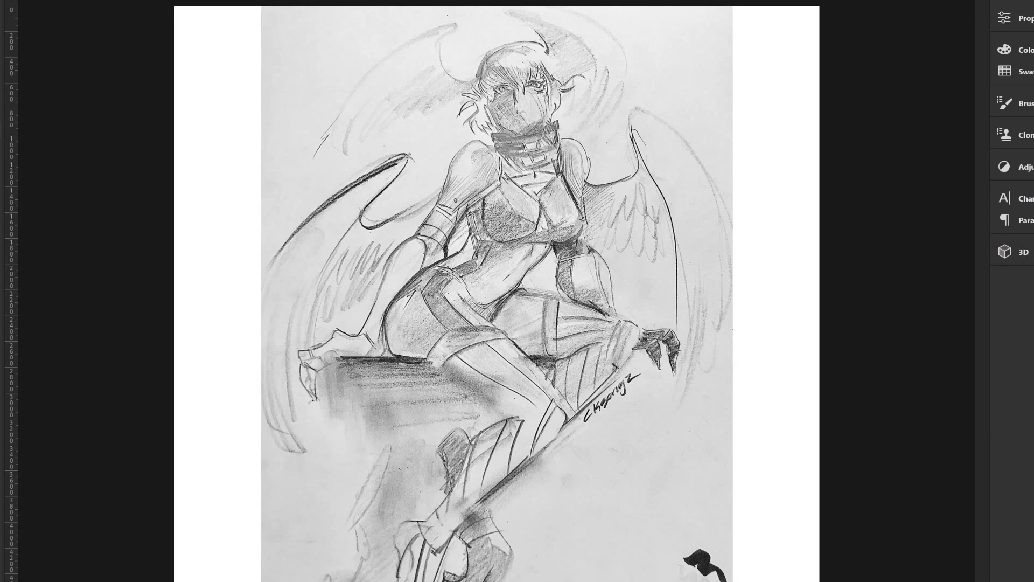
# Step: Brush pink along the boot's diagonal edge, over the thigh and down the lower leg
pyautogui.keyDown('shift'); pyautogui.click(440, 540); pyautogui.keyUp('shift')
pyautogui.moveTo(440, 542); pyautogui.dragTo(481, 496)
pyautogui.moveTo(531, 389); pyautogui.dragTo(457, 348)
pyautogui.moveTo(418, 536); pyautogui.dragTo(403, 572)
# Step: Paint the upper thigh armour and the band beside the chest pink
pyautogui.moveTo(548, 305); pyautogui.dragTo(552, 348)
pyautogui.moveTo(555, 249); pyautogui.dragTo(572, 250)
# Step: Brush pink onto the hip panel, the left foot and the face mask
pyautogui.moveTo(451, 270)
pyautogui.mouseDown()
pyautogui.moveTo(455, 277)
pyautogui.moveTo(470, 264)
pyautogui.mouseUp()
pyautogui.moveTo(335, 344); pyautogui.dragTo(345, 340)
pyautogui.moveTo(499, 117); pyautogui.dragTo(499, 106)
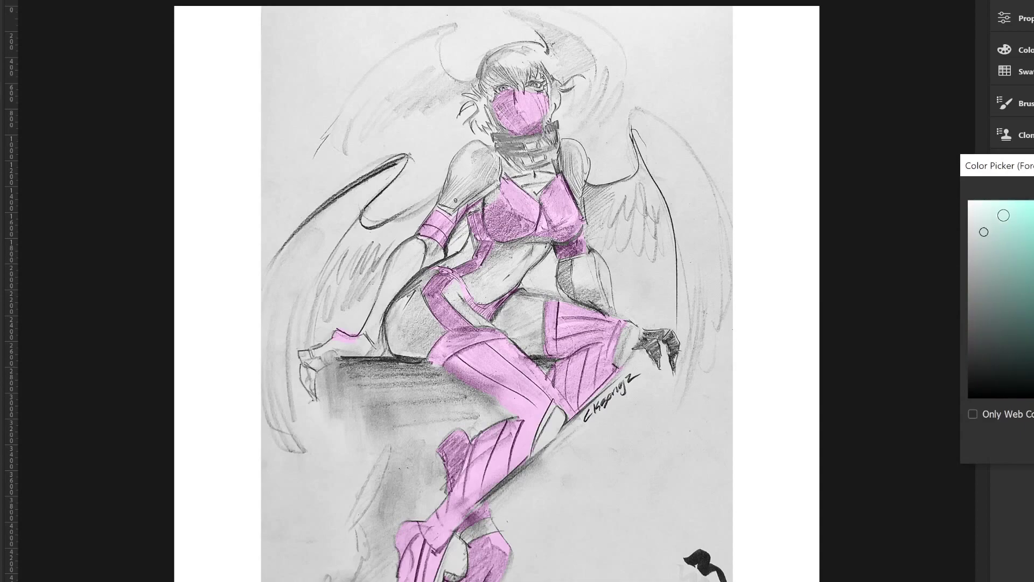
# Step: Confirm the pale teal colour and paint the shoe with it
pyautogui.press('Return')
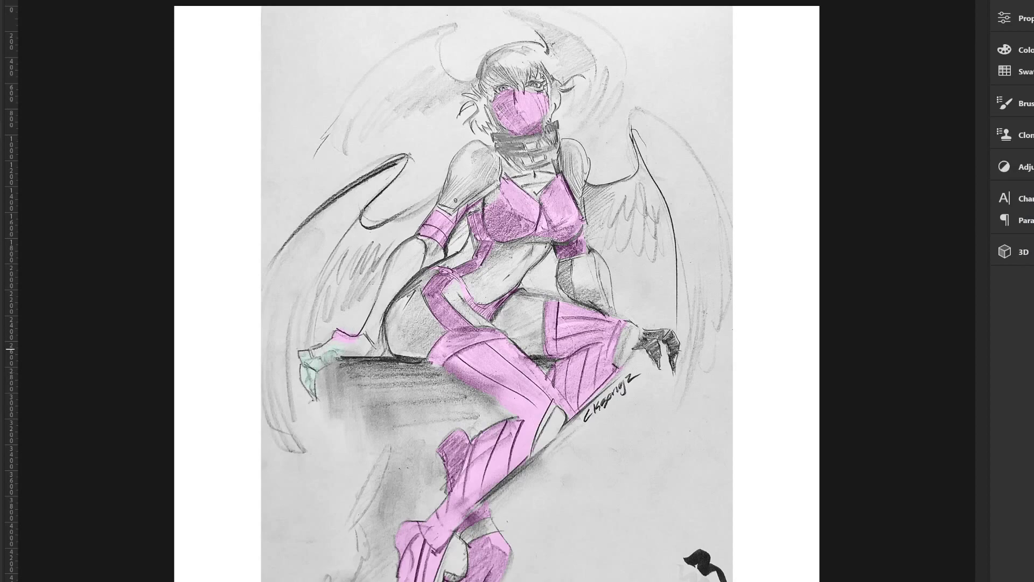
pyautogui.moveTo(350, 349); pyautogui.dragTo(386, 351)
# Step: Pick and fine-tune a tan skin colour as the foreground colour
pyautogui.click(21, 441)
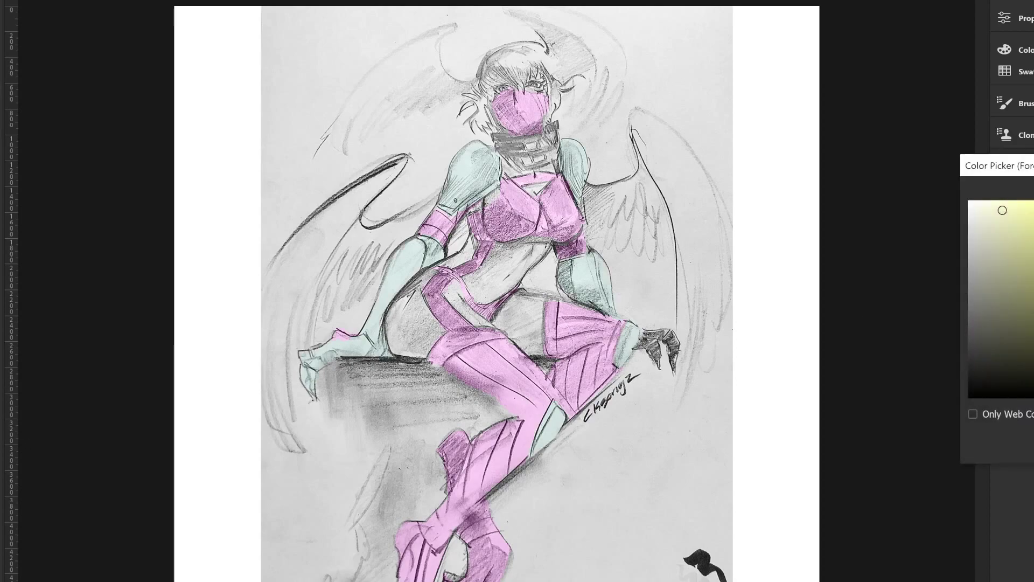
pyautogui.moveTo(1003, 210); pyautogui.dragTo(1032, 229)
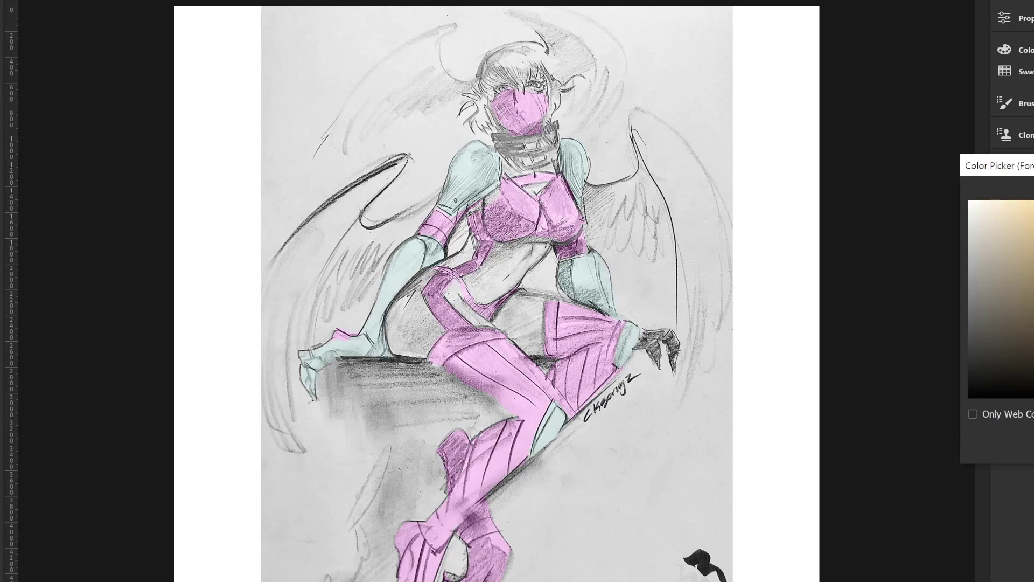
pyautogui.moveTo(1032, 214); pyautogui.dragTo(1030, 207)
pyautogui.press('Return')
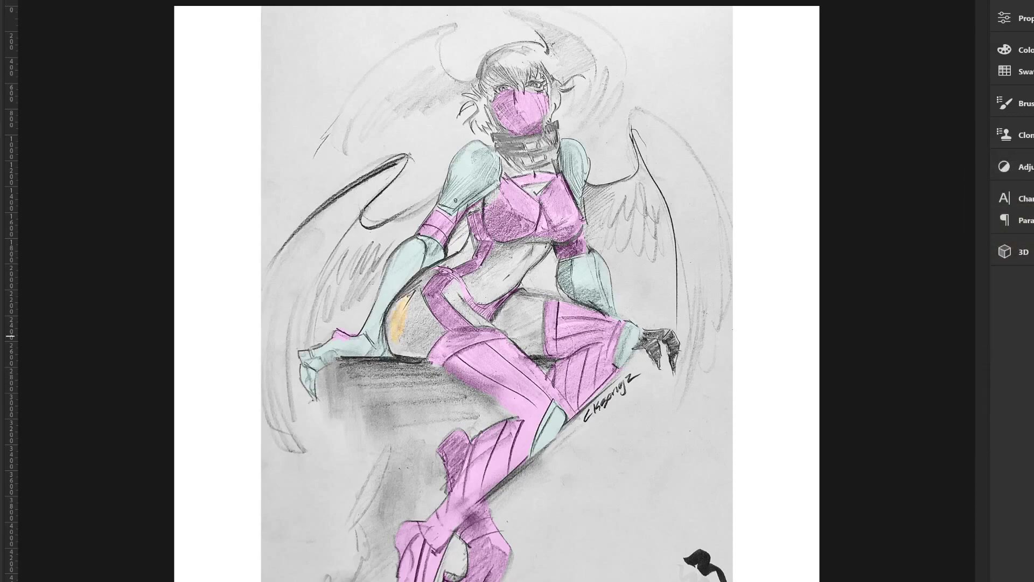
pyautogui.scroll(2, 439, 162)
pyautogui.scroll(2, 439, 162)
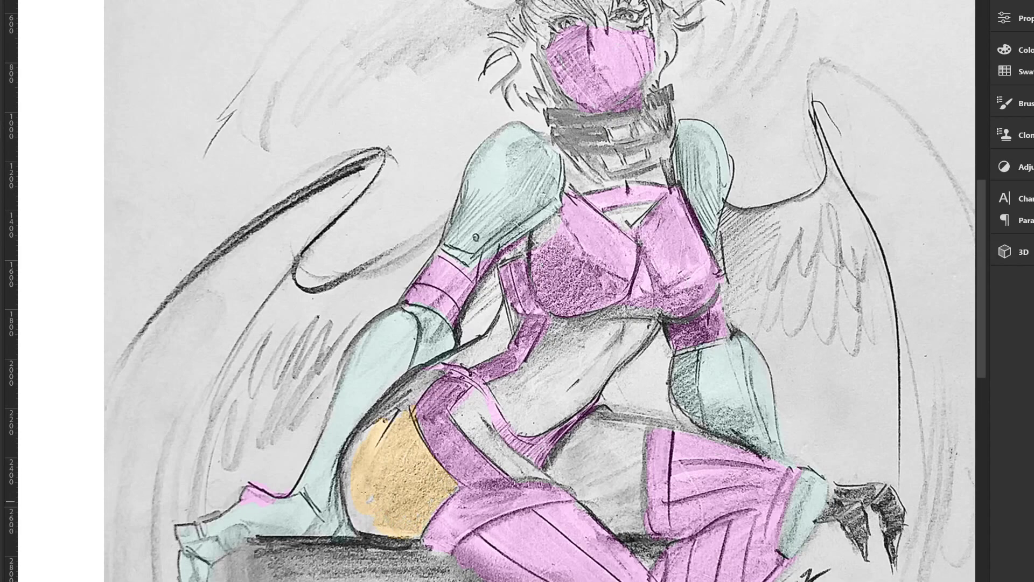
# Step: Paint tan along the thigh's edge, its top and the gap between pink parts
pyautogui.moveTo(363, 532); pyautogui.dragTo(353, 461)
pyautogui.moveTo(356, 509); pyautogui.dragTo(384, 406)
pyautogui.moveTo(401, 384); pyautogui.dragTo(411, 388)
pyautogui.moveTo(468, 424); pyautogui.dragTo(518, 469)
pyautogui.moveTo(579, 458); pyautogui.dragTo(580, 471)
# Step: Fill the belly and the chest gap with tan skin colour
pyautogui.moveTo(523, 429)
pyautogui.mouseDown()
pyautogui.moveTo(596, 371)
pyautogui.moveTo(526, 424)
pyautogui.mouseUp()
pyautogui.moveTo(653, 333); pyautogui.dragTo(546, 409)
pyautogui.moveTo(531, 402); pyautogui.dragTo(550, 370)
pyautogui.moveTo(587, 329); pyautogui.dragTo(565, 344)
pyautogui.moveTo(628, 215); pyautogui.dragTo(617, 229)
pyautogui.moveTo(506, 318); pyautogui.dragTo(565, 420)
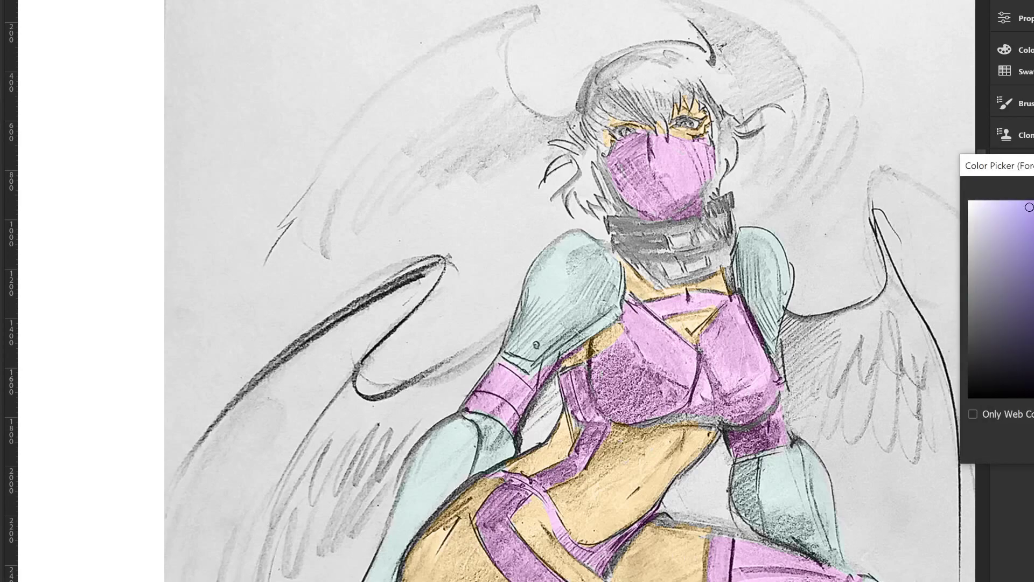
# Step: Pick a light cyan and paint it over the top and right side of the hair
pyautogui.click(991, 211)
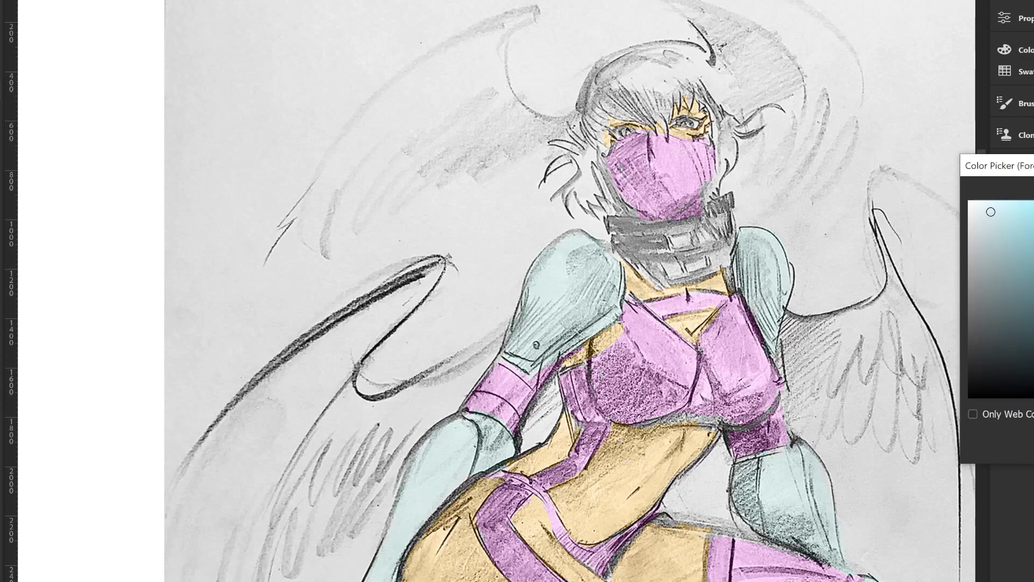
pyautogui.moveTo(991, 212); pyautogui.dragTo(1028, 200)
pyautogui.press('Return')
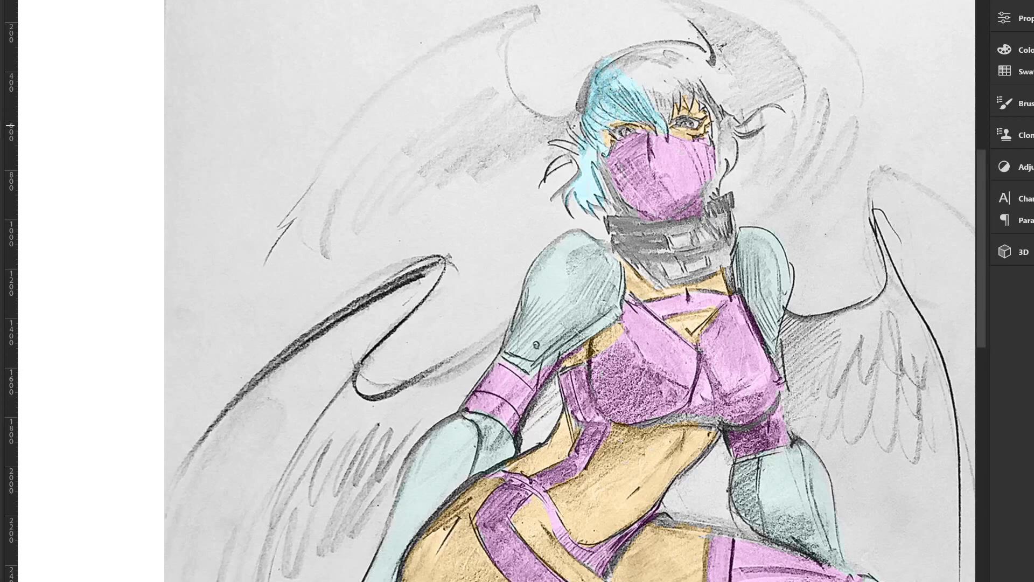
pyautogui.moveTo(636, 108); pyautogui.dragTo(656, 79)
pyautogui.moveTo(685, 101); pyautogui.dragTo(699, 56)
pyautogui.moveTo(716, 135); pyautogui.dragTo(729, 110)
pyautogui.hotkey('ctrl', '0')
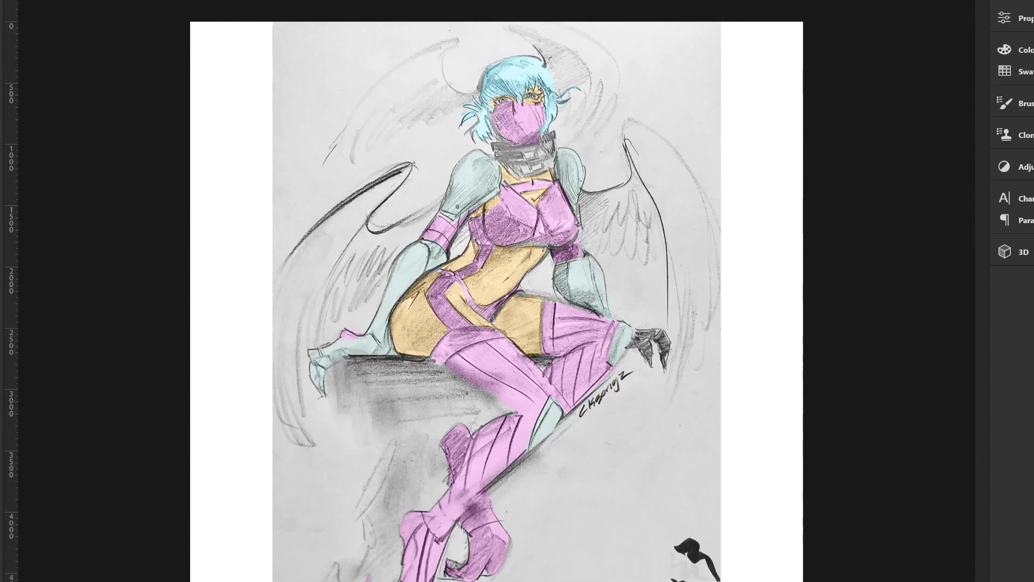
# Step: Paint soft light teal on the left hair-wing, then pick a dark teal colour
pyautogui.hotkey('ctrl', '+')
pyautogui.scroll(3, 517, 290)
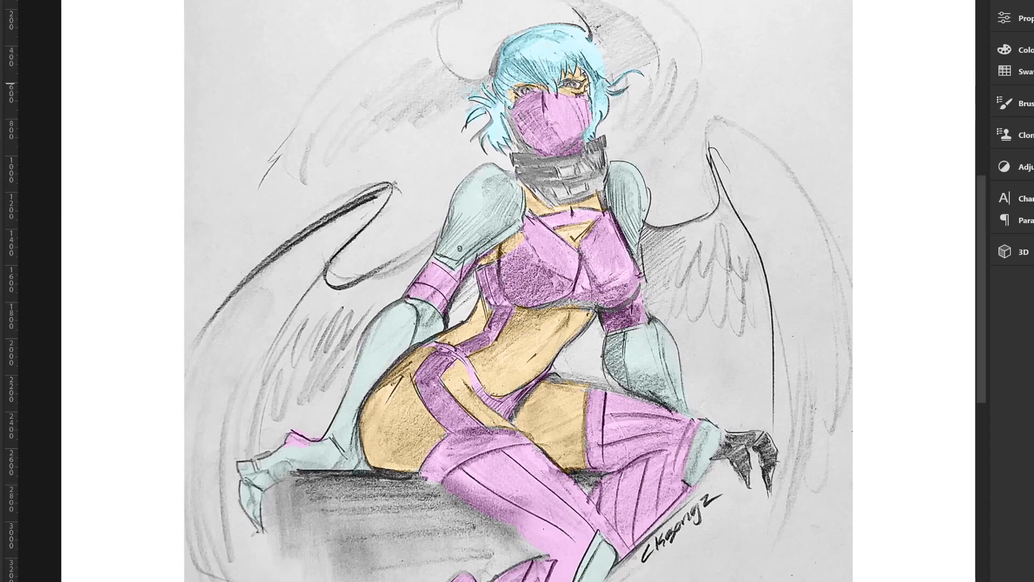
pyautogui.moveTo(466, 89)
pyautogui.mouseDown()
pyautogui.moveTo(431, 59)
pyautogui.moveTo(441, 96)
pyautogui.moveTo(339, 147)
pyautogui.mouseUp()
pyautogui.hotkey('ctrl', '-')
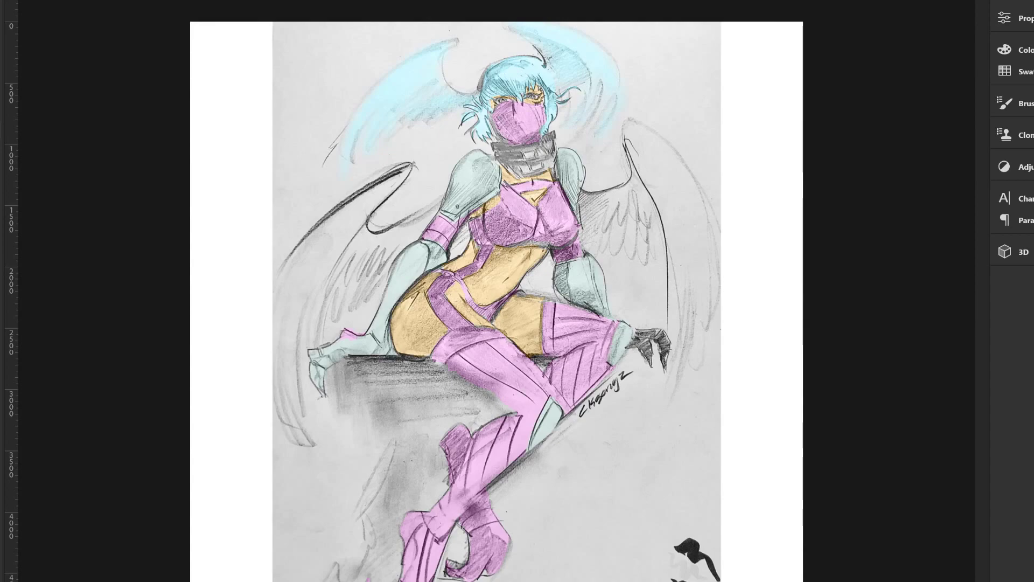
pyautogui.moveTo(1019, 339)
pyautogui.mouseDown()
pyautogui.moveTo(1026, 349)
pyautogui.moveTo(1029, 340)
pyautogui.mouseUp()
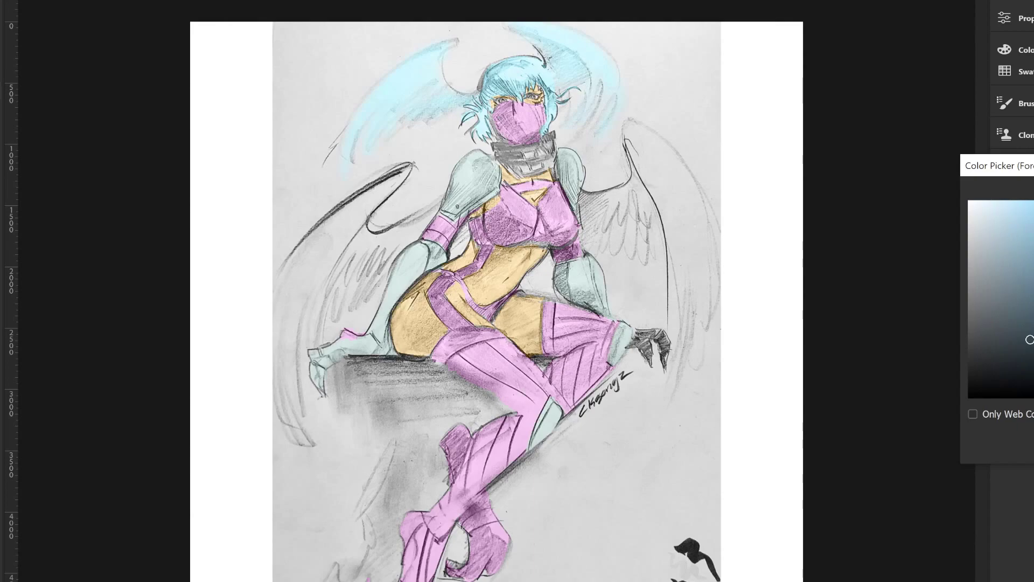
# Step: Adjust and confirm the dark teal foreground colour
pyautogui.click(1033, 331)
pyautogui.press('Return')
pyautogui.press('Return')
pyautogui.press('Return')
pyautogui.press('Return')
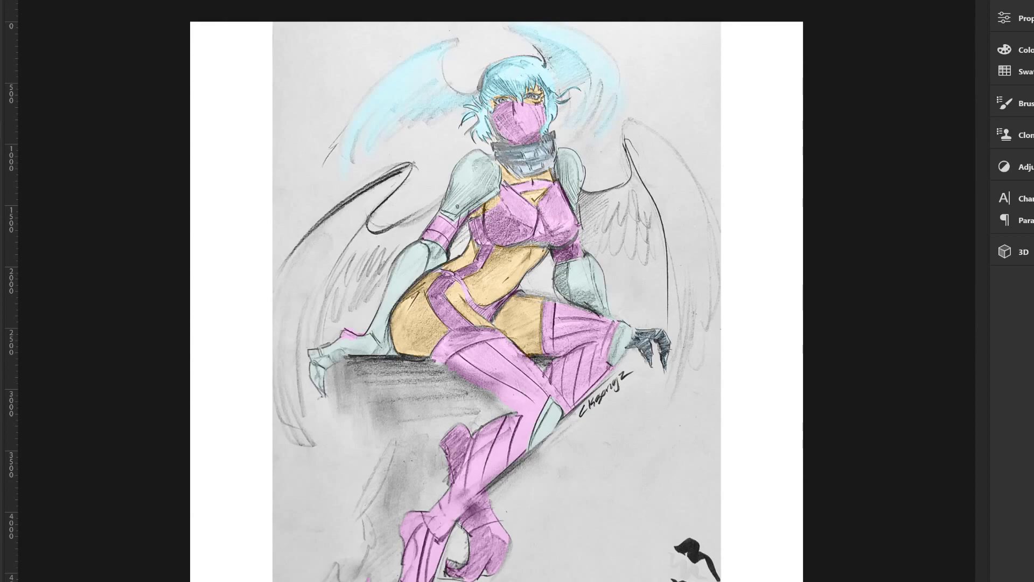
# Step: Select the skin areas and apply a Gradient Map adjustment, discarding a trial Curves
pyautogui.hotkey('ctrl', 'shift', 'd')
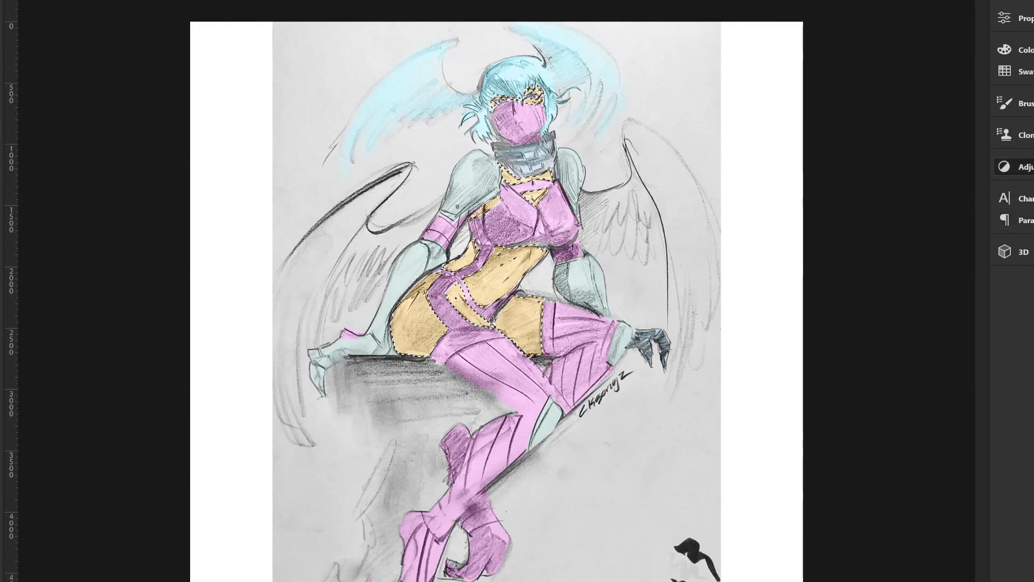
pyautogui.click(1004, 167)
pyautogui.click(910, 197)
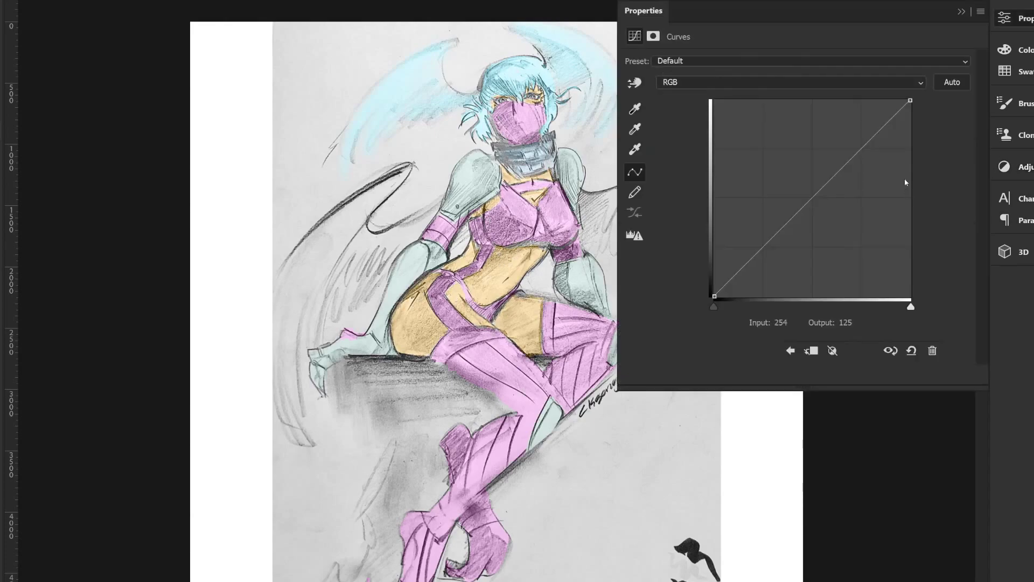
pyautogui.hotkey('ctrl', 'z')
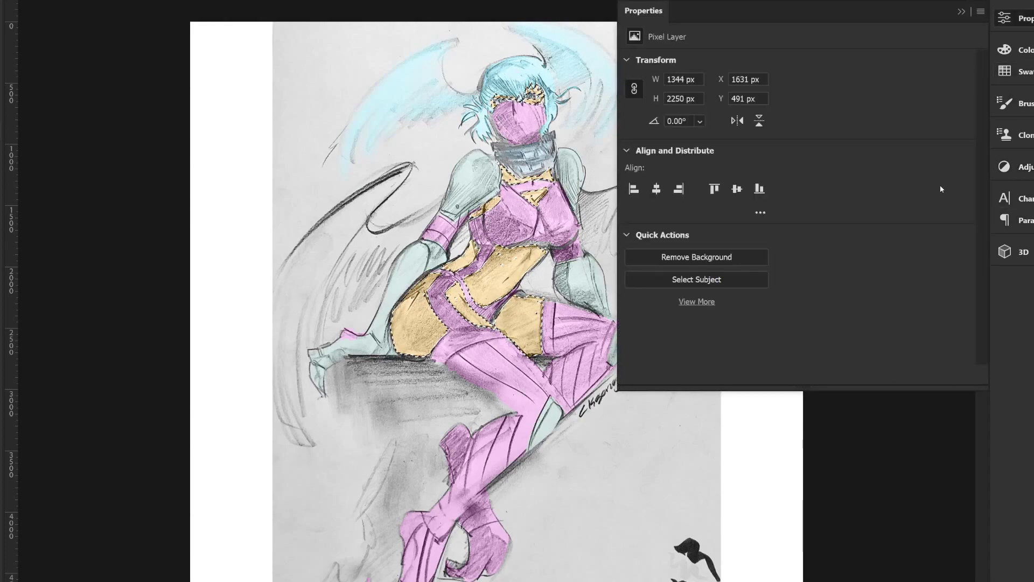
pyautogui.click(963, 10)
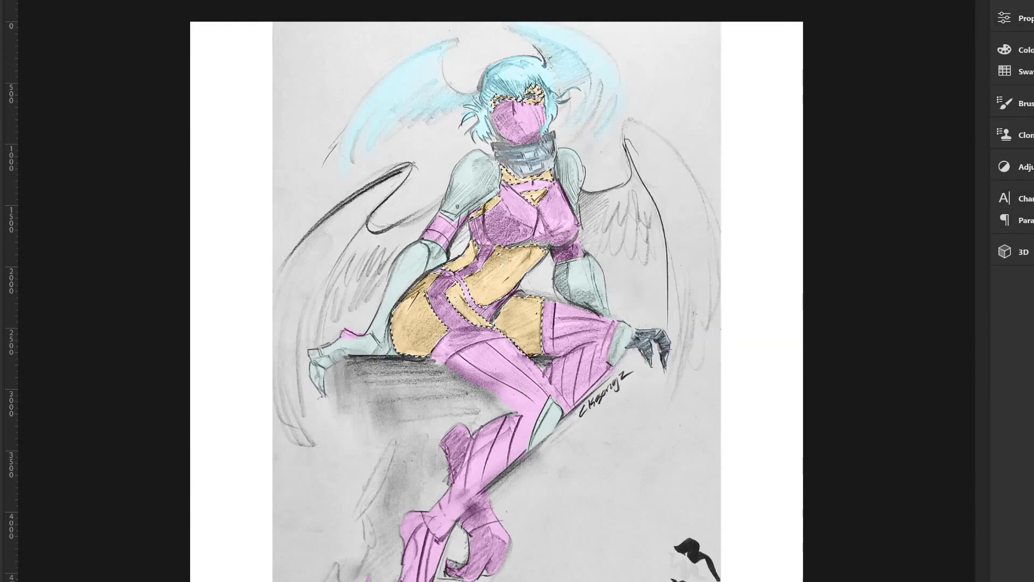
pyautogui.click(1013, 167)
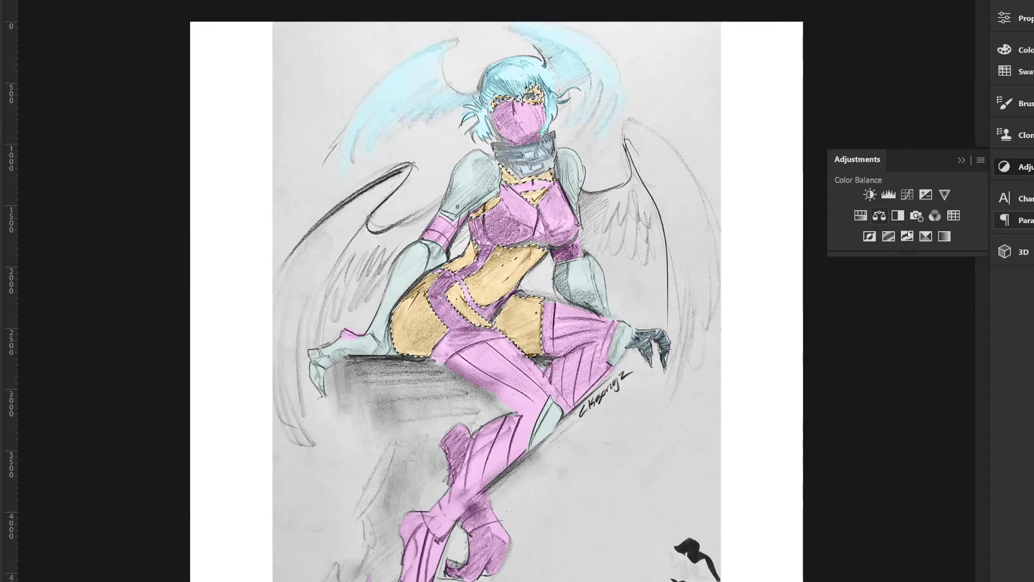
pyautogui.click(946, 237)
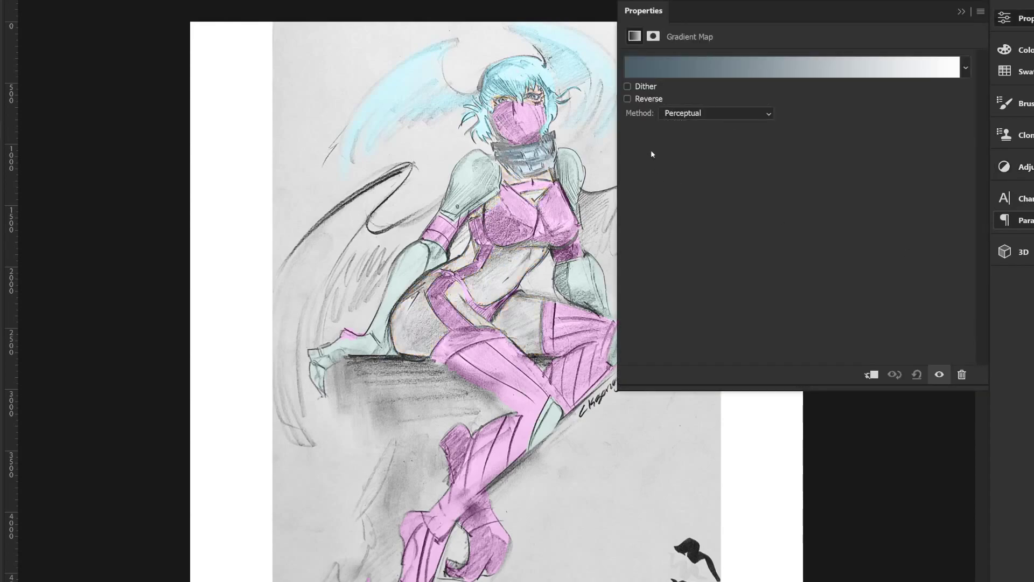
# Step: Load the Reds Red_03 preset into the skin gradient map and reposition its end stops
pyautogui.click(692, 71)
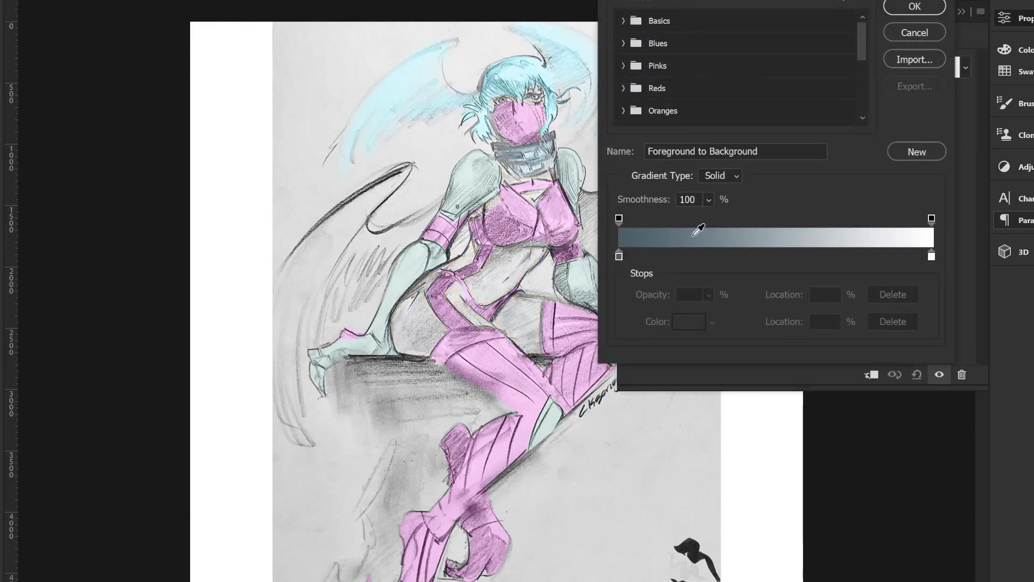
pyautogui.click(624, 89)
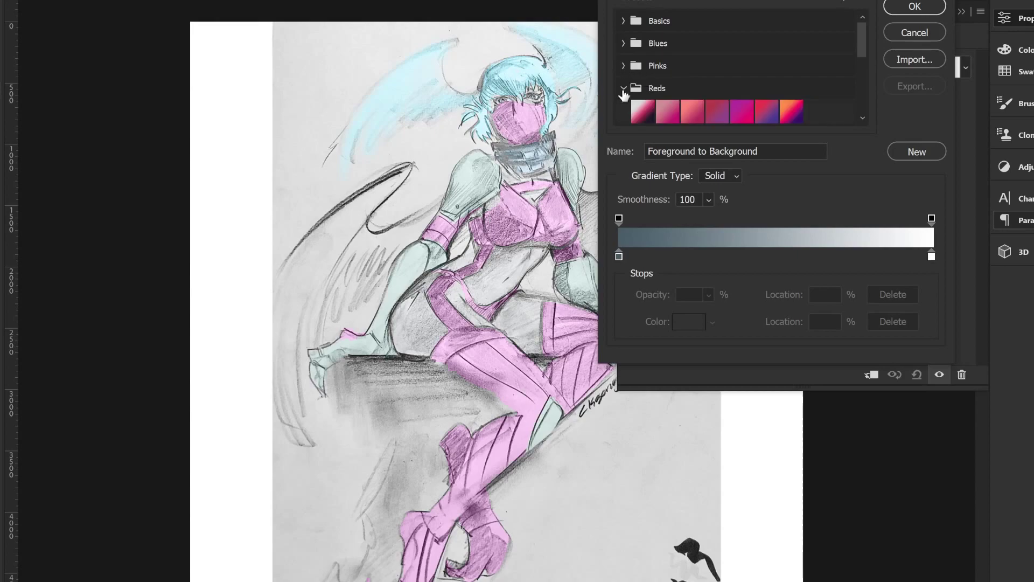
pyautogui.click(692, 112)
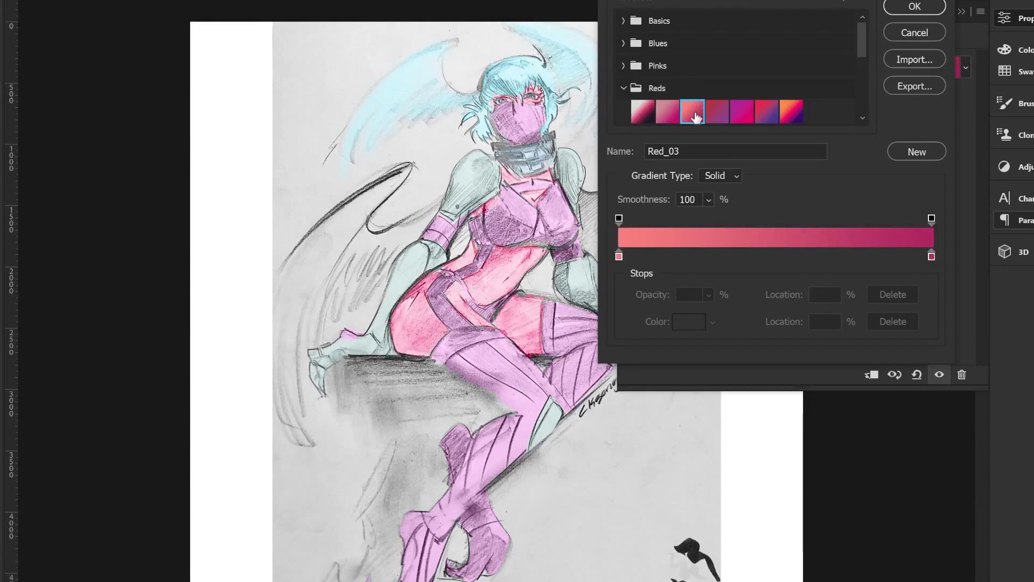
pyautogui.moveTo(619, 256)
pyautogui.mouseDown()
pyautogui.moveTo(896, 256)
pyautogui.moveTo(619, 256)
pyautogui.mouseUp()
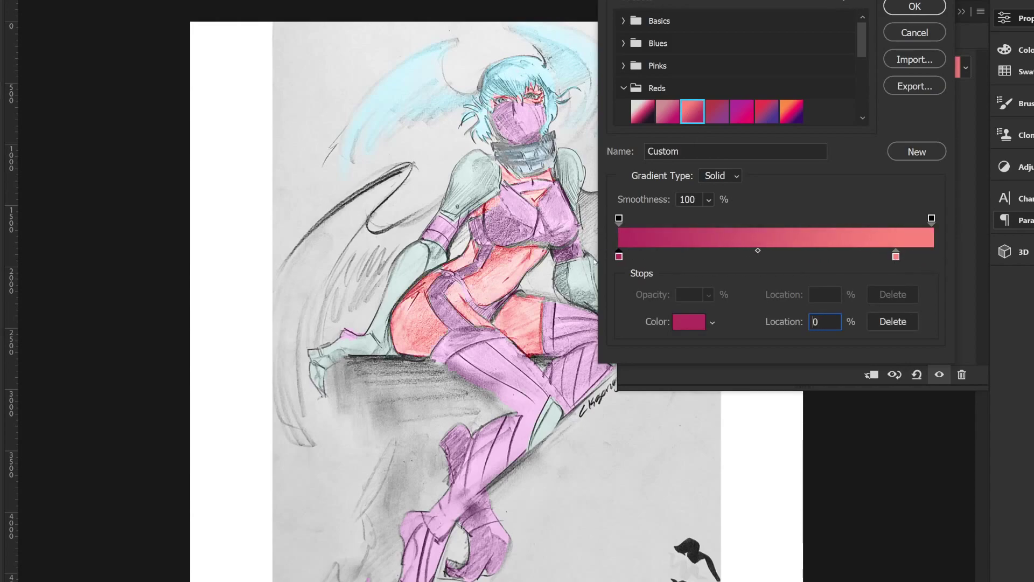
pyautogui.moveTo(896, 257); pyautogui.dragTo(932, 257)
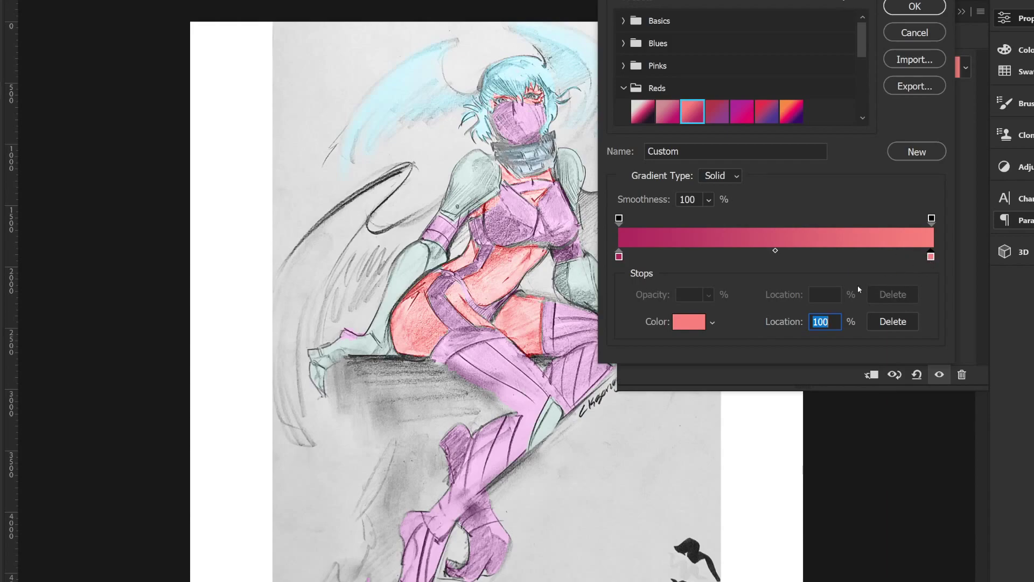
# Step: Recolour the end stop golden yellow and darken the starting magenta stop
pyautogui.click(695, 322)
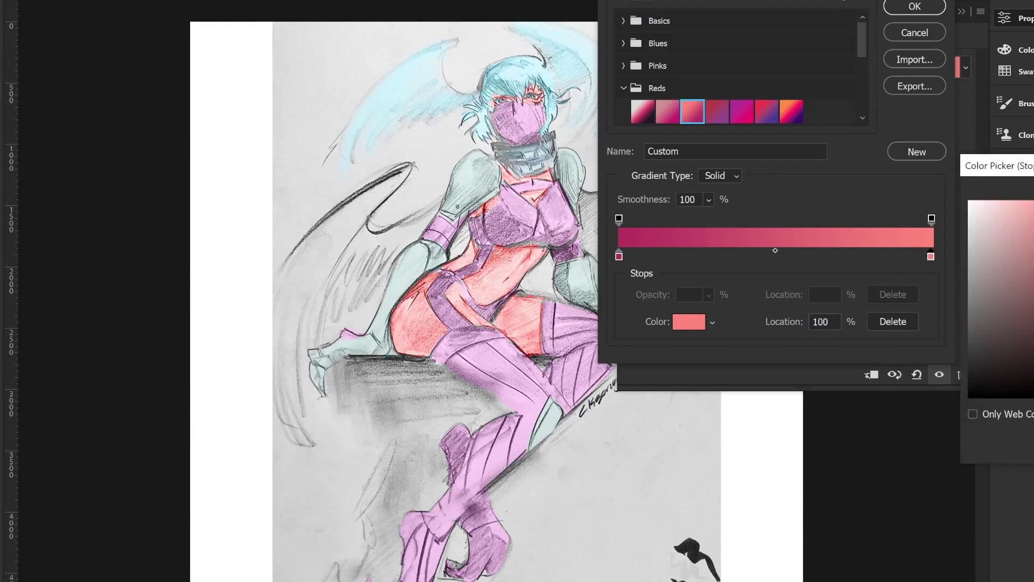
pyautogui.moveTo(1032, 302); pyautogui.dragTo(1032, 237)
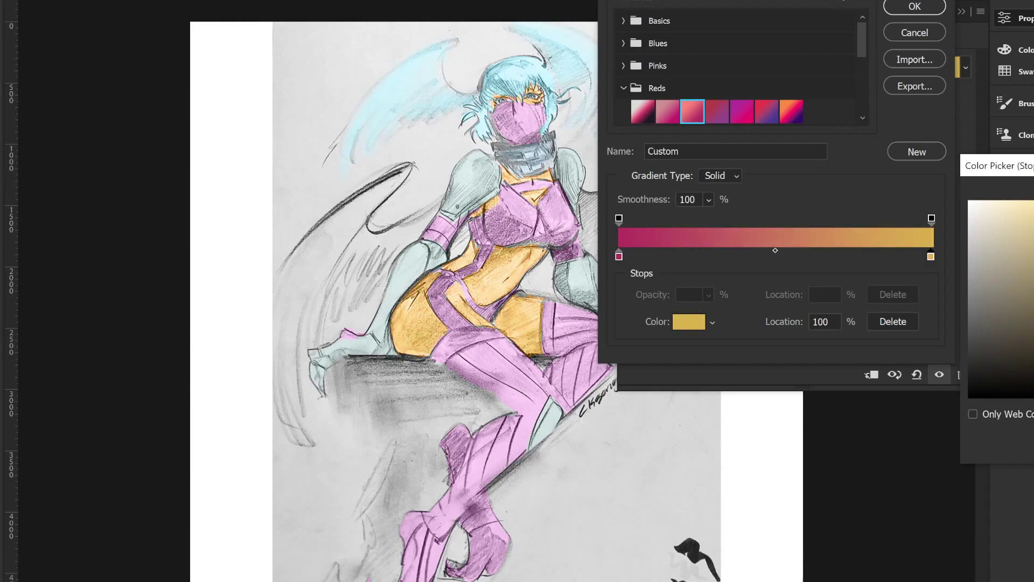
pyautogui.press('Return')
pyautogui.click(619, 256)
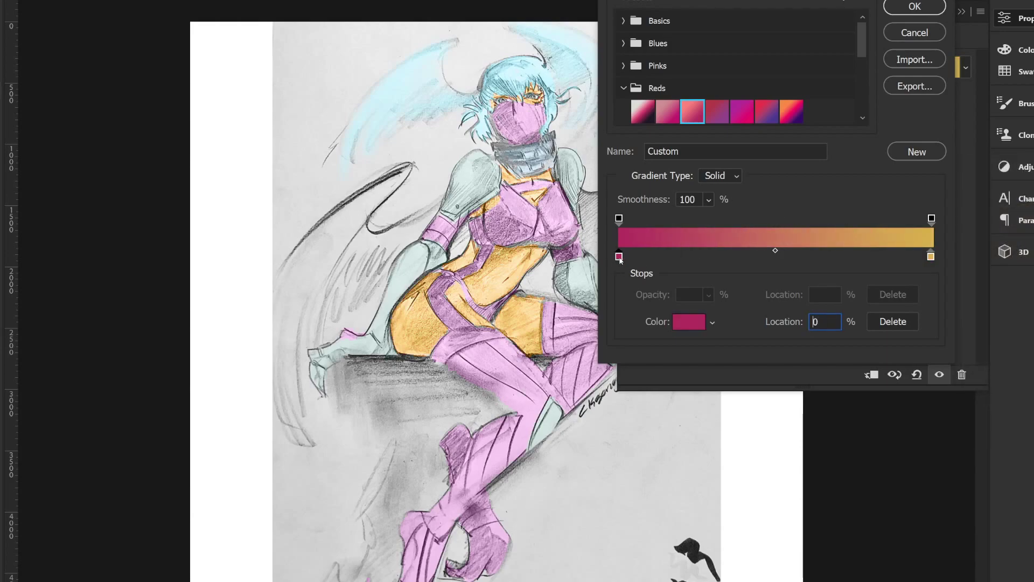
pyautogui.click(697, 323)
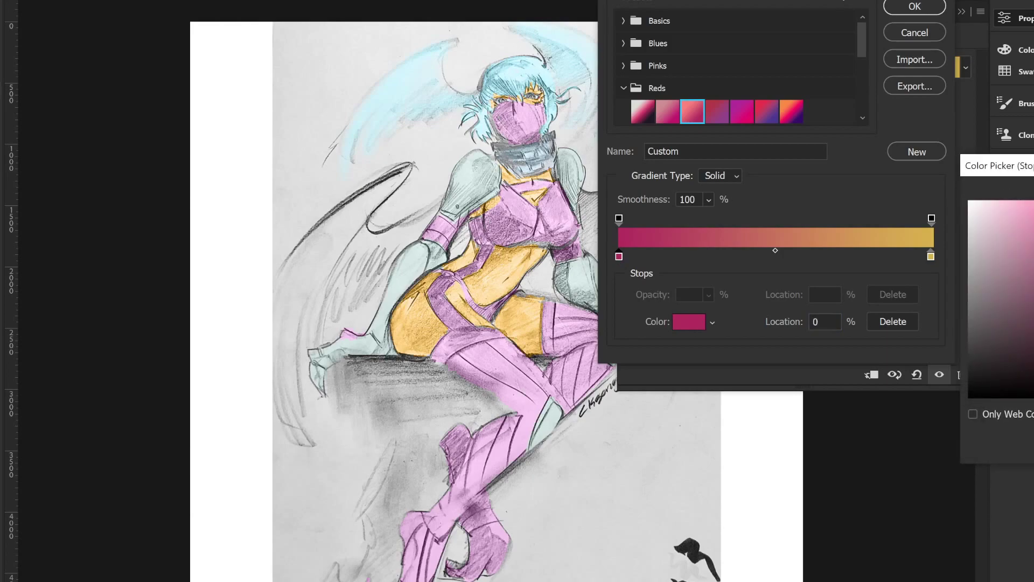
pyautogui.moveTo(1031, 253); pyautogui.dragTo(1032, 286)
pyautogui.press('Return')
# Step: Add a stop near 79% coloured light gold-beige
pyautogui.click(864, 254)
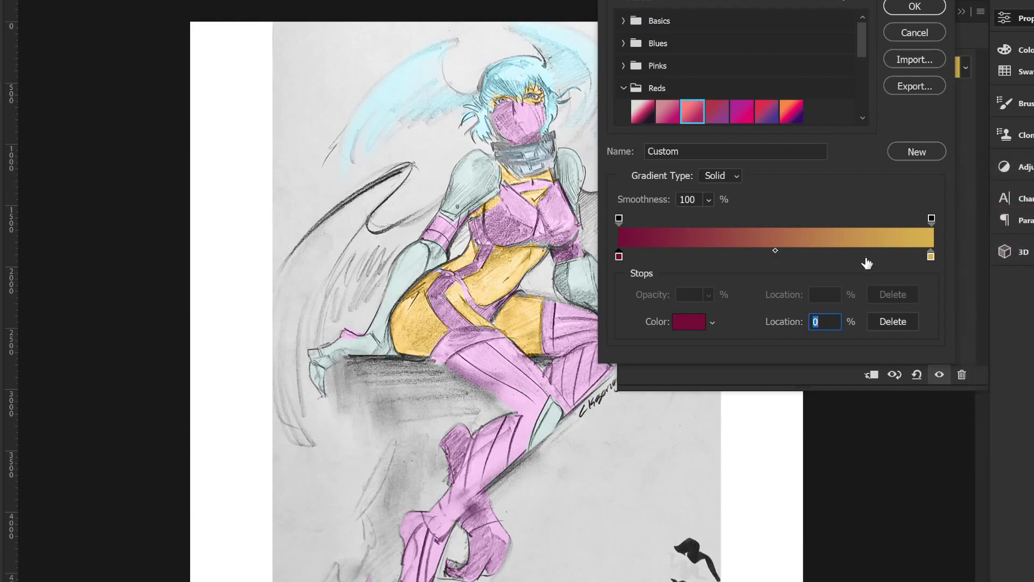
pyautogui.click(689, 322)
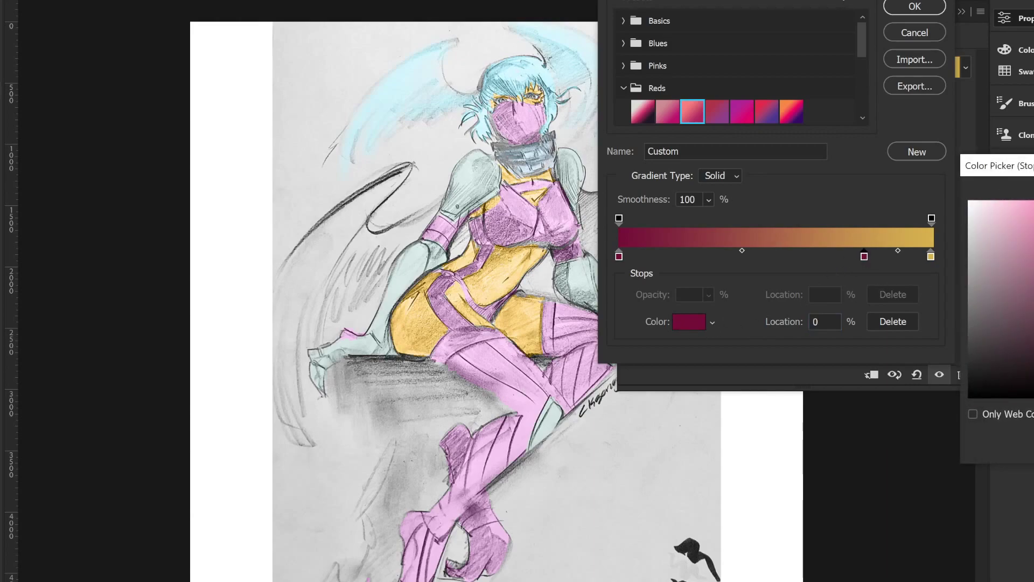
pyautogui.moveTo(1032, 285)
pyautogui.mouseDown()
pyautogui.moveTo(1031, 307)
pyautogui.moveTo(1032, 278)
pyautogui.mouseUp()
pyautogui.moveTo(1032, 211); pyautogui.dragTo(1032, 374)
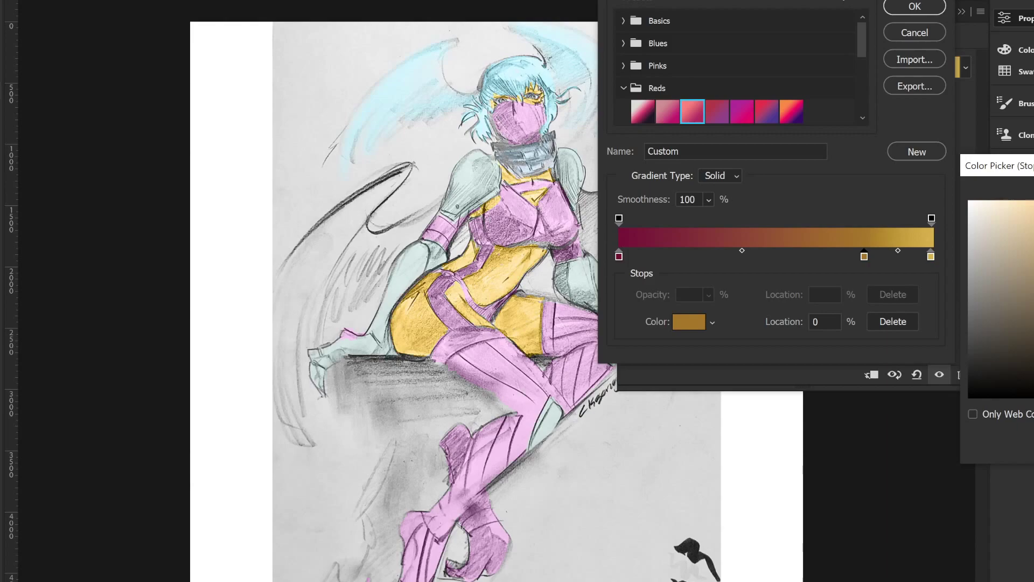
pyautogui.moveTo(1032, 374)
pyautogui.mouseDown()
pyautogui.moveTo(1032, 388)
pyautogui.moveTo(1032, 323)
pyautogui.moveTo(1032, 355)
pyautogui.moveTo(1032, 334)
pyautogui.mouseUp()
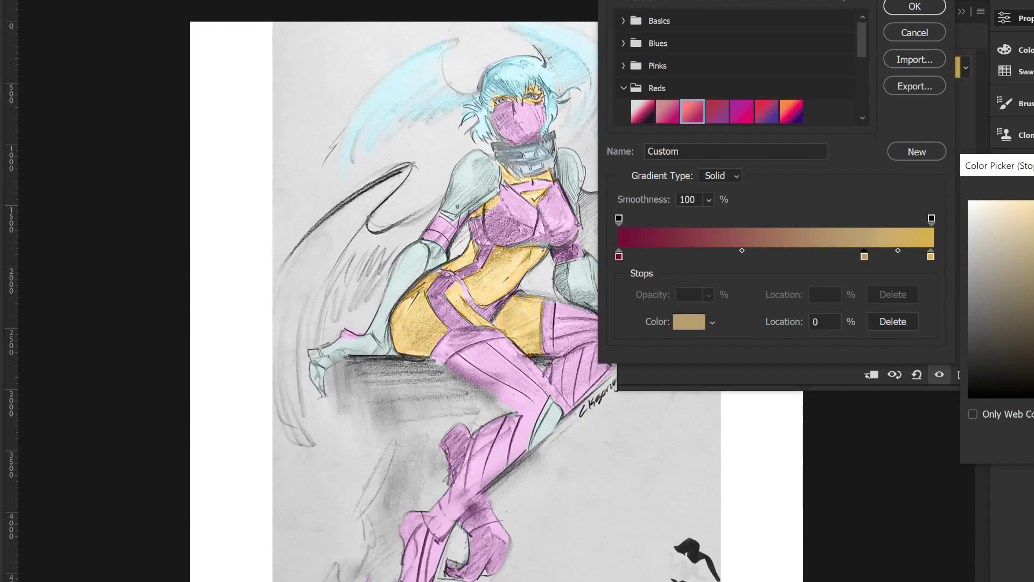
pyautogui.moveTo(1033, 232); pyautogui.dragTo(1033, 229)
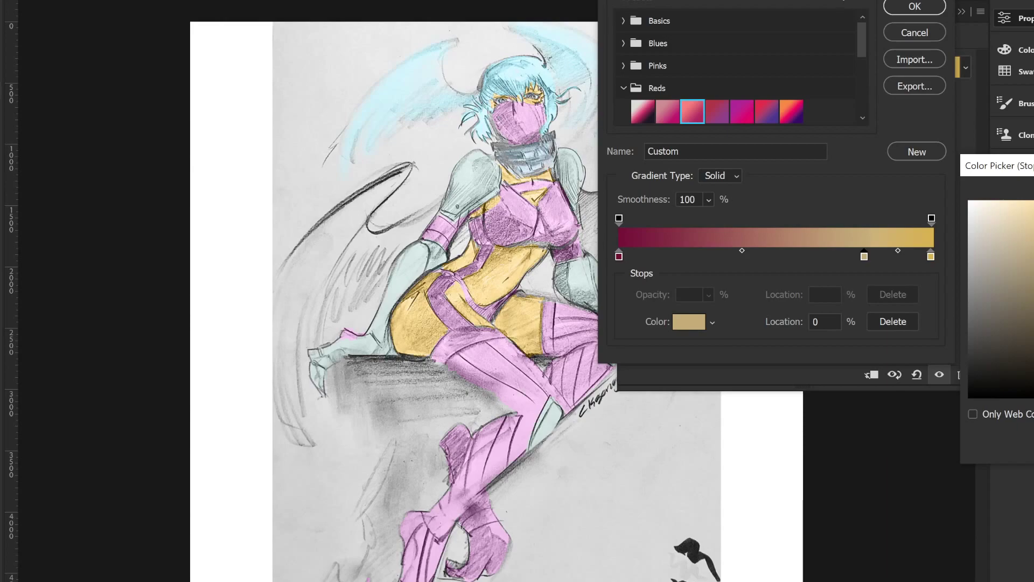
pyautogui.press('Return')
# Step: Add a white stop at 56% of the gradient
pyautogui.click(796, 257)
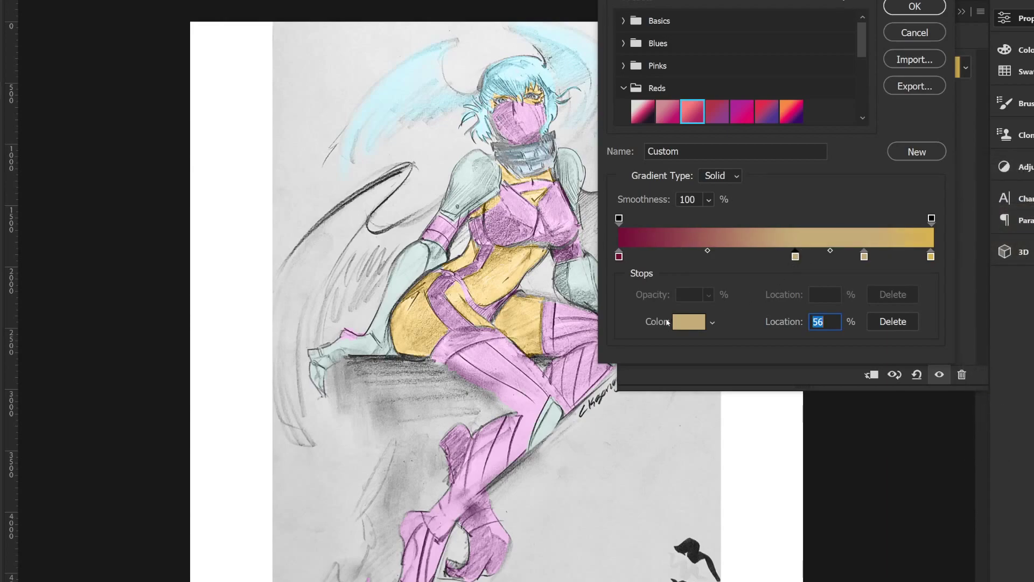
pyautogui.click(686, 321)
pyautogui.moveTo(973, 205)
pyautogui.mouseDown()
pyautogui.moveTo(962, 198)
pyautogui.moveTo(987, 207)
pyautogui.mouseUp()
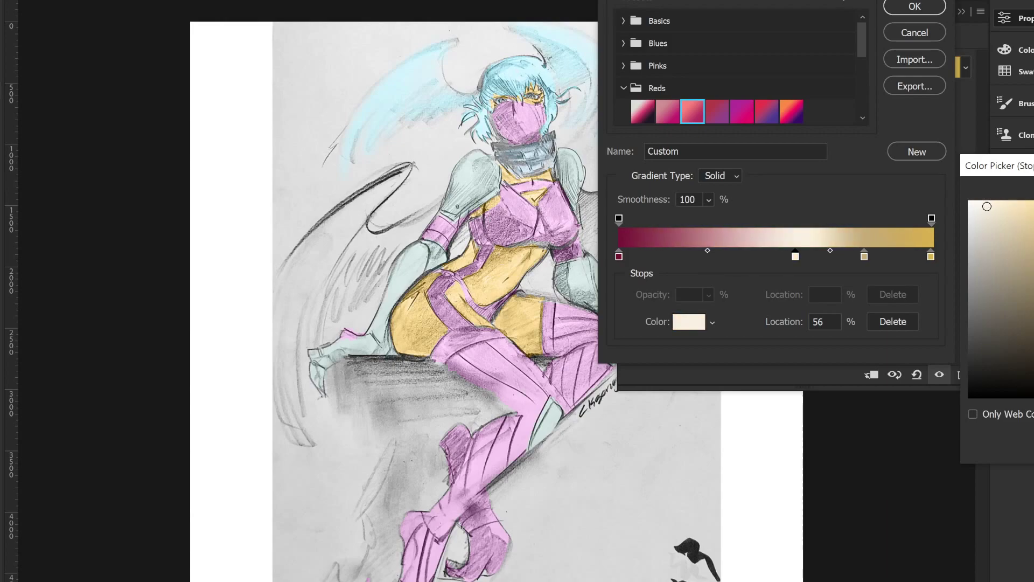
pyautogui.press('Return')
# Step: Add a crimson stop at 37% of the gradient
pyautogui.click(735, 256)
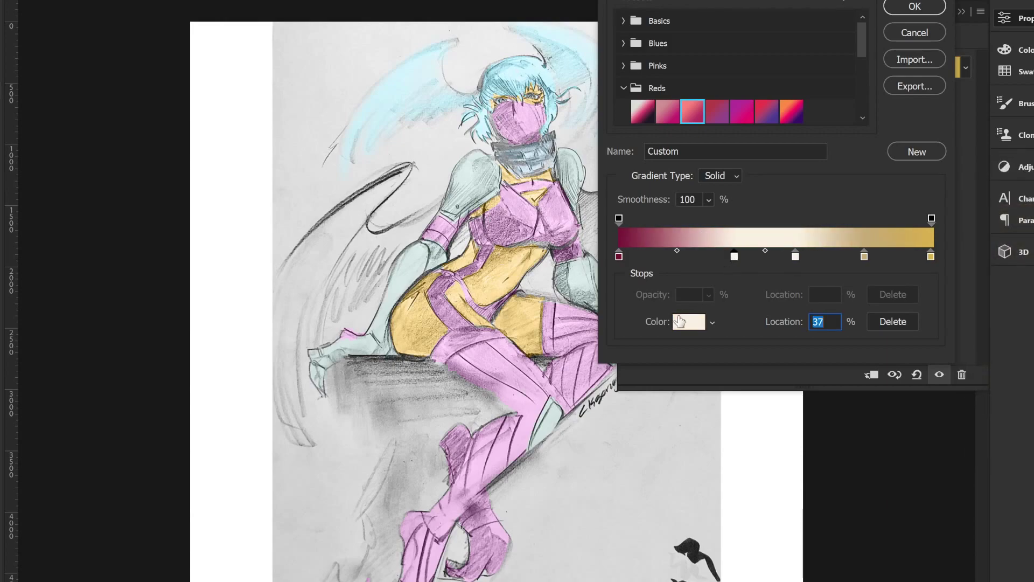
pyautogui.click(690, 322)
pyautogui.click(1033, 226)
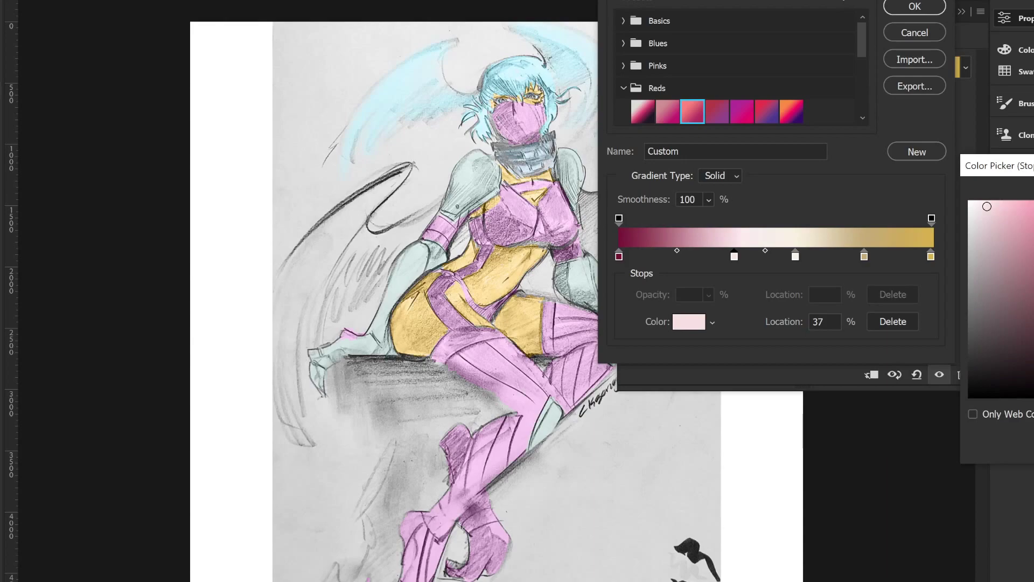
pyautogui.click(1033, 313)
pyautogui.moveTo(1033, 312); pyautogui.dragTo(1033, 302)
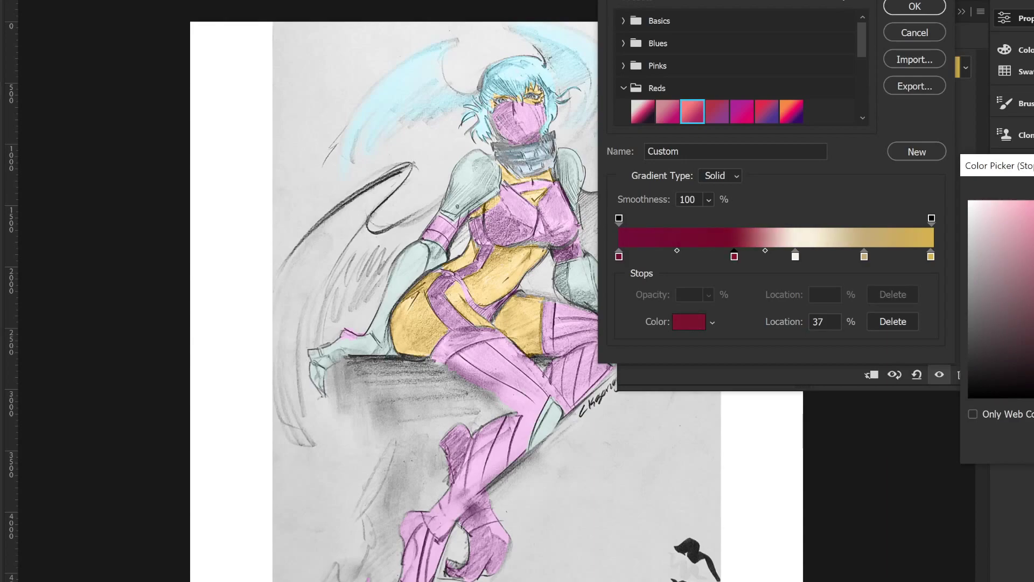
pyautogui.press('Return')
# Step: Move the white stop toward 87%, delete stops, and shift the crimson stop
pyautogui.moveTo(796, 257)
pyautogui.mouseDown()
pyautogui.moveTo(911, 256)
pyautogui.moveTo(862, 257)
pyautogui.mouseUp()
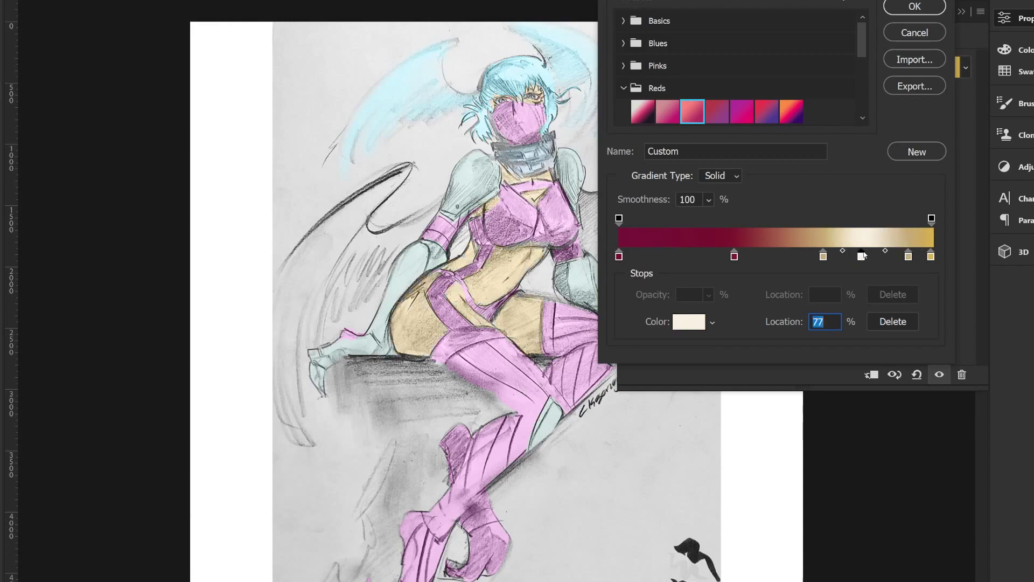
pyautogui.press('BackSpace')
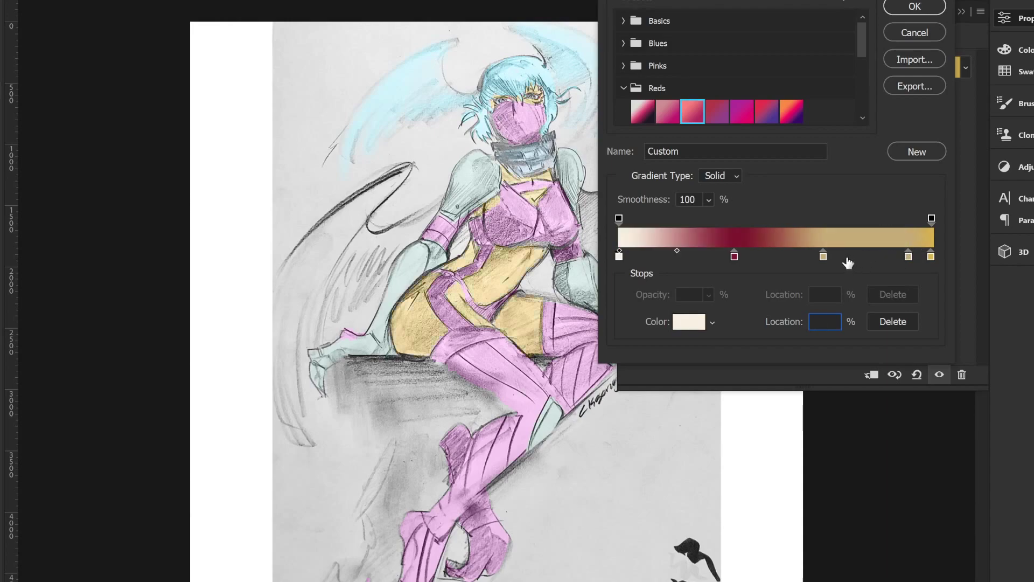
pyautogui.click(824, 257)
pyautogui.press('BackSpace')
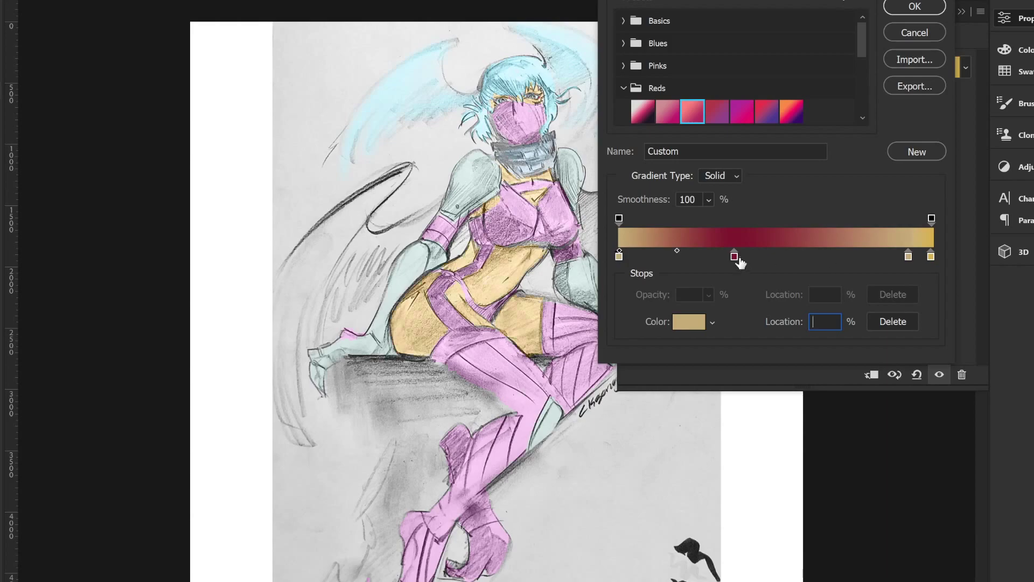
pyautogui.moveTo(741, 262)
pyautogui.mouseDown()
pyautogui.moveTo(858, 259)
pyautogui.moveTo(756, 257)
pyautogui.mouseUp()
# Step: Add a pink stop at 73% and apply the finished skin gradient
pyautogui.click(848, 257)
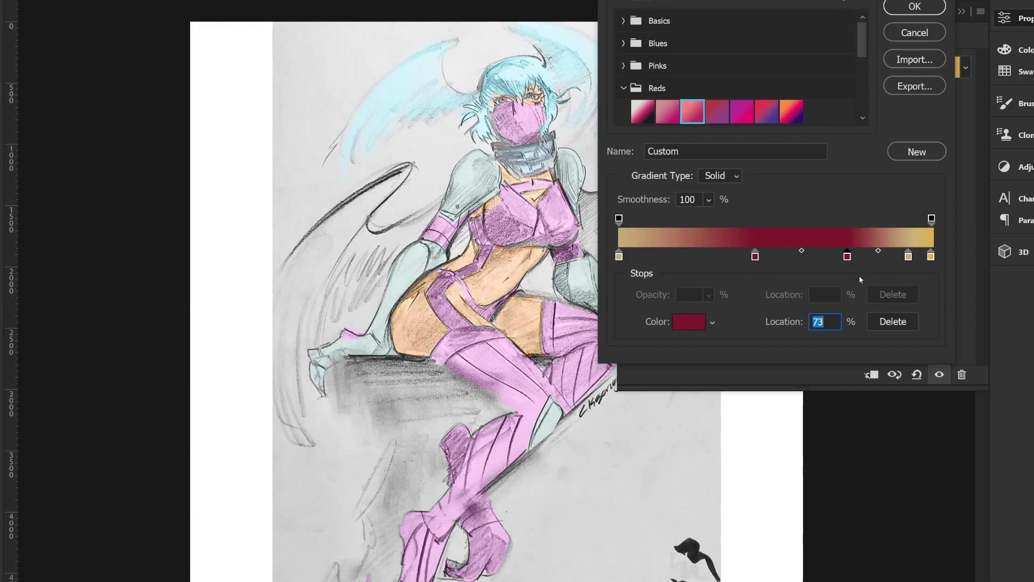
pyautogui.click(689, 322)
pyautogui.moveTo(1003, 223)
pyautogui.mouseDown()
pyautogui.moveTo(1033, 222)
pyautogui.moveTo(1033, 237)
pyautogui.mouseUp()
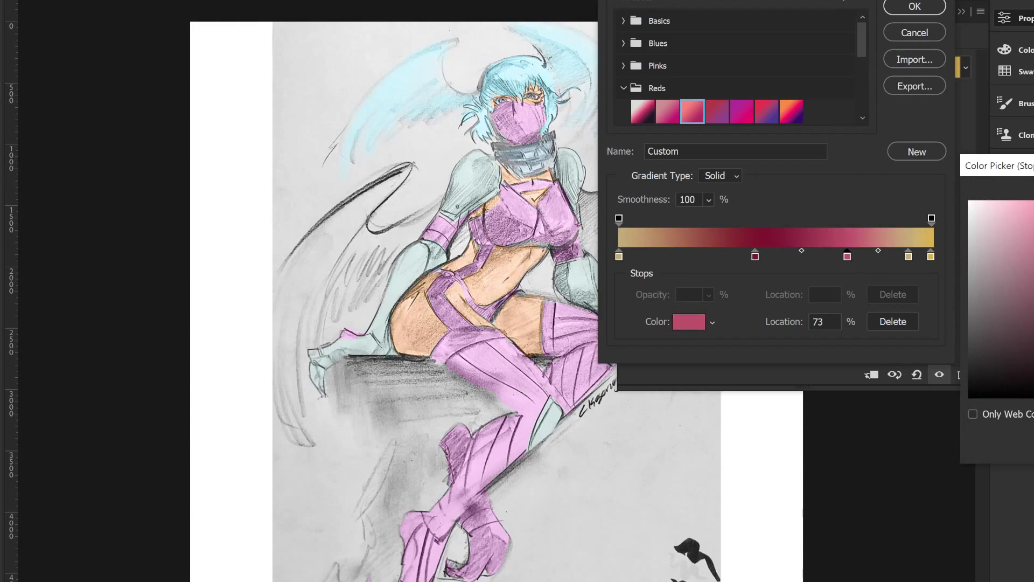
pyautogui.press('Return')
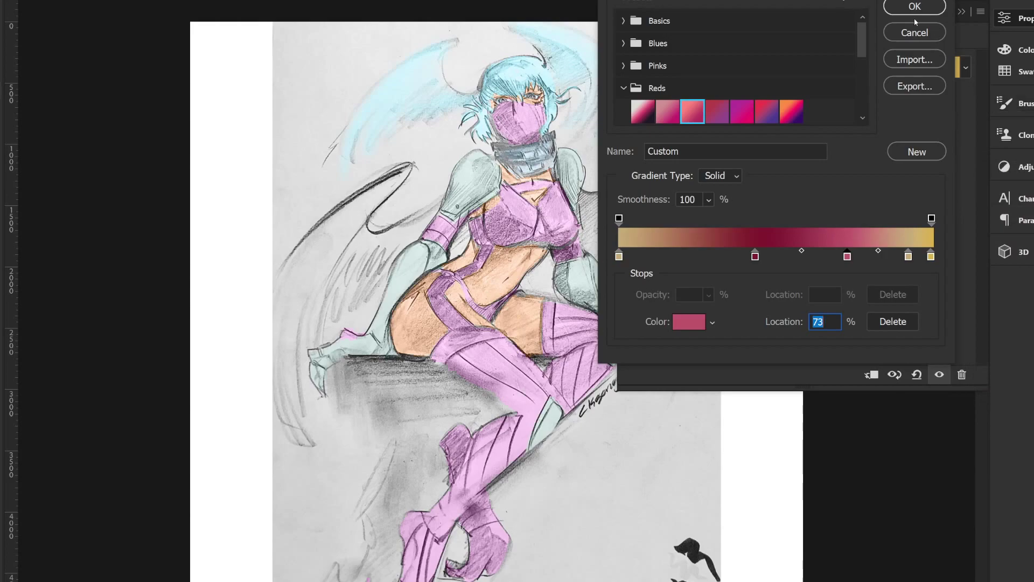
pyautogui.click(915, 7)
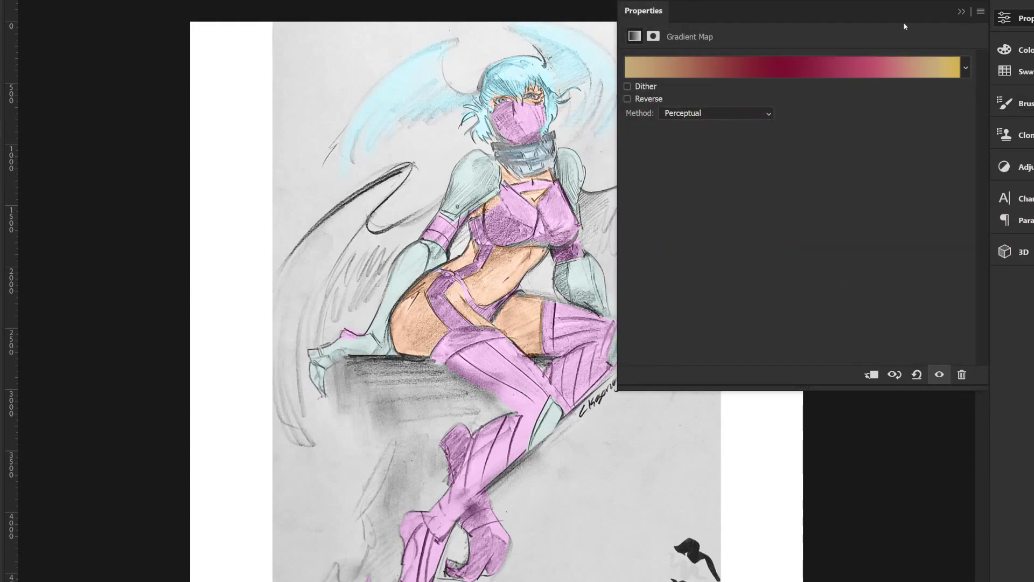
# Step: Hide the Properties panel, undo the tan skin gradient map, and reselect the skin areas
pyautogui.click(962, 11)
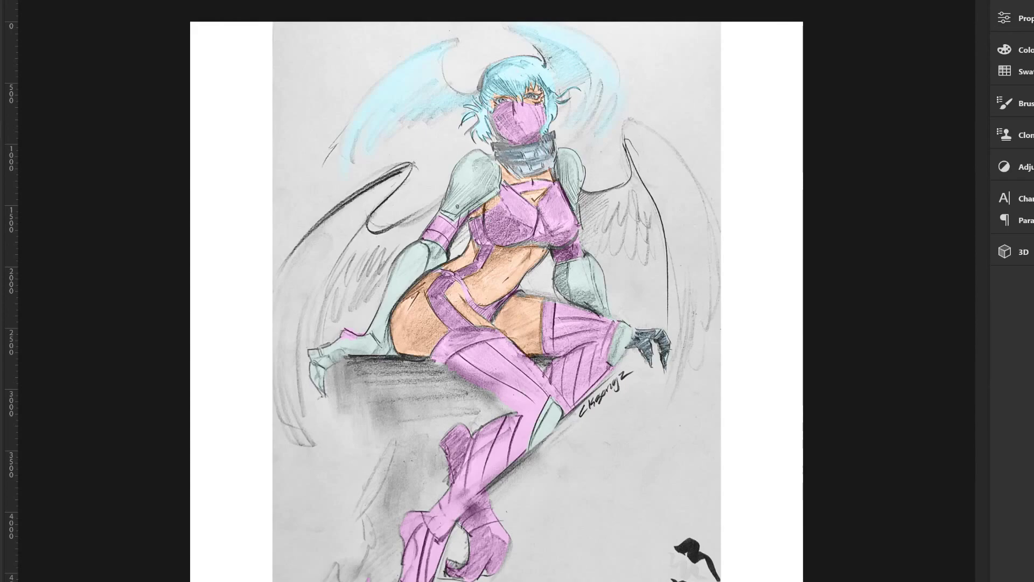
pyautogui.hotkey('ctrl', 'z')
pyautogui.hotkey('ctrl', 'shift', 'd')
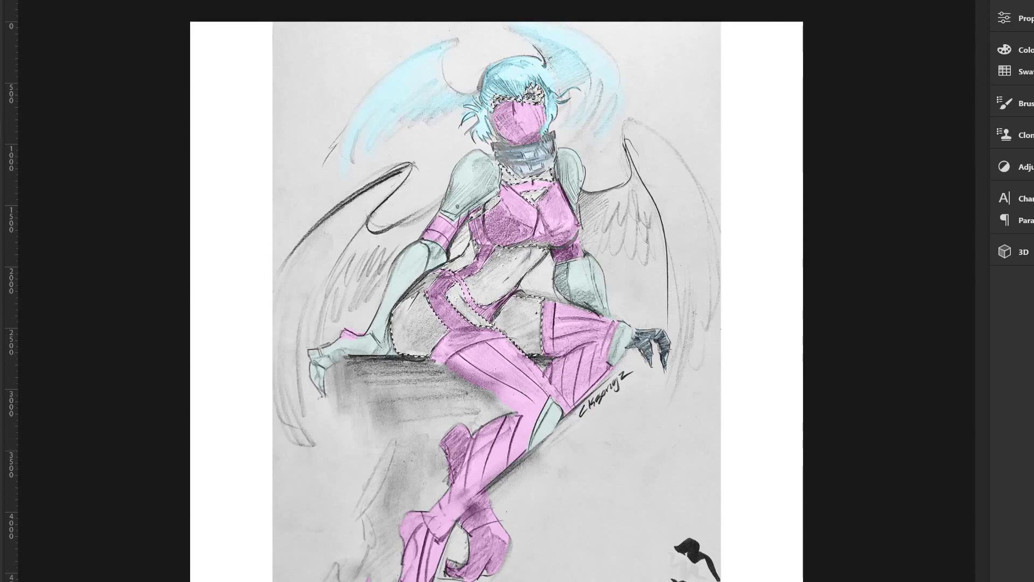
# Step: Add a Gradient Map to the selection using the Reds Red_02 pink preset
pyautogui.click(1004, 166)
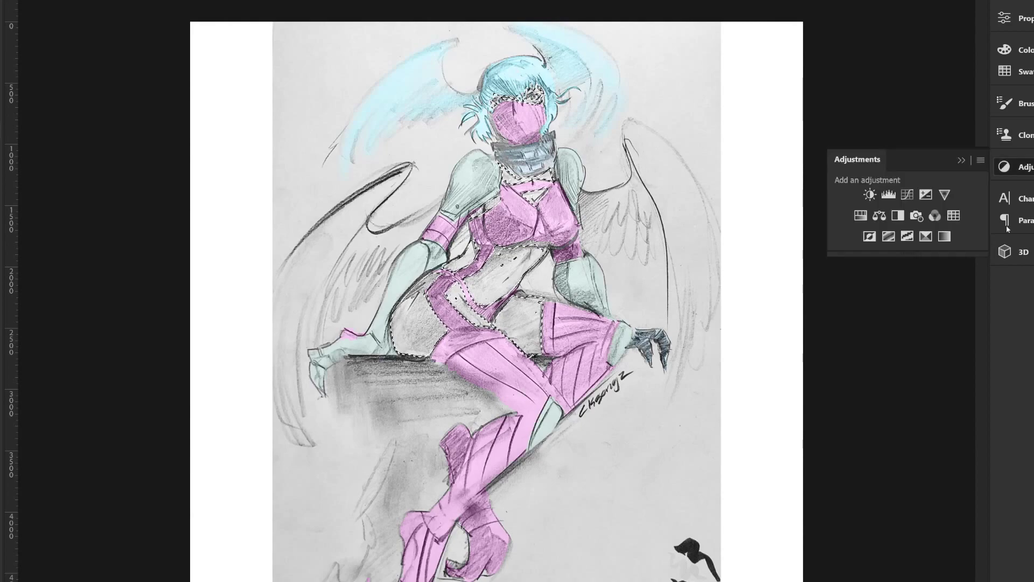
pyautogui.click(945, 236)
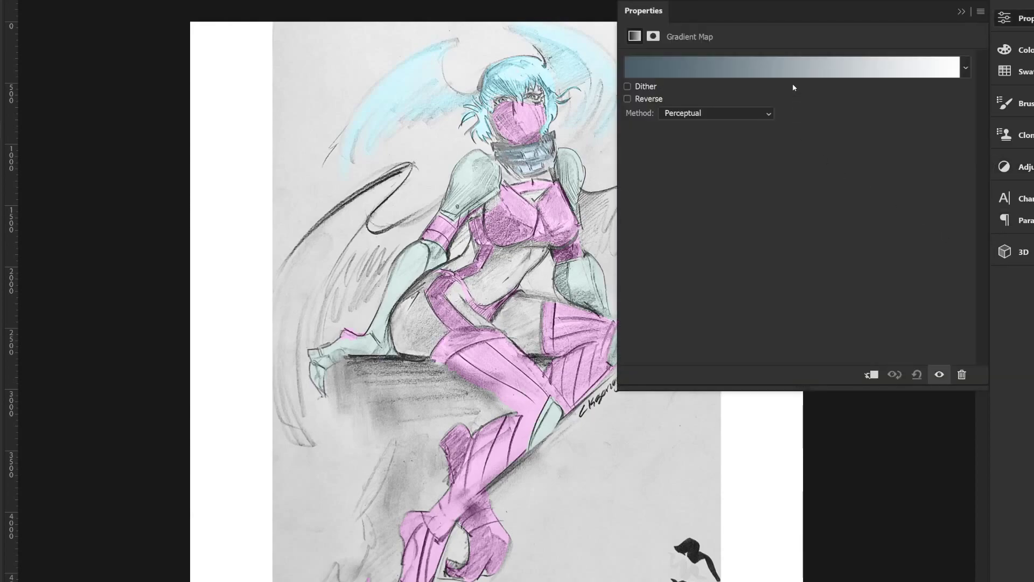
pyautogui.click(873, 72)
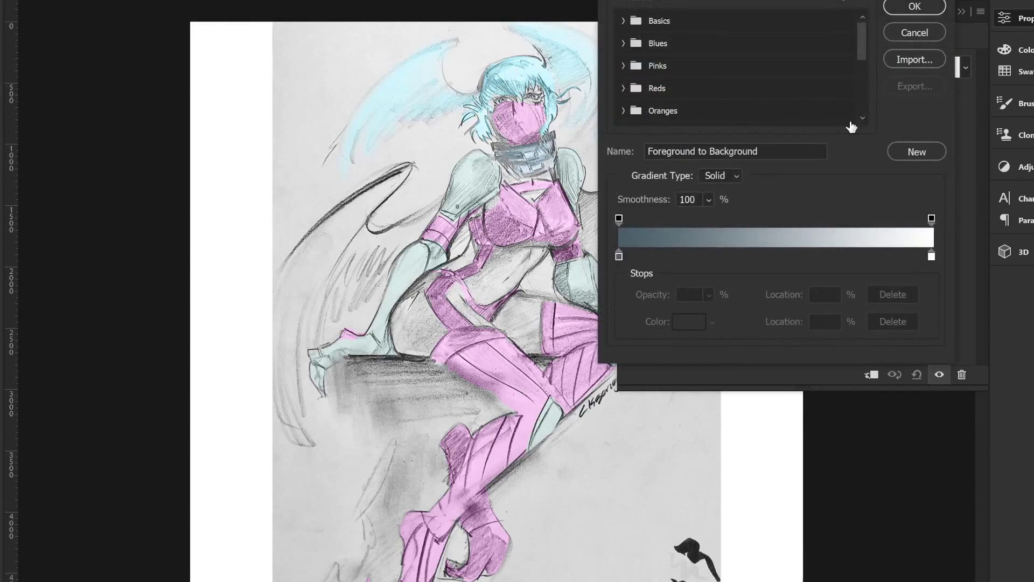
pyautogui.click(624, 89)
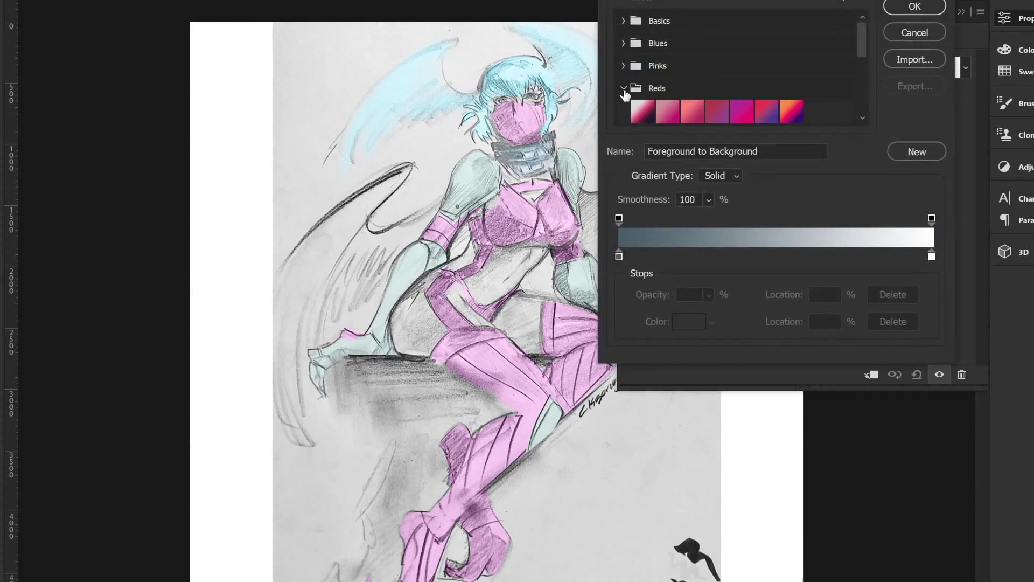
pyautogui.click(667, 111)
pyautogui.click(915, 6)
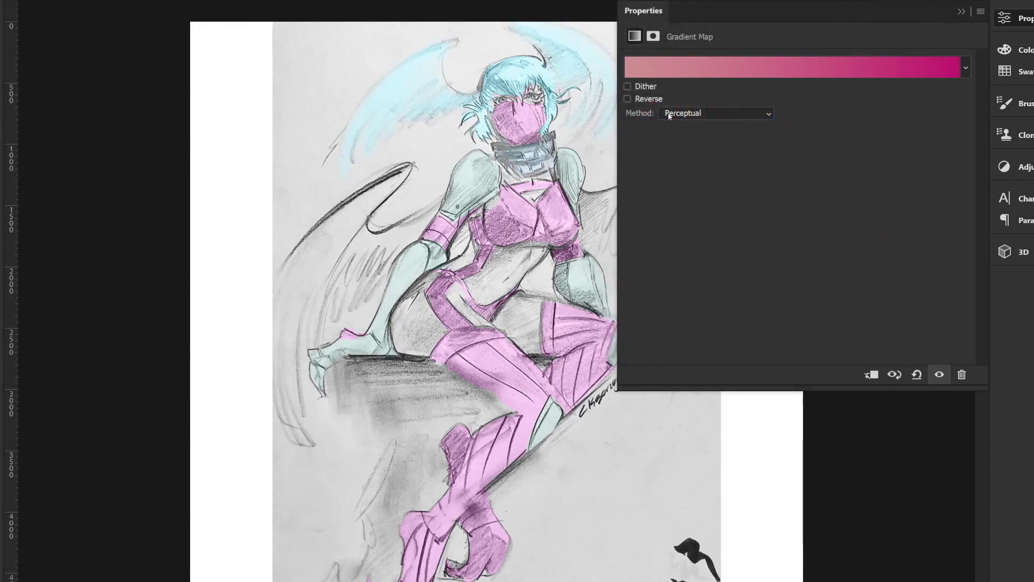
# Step: Move the light pink stop to about 52% and collapse the settings
pyautogui.click(685, 69)
pyautogui.moveTo(619, 256); pyautogui.dragTo(812, 257)
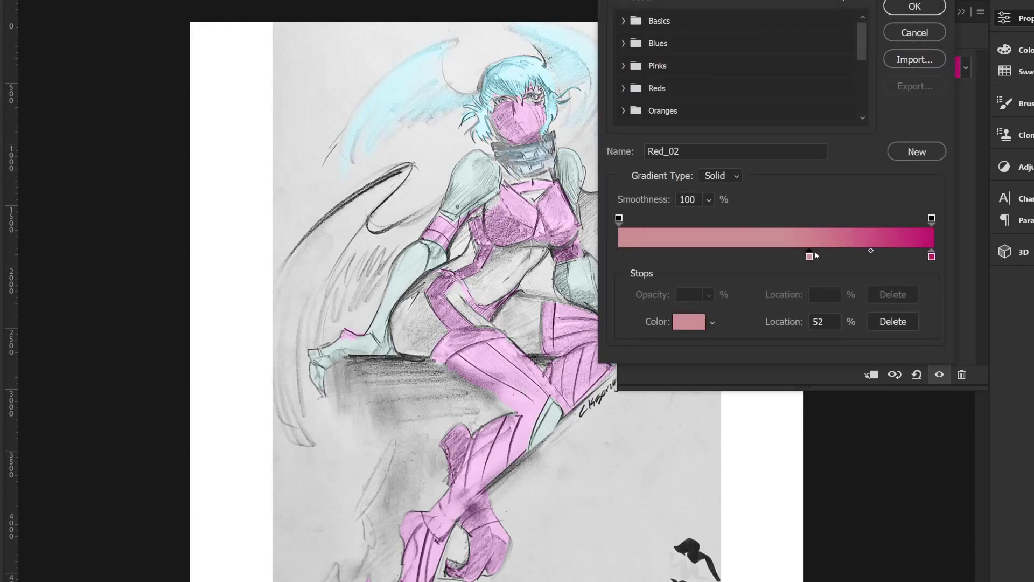
pyautogui.click(915, 6)
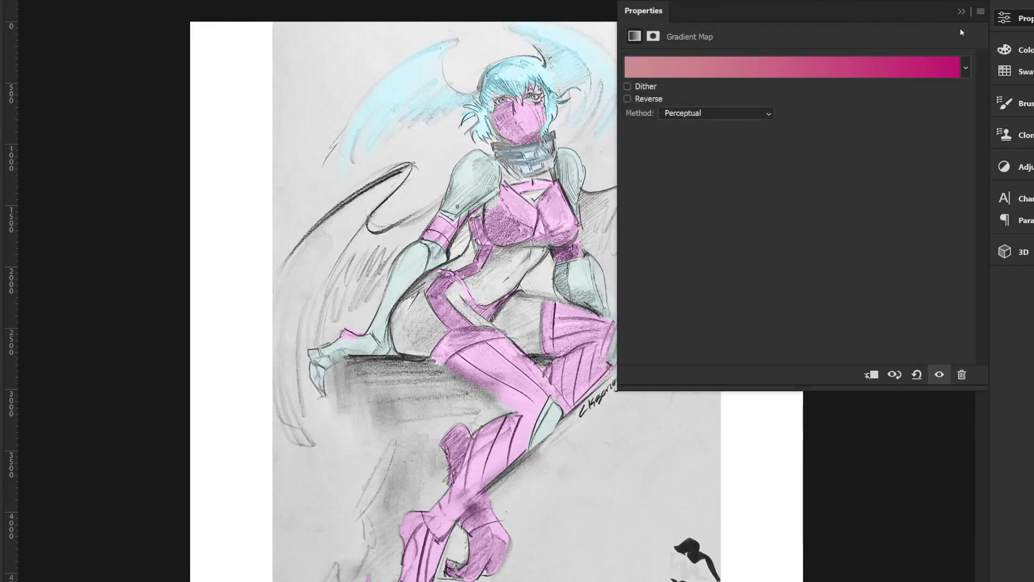
pyautogui.click(961, 11)
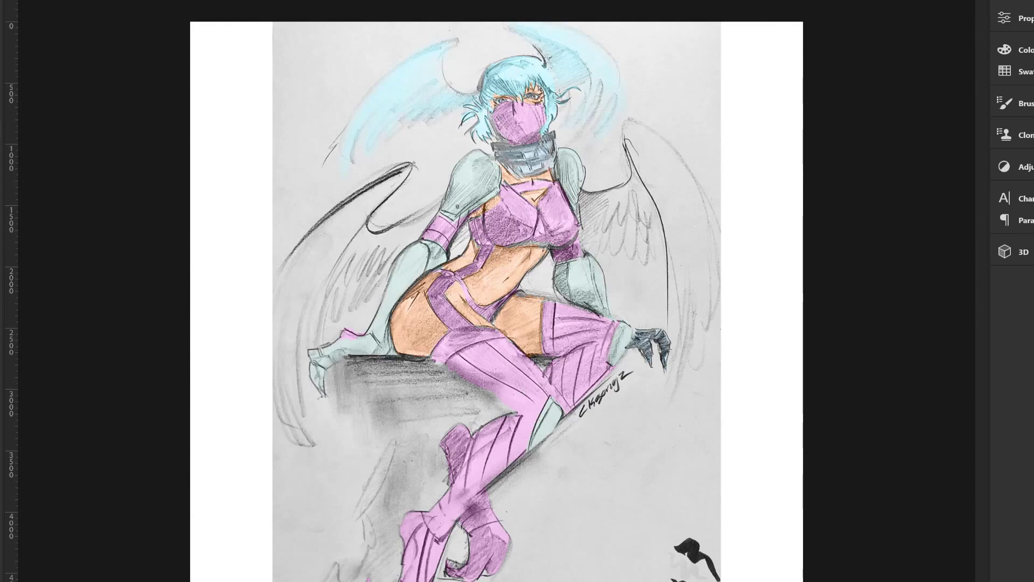
# Step: Select the grey collar and clawed hand, then deselect after darkening them
pyautogui.hotkey('ctrl', 'shift', 'd')
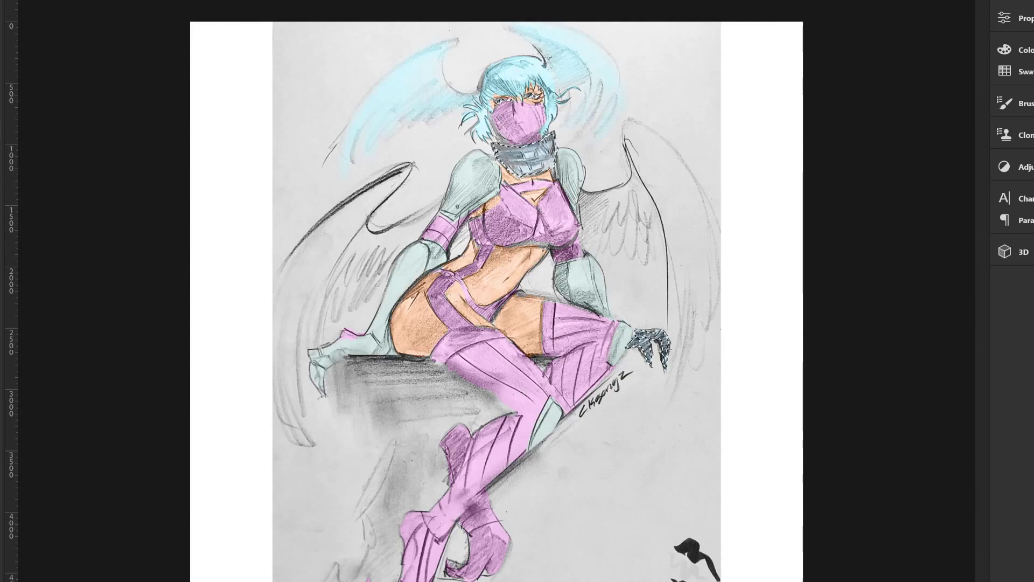
pyautogui.hotkey('ctrl', 'd')
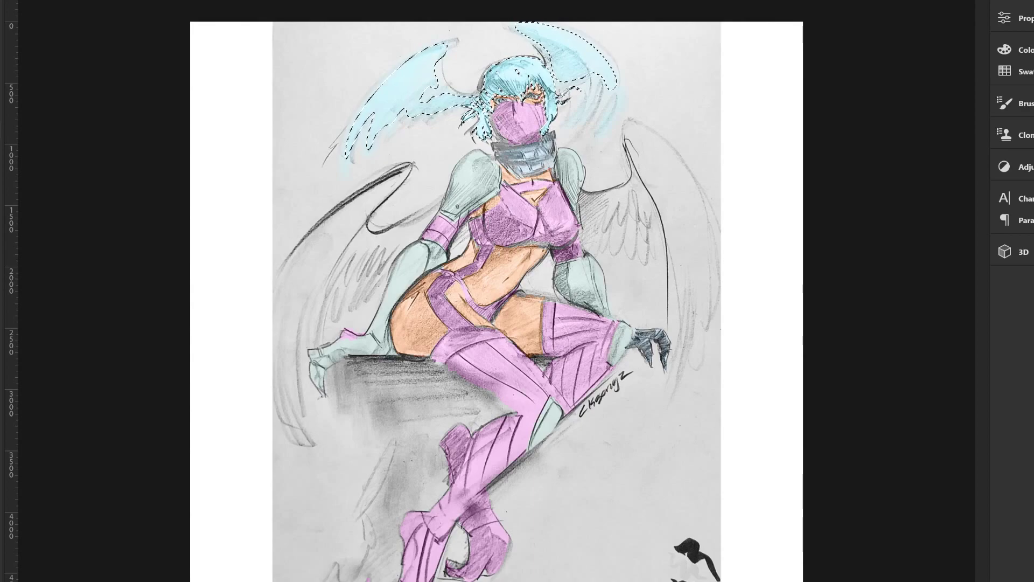
# Step: Add a Gradient Map to the hair using a cyan-to-blue Blues preset
pyautogui.click(1013, 166)
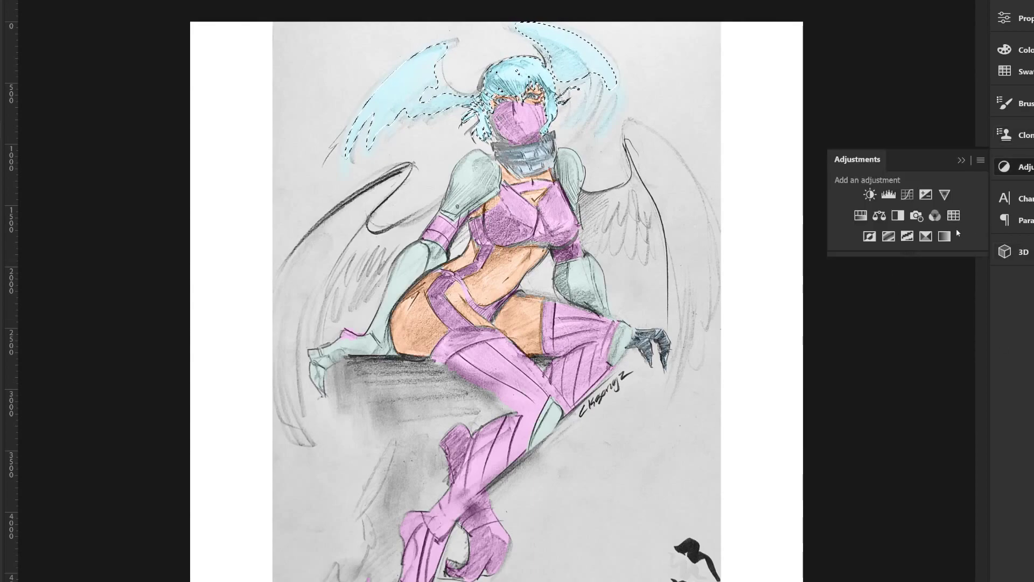
pyautogui.click(946, 235)
pyautogui.click(732, 64)
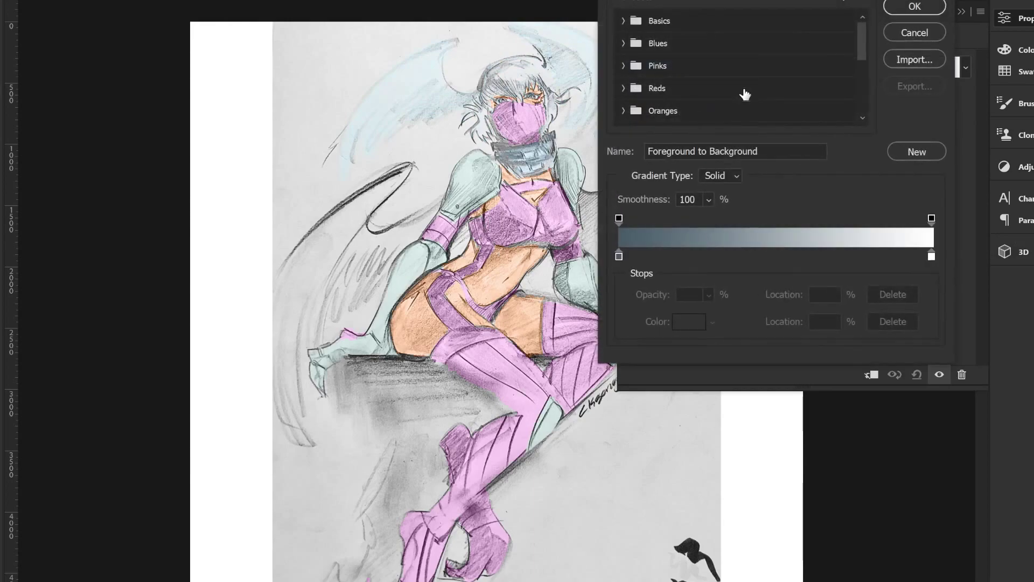
pyautogui.click(633, 47)
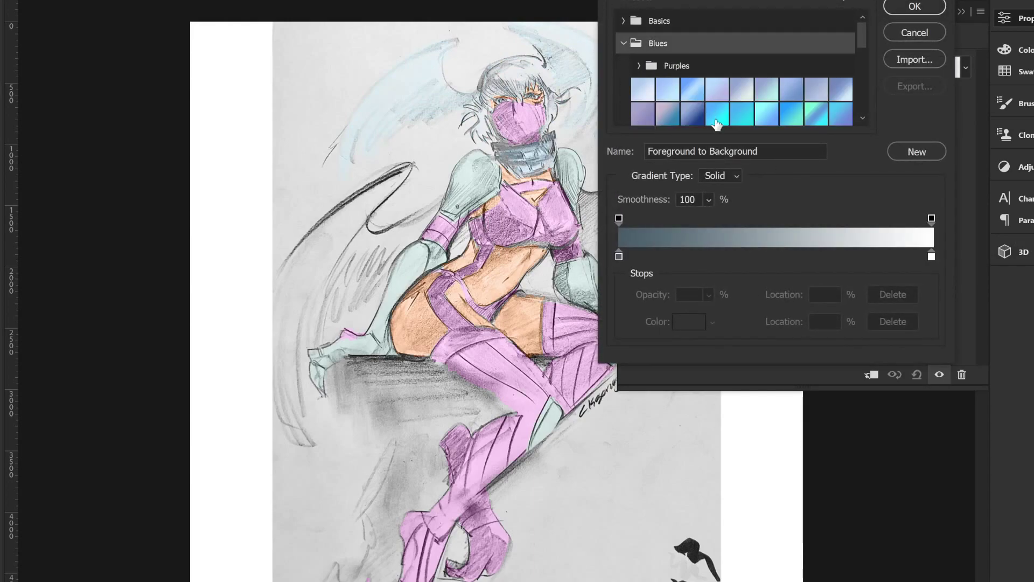
pyautogui.click(716, 121)
# Step: Rearrange the stops: cyan at the left end and 28%, blue then cyan at the right
pyautogui.moveTo(620, 256)
pyautogui.mouseDown()
pyautogui.moveTo(870, 257)
pyautogui.moveTo(620, 257)
pyautogui.mouseUp()
pyautogui.click(906, 258)
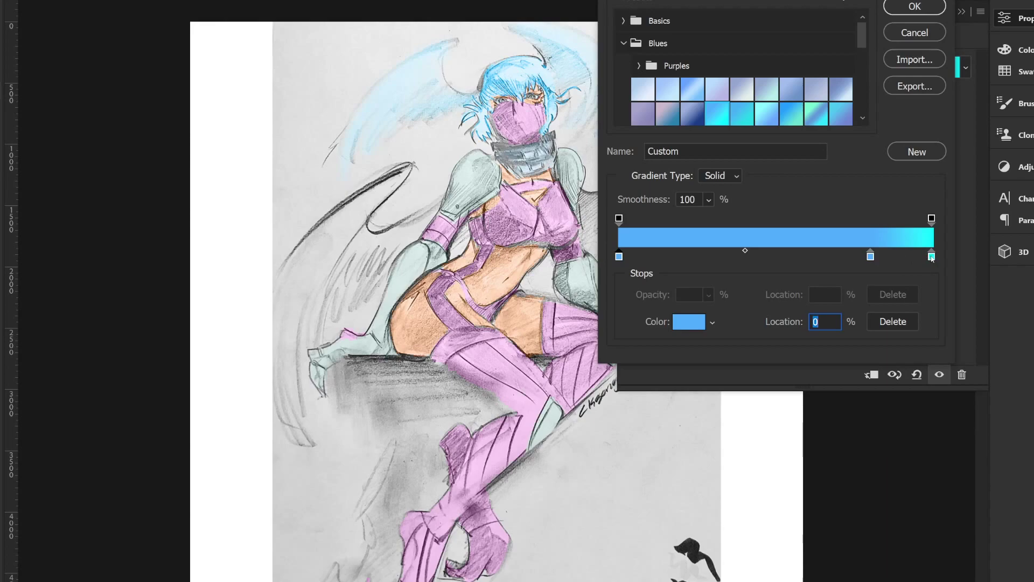
pyautogui.moveTo(931, 258); pyautogui.dragTo(617, 261)
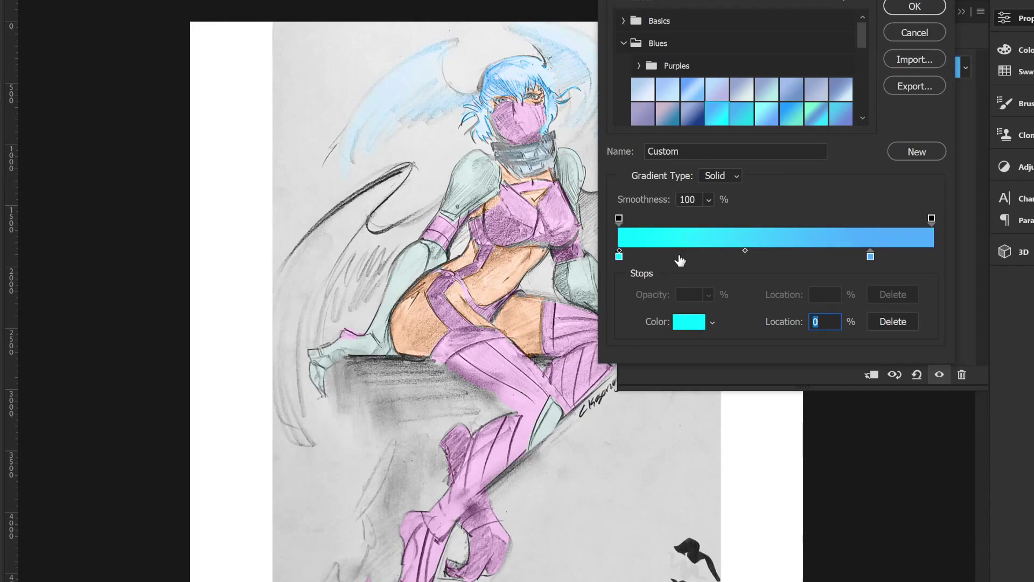
pyautogui.click(683, 256)
pyautogui.moveTo(694, 259); pyautogui.dragTo(707, 258)
pyautogui.moveTo(871, 257); pyautogui.dragTo(932, 257)
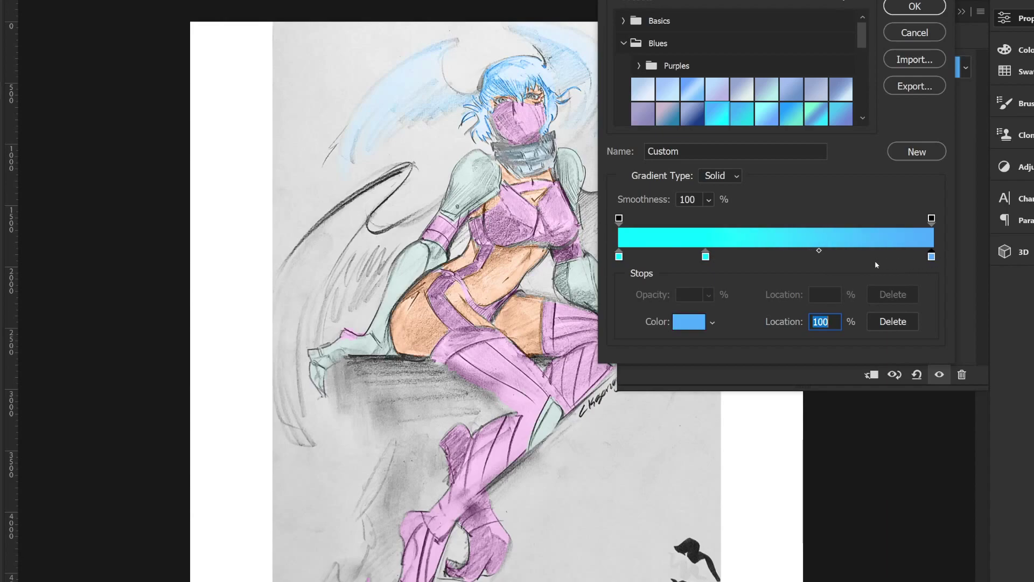
pyautogui.click(806, 239)
# Step: Add a very light cyan stop at 57% and dark navy at 11%, then apply
pyautogui.click(798, 256)
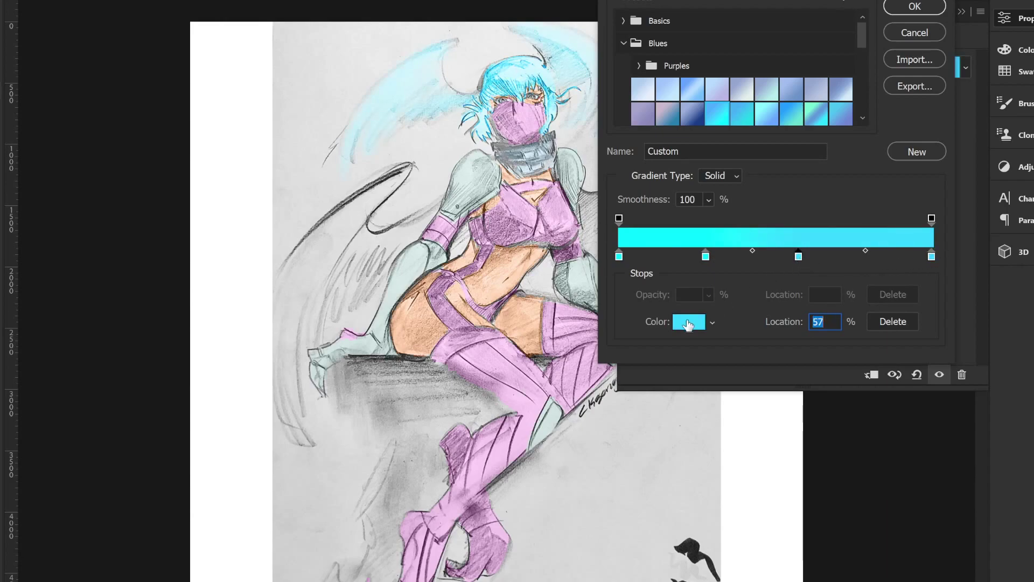
pyautogui.click(689, 322)
pyautogui.click(1020, 218)
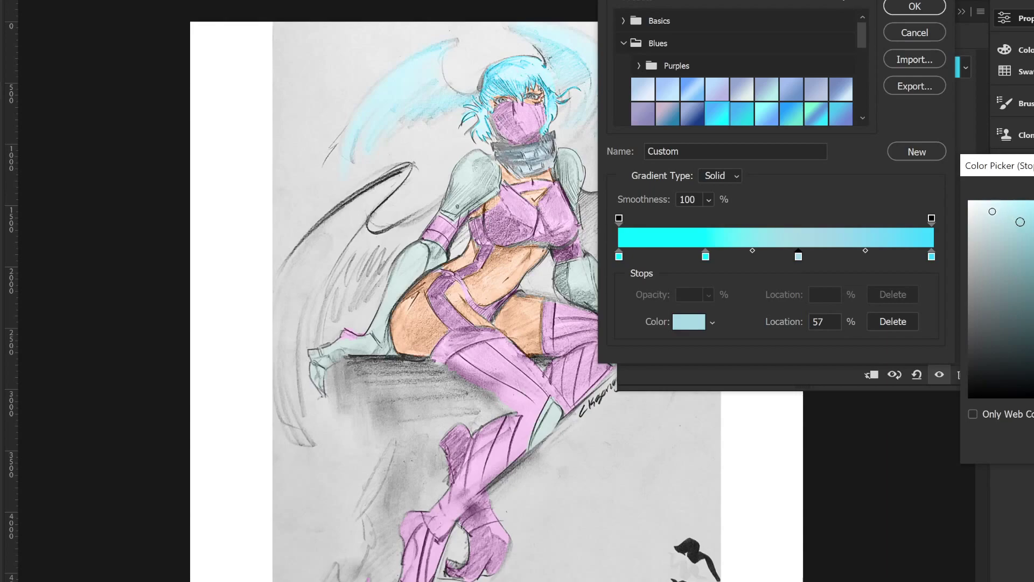
pyautogui.click(986, 209)
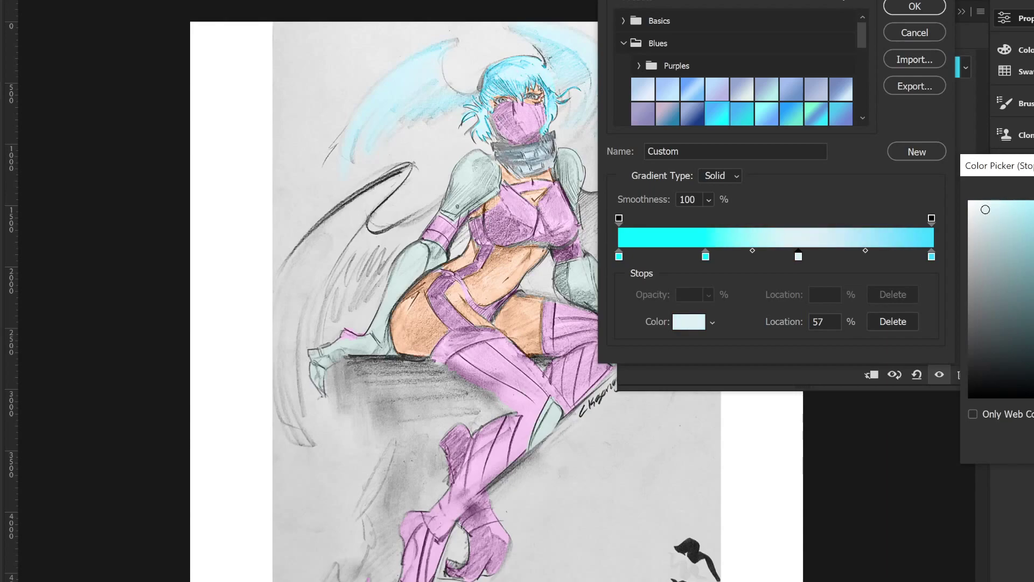
pyautogui.press('Return')
pyautogui.click(655, 257)
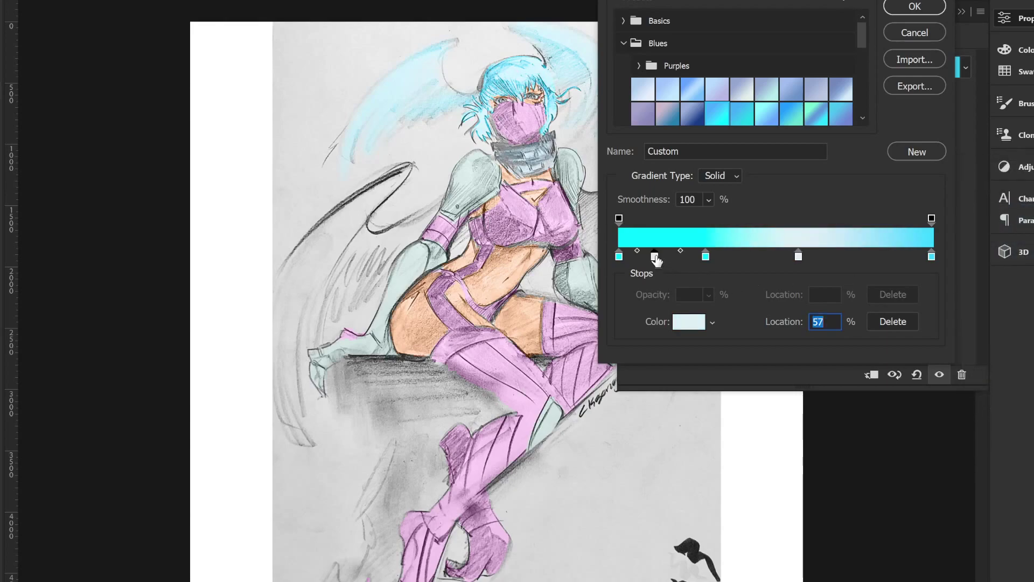
pyautogui.click(690, 322)
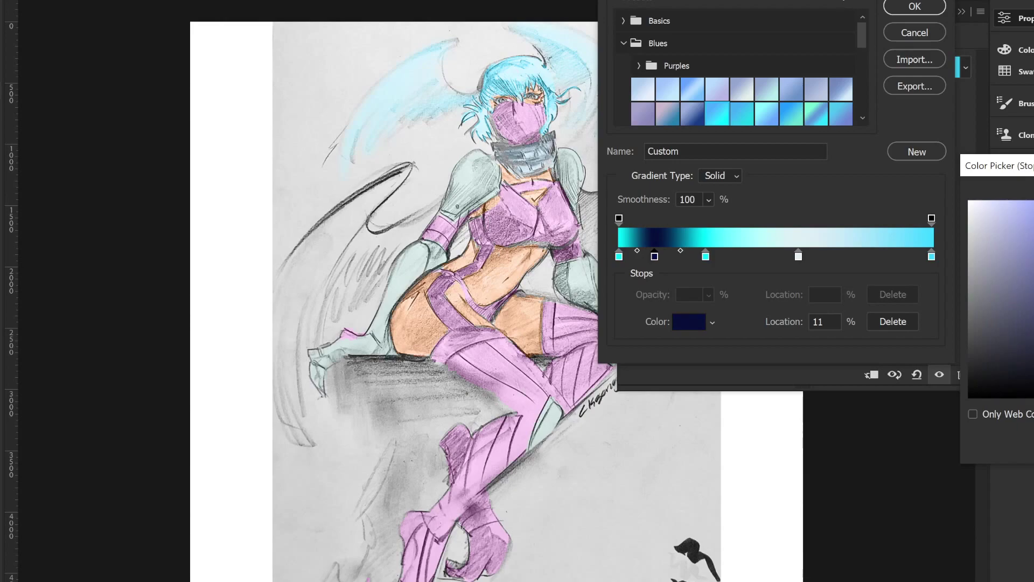
pyautogui.press('Return')
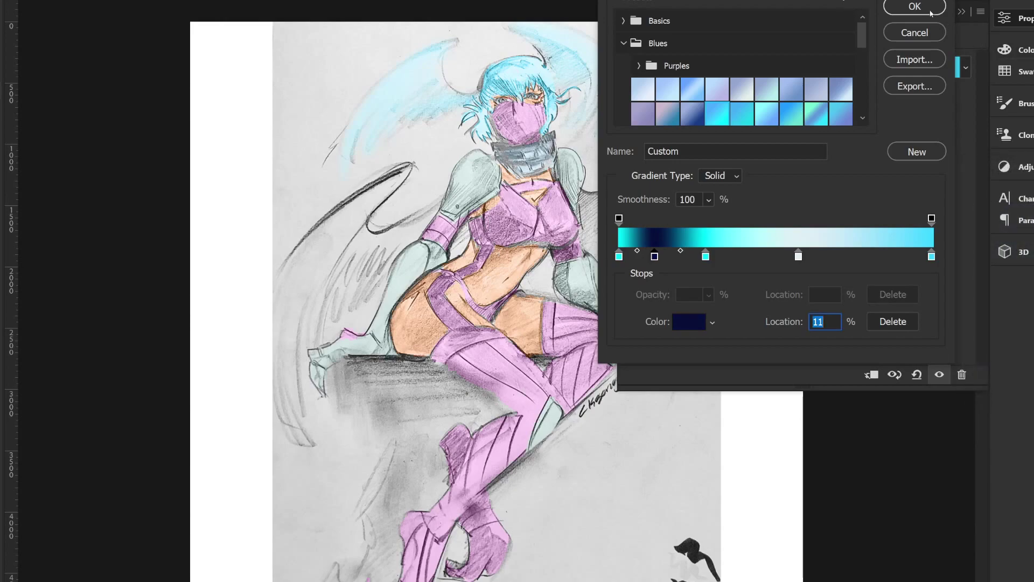
pyautogui.click(928, 11)
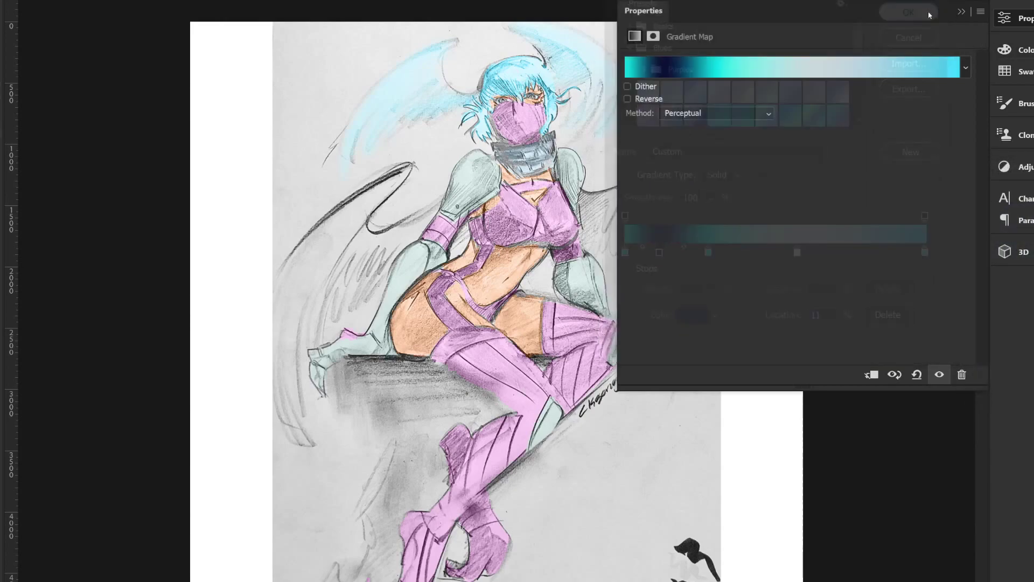
# Step: Collapse the Properties panel to view the whole drawing with the soft cyan hair
pyautogui.click(961, 11)
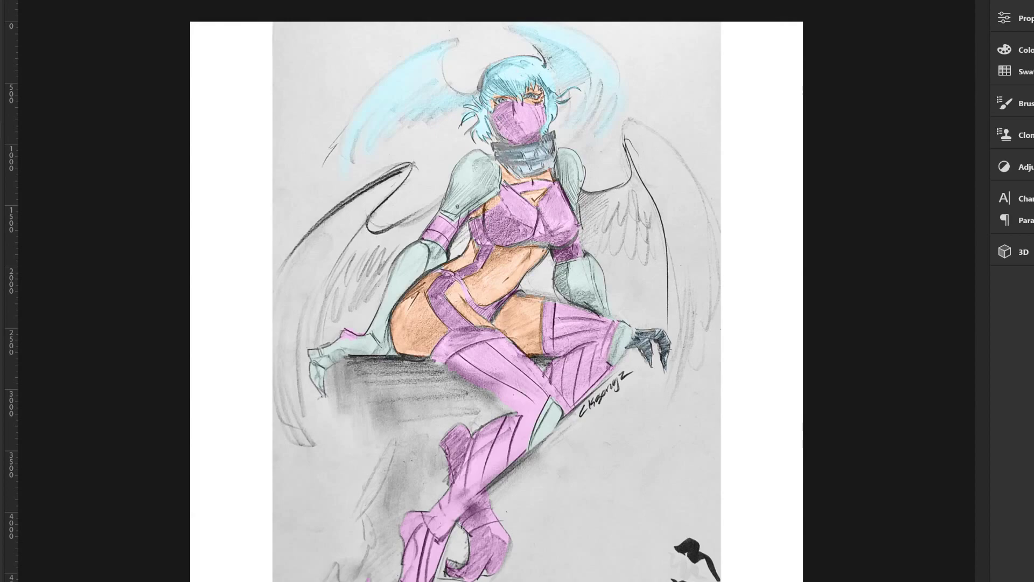
pyautogui.hotkey('ctrl', '-')
pyautogui.hotkey('ctrl', '+')
pyautogui.hotkey('ctrl', '-')
pyautogui.hotkey('ctrl', '-')
pyautogui.hotkey('ctrl', '+')
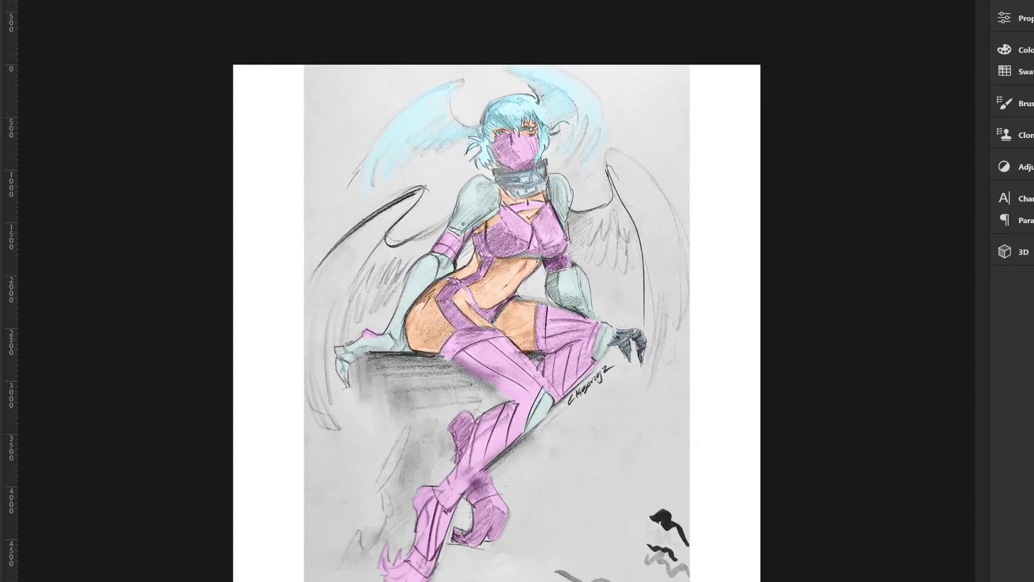
pyautogui.hotkey('ctrl', '+')
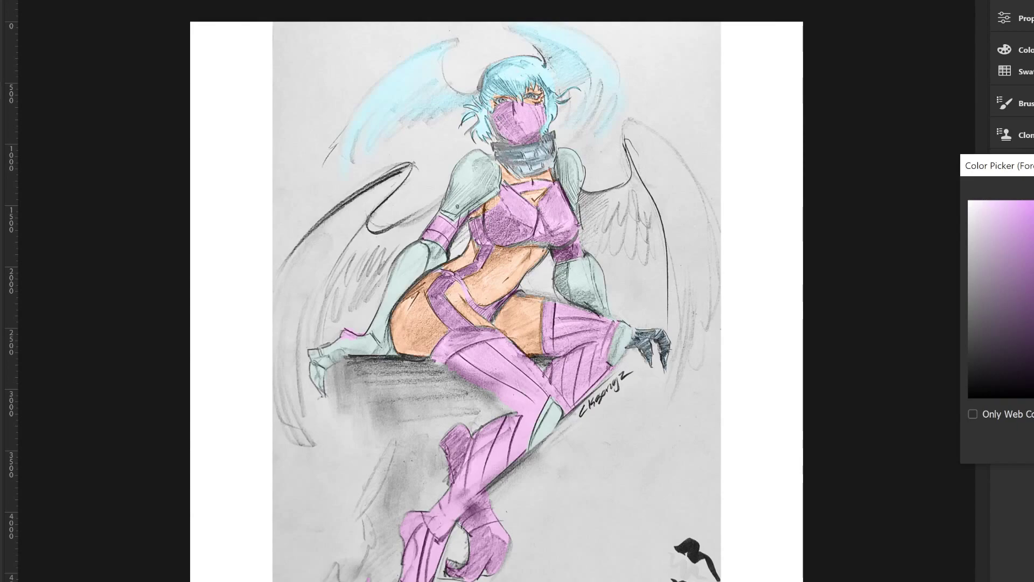
pyautogui.press('Return')
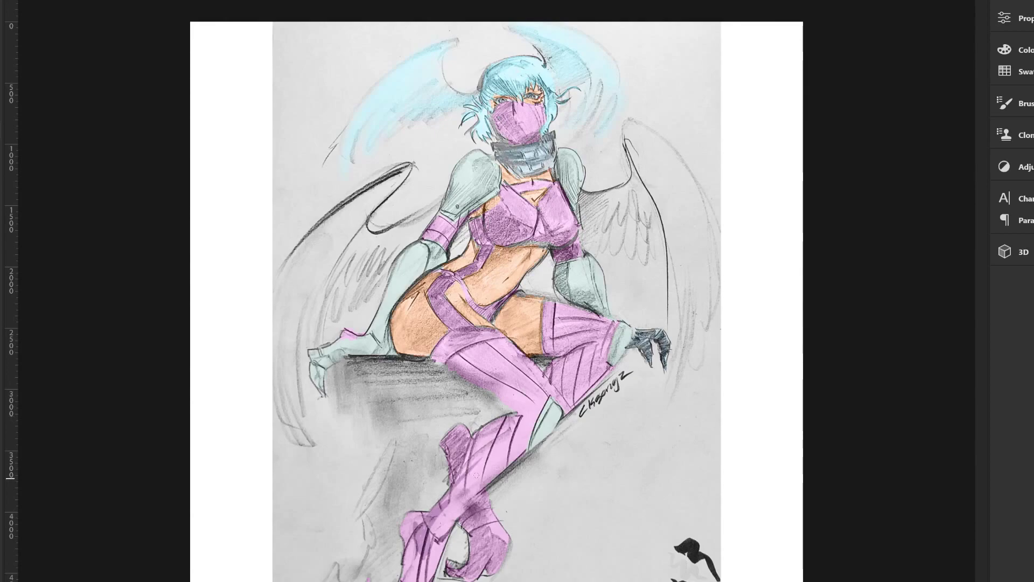
# Step: Choose a deeper pink and paint it over the boot from heel to knee
pyautogui.moveTo(476, 475)
pyautogui.mouseDown()
pyautogui.moveTo(468, 469)
pyautogui.moveTo(497, 434)
pyautogui.mouseUp()
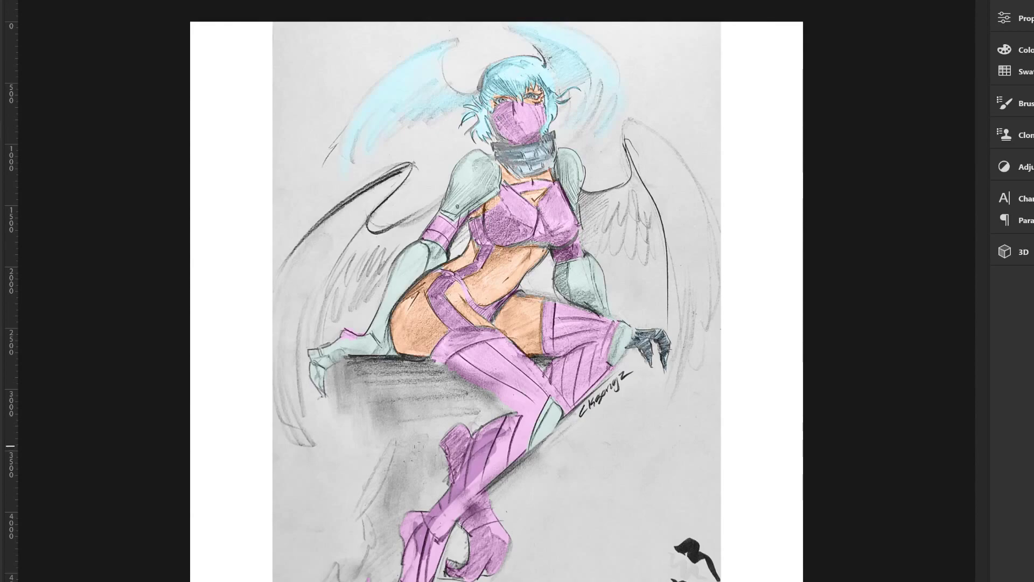
pyautogui.click(3, 446)
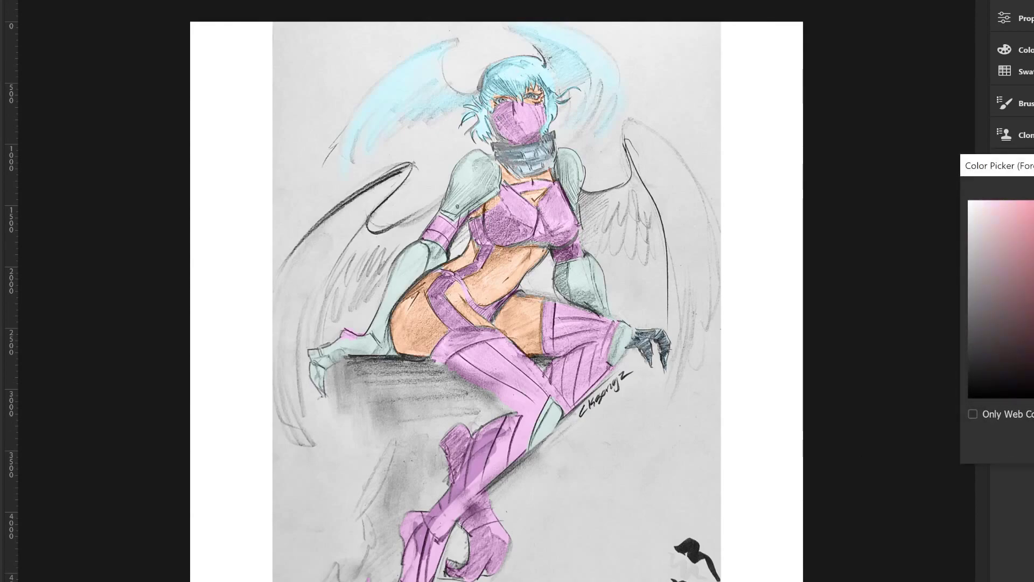
pyautogui.press('Return')
pyautogui.moveTo(447, 517)
pyautogui.mouseDown()
pyautogui.moveTo(482, 468)
pyautogui.moveTo(421, 520)
pyautogui.mouseUp()
pyautogui.moveTo(488, 455)
pyautogui.mouseDown()
pyautogui.moveTo(533, 426)
pyautogui.moveTo(472, 443)
pyautogui.mouseUp()
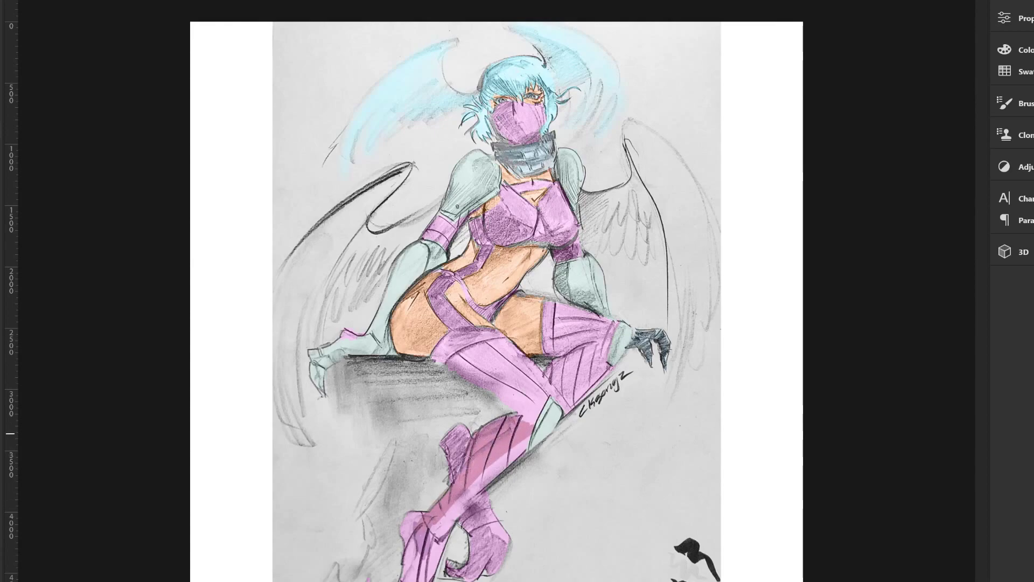
pyautogui.moveTo(530, 416)
pyautogui.mouseDown()
pyautogui.moveTo(520, 403)
pyautogui.moveTo(513, 419)
pyautogui.moveTo(534, 429)
pyautogui.moveTo(528, 389)
pyautogui.moveTo(482, 374)
pyautogui.moveTo(525, 404)
pyautogui.moveTo(525, 381)
pyautogui.moveTo(474, 376)
pyautogui.moveTo(436, 353)
pyautogui.moveTo(455, 345)
pyautogui.moveTo(433, 369)
pyautogui.mouseUp()
# Step: Add brown-red shadows on the hip and inner thigh, and darker purple on the chest
pyautogui.moveTo(434, 333)
pyautogui.mouseDown()
pyautogui.moveTo(415, 353)
pyautogui.moveTo(442, 330)
pyautogui.moveTo(431, 362)
pyautogui.mouseUp()
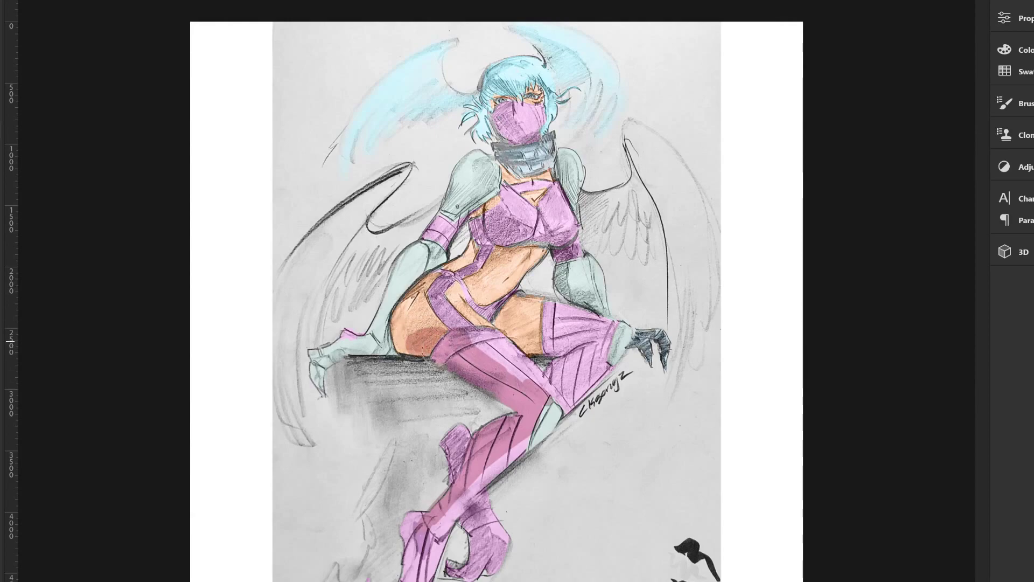
pyautogui.moveTo(410, 355); pyautogui.dragTo(398, 331)
pyautogui.moveTo(536, 357)
pyautogui.mouseDown()
pyautogui.moveTo(503, 326)
pyautogui.moveTo(553, 330)
pyautogui.moveTo(544, 326)
pyautogui.moveTo(573, 345)
pyautogui.moveTo(612, 334)
pyautogui.mouseUp()
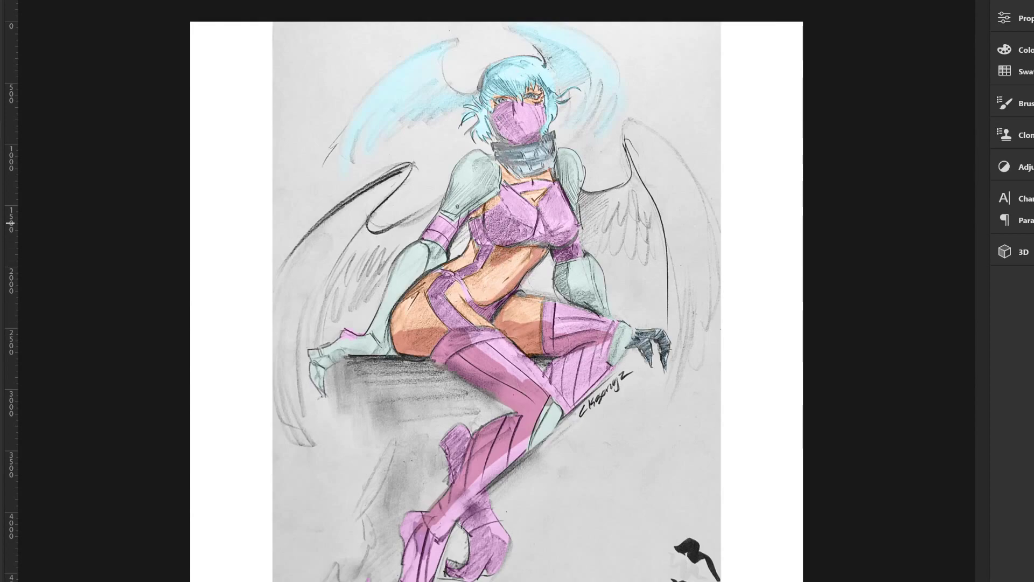
pyautogui.moveTo(485, 215)
pyautogui.mouseDown()
pyautogui.moveTo(531, 243)
pyautogui.moveTo(482, 237)
pyautogui.moveTo(485, 221)
pyautogui.mouseUp()
pyautogui.moveTo(544, 231)
pyautogui.mouseDown()
pyautogui.moveTo(528, 245)
pyautogui.moveTo(568, 240)
pyautogui.moveTo(574, 226)
pyautogui.moveTo(550, 259)
pyautogui.moveTo(574, 261)
pyautogui.moveTo(563, 259)
pyautogui.moveTo(576, 294)
pyautogui.moveTo(604, 306)
pyautogui.mouseUp()
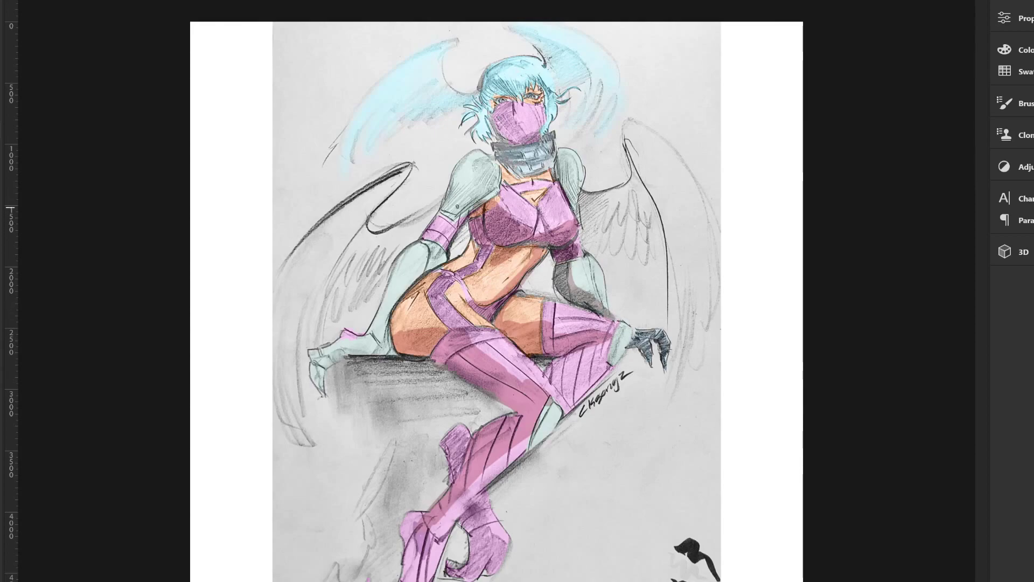
# Step: Shade the right shoulder pad, metal collar and mask in grey
pyautogui.moveTo(569, 205)
pyautogui.mouseDown()
pyautogui.moveTo(561, 172)
pyautogui.moveTo(576, 199)
pyautogui.mouseUp()
pyautogui.moveTo(563, 150); pyautogui.dragTo(569, 208)
pyautogui.moveTo(504, 172)
pyautogui.mouseDown()
pyautogui.moveTo(499, 145)
pyautogui.moveTo(542, 139)
pyautogui.moveTo(525, 138)
pyautogui.mouseUp()
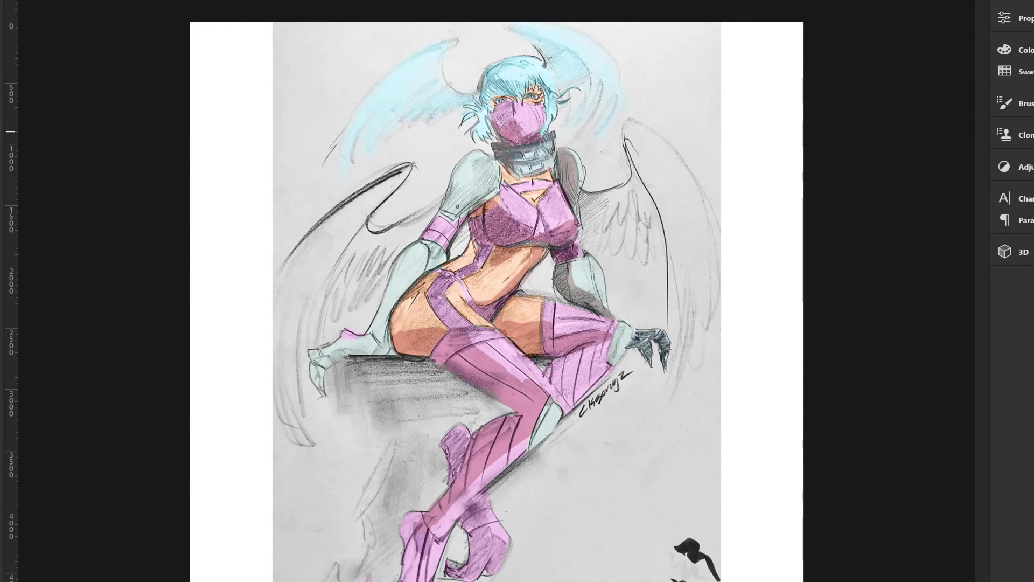
pyautogui.moveTo(506, 129); pyautogui.dragTo(499, 106)
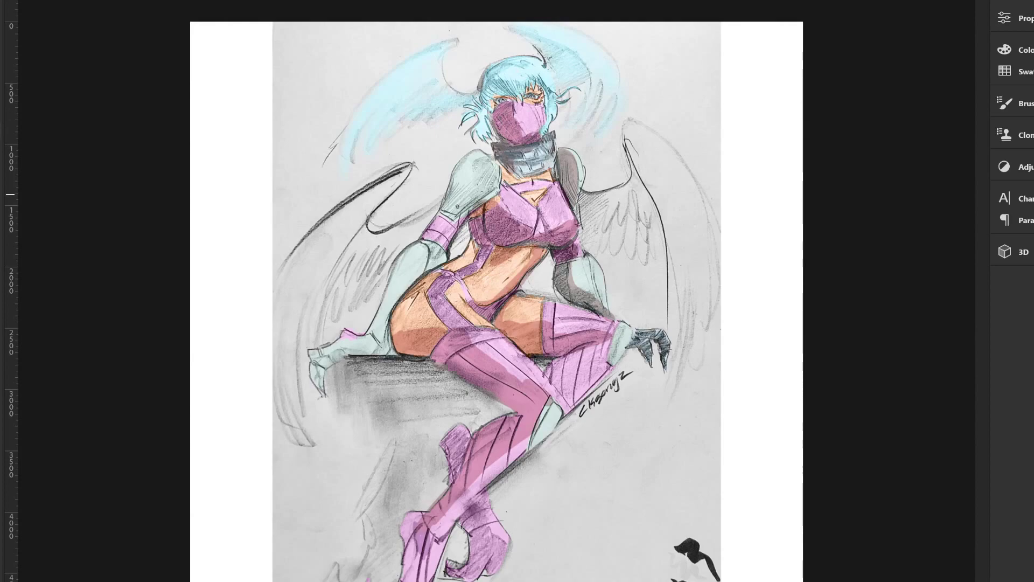
# Step: Shade the left shoulder armour, upper arm, elbow and lower leg dark grey
pyautogui.moveTo(491, 164)
pyautogui.mouseDown()
pyautogui.moveTo(469, 213)
pyautogui.moveTo(493, 161)
pyautogui.mouseUp()
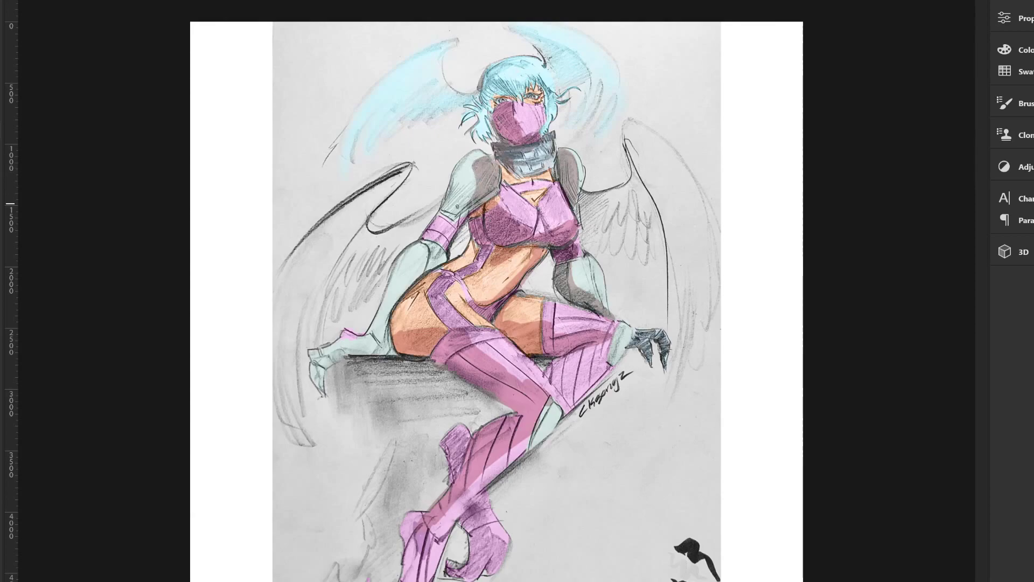
pyautogui.moveTo(471, 208)
pyautogui.mouseDown()
pyautogui.moveTo(458, 187)
pyautogui.moveTo(434, 245)
pyautogui.mouseUp()
pyautogui.moveTo(447, 242)
pyautogui.mouseDown()
pyautogui.moveTo(437, 253)
pyautogui.moveTo(472, 200)
pyautogui.mouseUp()
pyautogui.moveTo(440, 240); pyautogui.dragTo(405, 296)
pyautogui.moveTo(447, 252); pyautogui.dragTo(426, 284)
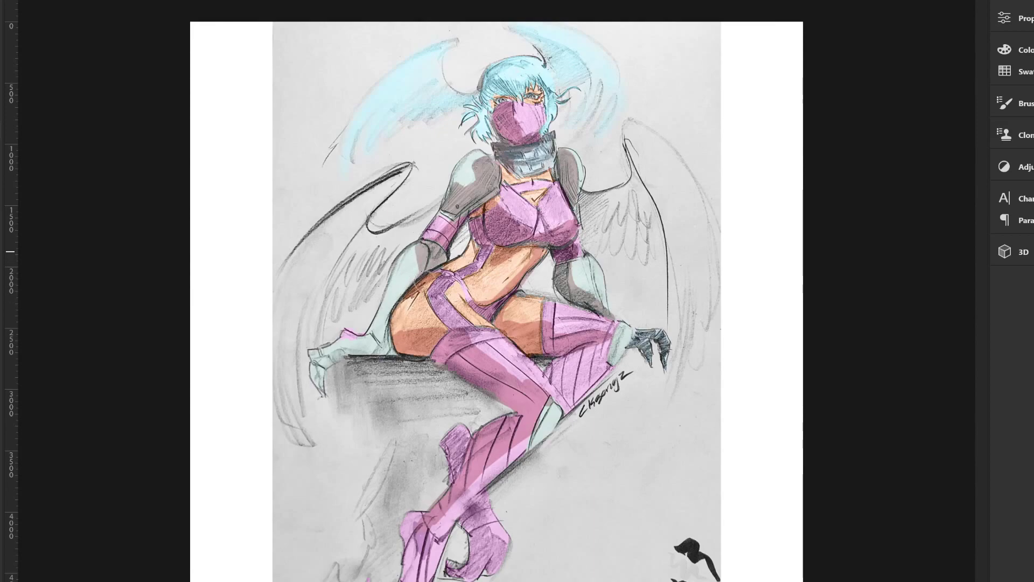
pyautogui.moveTo(384, 332)
pyautogui.mouseDown()
pyautogui.moveTo(356, 360)
pyautogui.moveTo(324, 360)
pyautogui.moveTo(320, 387)
pyautogui.mouseUp()
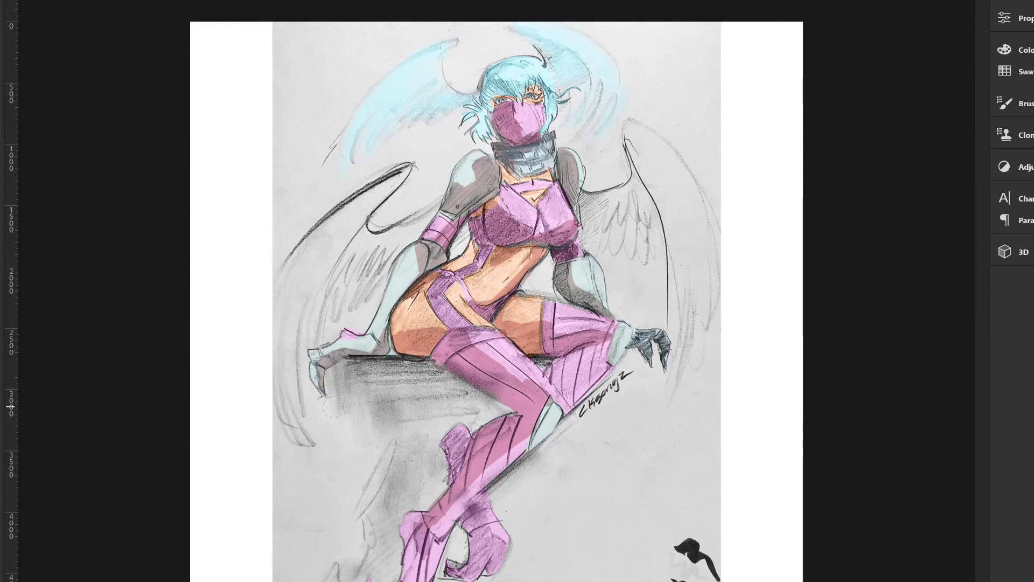
# Step: Darken the boot top, lighten the heel, and add magenta shading on knee and shin
pyautogui.moveTo(450, 458)
pyautogui.mouseDown()
pyautogui.moveTo(458, 435)
pyautogui.moveTo(451, 442)
pyautogui.moveTo(462, 445)
pyautogui.mouseUp()
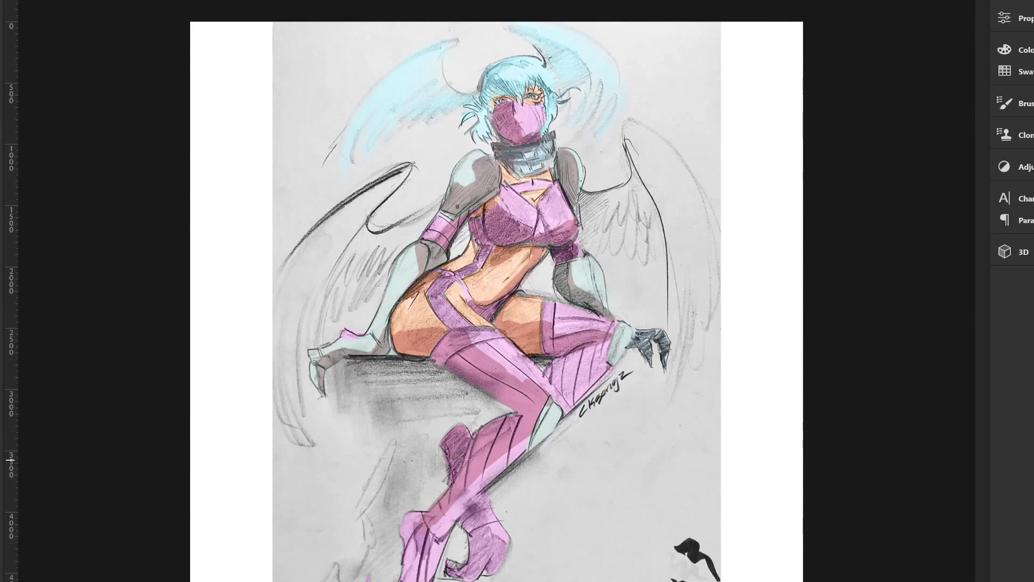
pyautogui.moveTo(420, 515)
pyautogui.mouseDown()
pyautogui.moveTo(406, 544)
pyautogui.moveTo(415, 577)
pyautogui.mouseUp()
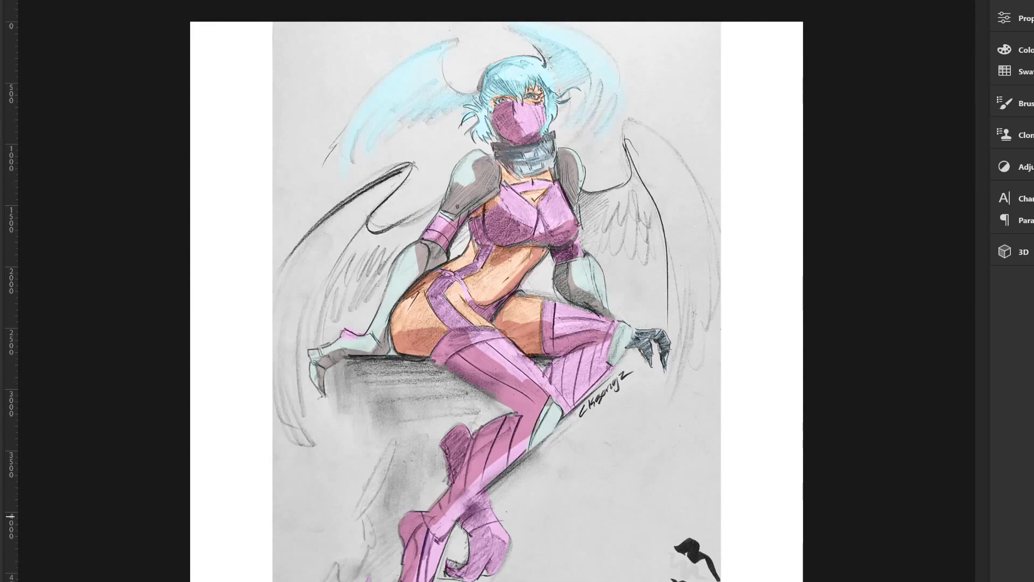
pyautogui.moveTo(461, 521)
pyautogui.mouseDown()
pyautogui.moveTo(479, 500)
pyautogui.moveTo(485, 534)
pyautogui.moveTo(474, 544)
pyautogui.moveTo(502, 551)
pyautogui.moveTo(500, 535)
pyautogui.moveTo(490, 573)
pyautogui.moveTo(489, 544)
pyautogui.moveTo(463, 577)
pyautogui.moveTo(482, 575)
pyautogui.moveTo(455, 570)
pyautogui.moveTo(482, 560)
pyautogui.mouseUp()
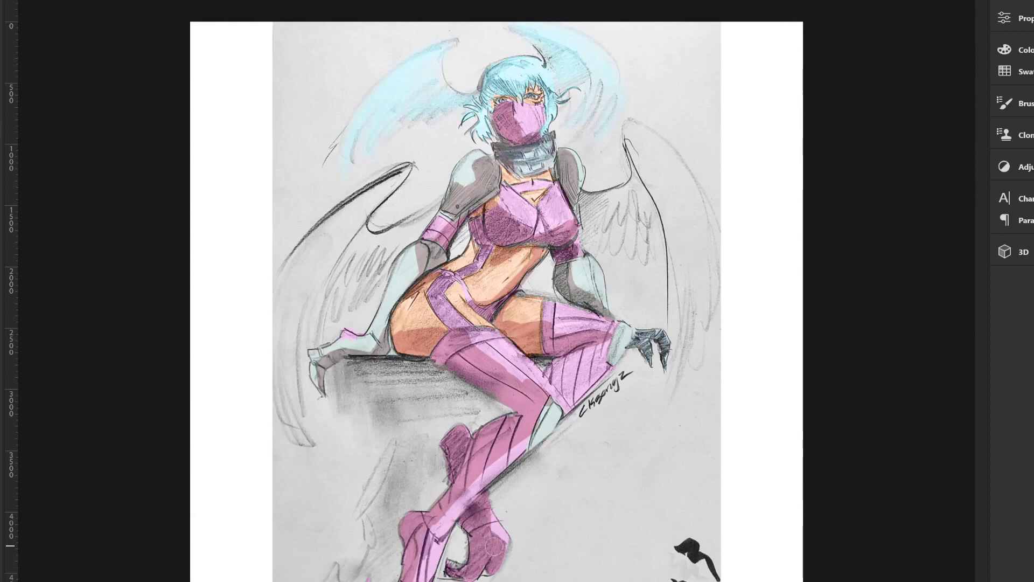
pyautogui.moveTo(555, 384)
pyautogui.mouseDown()
pyautogui.moveTo(544, 367)
pyautogui.moveTo(548, 393)
pyautogui.mouseUp()
pyautogui.moveTo(603, 358)
pyautogui.mouseDown()
pyautogui.moveTo(564, 394)
pyautogui.moveTo(560, 385)
pyautogui.moveTo(603, 359)
pyautogui.moveTo(569, 411)
pyautogui.mouseUp()
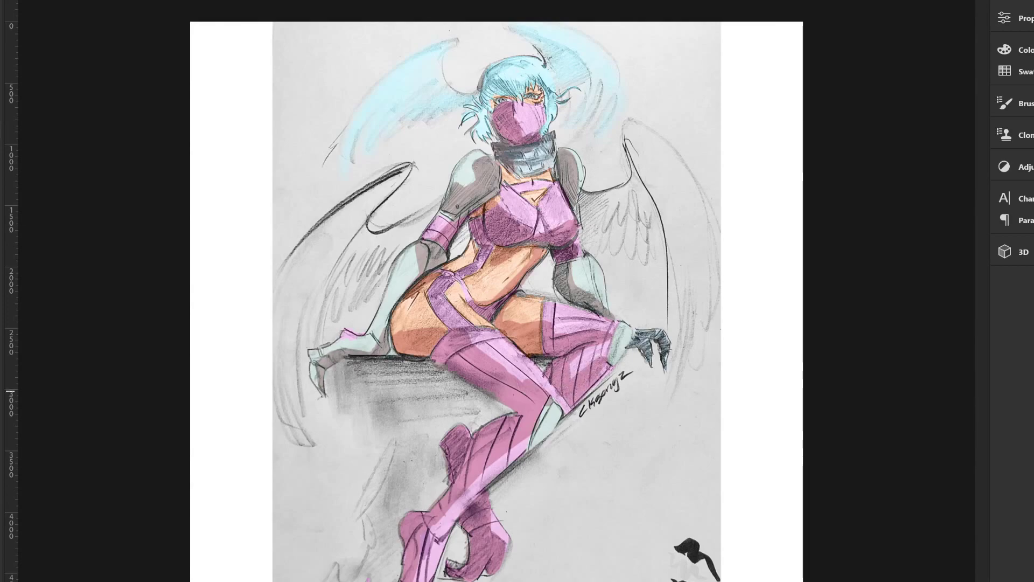
pyautogui.moveTo(598, 378); pyautogui.dragTo(608, 368)
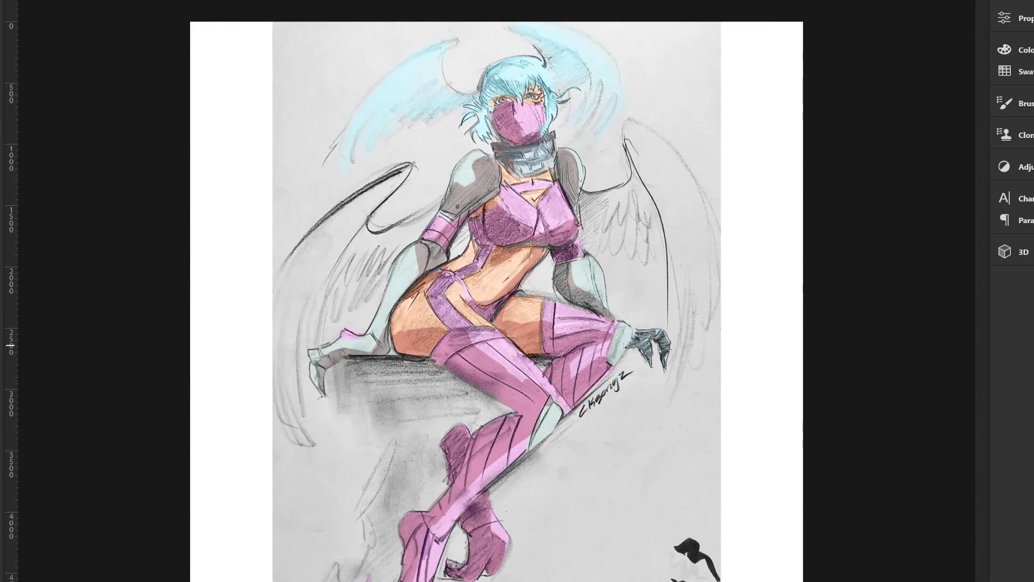
# Step: Shade the gauntlet and neck collar dark grey and add a dark strand under the hair-wing
pyautogui.moveTo(576, 267); pyautogui.dragTo(576, 250)
pyautogui.moveTo(561, 161); pyautogui.dragTo(548, 177)
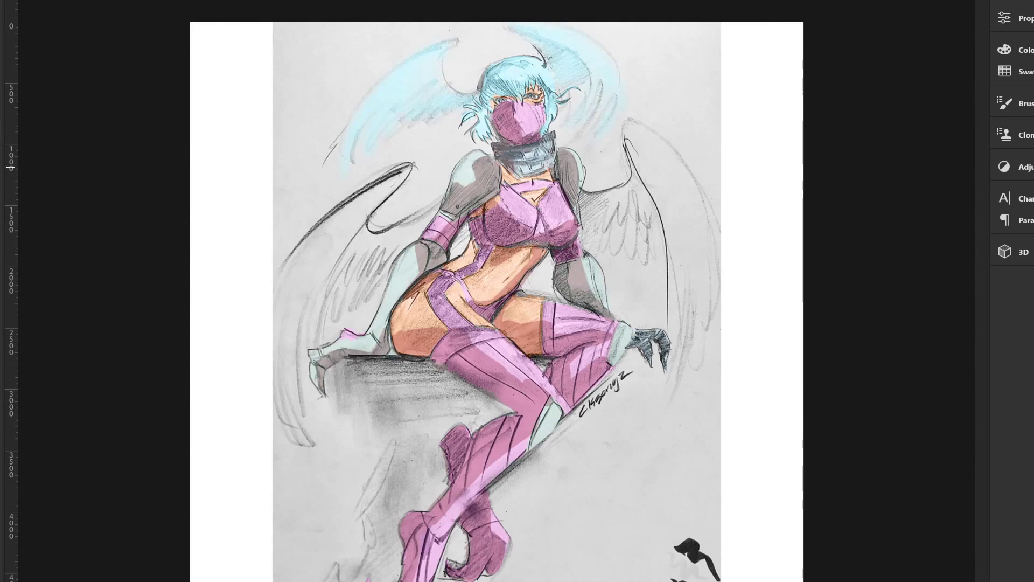
pyautogui.moveTo(506, 151)
pyautogui.mouseDown()
pyautogui.moveTo(525, 181)
pyautogui.moveTo(531, 173)
pyautogui.mouseUp()
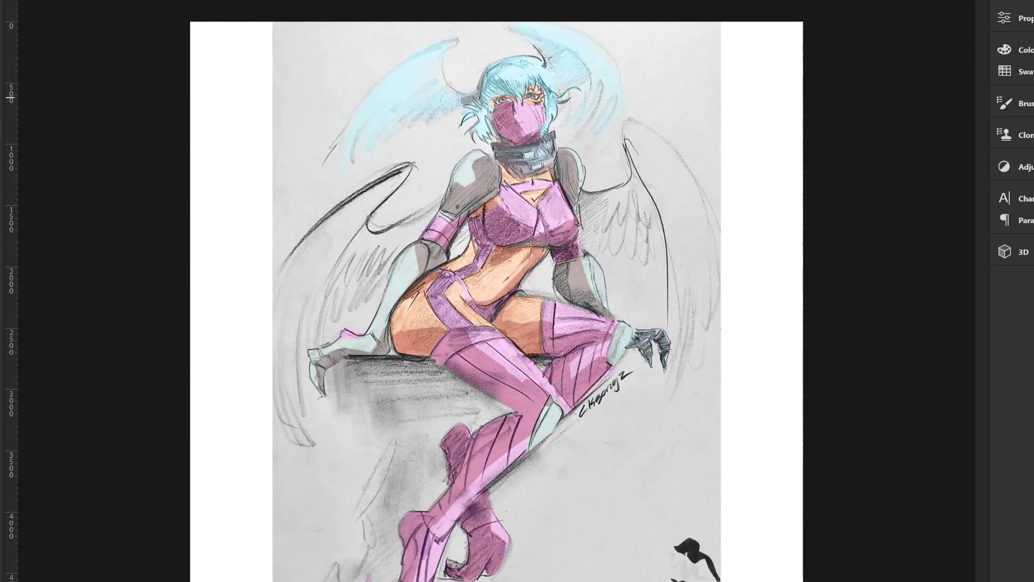
pyautogui.moveTo(469, 98)
pyautogui.mouseDown()
pyautogui.moveTo(440, 78)
pyautogui.moveTo(380, 134)
pyautogui.moveTo(474, 104)
pyautogui.mouseUp()
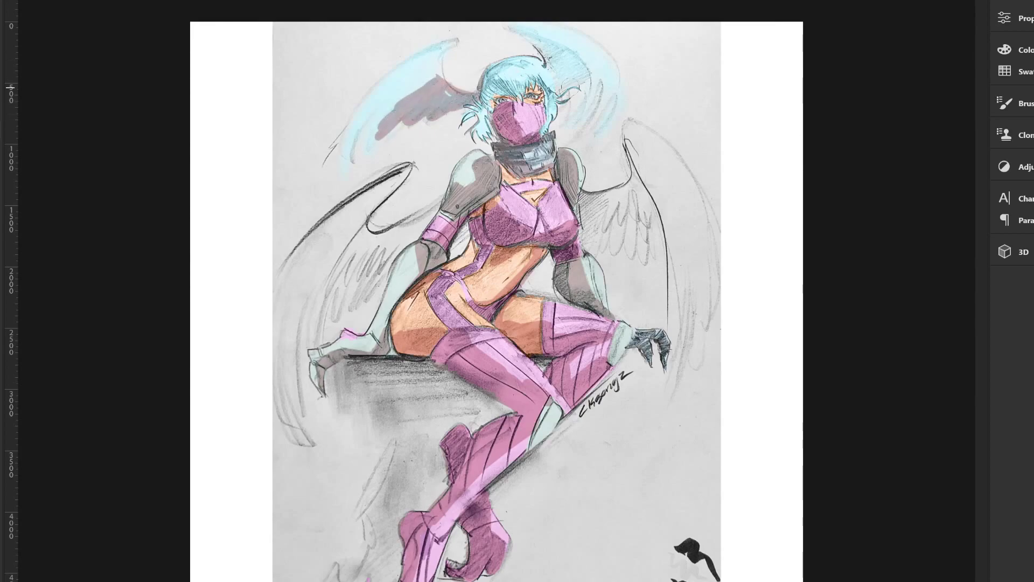
# Step: Zoom in and add dark strokes through the hair by the forehead and above the eyes
pyautogui.scroll(-1, 499, 330)
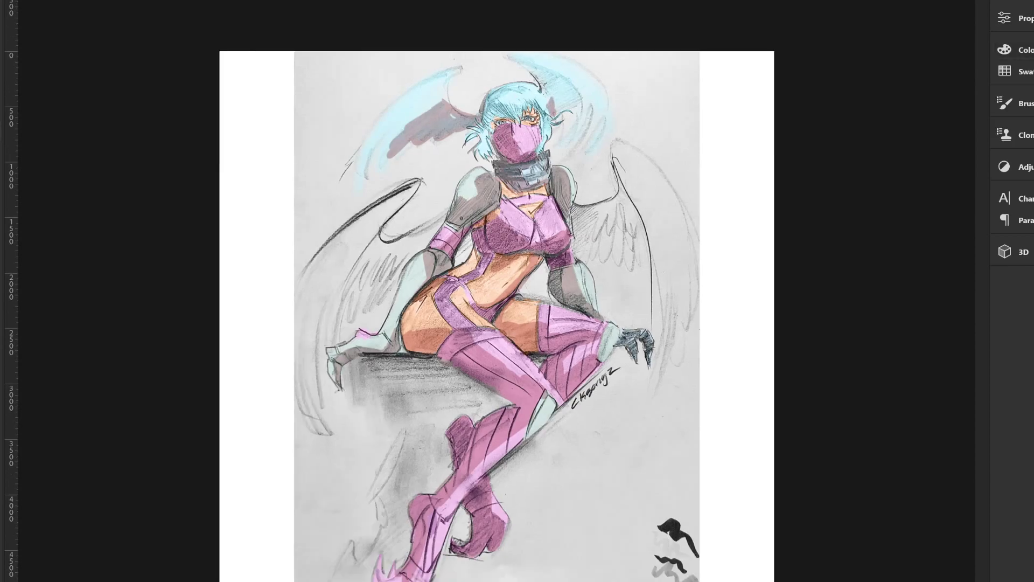
pyautogui.scroll(2, 499, 330)
pyautogui.scroll(1, 499, 330)
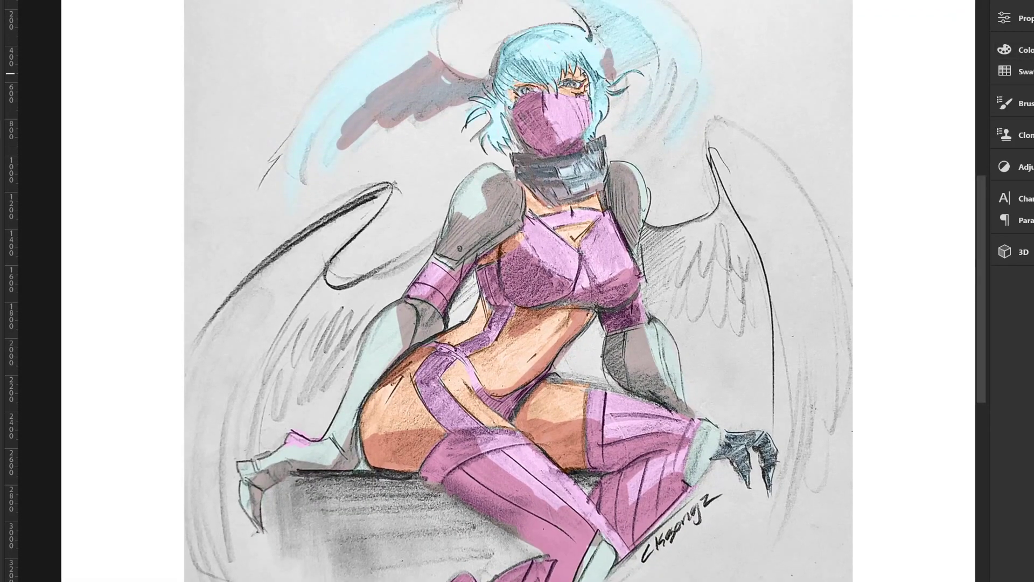
pyautogui.moveTo(514, 48); pyautogui.dragTo(497, 92)
pyautogui.moveTo(547, 57); pyautogui.dragTo(518, 83)
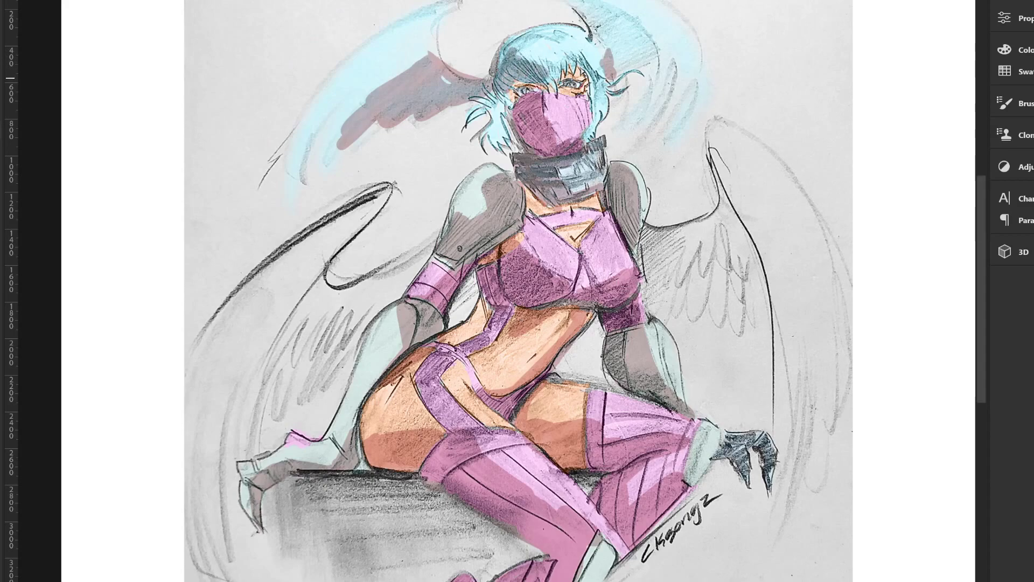
pyautogui.moveTo(563, 49)
pyautogui.mouseDown()
pyautogui.moveTo(522, 73)
pyautogui.moveTo(549, 99)
pyautogui.moveTo(550, 65)
pyautogui.moveTo(570, 64)
pyautogui.mouseUp()
pyautogui.moveTo(594, 56)
pyautogui.mouseDown()
pyautogui.moveTo(578, 80)
pyautogui.moveTo(563, 81)
pyautogui.moveTo(578, 87)
pyautogui.moveTo(560, 97)
pyautogui.moveTo(577, 97)
pyautogui.mouseUp()
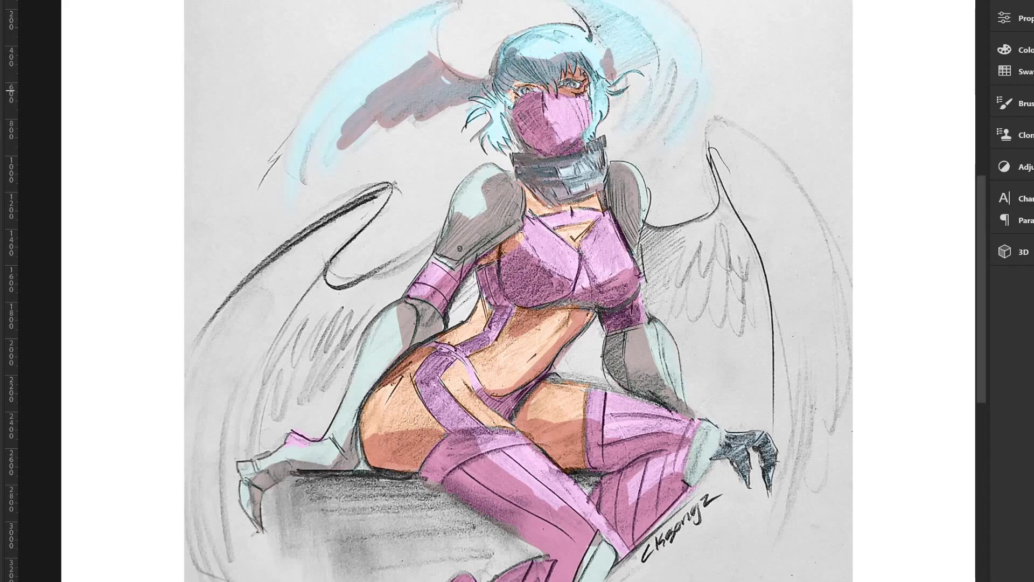
# Step: Paint dark maroon shading over the upper hair-wings above the head
pyautogui.press('super+x')
pyautogui.press('Escape')
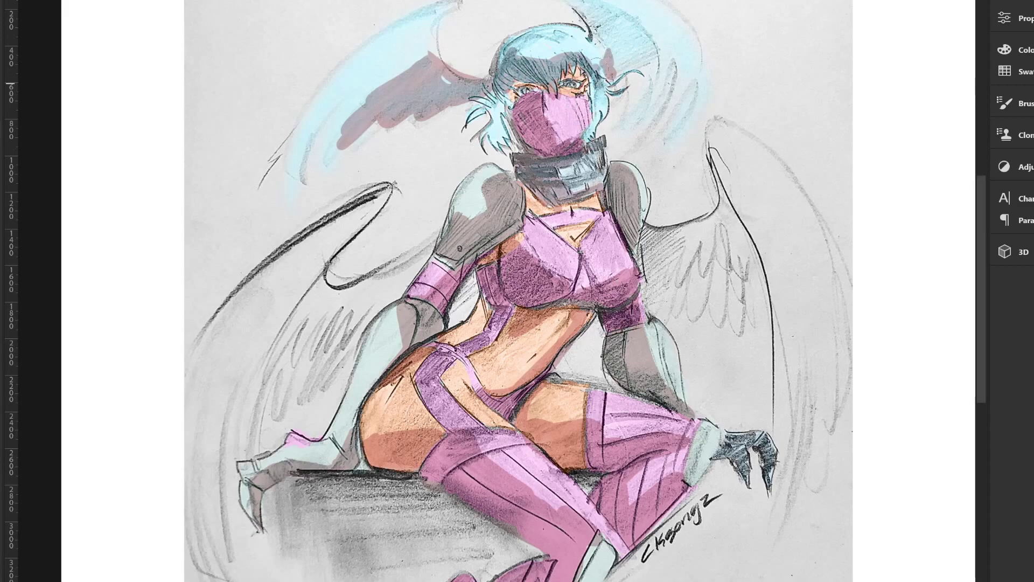
pyautogui.moveTo(612, 31)
pyautogui.mouseDown()
pyautogui.moveTo(599, 54)
pyautogui.moveTo(617, 67)
pyautogui.mouseUp()
pyautogui.moveTo(566, 2)
pyautogui.mouseDown()
pyautogui.moveTo(625, 56)
pyautogui.moveTo(599, 57)
pyautogui.mouseUp()
pyautogui.moveTo(603, 16)
pyautogui.mouseDown()
pyautogui.moveTo(631, 73)
pyautogui.moveTo(663, 48)
pyautogui.moveTo(652, 67)
pyautogui.moveTo(604, 84)
pyautogui.mouseUp()
pyautogui.moveTo(660, 48); pyautogui.dragTo(654, 78)
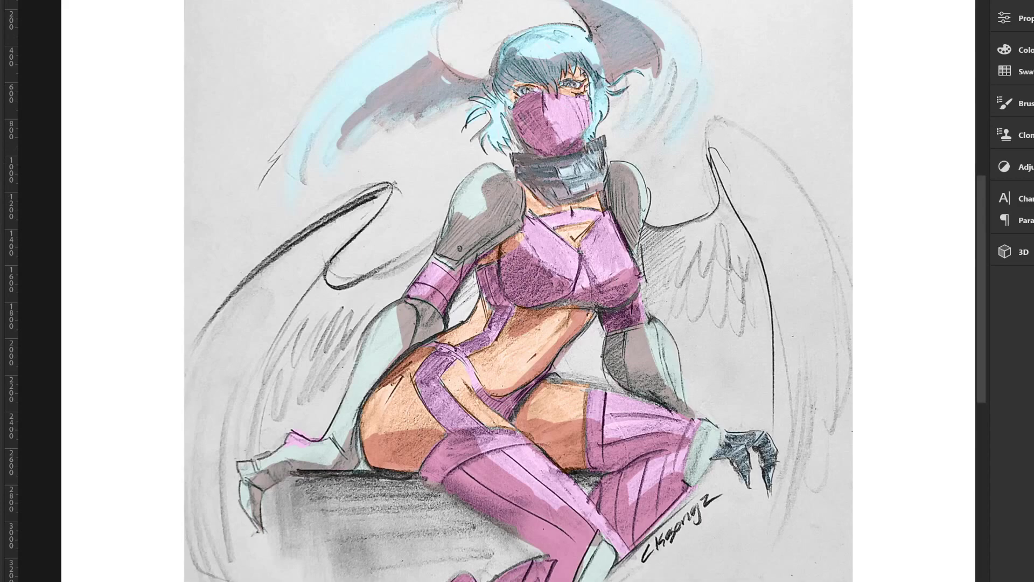
# Step: Go to Photoshop's Performance settings from the File menu
pyautogui.hotkey('alt', 'f')
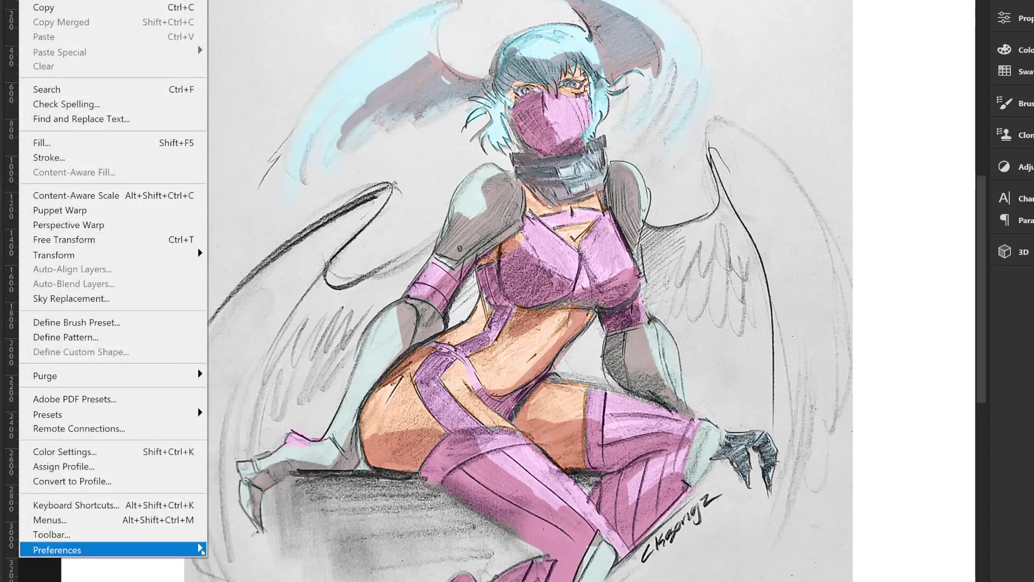
pyautogui.moveTo(113, 549)
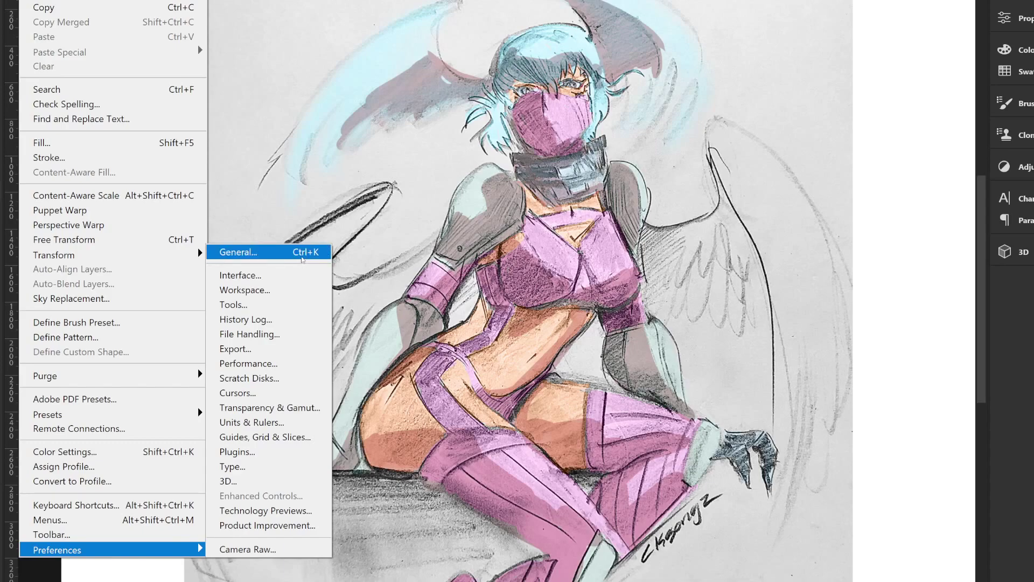
pyautogui.click(279, 363)
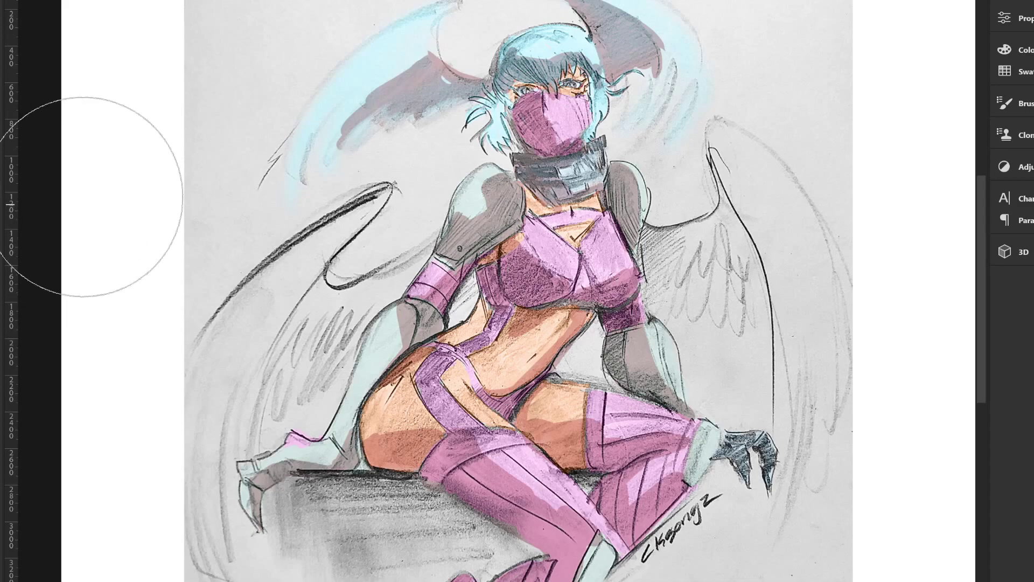
# Step: Paint pale blue-grey over the dark maroon patches behind and above the hair-wings
pyautogui.moveTo(340, 122); pyautogui.dragTo(356, 102)
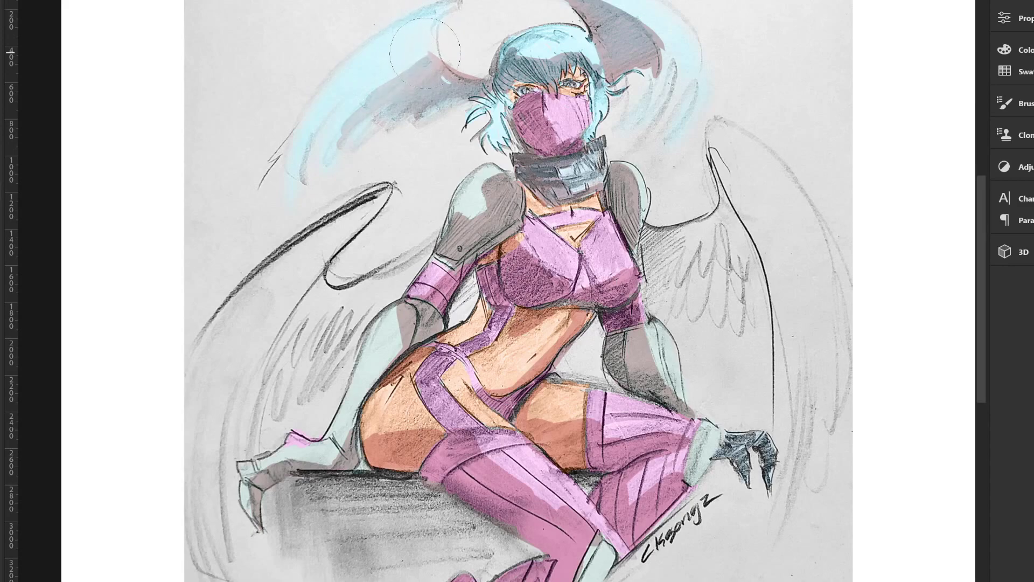
pyautogui.moveTo(417, 24); pyautogui.dragTo(450, 84)
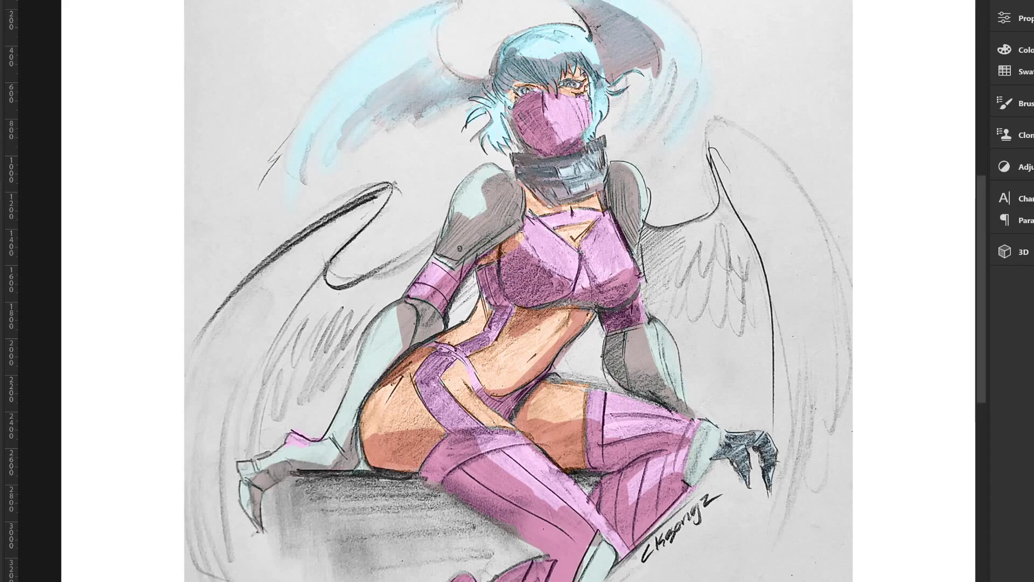
pyautogui.moveTo(568, 3)
pyautogui.mouseDown()
pyautogui.moveTo(657, 76)
pyautogui.moveTo(595, 51)
pyautogui.moveTo(563, 62)
pyautogui.mouseUp()
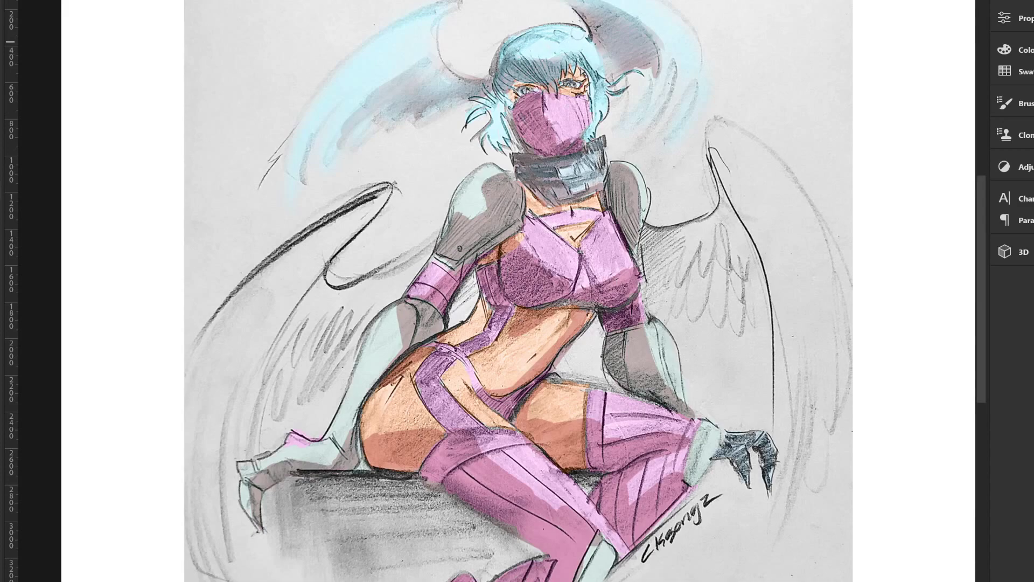
pyautogui.moveTo(506, 92); pyautogui.dragTo(493, 81)
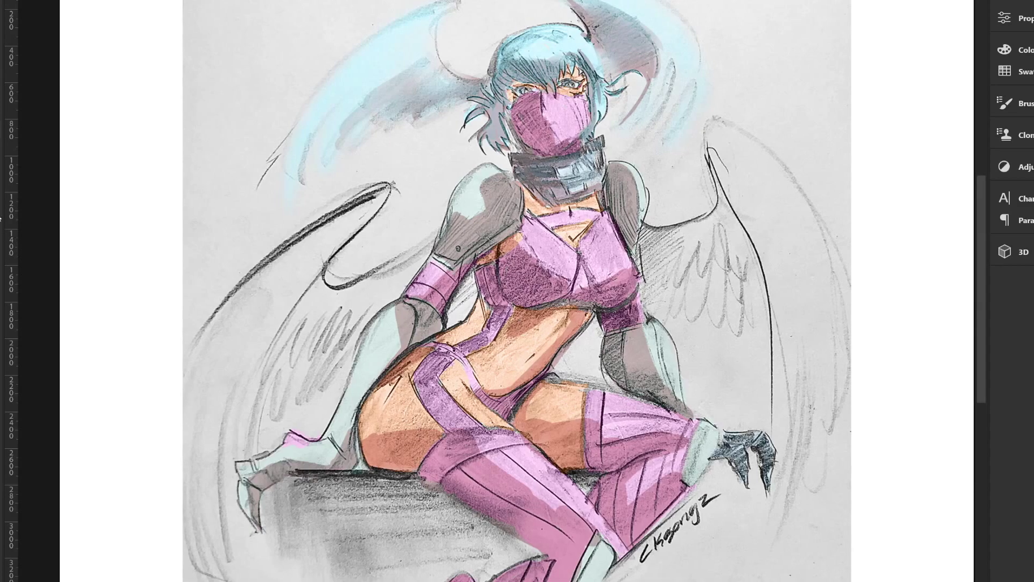
# Step: Highlight the left shoulder armor and forearm, and darken the left thigh and strap
pyautogui.moveTo(456, 216)
pyautogui.mouseDown()
pyautogui.moveTo(458, 231)
pyautogui.moveTo(487, 204)
pyautogui.moveTo(483, 179)
pyautogui.mouseUp()
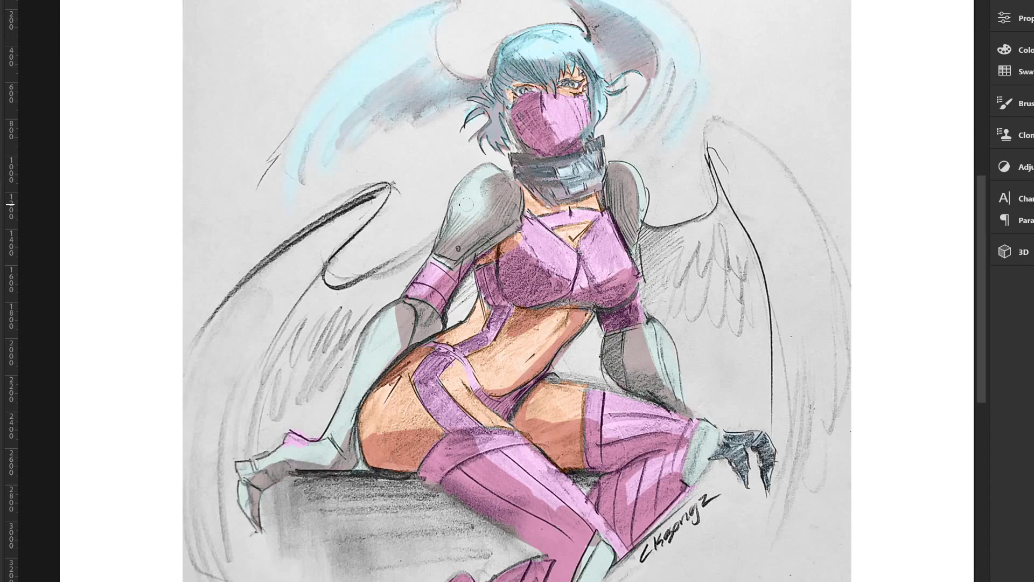
pyautogui.moveTo(394, 315); pyautogui.dragTo(398, 327)
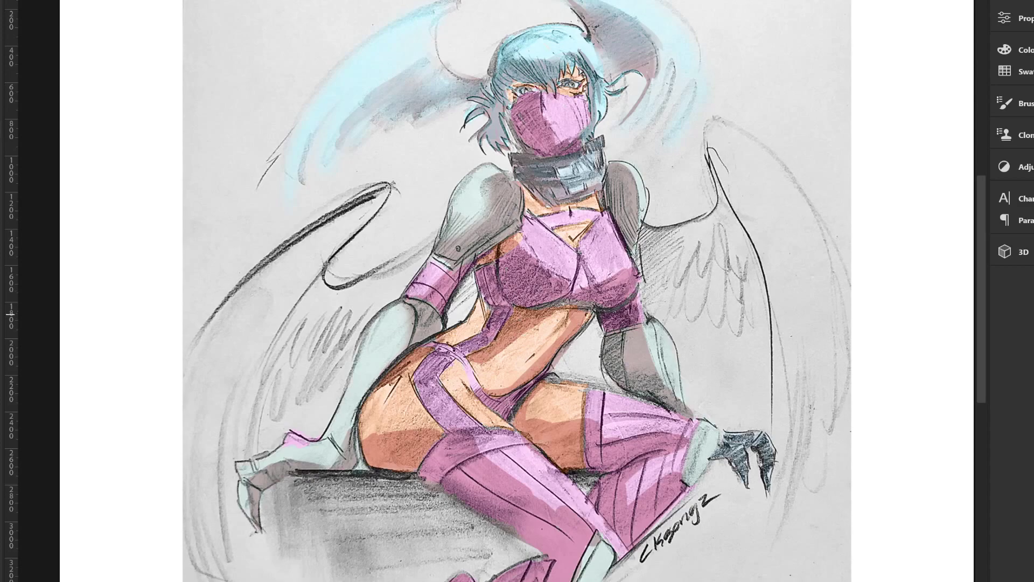
pyautogui.moveTo(462, 338)
pyautogui.mouseDown()
pyautogui.moveTo(431, 372)
pyautogui.moveTo(426, 420)
pyautogui.mouseUp()
pyautogui.moveTo(426, 377)
pyautogui.mouseDown()
pyautogui.moveTo(463, 428)
pyautogui.moveTo(431, 384)
pyautogui.mouseUp()
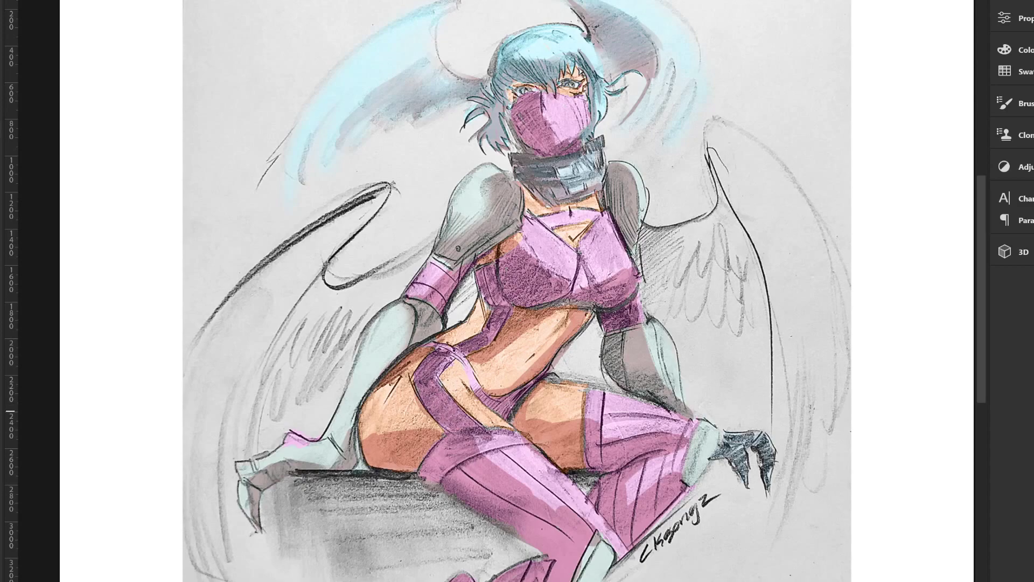
pyautogui.moveTo(431, 431); pyautogui.dragTo(388, 377)
pyautogui.moveTo(394, 415); pyautogui.dragTo(396, 402)
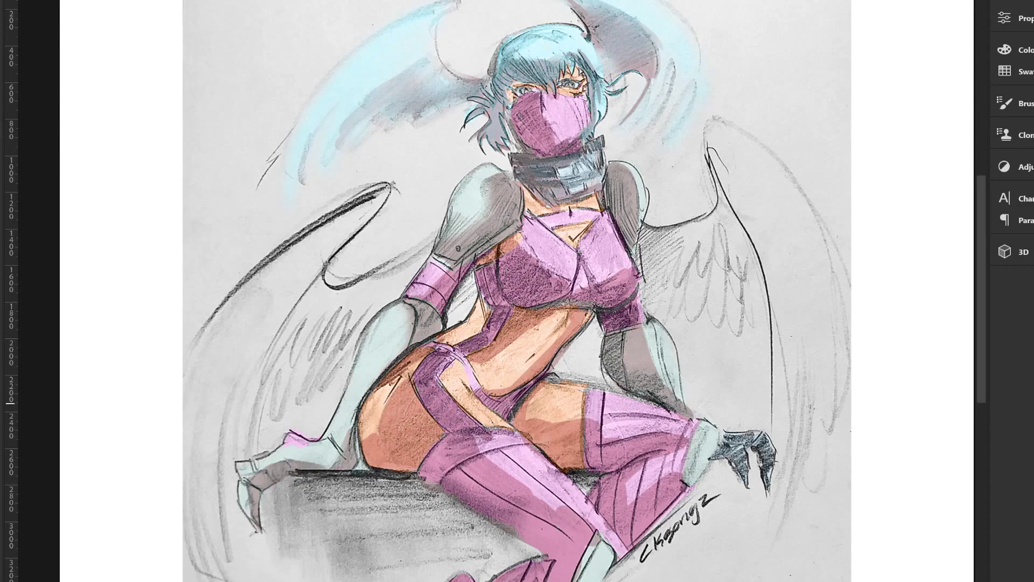
# Step: Darken the purple thigh strap and brighten the pink on the thigh
pyautogui.moveTo(477, 428); pyautogui.dragTo(447, 389)
pyautogui.moveTo(509, 442)
pyautogui.mouseDown()
pyautogui.moveTo(455, 388)
pyautogui.moveTo(504, 435)
pyautogui.moveTo(476, 434)
pyautogui.moveTo(531, 431)
pyautogui.mouseUp()
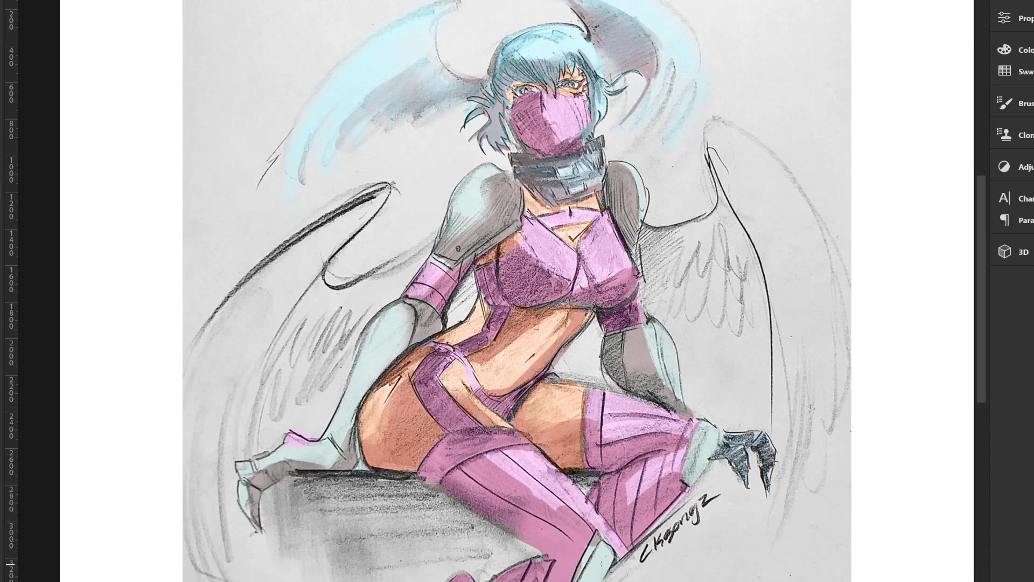
pyautogui.moveTo(563, 511); pyautogui.dragTo(590, 544)
pyautogui.moveTo(547, 509); pyautogui.dragTo(493, 458)
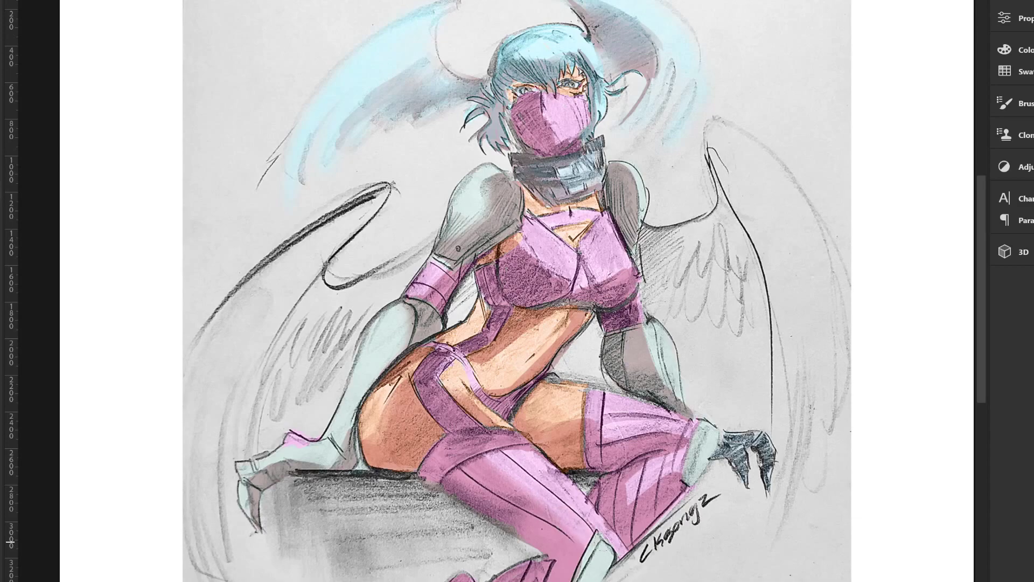
# Step: Lighten and darken the pink lower boot and add grey shading to the shin guard
pyautogui.scroll(-3, 485, 291)
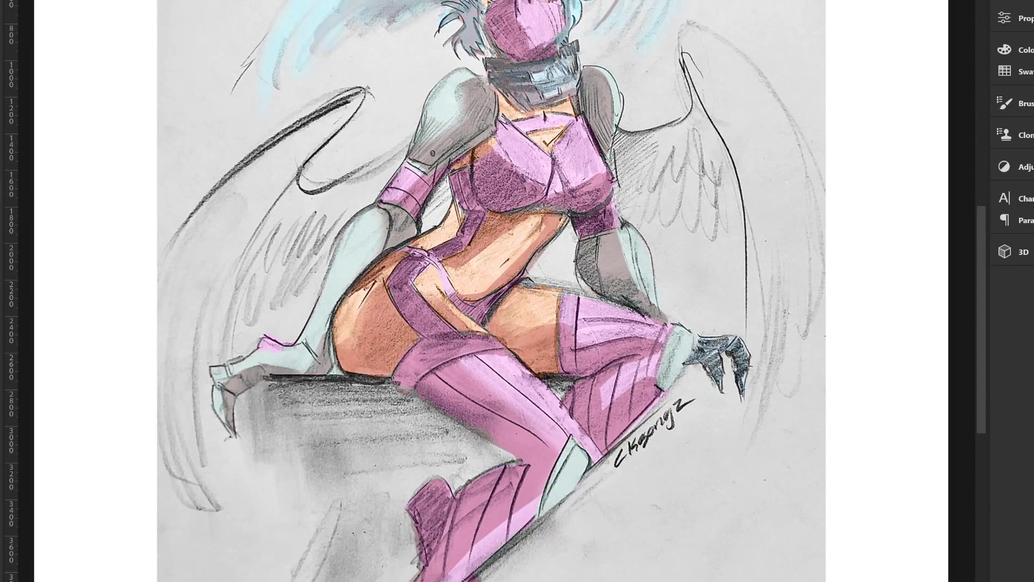
pyautogui.moveTo(431, 577)
pyautogui.mouseDown()
pyautogui.moveTo(482, 539)
pyautogui.moveTo(456, 552)
pyautogui.mouseUp()
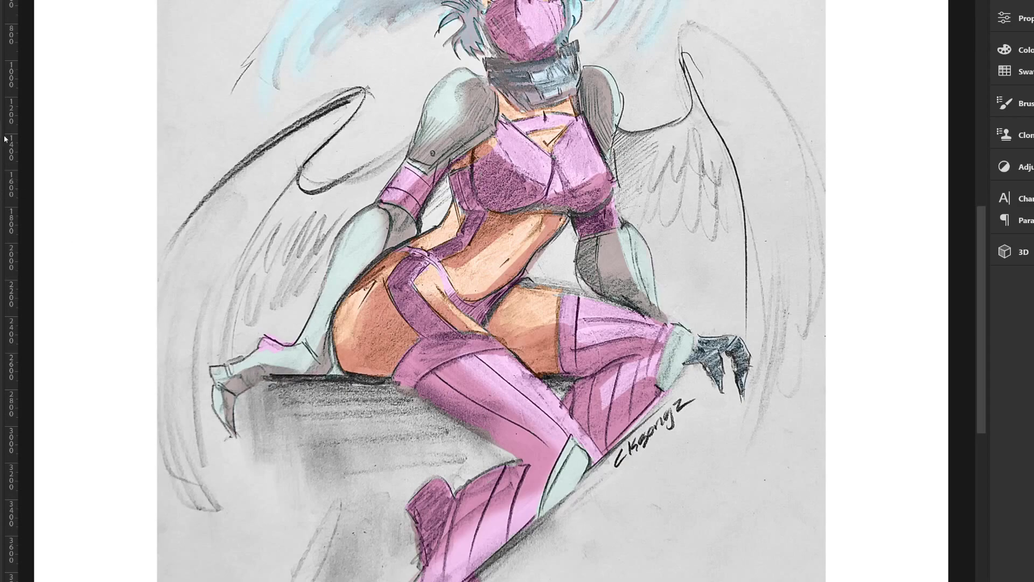
pyautogui.moveTo(572, 463)
pyautogui.mouseDown()
pyautogui.moveTo(550, 503)
pyautogui.moveTo(566, 453)
pyautogui.moveTo(576, 459)
pyautogui.moveTo(557, 504)
pyautogui.moveTo(581, 470)
pyautogui.moveTo(485, 385)
pyautogui.mouseUp()
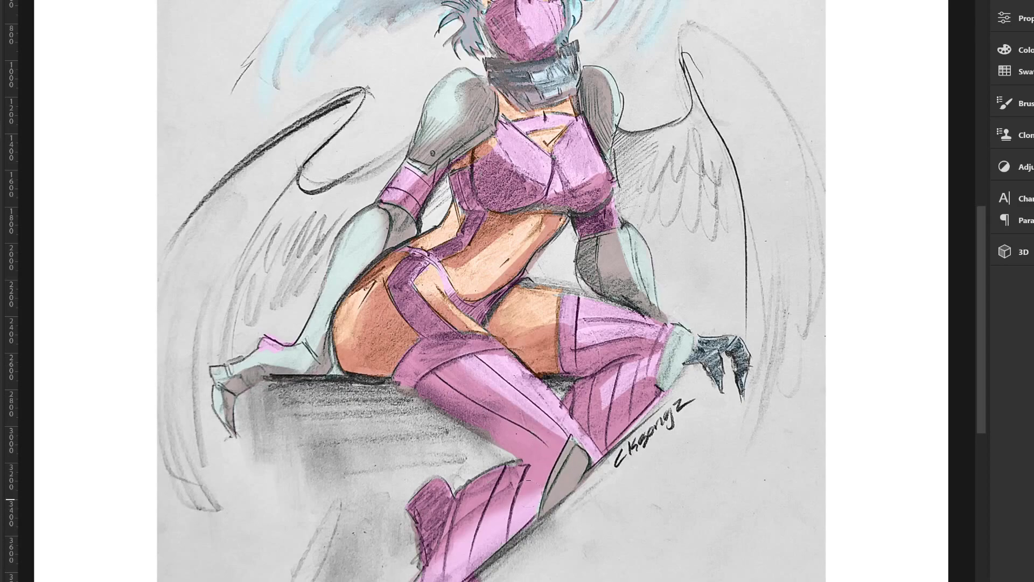
pyautogui.moveTo(528, 482); pyautogui.dragTo(474, 539)
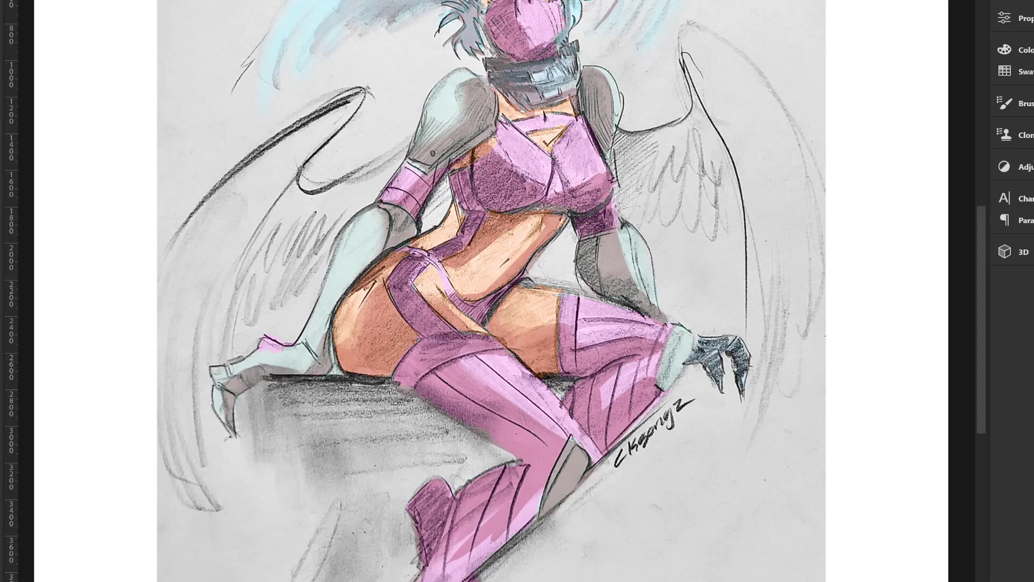
# Step: Darken the knee cuff and thigh shading, then brighten small patches of the pink boot
pyautogui.moveTo(609, 417)
pyautogui.mouseDown()
pyautogui.moveTo(631, 378)
pyautogui.moveTo(666, 380)
pyautogui.mouseUp()
pyautogui.moveTo(668, 331)
pyautogui.mouseDown()
pyautogui.moveTo(641, 337)
pyautogui.moveTo(684, 318)
pyautogui.moveTo(698, 342)
pyautogui.mouseUp()
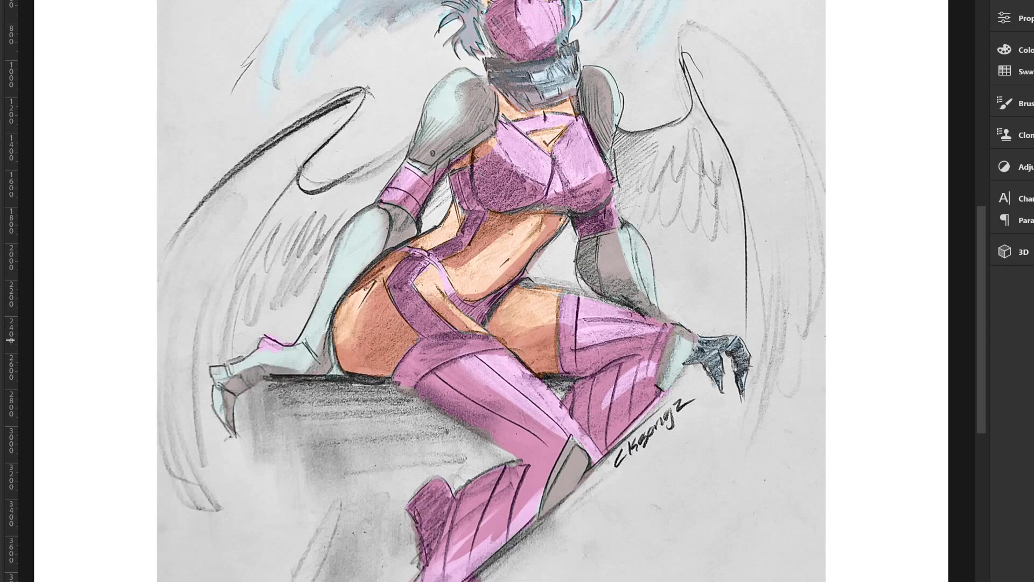
pyautogui.moveTo(641, 301); pyautogui.dragTo(550, 309)
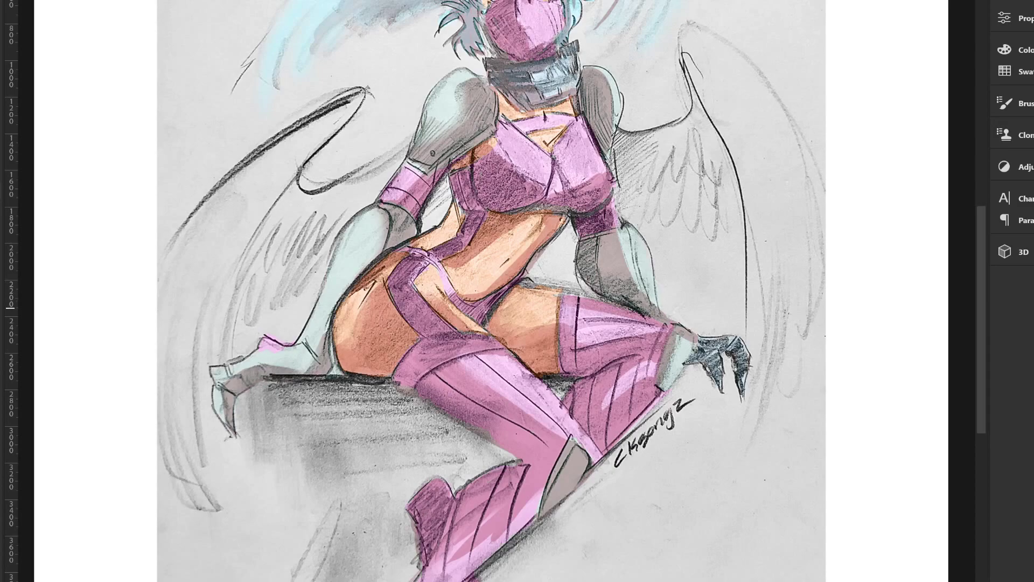
pyautogui.moveTo(668, 337); pyautogui.dragTo(712, 346)
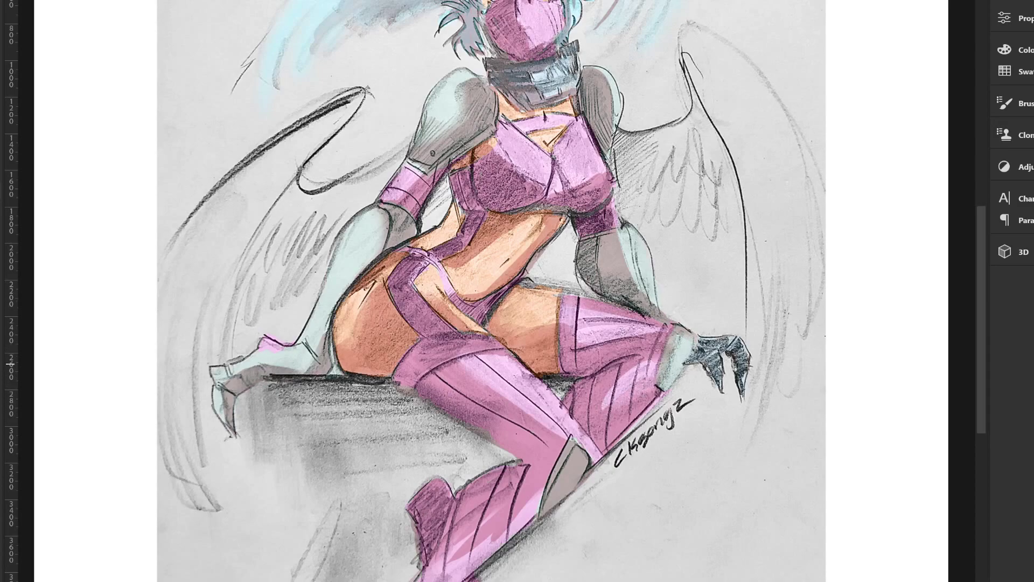
pyautogui.moveTo(479, 536); pyautogui.dragTo(456, 566)
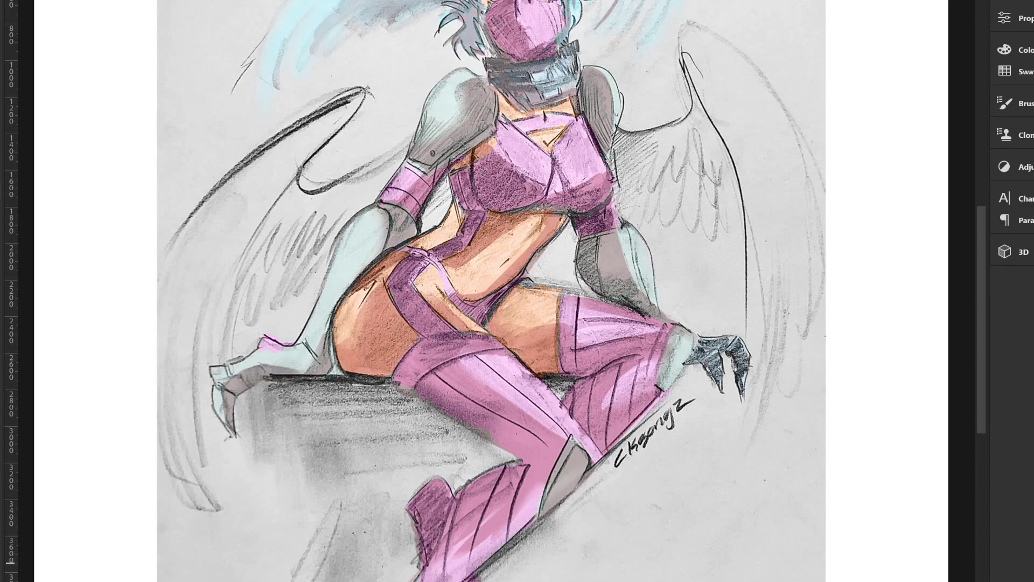
pyautogui.moveTo(464, 534)
pyautogui.mouseDown()
pyautogui.moveTo(492, 553)
pyautogui.moveTo(465, 534)
pyautogui.moveTo(485, 518)
pyautogui.moveTo(507, 519)
pyautogui.mouseUp()
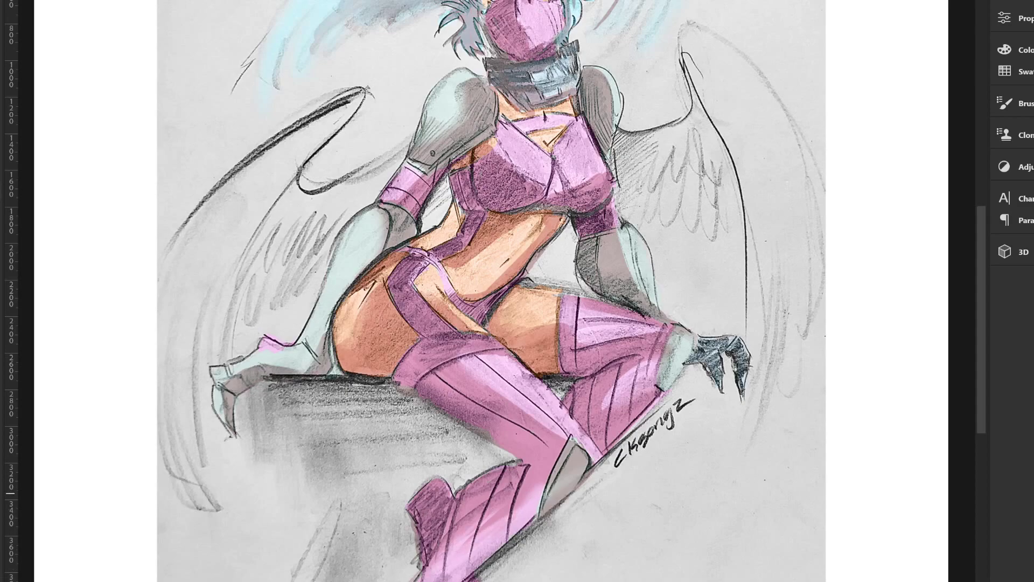
pyautogui.moveTo(456, 556); pyautogui.dragTo(517, 511)
pyautogui.hotkey('ctrl', '-')
pyautogui.hotkey('ctrl', '-')
# Step: Lighten thin strips of the hair-wings and add faint highlights on the belly and chest
pyautogui.hotkey('ctrl', '+')
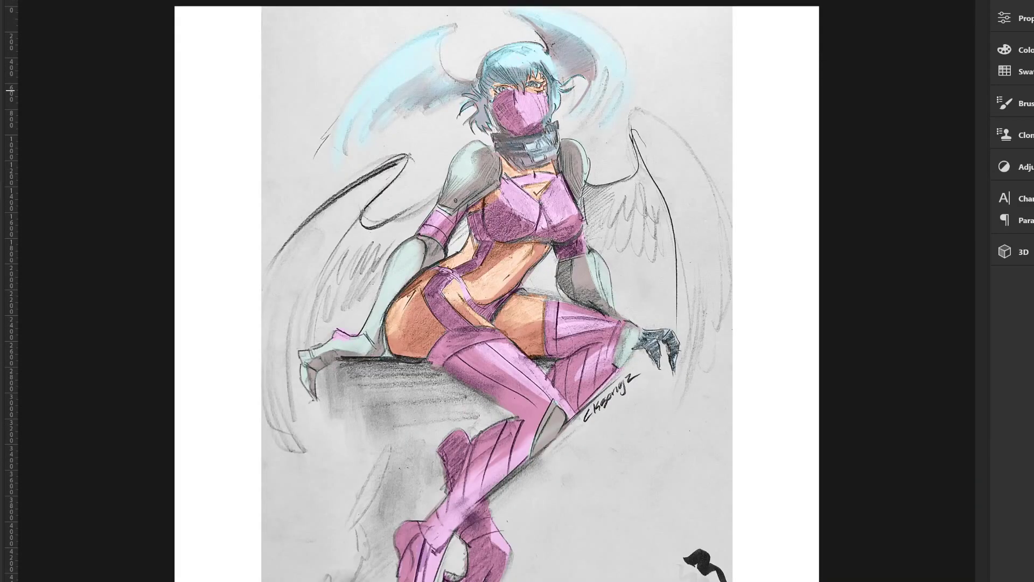
pyautogui.moveTo(413, 80); pyautogui.dragTo(401, 93)
pyautogui.moveTo(595, 66); pyautogui.dragTo(588, 89)
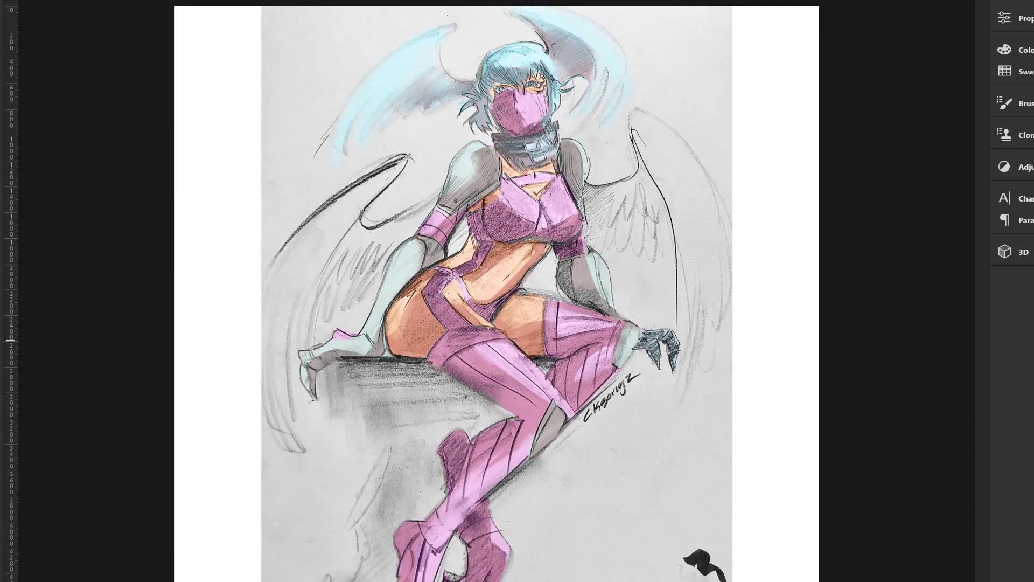
pyautogui.moveTo(508, 281)
pyautogui.mouseDown()
pyautogui.moveTo(493, 298)
pyautogui.moveTo(501, 291)
pyautogui.mouseUp()
pyautogui.moveTo(530, 257)
pyautogui.mouseDown()
pyautogui.moveTo(537, 242)
pyautogui.moveTo(550, 252)
pyautogui.moveTo(523, 261)
pyautogui.moveTo(547, 243)
pyautogui.moveTo(525, 242)
pyautogui.mouseUp()
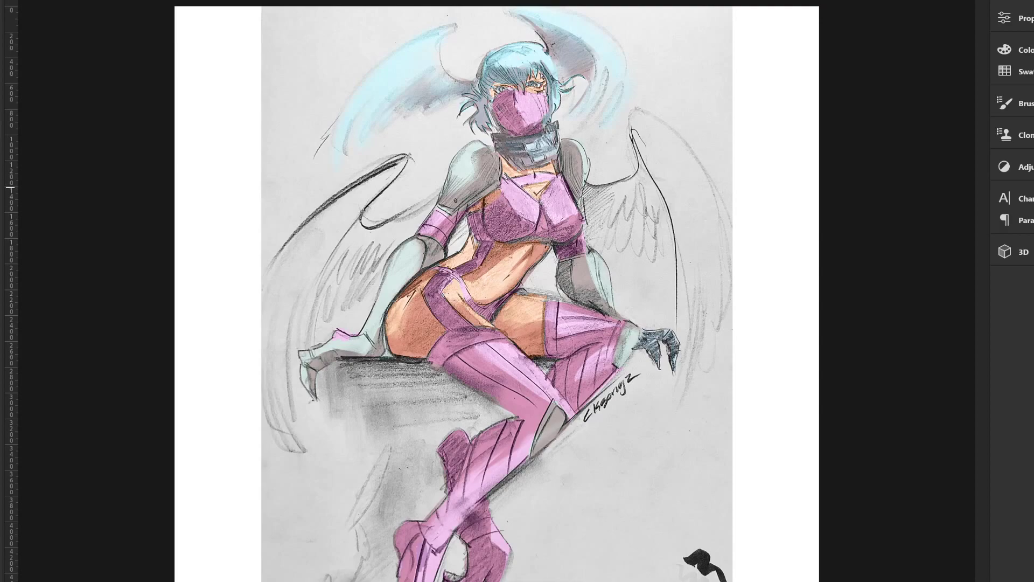
# Step: Shade the chest near the neckline and darken the hair beside the eye
pyautogui.moveTo(527, 186)
pyautogui.mouseDown()
pyautogui.moveTo(547, 188)
pyautogui.moveTo(497, 158)
pyautogui.mouseUp()
pyautogui.moveTo(514, 86); pyautogui.dragTo(502, 86)
pyautogui.moveTo(531, 80)
pyautogui.mouseDown()
pyautogui.moveTo(539, 76)
pyautogui.moveTo(527, 90)
pyautogui.mouseUp()
pyautogui.hotkey('ctrl', '-')
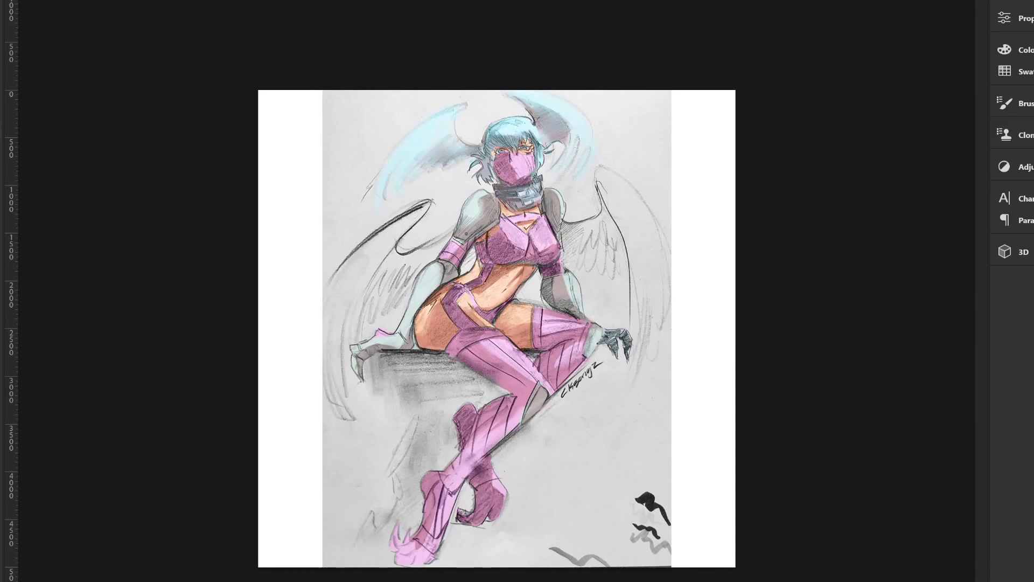
pyautogui.hotkey('ctrl', '+')
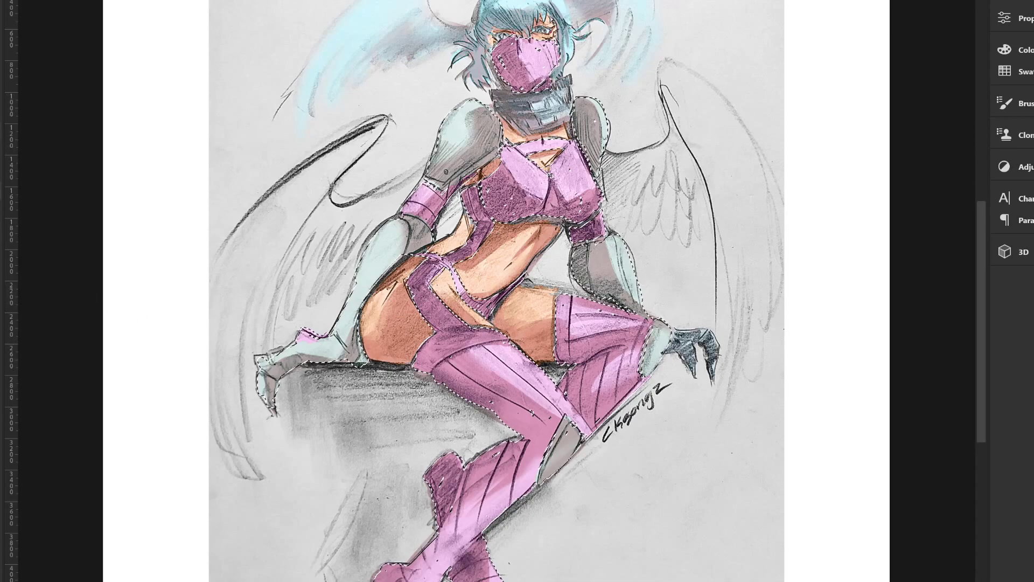
# Step: Fill the outfit selection with a pink-to-magenta gradient, then deselect it
pyautogui.rightClick(1, 231)
pyautogui.click(46, 210)
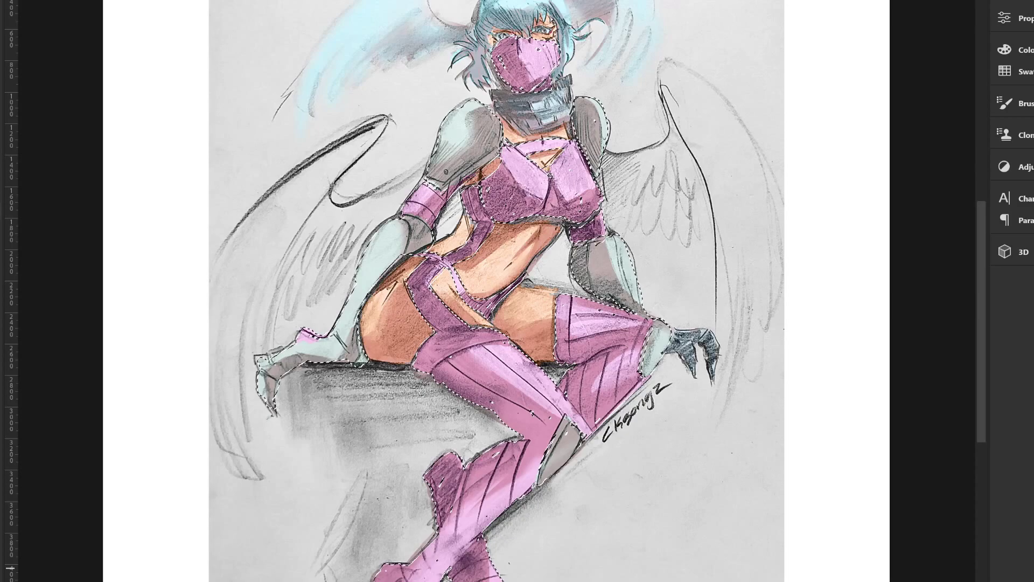
pyautogui.moveTo(518, 162); pyautogui.dragTo(517, 569)
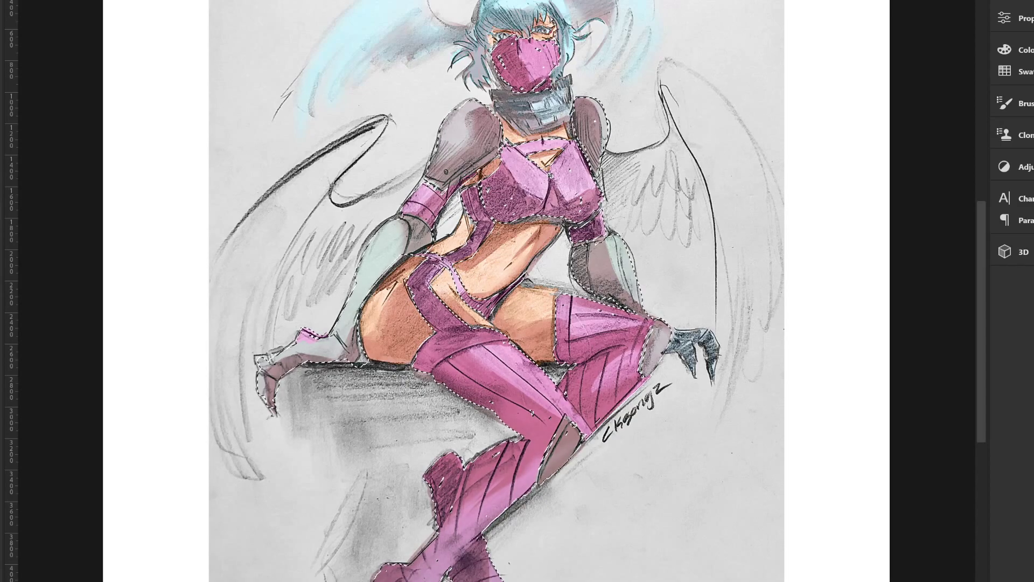
pyautogui.hotkey('ctrl', 'd')
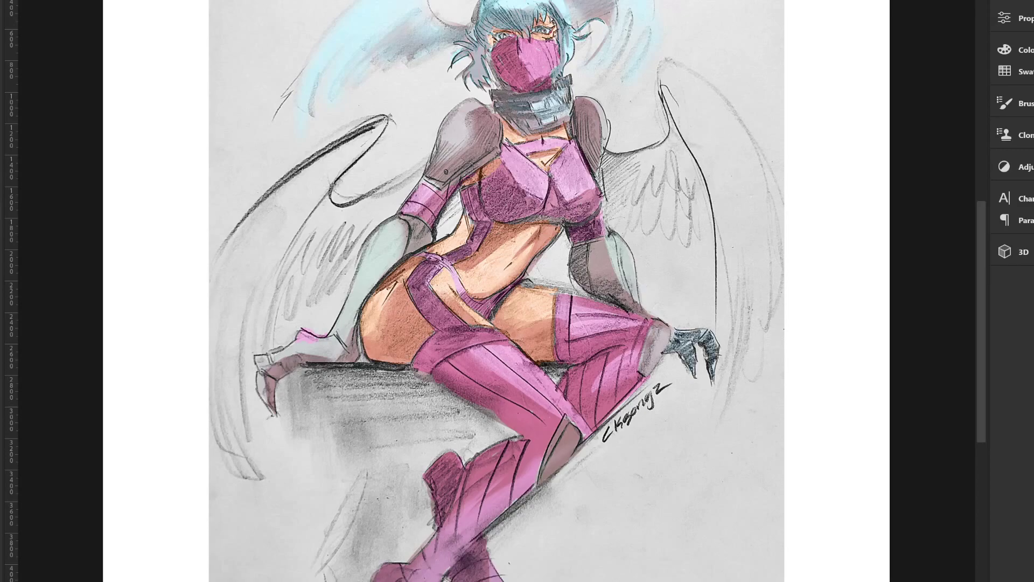
pyautogui.scroll(-2, 495, 291)
# Step: Fill the torso and thigh skin with a gradient, cycling blend modes to a light tan
pyautogui.scroll(-2, 496, 291)
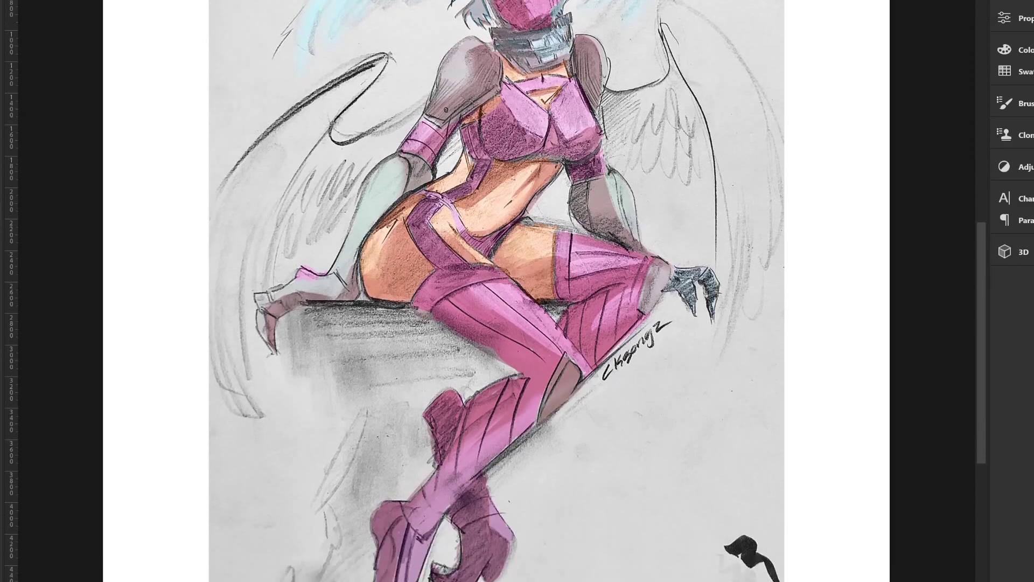
pyautogui.hotkey('ctrl', 'shift', 'd')
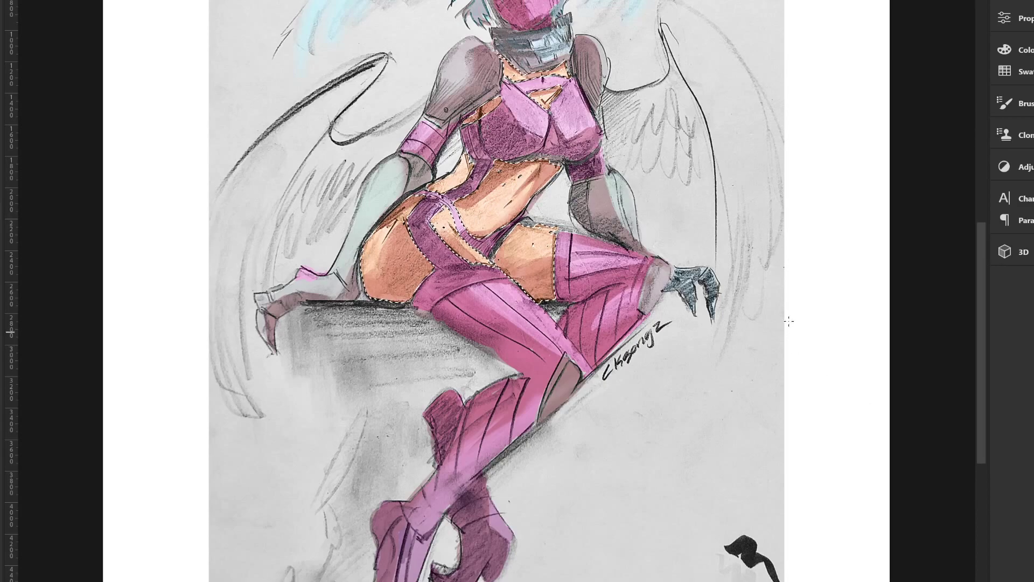
pyautogui.moveTo(481, 506); pyautogui.dragTo(484, 161)
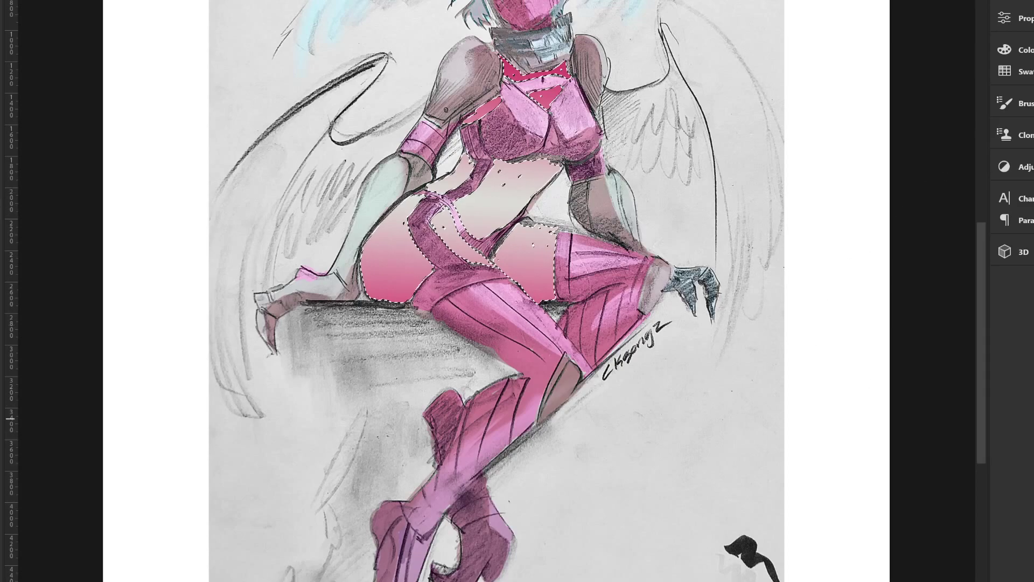
pyautogui.hotkey('shift', '+')
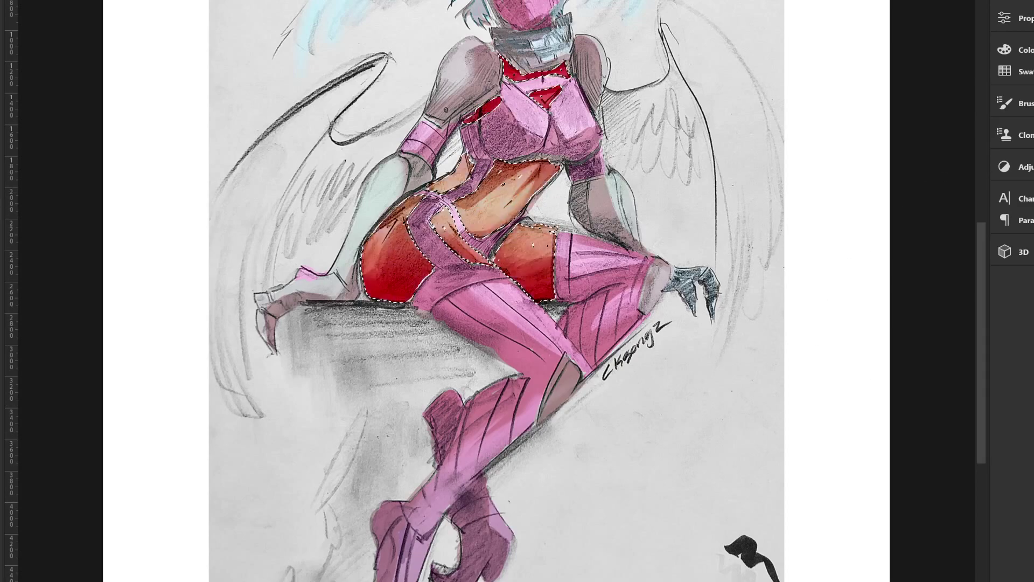
pyautogui.hotkey('shift', '+')
pyautogui.hotkey('shift', '+')
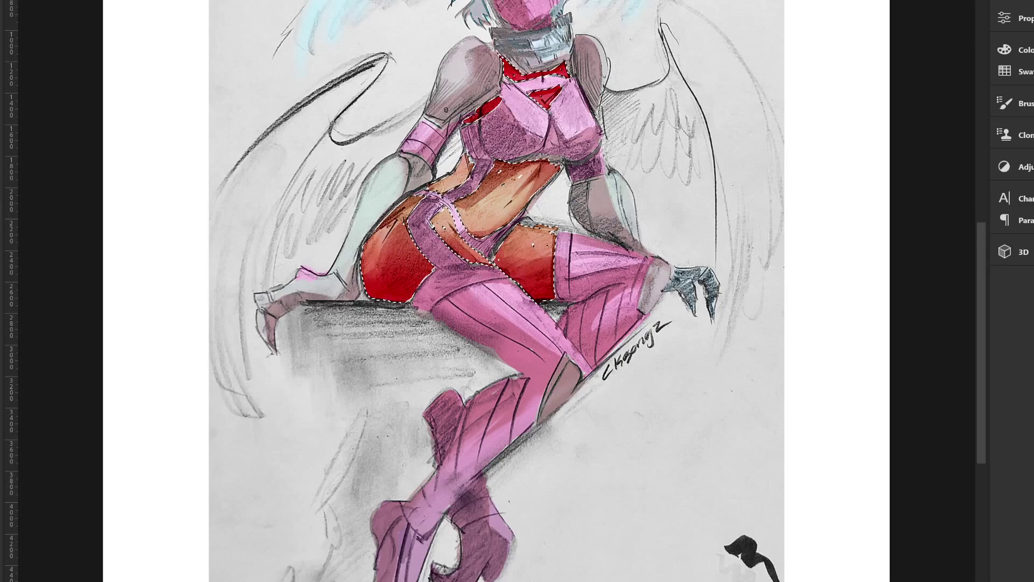
pyautogui.hotkey('shift', '+')
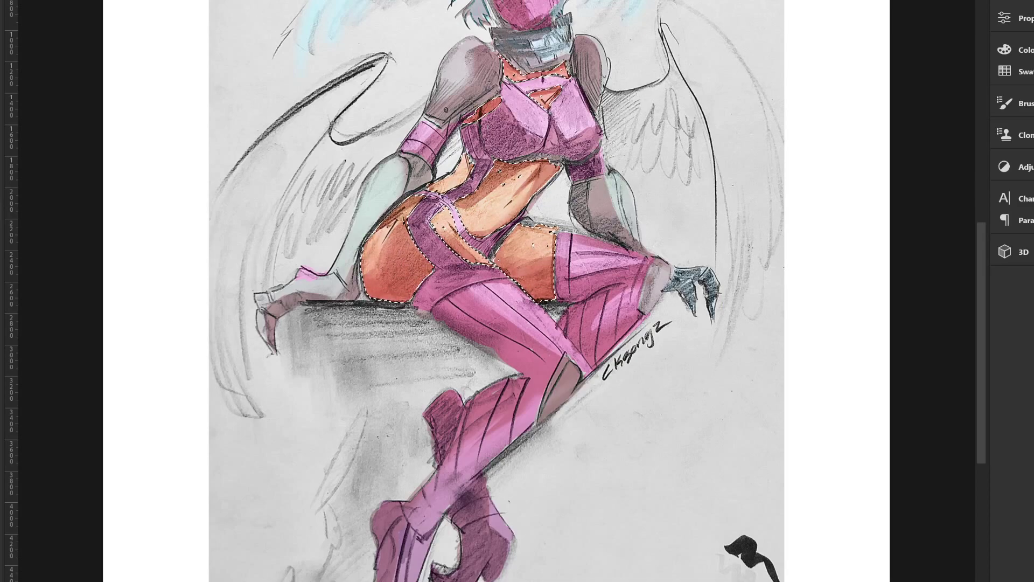
pyautogui.hotkey('shift', '+')
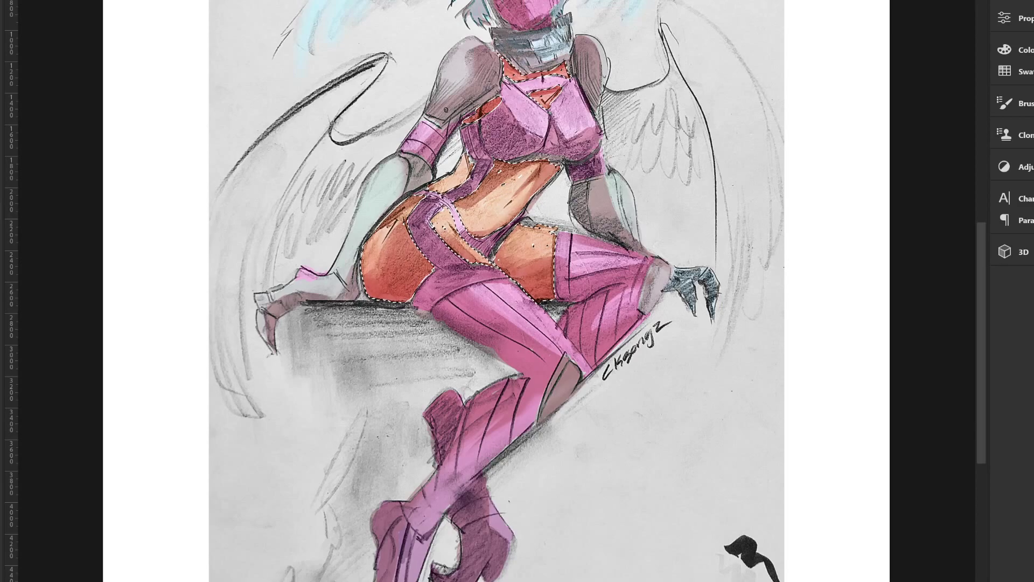
pyautogui.hotkey('shift', '+')
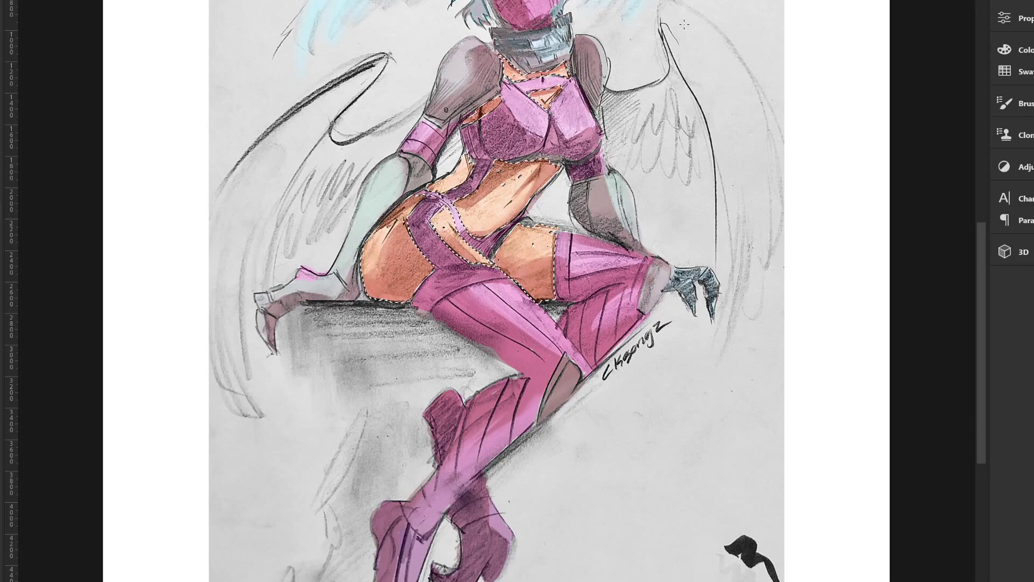
pyautogui.scroll(2, 637, 131)
pyautogui.scroll(2, 636, 132)
pyautogui.hotkey('ctrl', 'd')
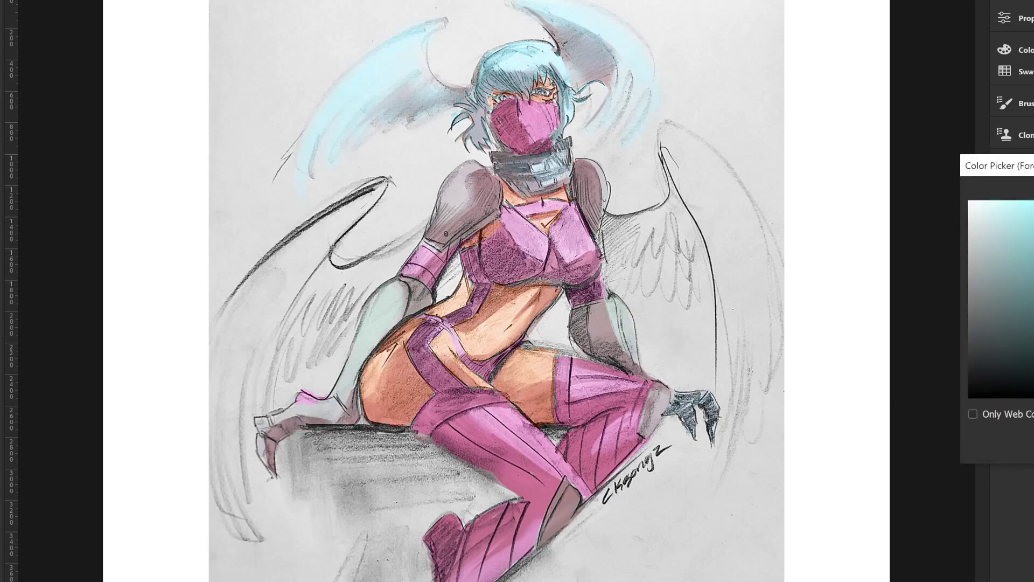
# Step: Pick a cyan paint colour and move the view up toward the head
pyautogui.moveTo(1010, 223); pyautogui.dragTo(989, 213)
pyautogui.press('Return')
pyautogui.moveTo(576, 78)
pyautogui.mouseDown()
pyautogui.moveTo(687, 86)
pyautogui.moveTo(687, 158)
pyautogui.moveTo(637, 59)
pyautogui.mouseUp()
pyautogui.moveTo(854, 200); pyautogui.dragTo(856, 202)
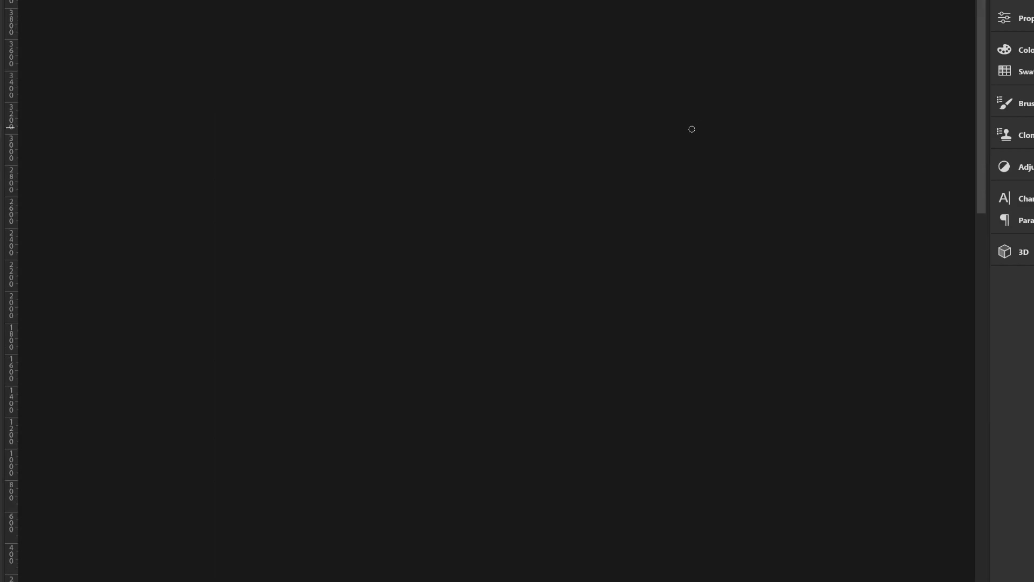
pyautogui.scroll(2, 668, 210)
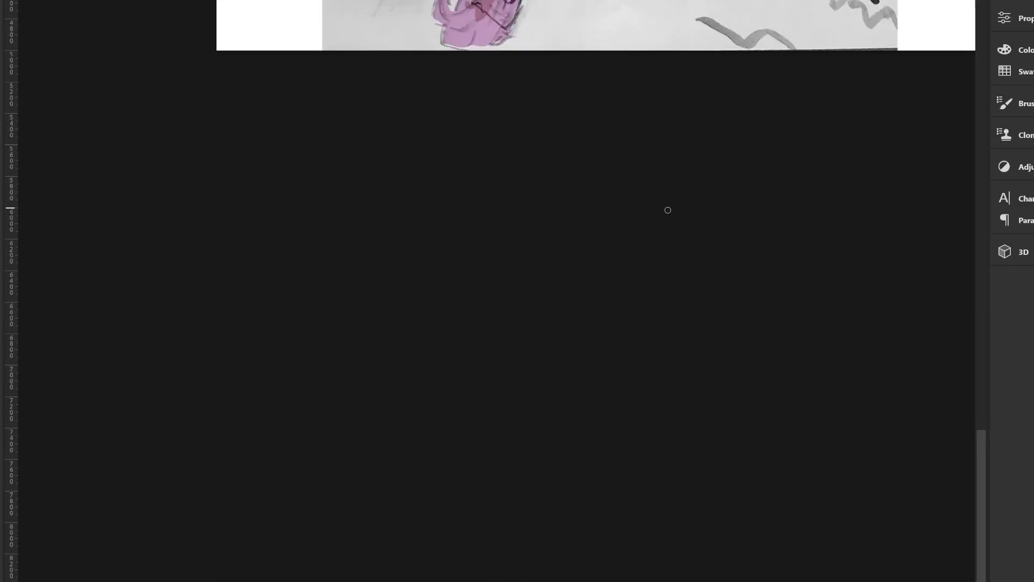
pyautogui.scroll(1, 658, 231)
pyautogui.scroll(2, 649, 240)
pyautogui.scroll(2, 650, 241)
pyautogui.scroll(2, 650, 241)
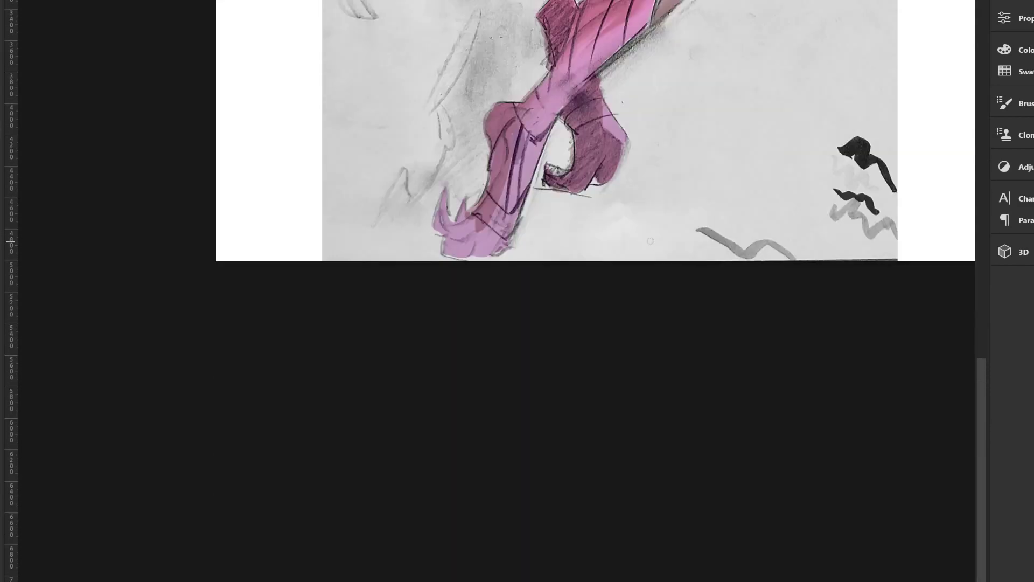
pyautogui.scroll(2, 652, 237)
pyautogui.hscroll(-2, 656, 235)
pyautogui.scroll(2, 654, 229)
# Step: Undo the stray blue stroke across the face
pyautogui.scroll(2, 654, 228)
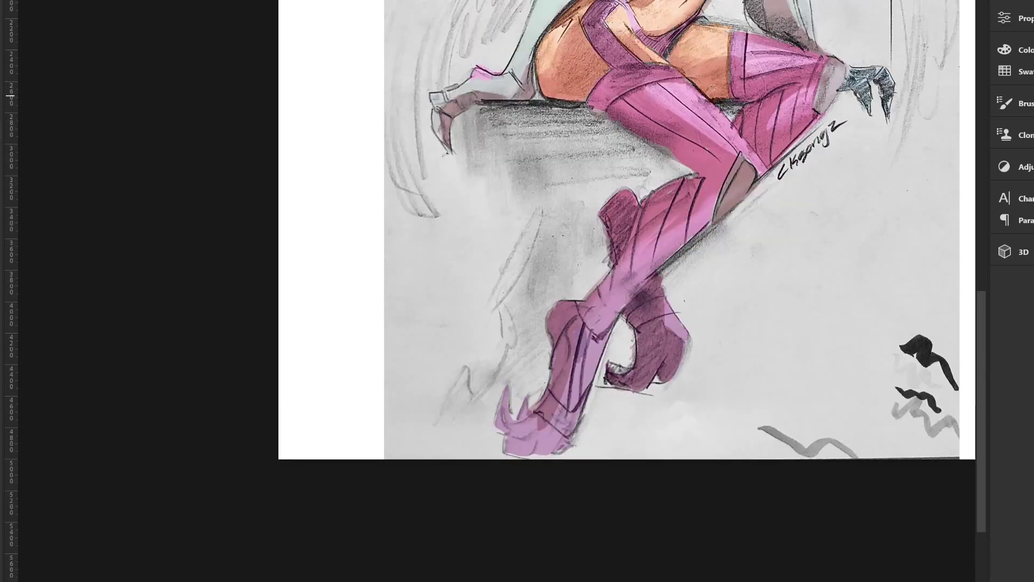
pyautogui.scroll(10, 655, 259)
pyautogui.hscroll(-5, 656, 298)
pyautogui.scroll(4, 656, 298)
pyautogui.hscroll(-2, 656, 298)
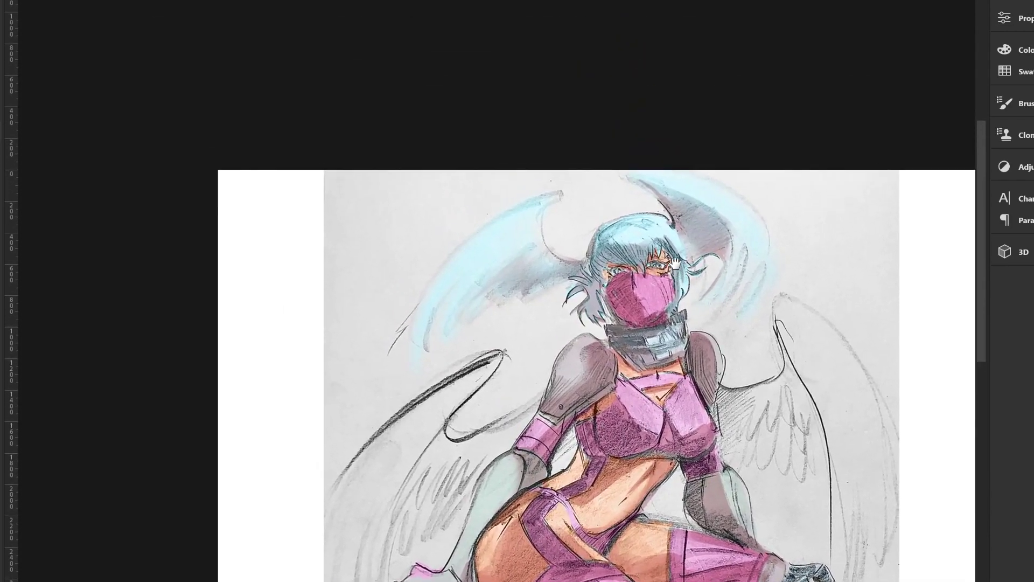
pyautogui.scroll(1, 657, 298)
pyautogui.hotkey('ctrl', 'z')
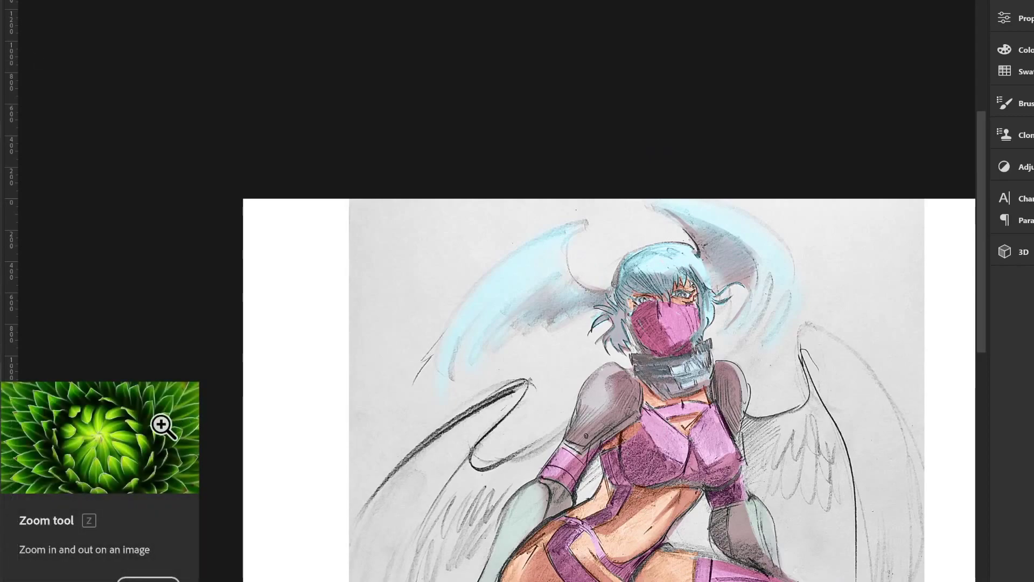
# Step: Zoom and pan the view in close on the masked face and eyes
pyautogui.scroll(-1, 619, 305)
pyautogui.scroll(-1, 618, 306)
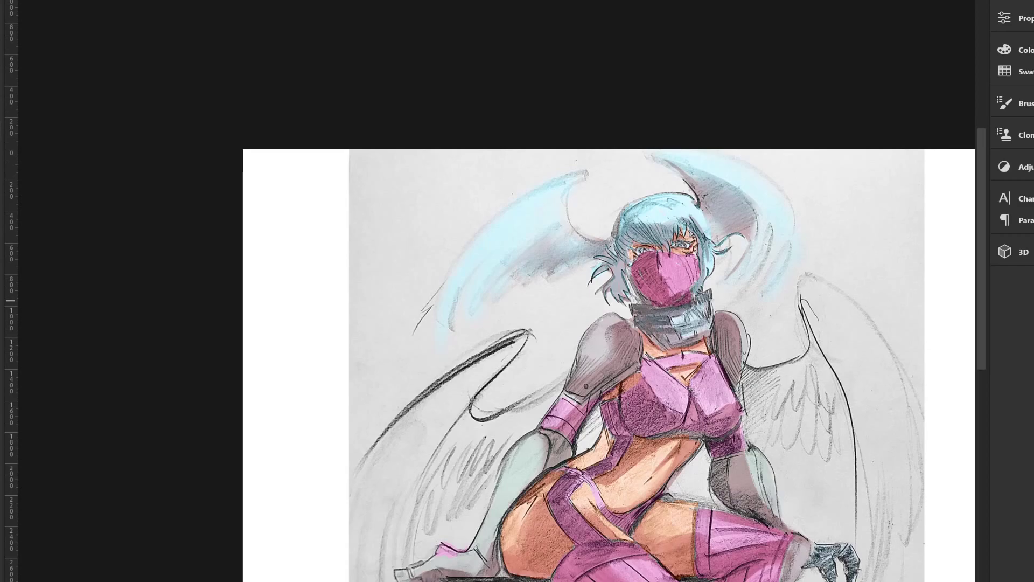
pyautogui.scroll(-1, 619, 306)
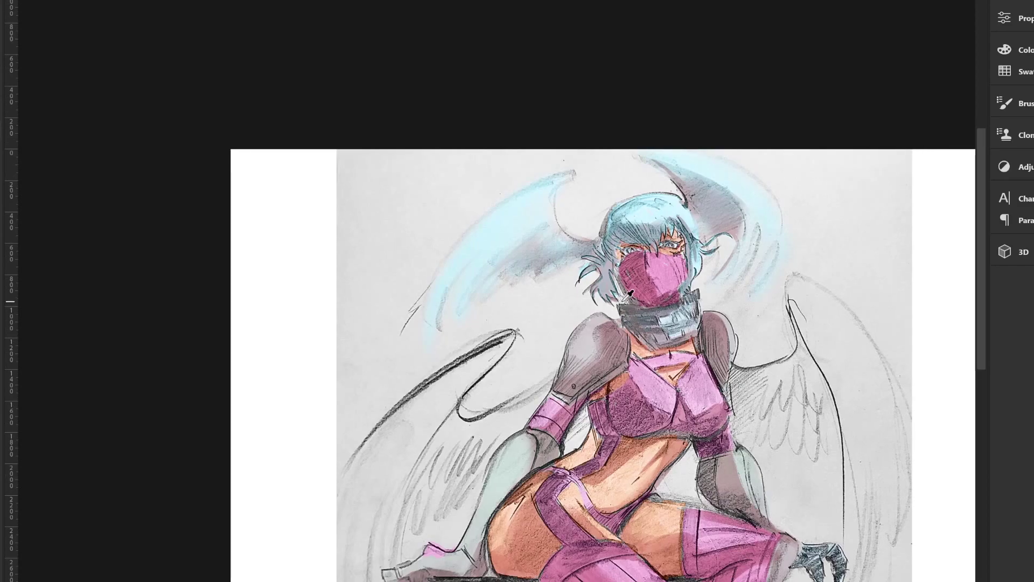
pyautogui.scroll(-1, 628, 296)
pyautogui.scroll(-1, 647, 285)
pyautogui.scroll(1, 646, 286)
pyautogui.scroll(1, 619, 324)
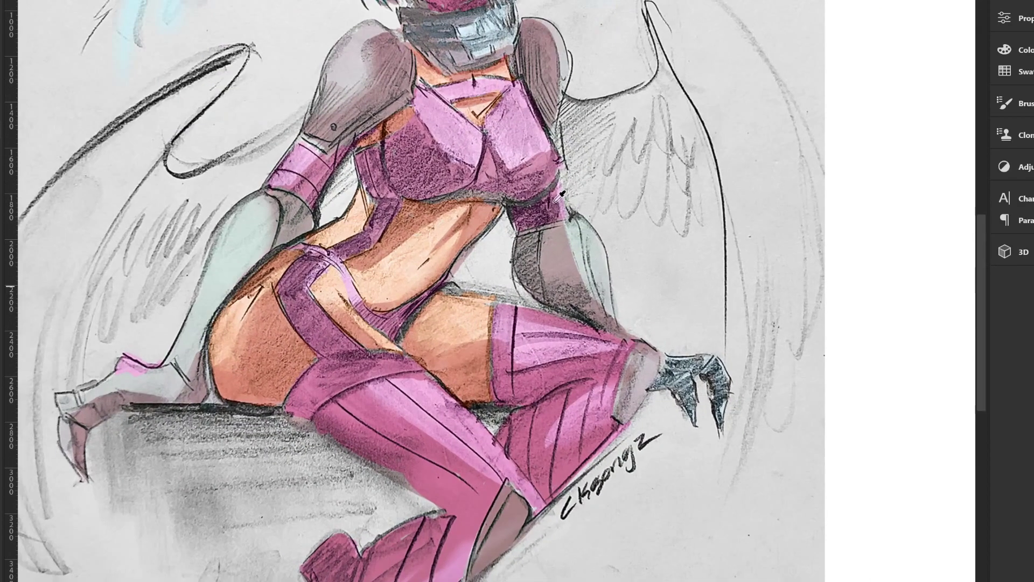
pyautogui.scroll(15, 587, 487)
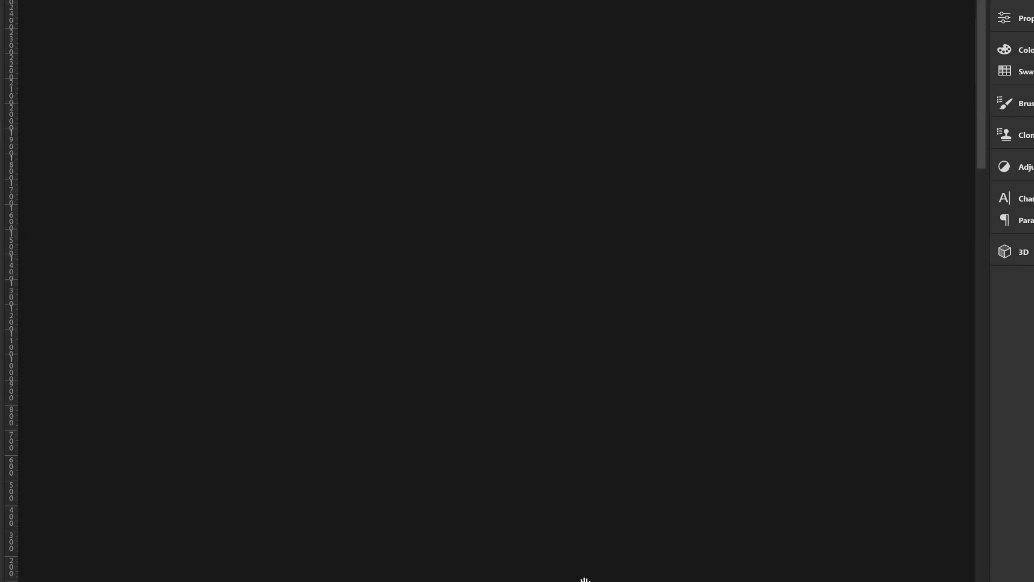
pyautogui.scroll(-10, 586, 580)
pyautogui.scroll(10, 371, 302)
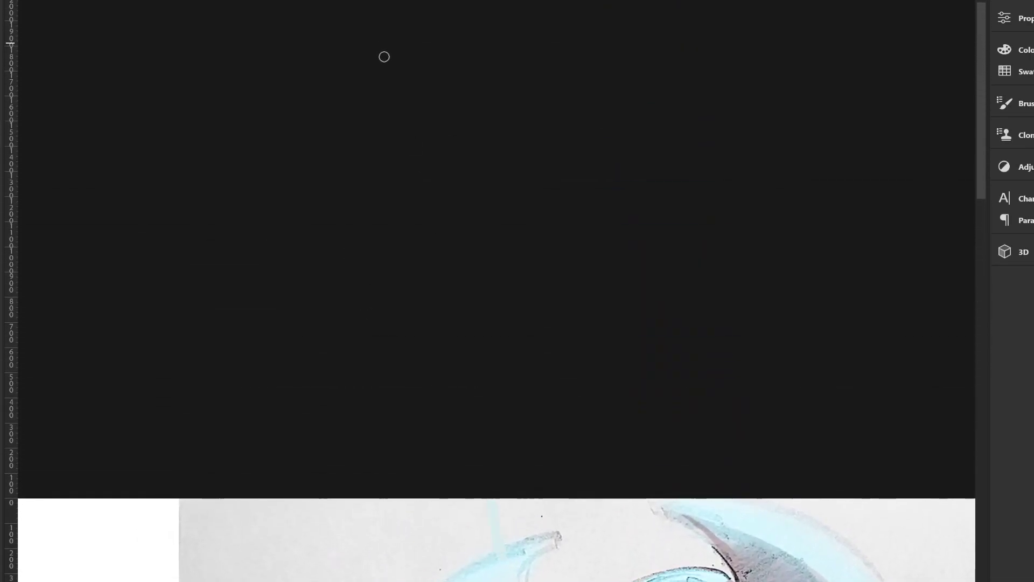
pyautogui.scroll(-10, 516, 348)
pyautogui.scroll(-2, 467, 102)
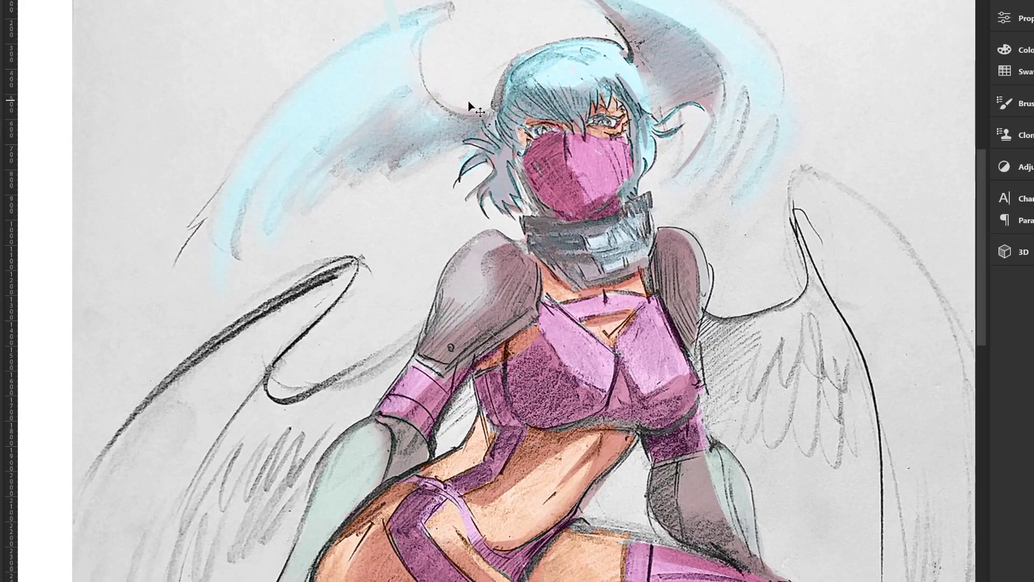
pyautogui.scroll(3, 468, 308)
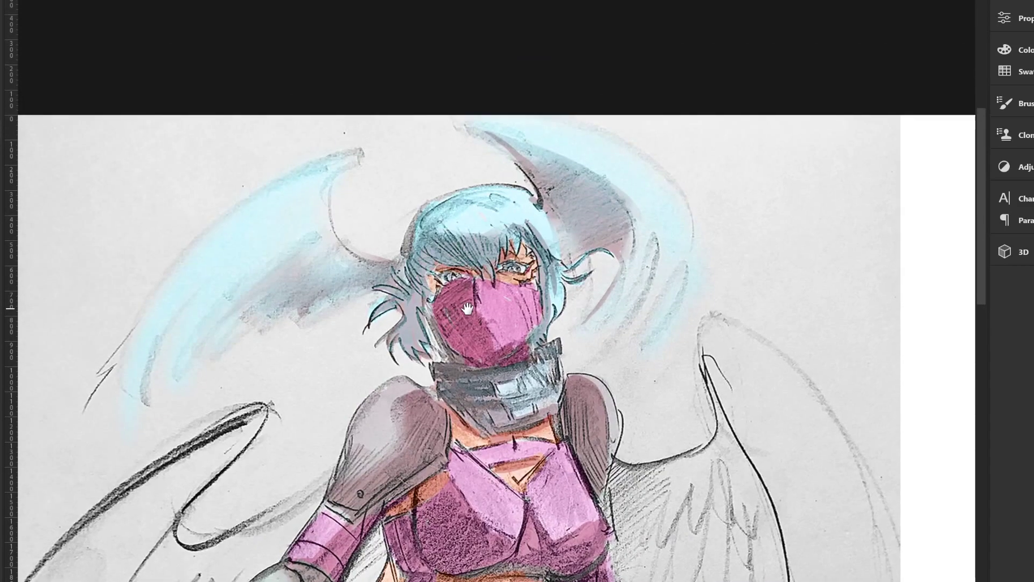
pyautogui.moveTo(467, 308); pyautogui.dragTo(459, 303)
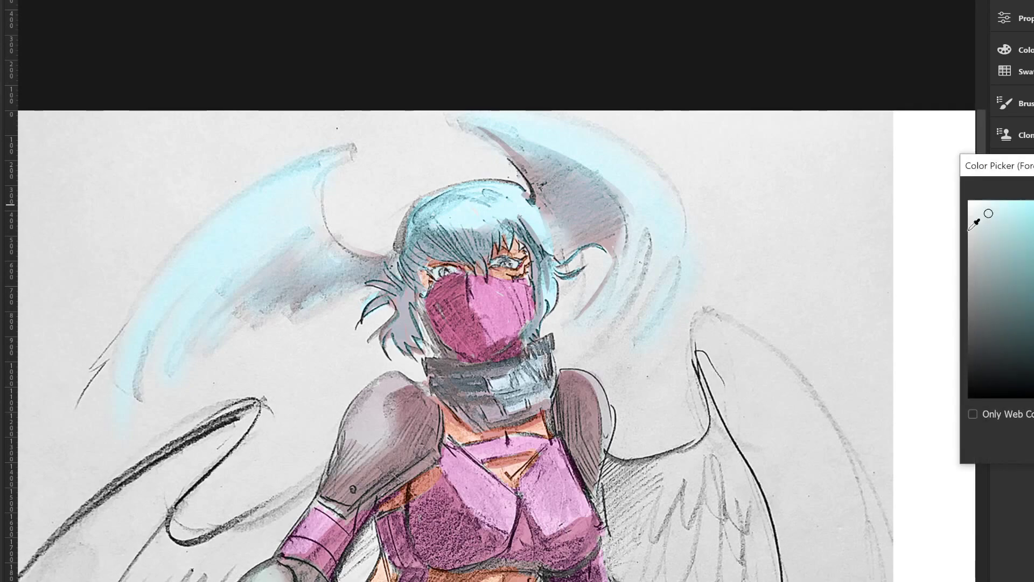
# Step: Choose green, paint the left iris, and stroke green across the top of the hair
pyautogui.click(1012, 210)
pyautogui.press('Return')
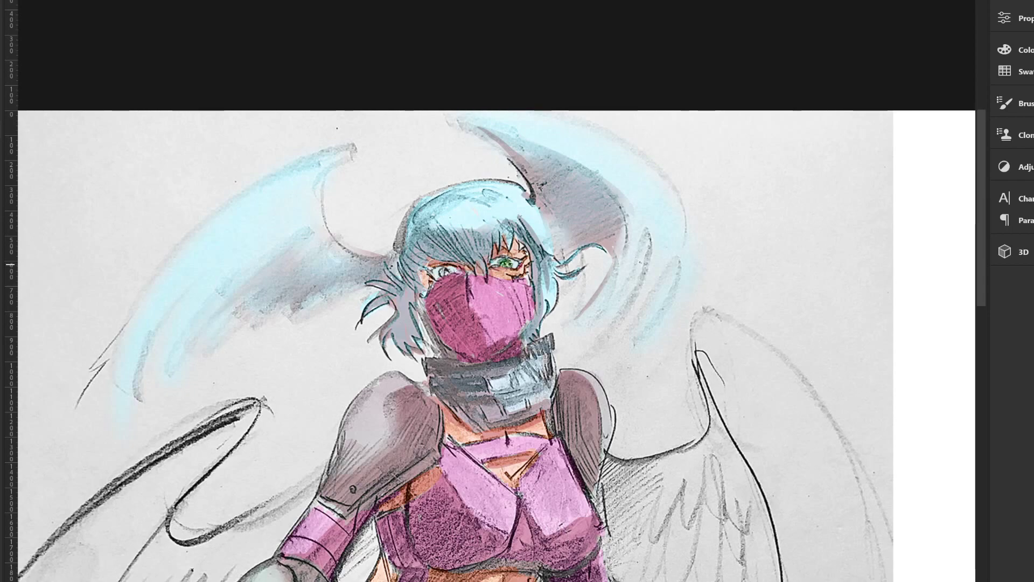
pyautogui.moveTo(441, 271); pyautogui.dragTo(449, 271)
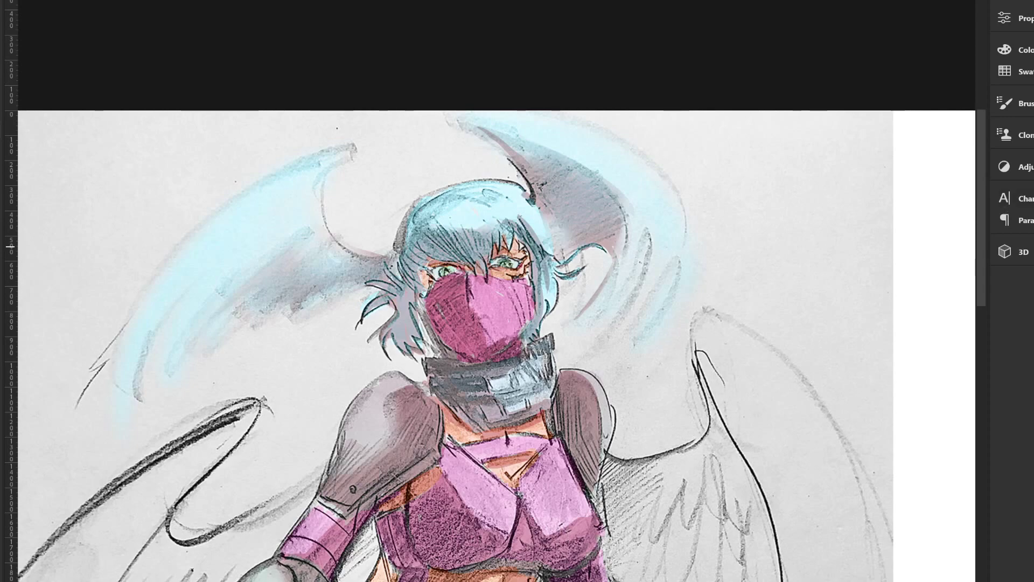
pyautogui.moveTo(421, 230); pyautogui.dragTo(530, 218)
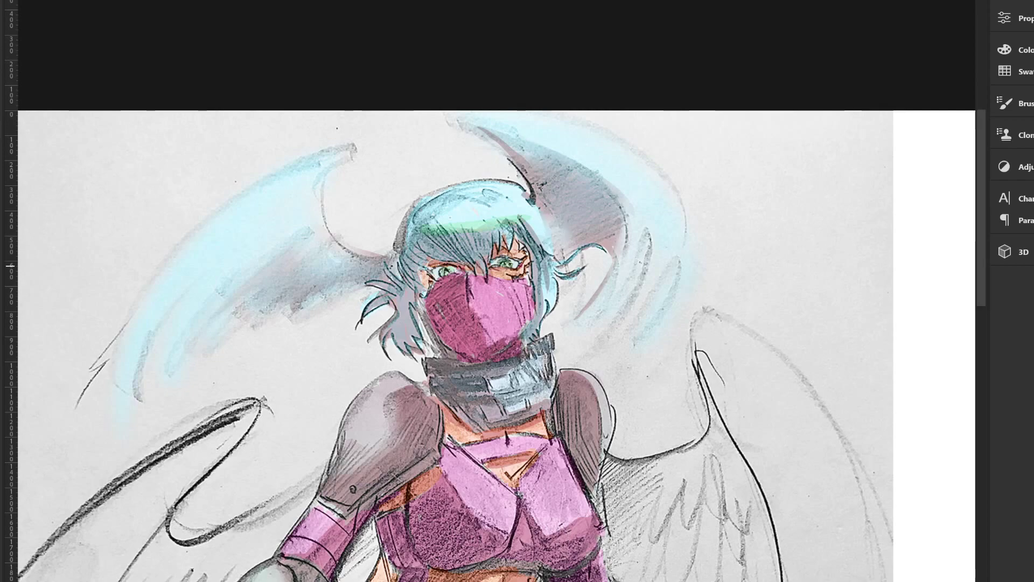
# Step: Undo the green hair stroke, then brush green over the hair top and both hair-wings
pyautogui.hotkey('ctrl', 'z')
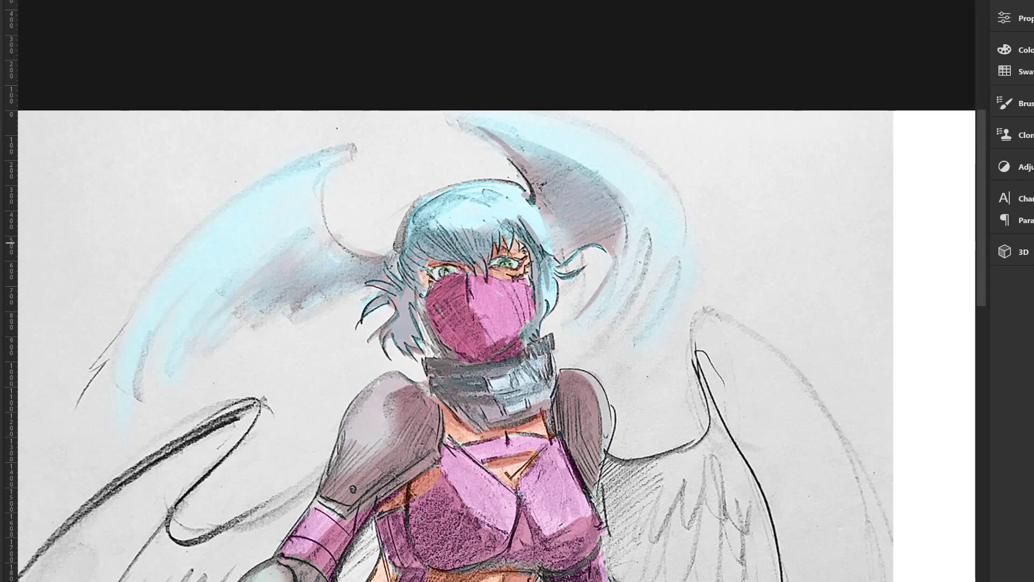
pyautogui.moveTo(452, 237); pyautogui.dragTo(420, 242)
pyautogui.moveTo(460, 205); pyautogui.dragTo(464, 191)
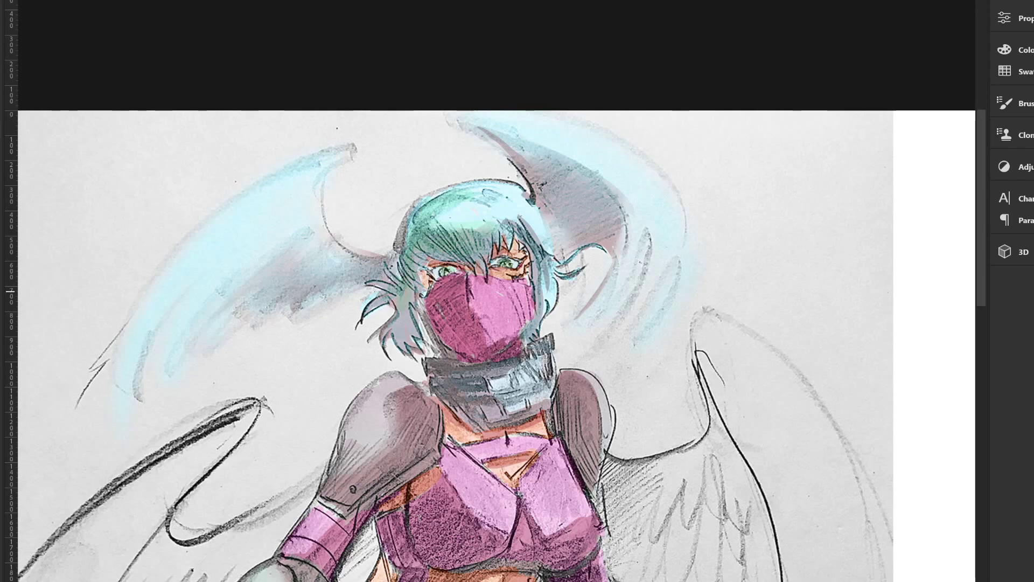
pyautogui.moveTo(369, 269)
pyautogui.mouseDown()
pyautogui.moveTo(326, 258)
pyautogui.moveTo(338, 288)
pyautogui.mouseUp()
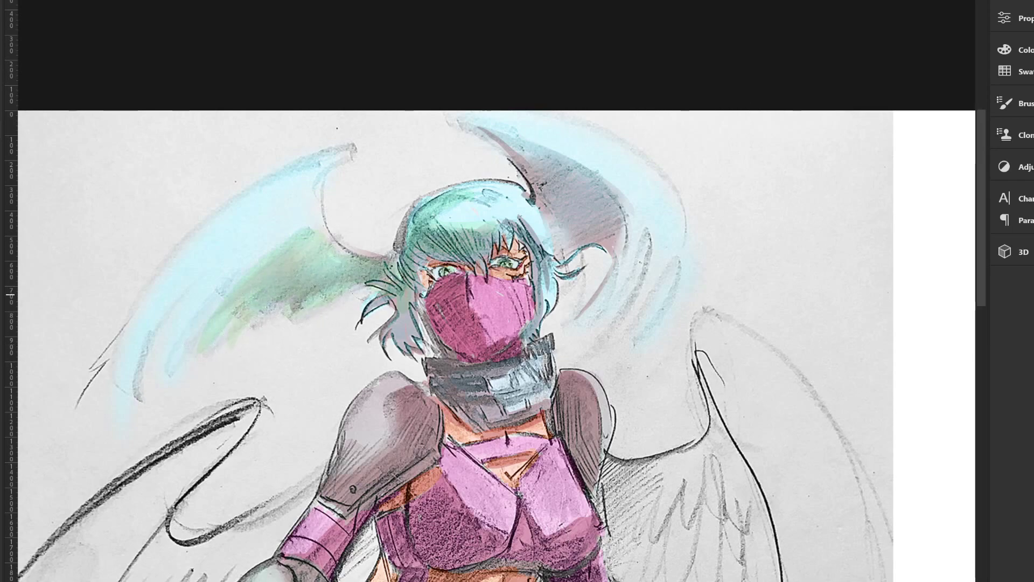
pyautogui.moveTo(339, 240); pyautogui.dragTo(312, 212)
pyautogui.moveTo(549, 216); pyautogui.dragTo(560, 221)
pyautogui.moveTo(564, 186); pyautogui.dragTo(541, 309)
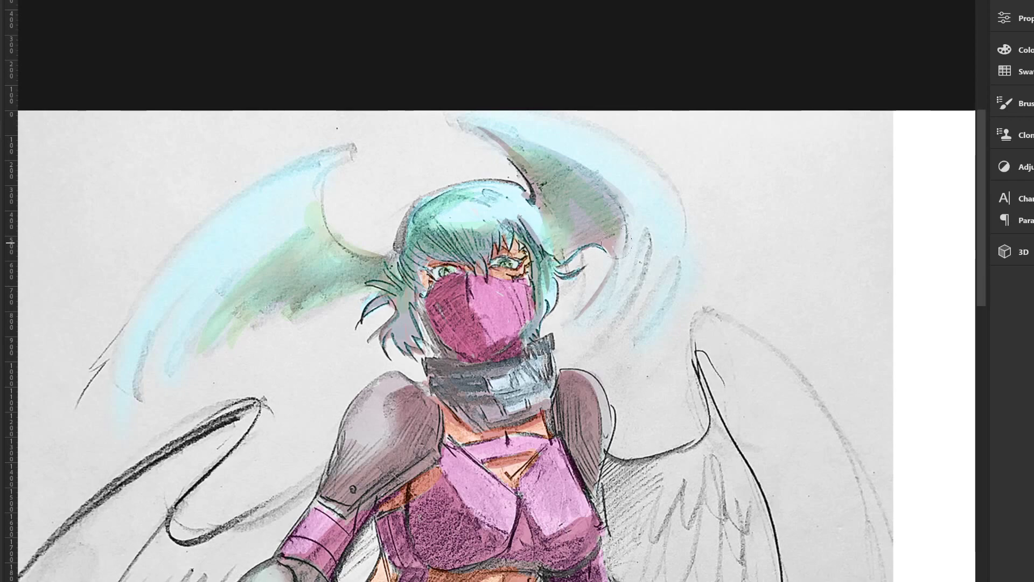
pyautogui.scroll(-1, 618, 243)
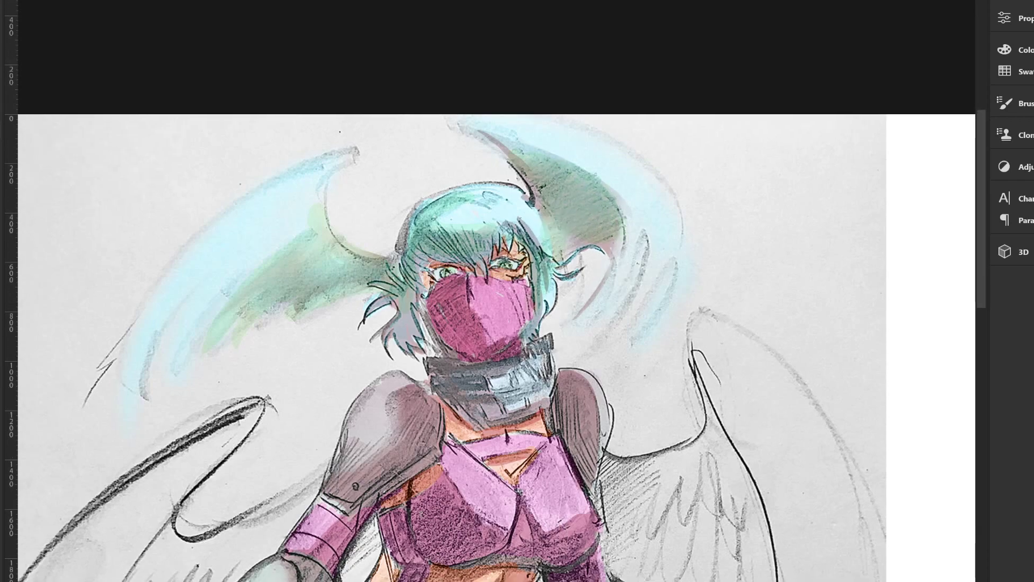
pyautogui.scroll(-3, 497, 291)
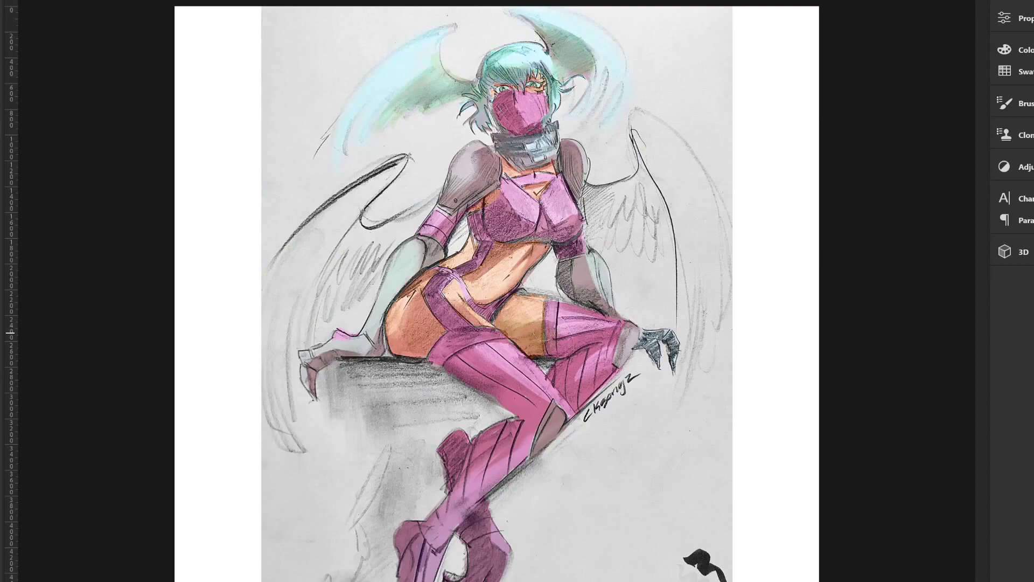
# Step: Paint pale and reddish strokes on the hip and buttock, plus a soft white belly highlight
pyautogui.moveTo(423, 356); pyautogui.dragTo(402, 328)
pyautogui.moveTo(397, 330)
pyautogui.mouseDown()
pyautogui.moveTo(401, 341)
pyautogui.moveTo(418, 331)
pyautogui.moveTo(426, 344)
pyautogui.moveTo(434, 339)
pyautogui.mouseUp()
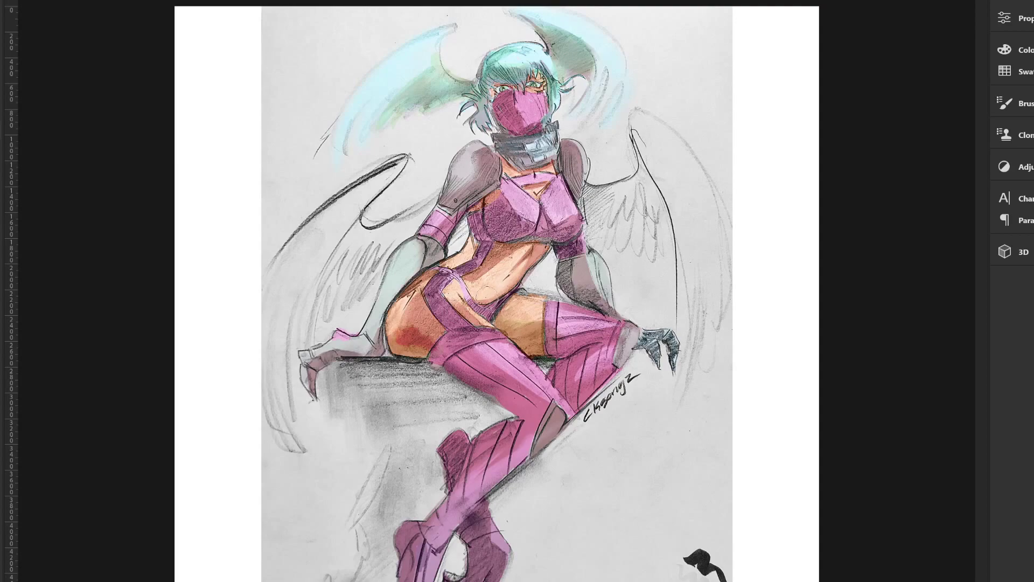
pyautogui.moveTo(486, 298); pyautogui.dragTo(512, 281)
# Step: Undo the two belly strokes, then highlight the chest, abdomen and hip in lighter pink
pyautogui.hotkey('ctrl', 'z')
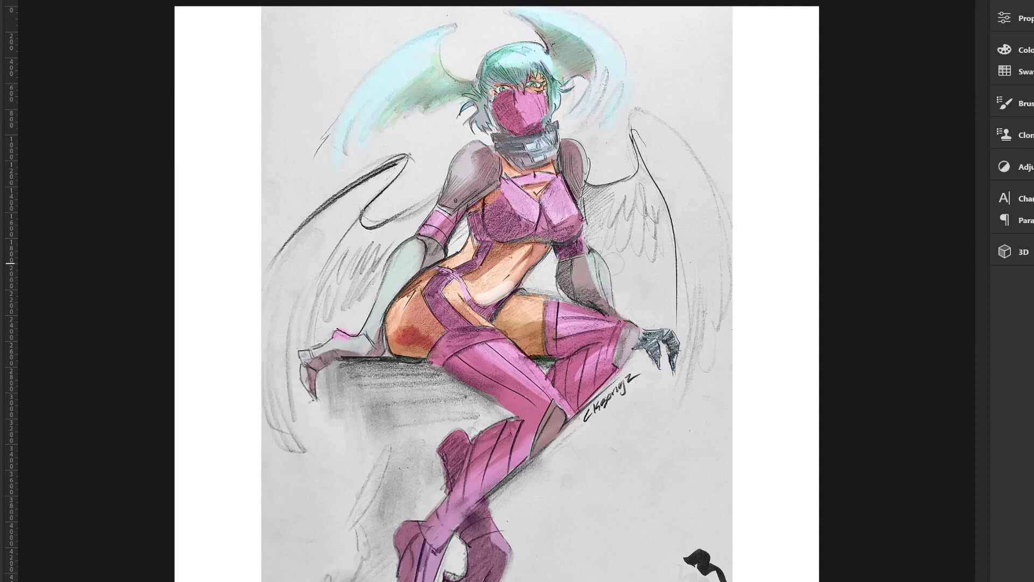
pyautogui.hotkey('ctrl', 'z')
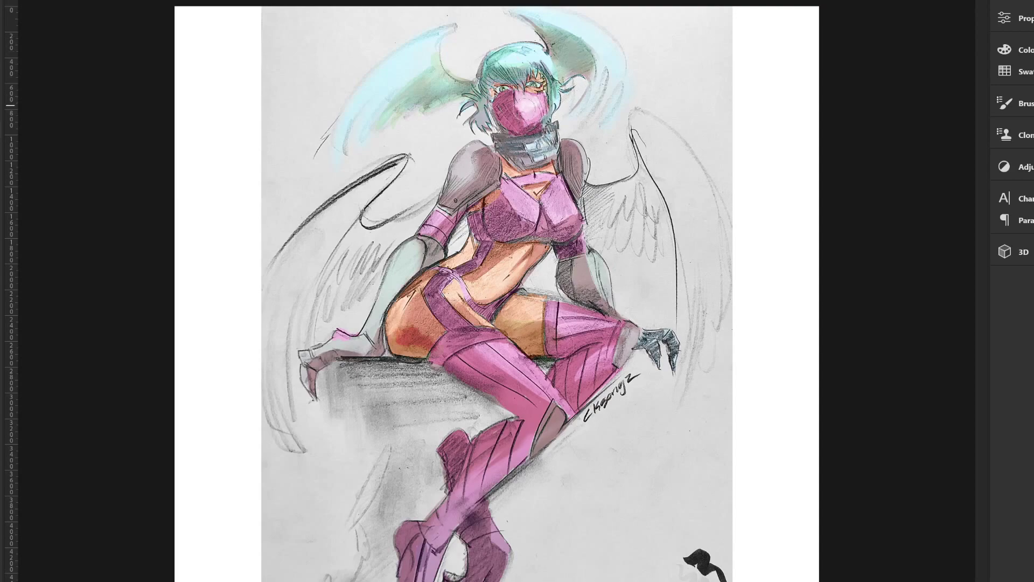
pyautogui.moveTo(570, 206)
pyautogui.mouseDown()
pyautogui.moveTo(547, 230)
pyautogui.moveTo(569, 235)
pyautogui.moveTo(514, 218)
pyautogui.moveTo(536, 205)
pyautogui.mouseUp()
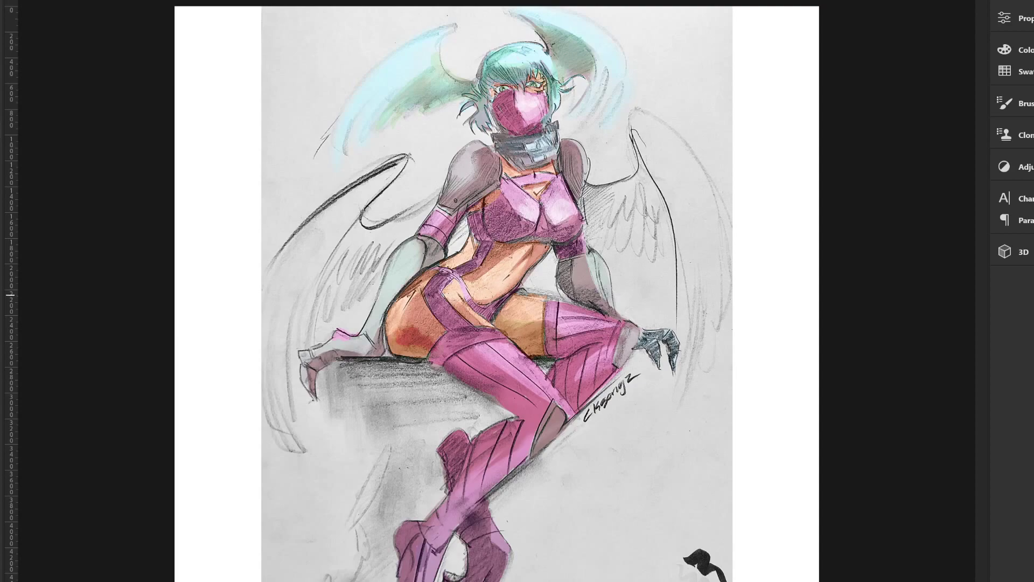
pyautogui.moveTo(485, 289); pyautogui.dragTo(516, 285)
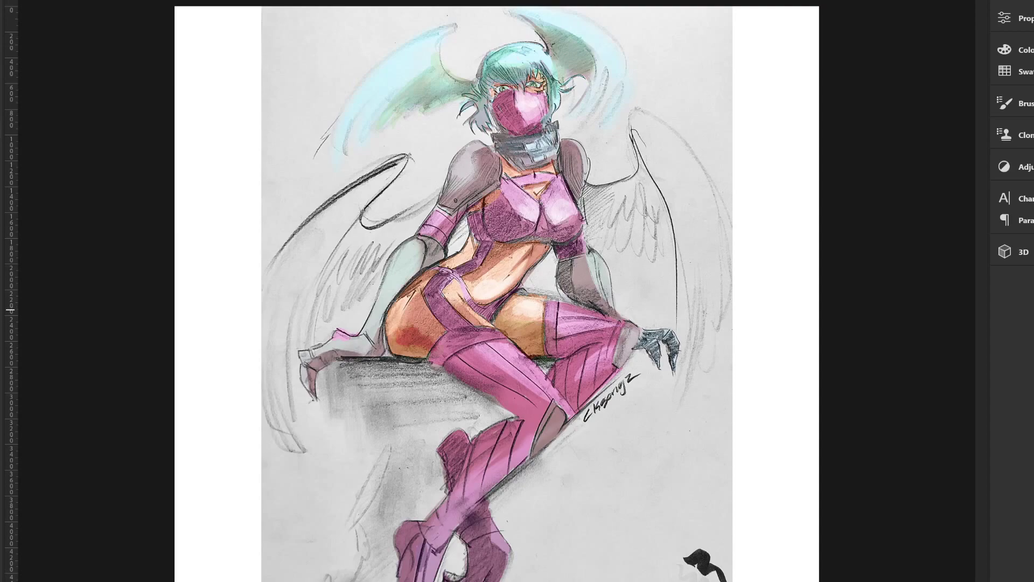
pyautogui.moveTo(402, 323)
pyautogui.mouseDown()
pyautogui.moveTo(412, 285)
pyautogui.moveTo(433, 336)
pyautogui.mouseUp()
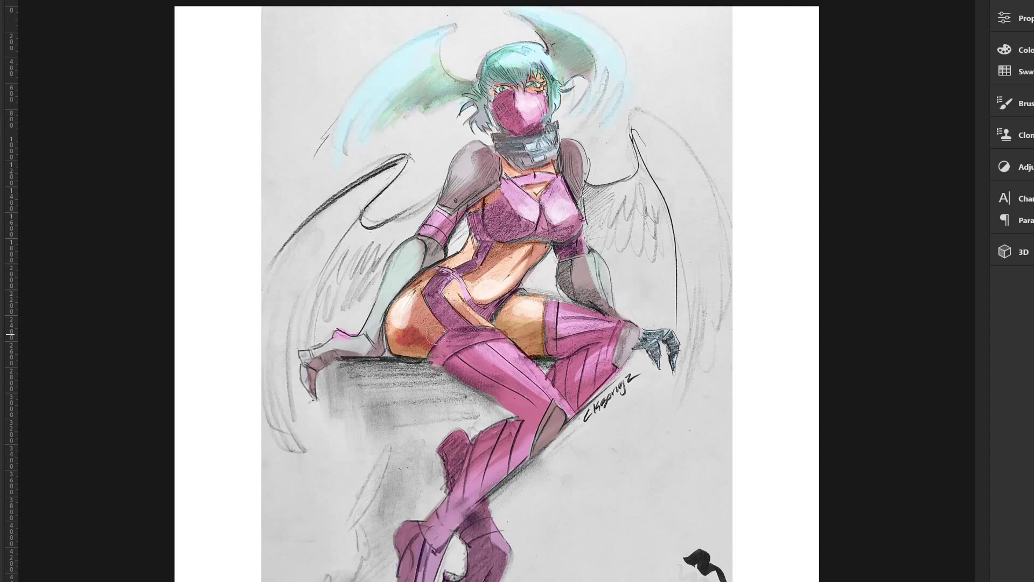
# Step: Add highlights to the grey upper and lower arm, left shoulder pad and collar edge
pyautogui.moveTo(402, 258); pyautogui.dragTo(385, 291)
pyautogui.moveTo(417, 242); pyautogui.dragTo(399, 271)
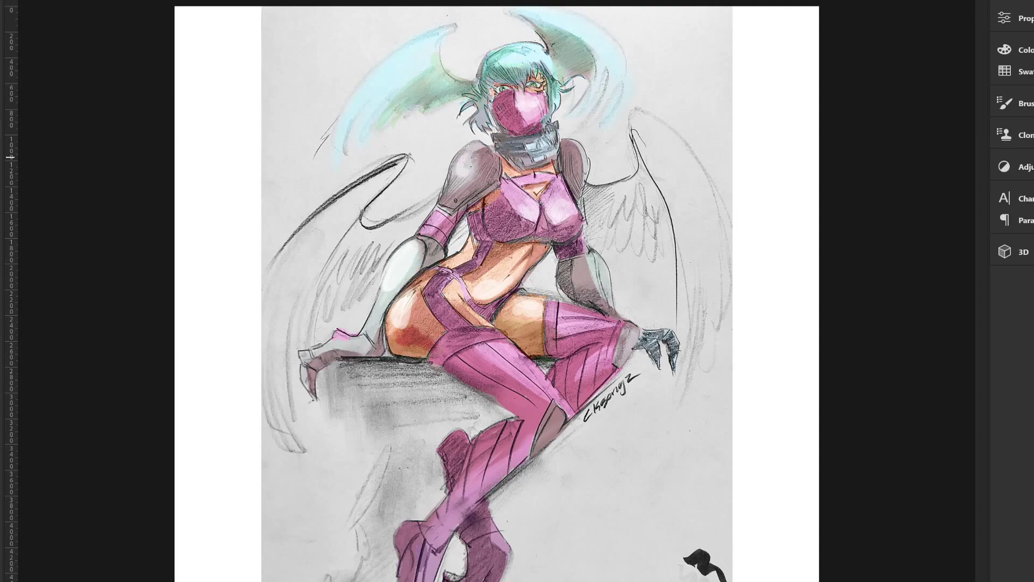
pyautogui.moveTo(459, 153)
pyautogui.mouseDown()
pyautogui.moveTo(464, 175)
pyautogui.moveTo(463, 156)
pyautogui.moveTo(423, 222)
pyautogui.moveTo(440, 195)
pyautogui.mouseUp()
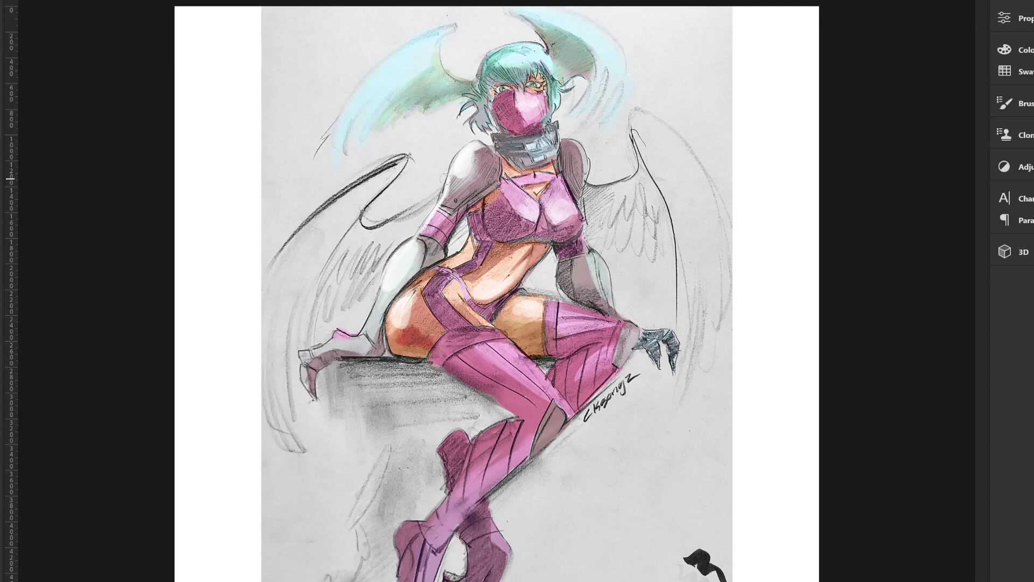
pyautogui.moveTo(385, 284); pyautogui.dragTo(357, 338)
pyautogui.moveTo(493, 146); pyautogui.dragTo(492, 139)
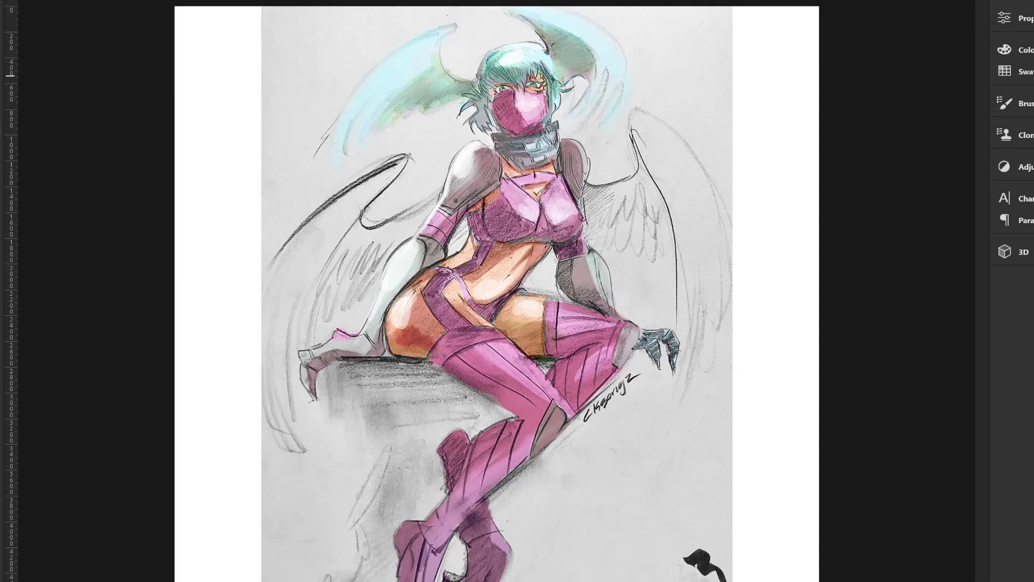
# Step: Resize the brush and repaint the left shoulder armour, arm and hip in darker grey
pyautogui.press('[')
pyautogui.press(']')
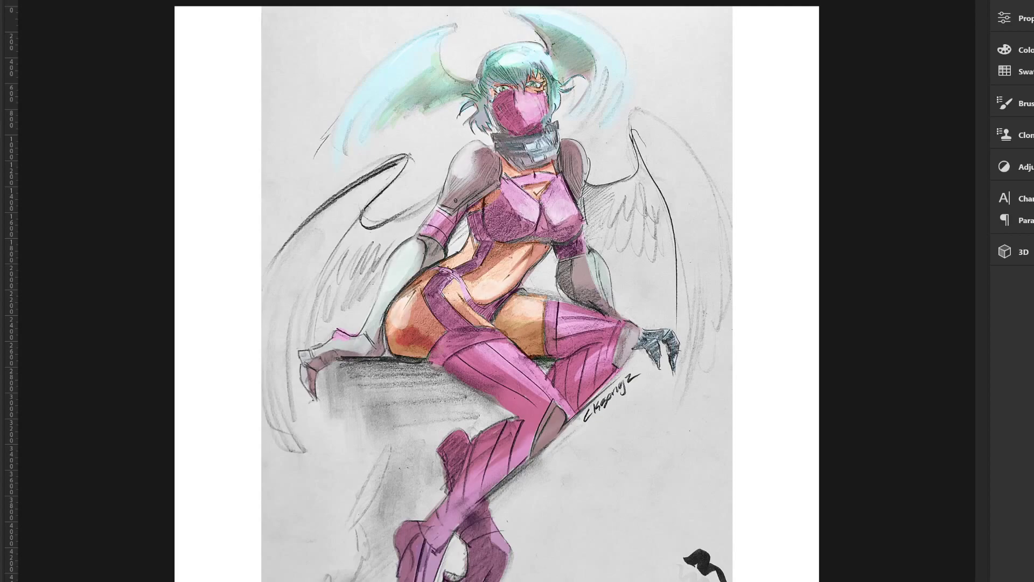
pyautogui.moveTo(446, 168); pyautogui.dragTo(404, 296)
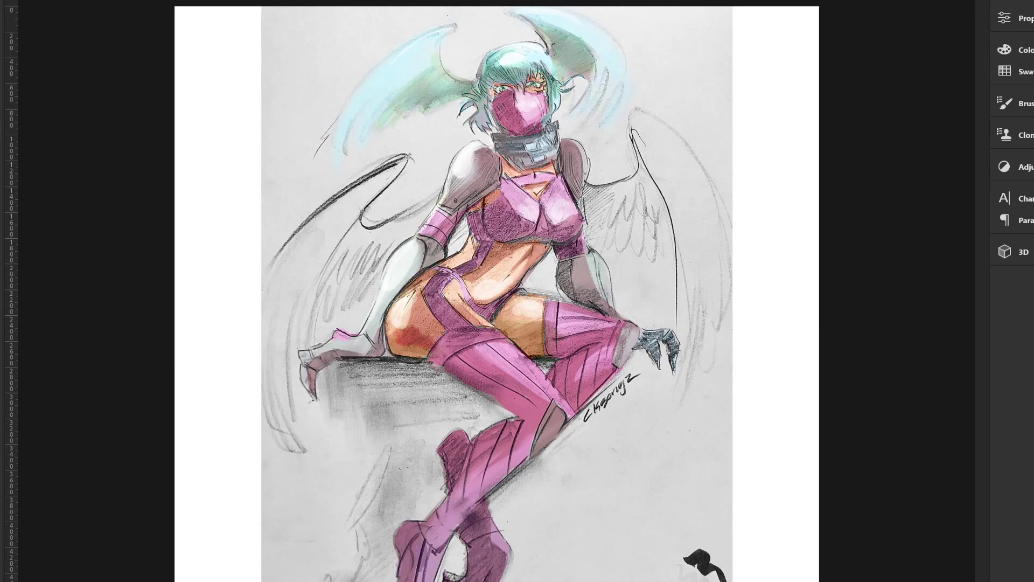
pyautogui.moveTo(469, 162); pyautogui.dragTo(401, 312)
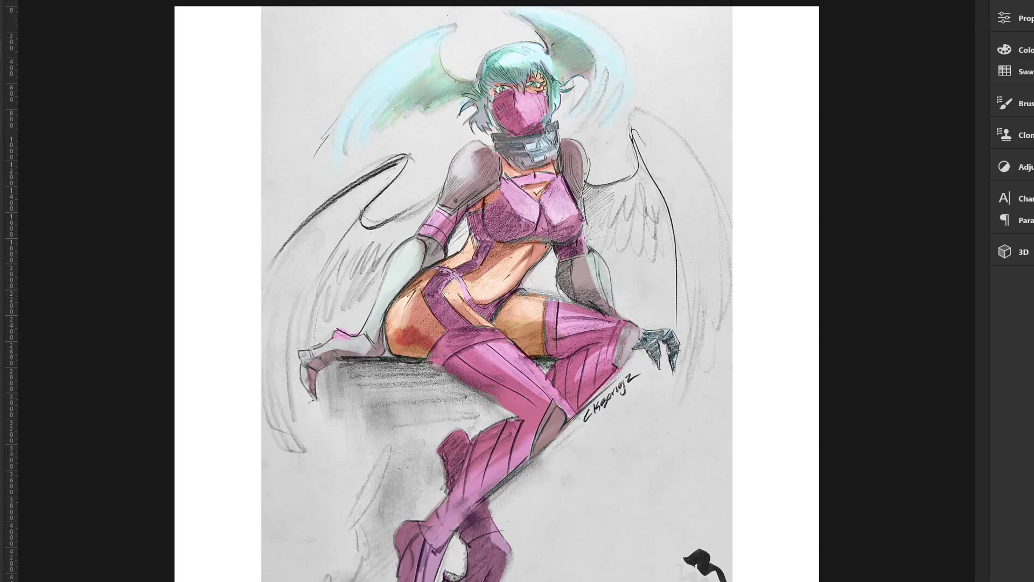
# Step: Crop in to the paper edges, removing the grey left strip and the white right margin
pyautogui.press('c')
pyautogui.moveTo(173, 341)
pyautogui.mouseDown()
pyautogui.moveTo(214, 346)
pyautogui.moveTo(217, 337)
pyautogui.mouseUp()
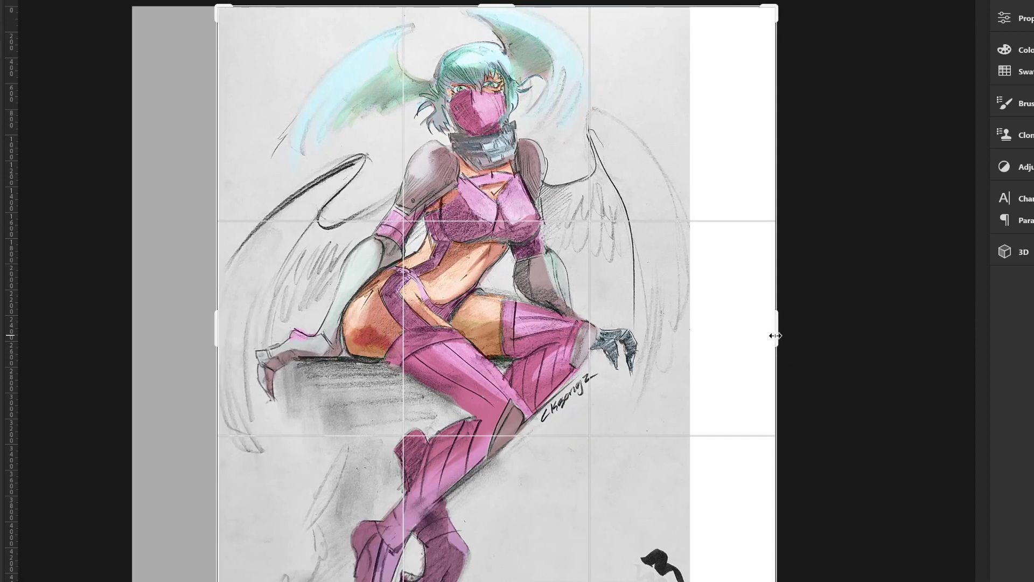
pyautogui.moveTo(774, 336); pyautogui.dragTo(731, 362)
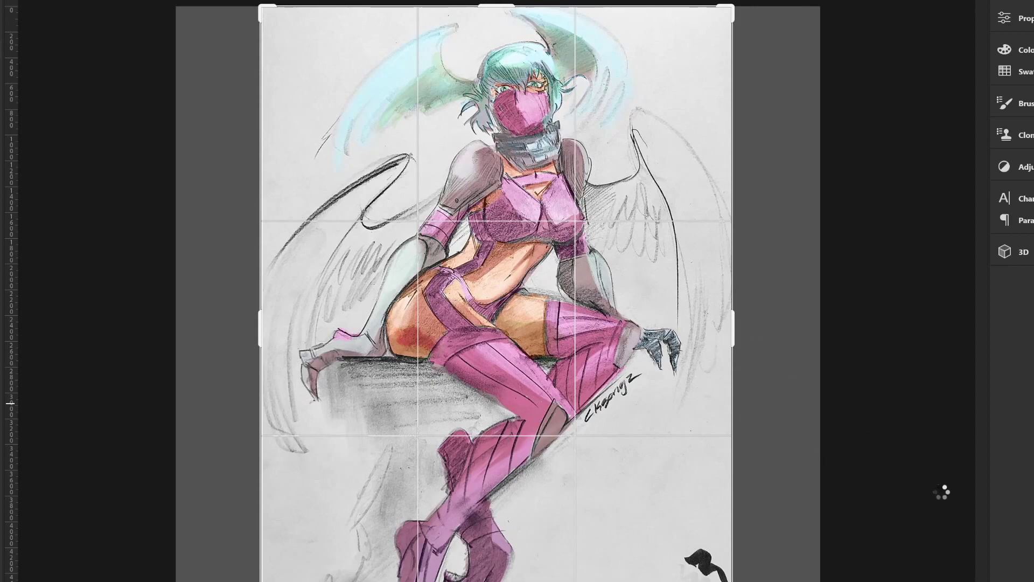
pyautogui.press('Return')
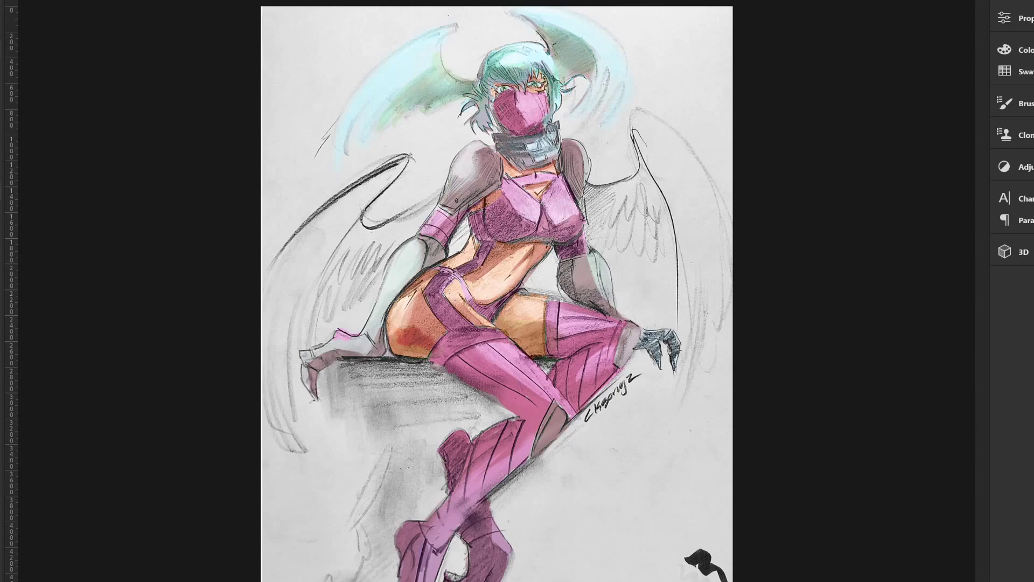
# Step: Switch from the Paint Bucket to the Gradient Tool in the fill tool group
pyautogui.rightClick(6, 212)
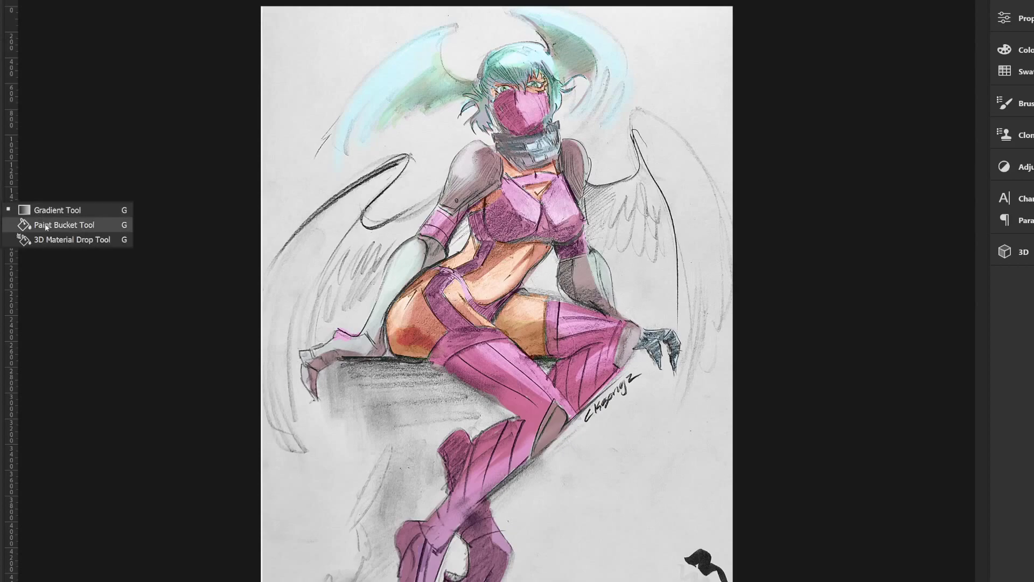
pyautogui.click(60, 217)
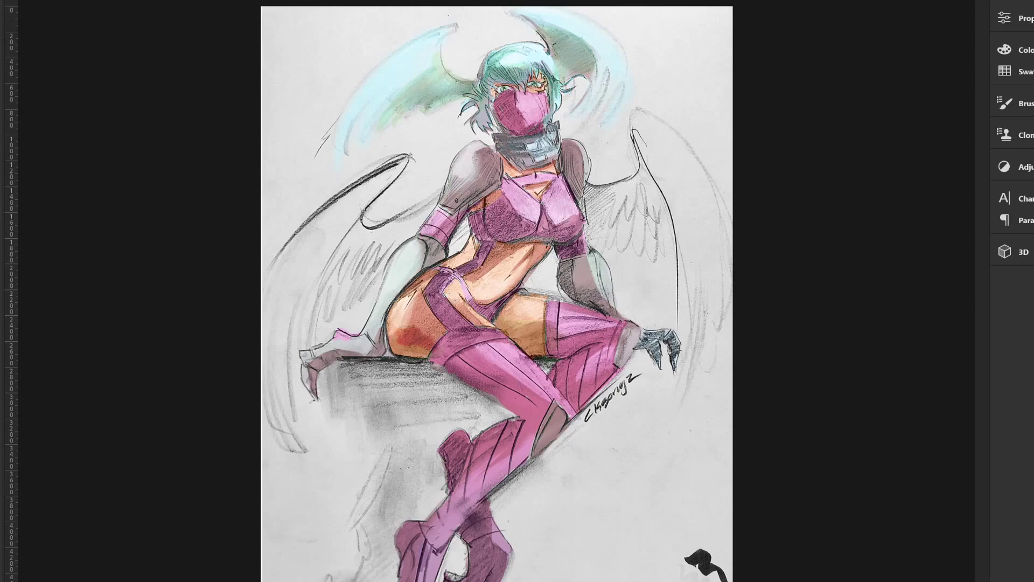
pyautogui.rightClick(5, 224)
pyautogui.click(64, 224)
# Step: Set the gradient's middle stop to dark maroon in the Gradient Editor
pyautogui.click(236, 71)
pyautogui.click(775, 257)
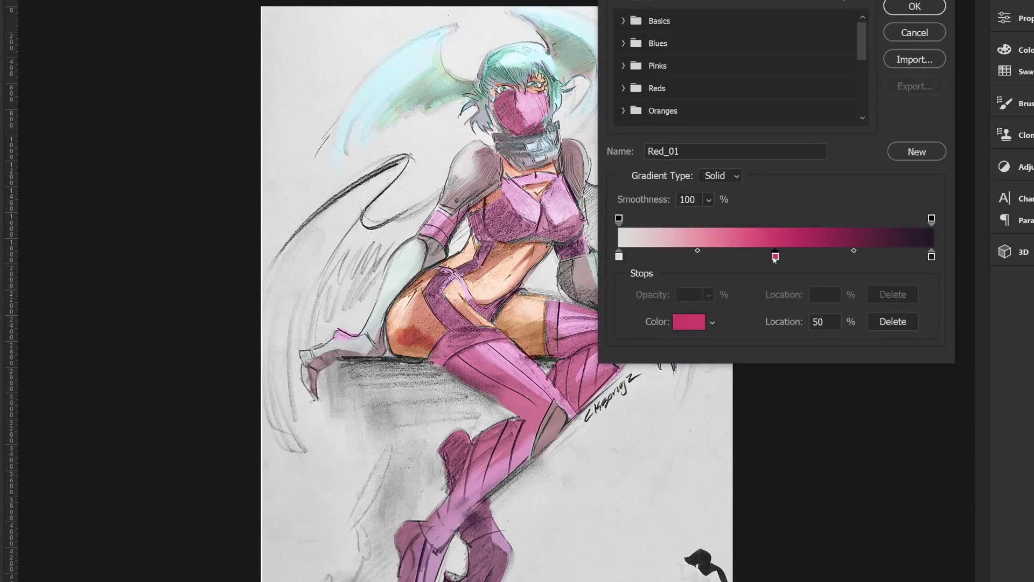
pyautogui.click(683, 328)
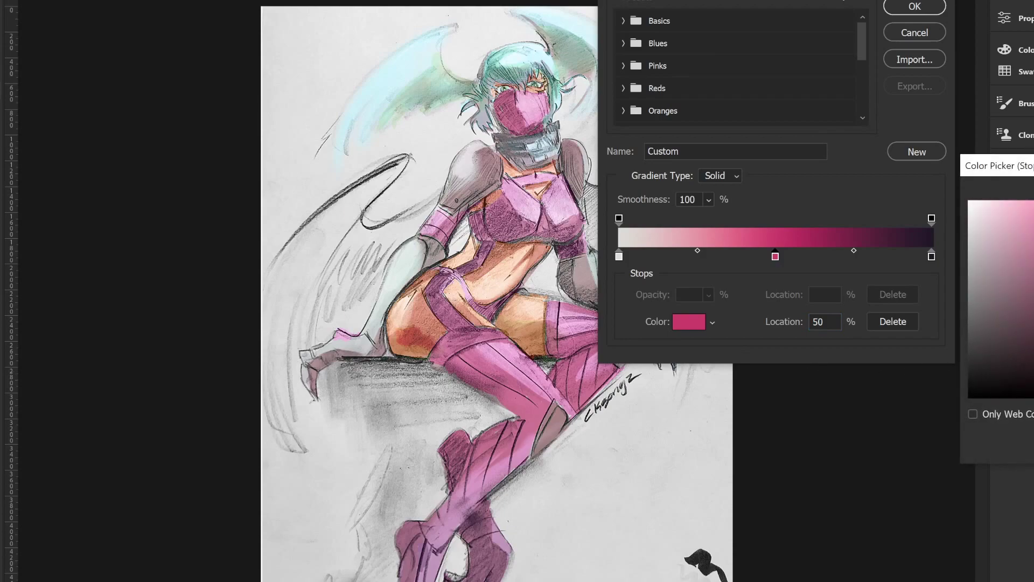
pyautogui.press('Return')
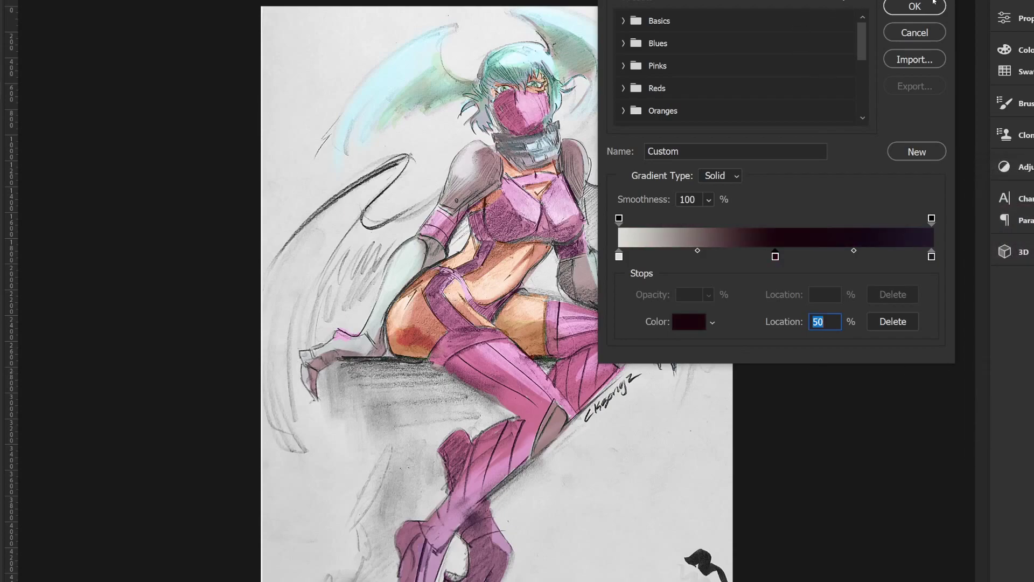
pyautogui.click(915, 6)
# Step: Try a vertical grey-to-maroon gradient with a couple of blend modes, then remove it
pyautogui.moveTo(595, 112); pyautogui.dragTo(567, 574)
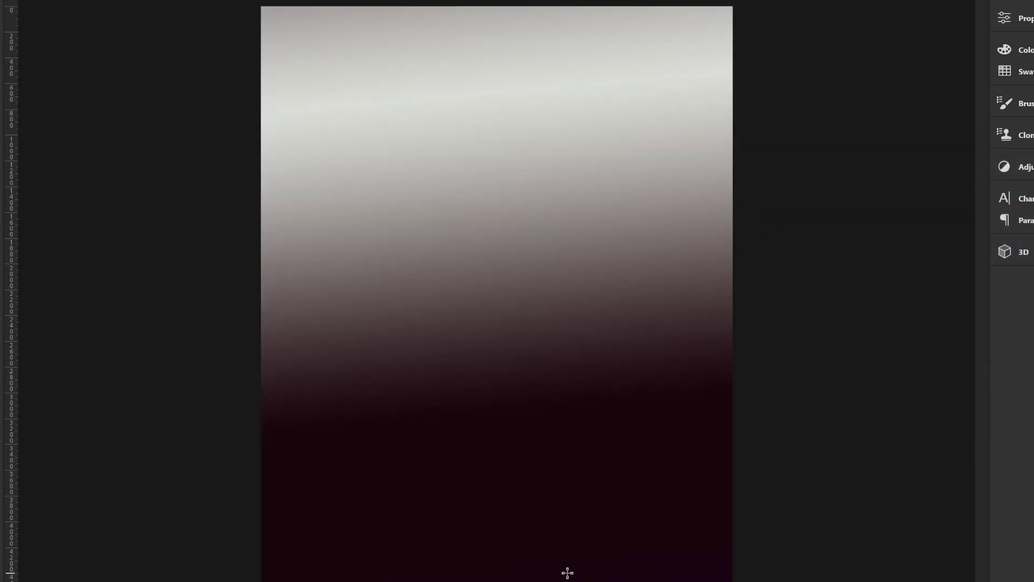
pyautogui.hotkey('shift', '+')
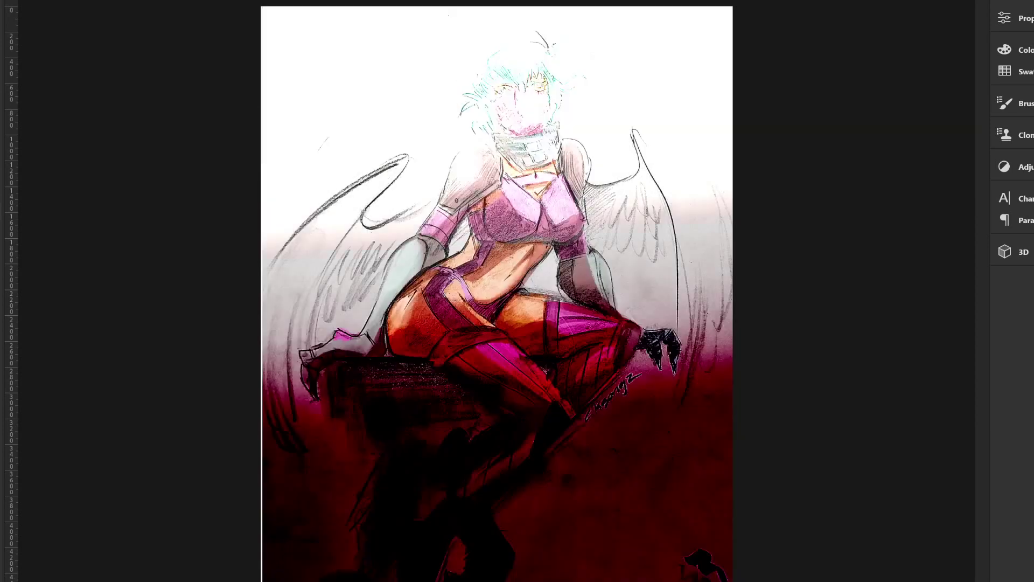
pyautogui.hotkey('shift', '+')
pyautogui.hotkey('alt', 'shift', 'n')
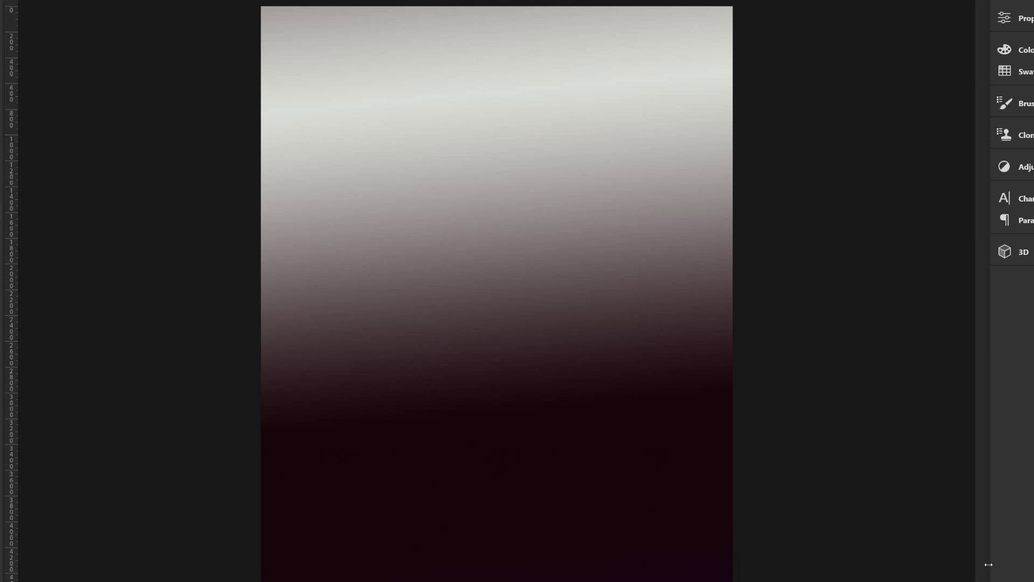
pyautogui.press('Delete')
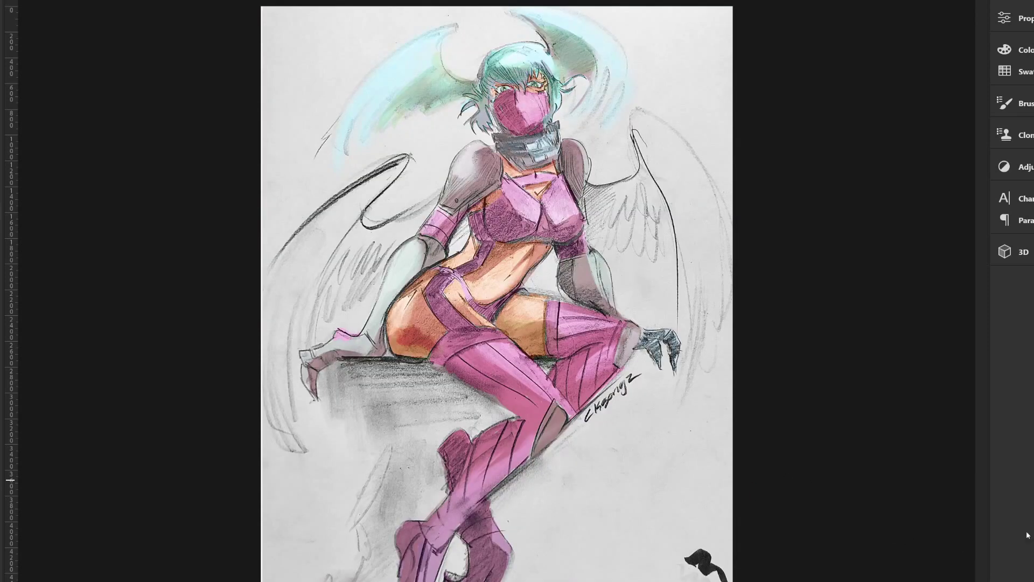
# Step: Redraw the gradient slightly tilted, cycle blend modes to a light-beam look, and nudge it
pyautogui.moveTo(435, 216); pyautogui.dragTo(468, 413)
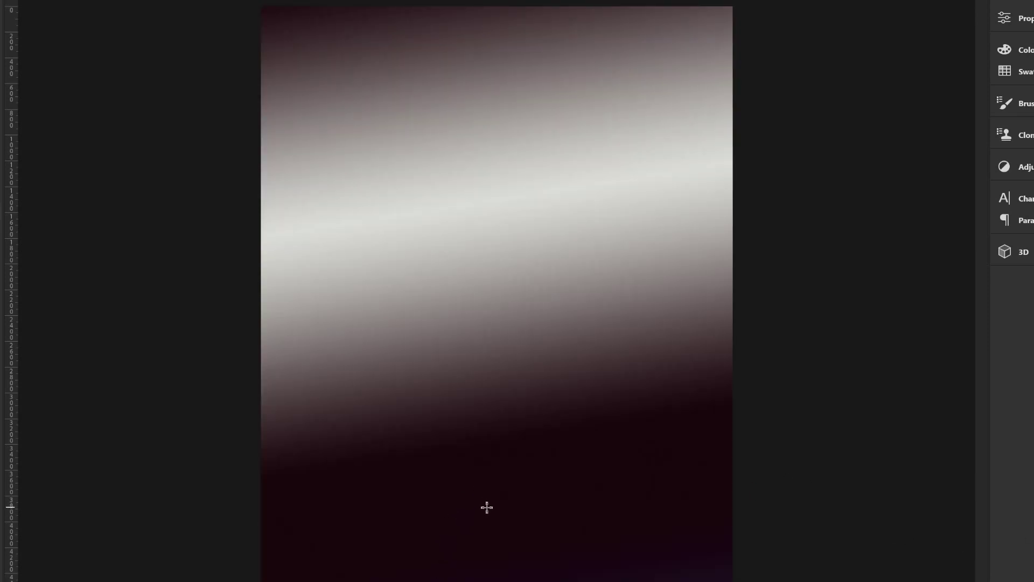
pyautogui.hotkey('shift', '+')
pyautogui.hotkey('shift', '+')
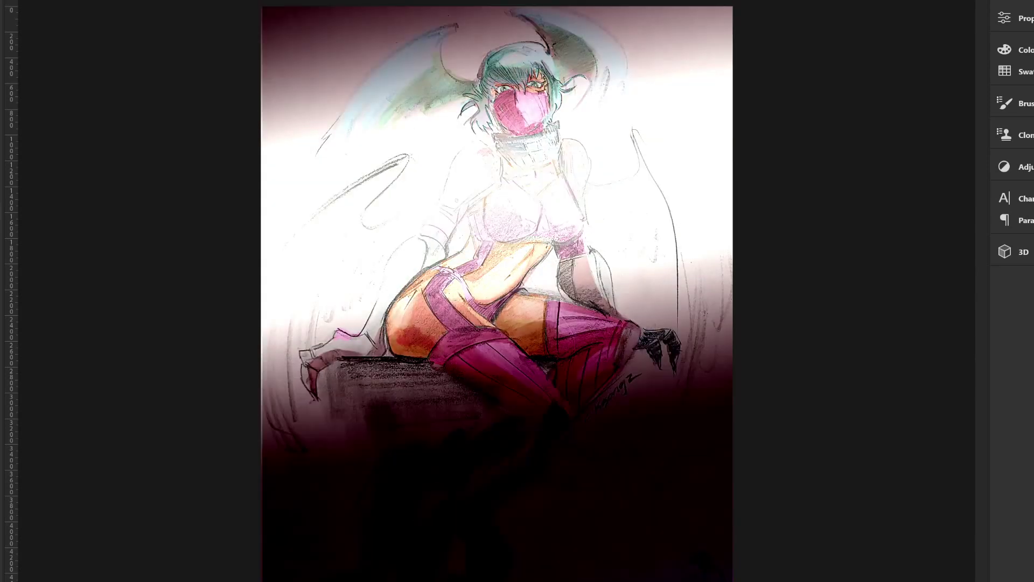
pyautogui.hotkey('shift', '+')
pyautogui.hotkey('shift', '+')
pyautogui.hotkey('shift', '+')
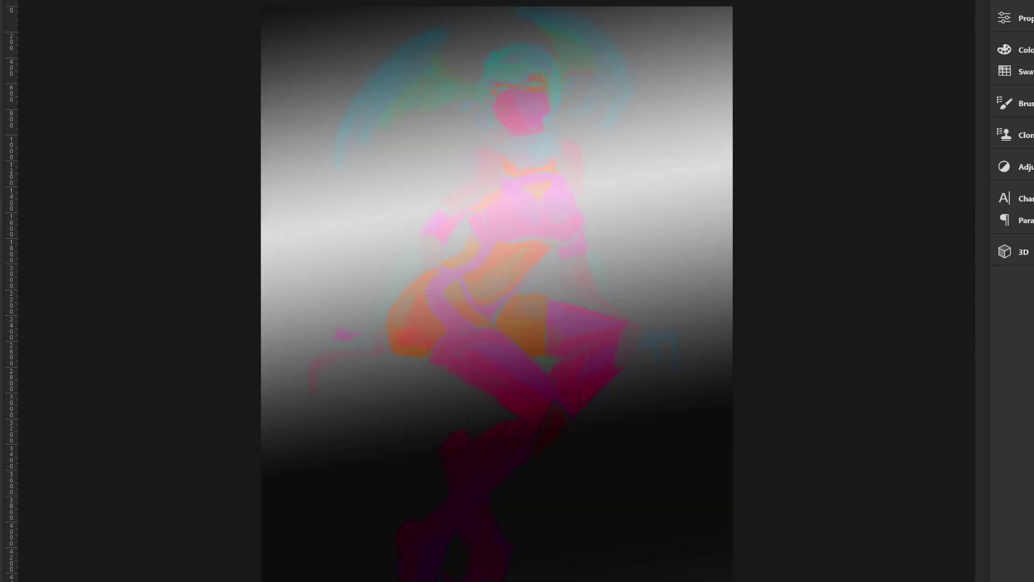
pyautogui.hotkey('shift', '+')
pyautogui.hotkey('shift', '+')
pyautogui.hotkey('shift', '+')
pyautogui.hotkey('shift', '+')
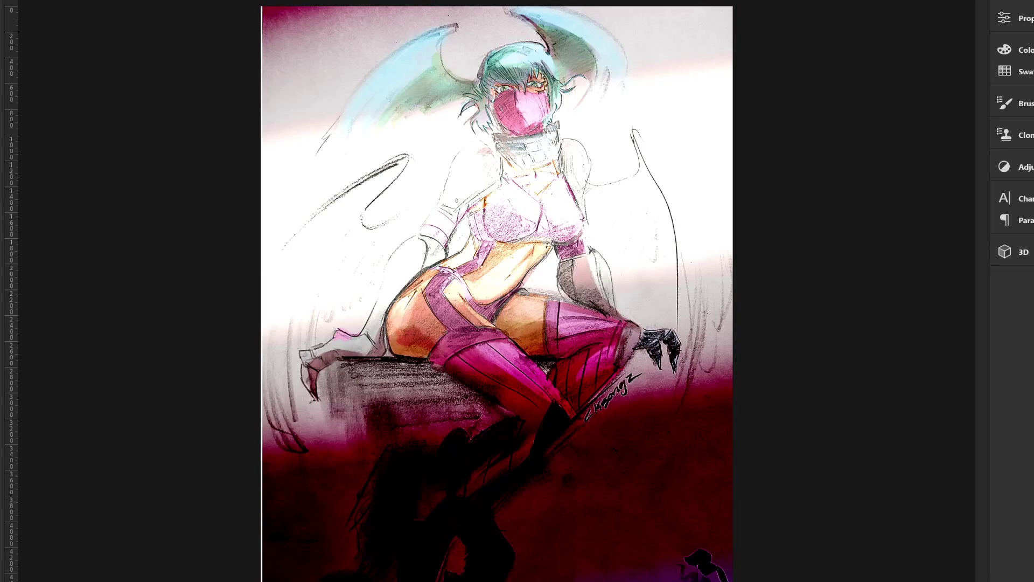
pyautogui.hotkey('shift', '+')
pyautogui.hotkey('shift', '+')
pyautogui.hotkey('shift', '+')
pyautogui.hotkey('shift', '+')
pyautogui.hotkey('shift', '+')
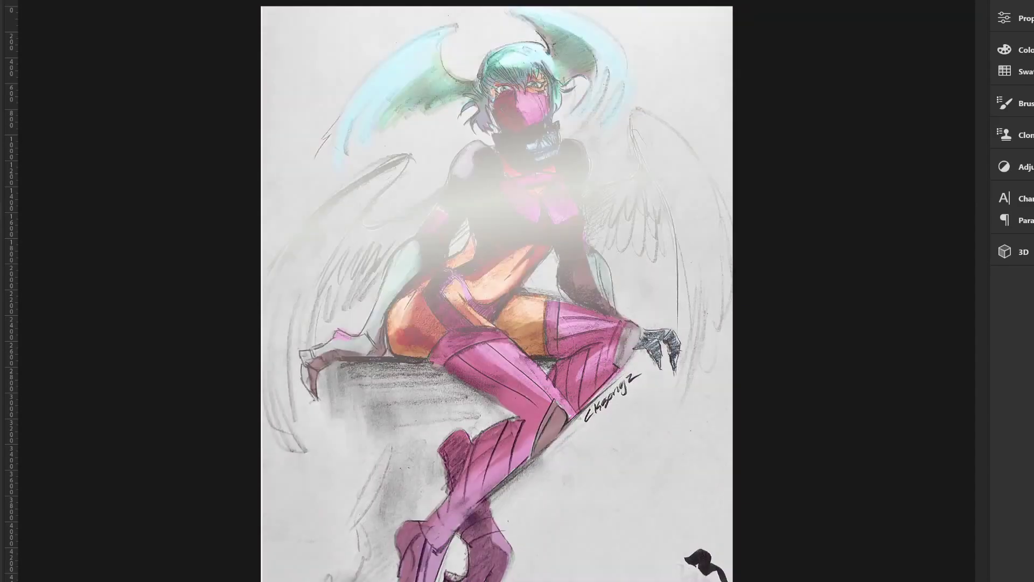
pyautogui.hotkey('shift', '+')
pyautogui.hotkey('shift', '+')
pyautogui.hotkey('shift', '+')
pyautogui.hotkey('shift', '+')
pyautogui.hotkey('shift', '+')
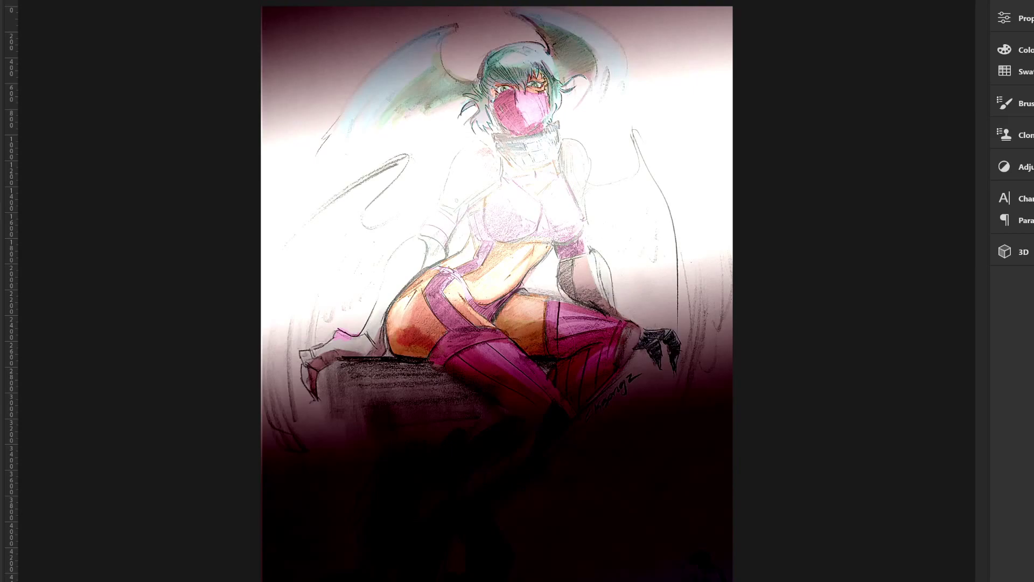
pyautogui.hotkey('shift', '+')
pyautogui.hotkey('shift', '+')
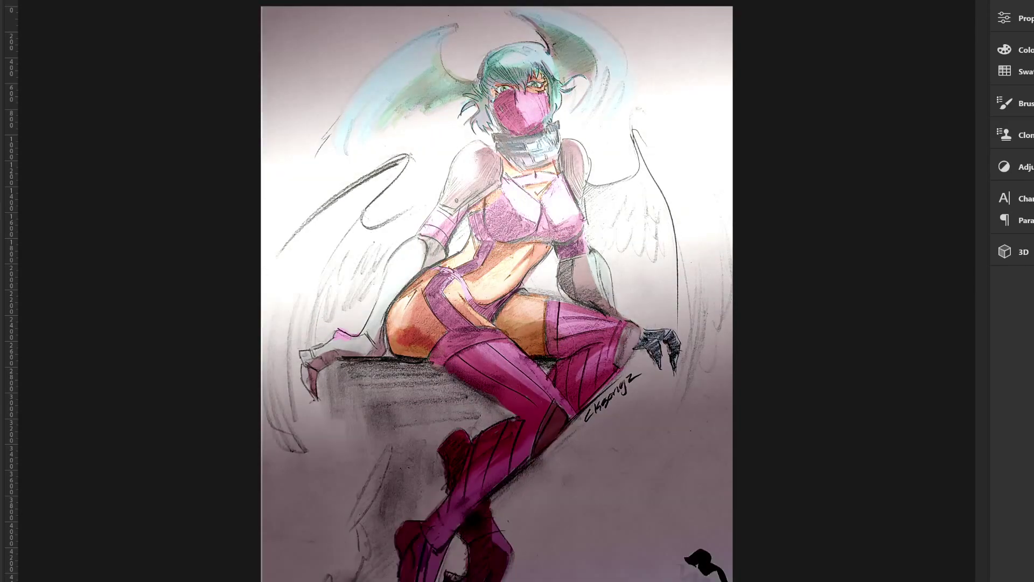
pyautogui.hotkey('shift', '+')
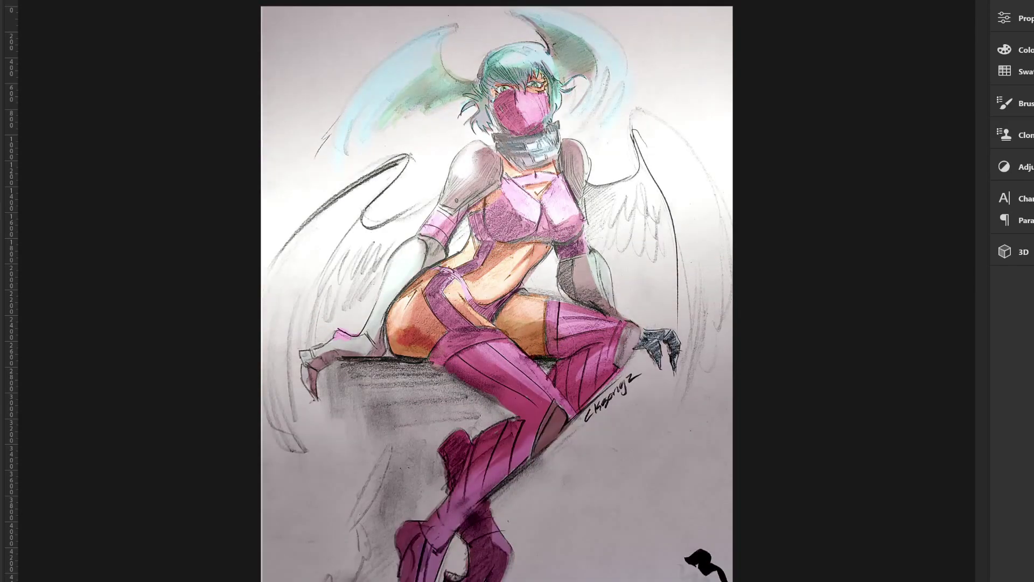
pyautogui.hotkey('shift', '+')
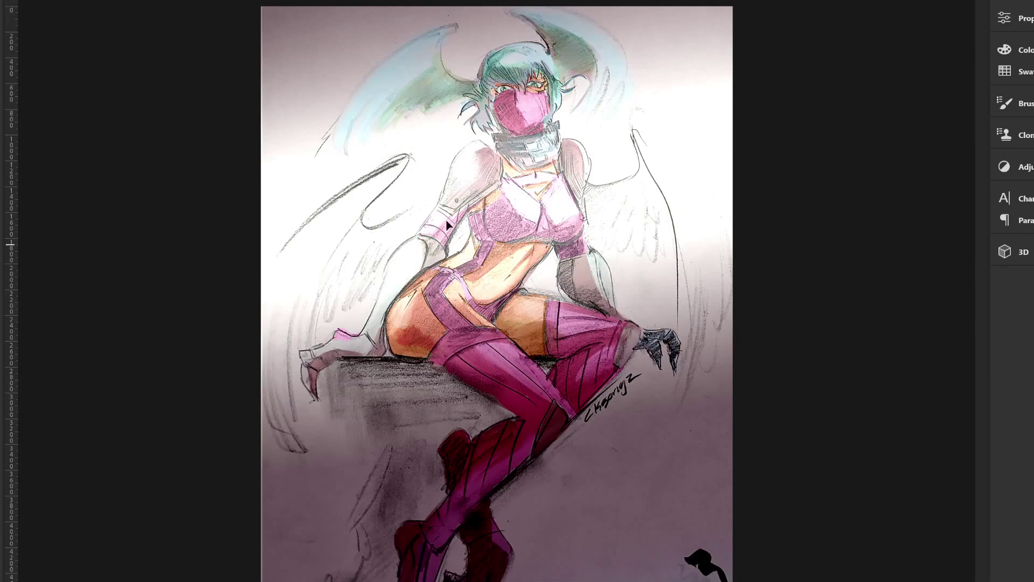
pyautogui.moveTo(447, 220); pyautogui.dragTo(467, 207)
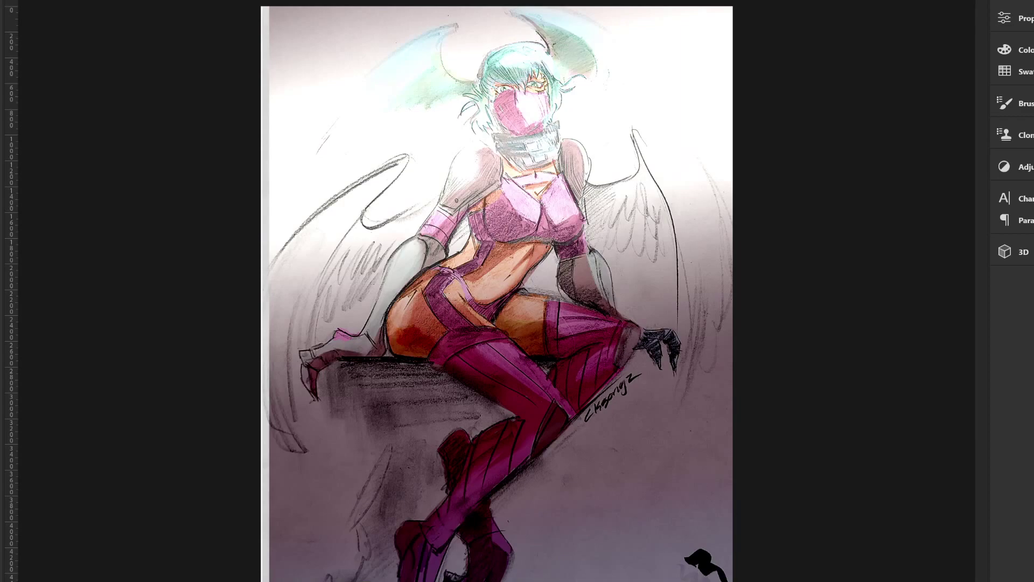
# Step: Cycle the overlay's blend modes until the lower drawing shows an even light-grey paper tone
pyautogui.hotkey('shift', '+')
pyautogui.hotkey('shift', '+')
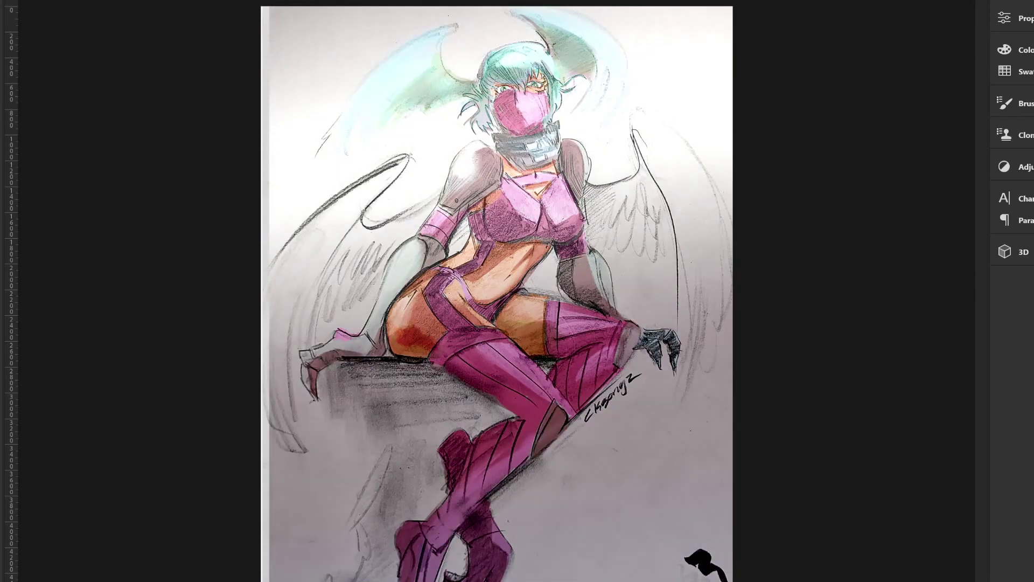
pyautogui.hotkey('shift', '+')
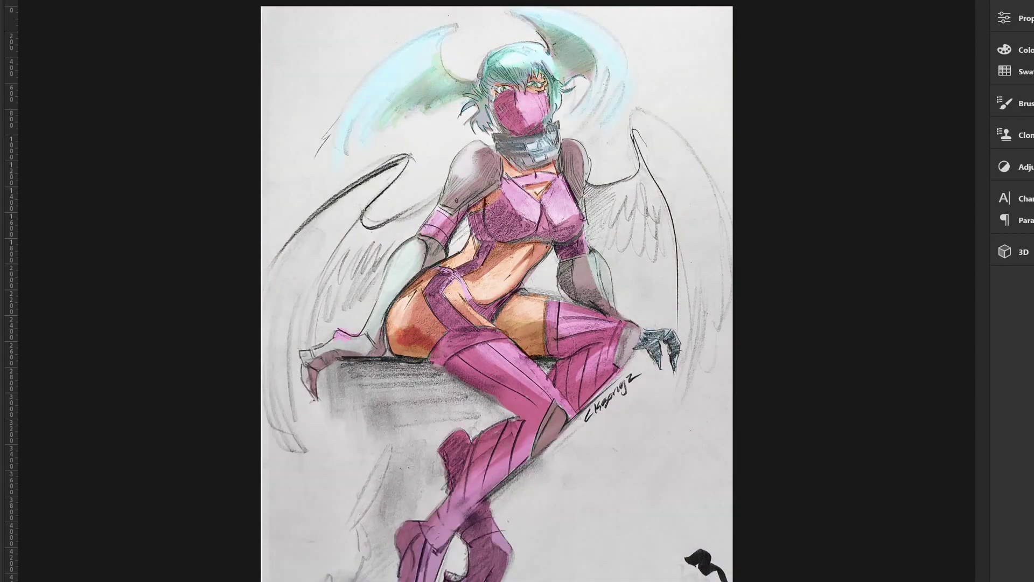
pyautogui.hotkey('shift', '+')
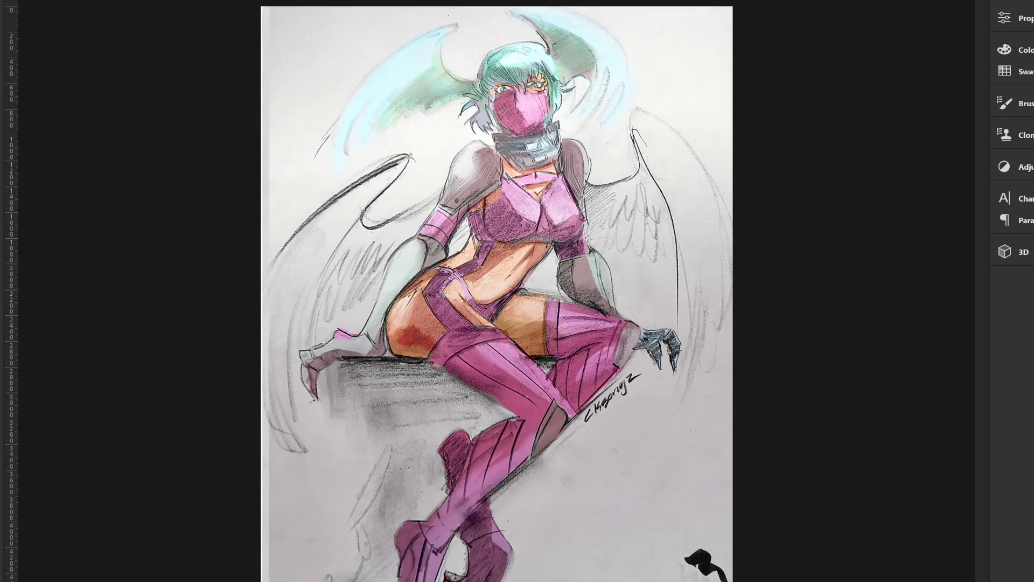
pyautogui.hotkey('shift', '+')
pyautogui.hotkey('shift', '+')
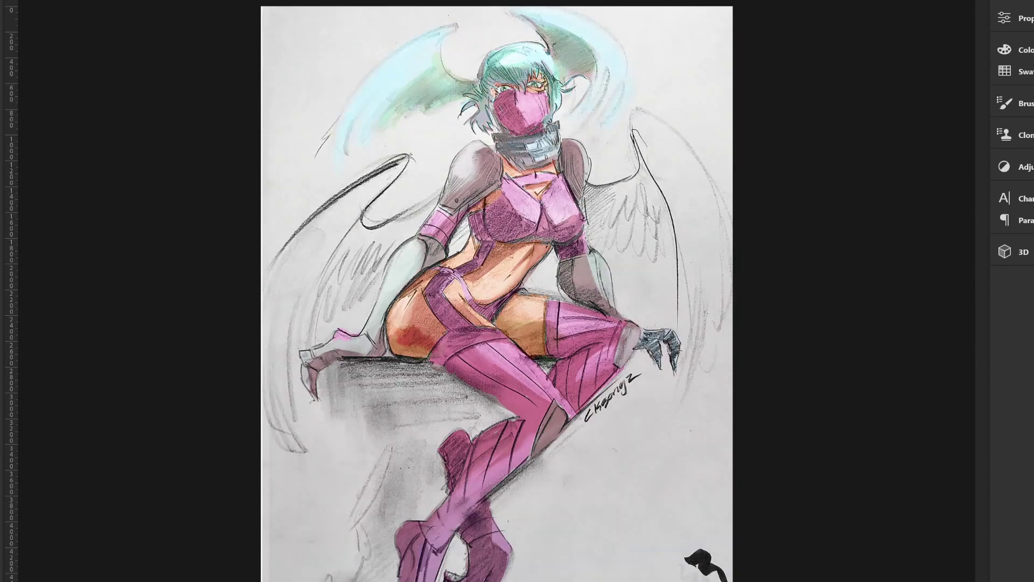
pyautogui.hotkey('shift', '+')
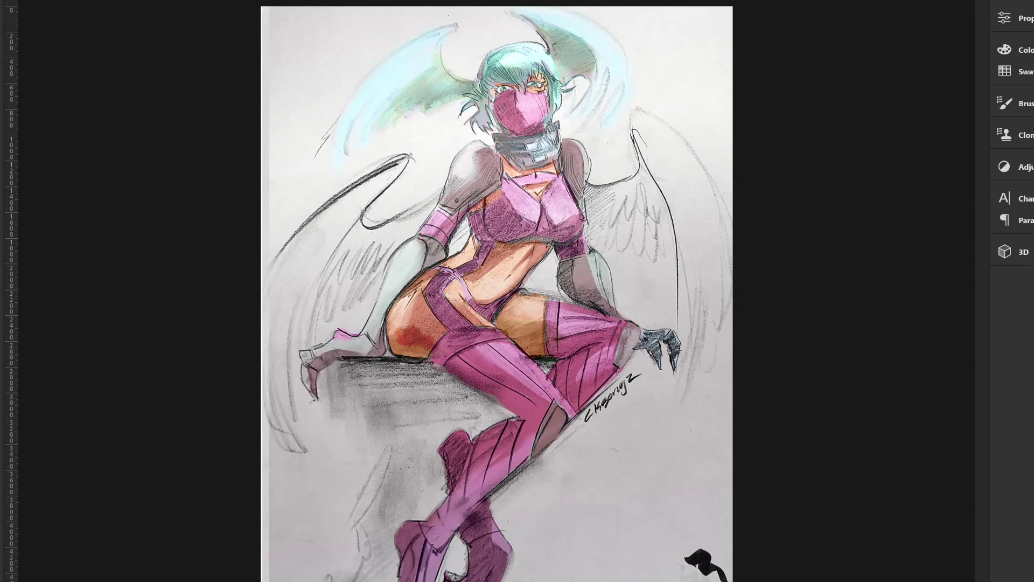
pyautogui.hotkey('shift', '+')
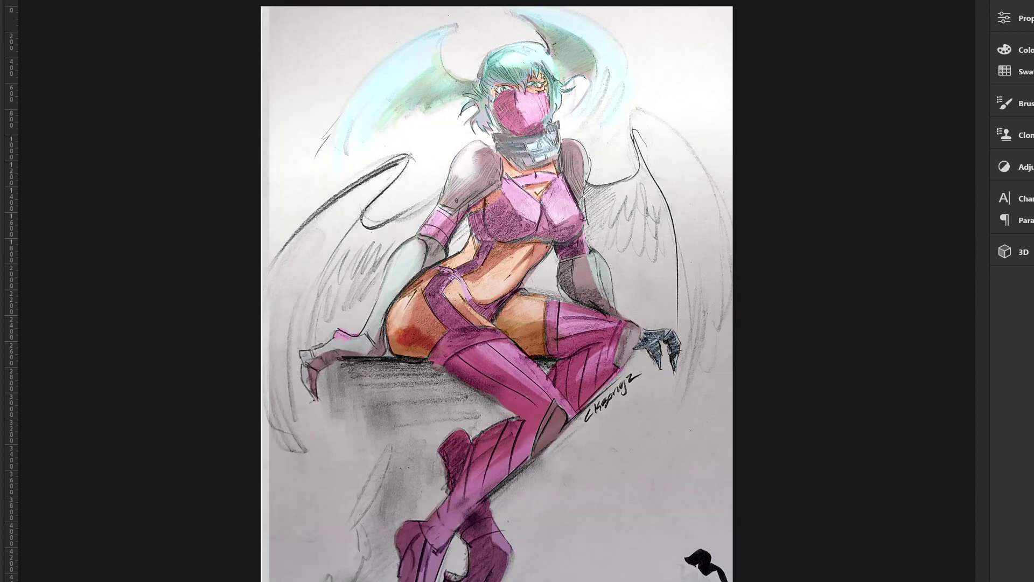
pyautogui.hotkey('shift', '+')
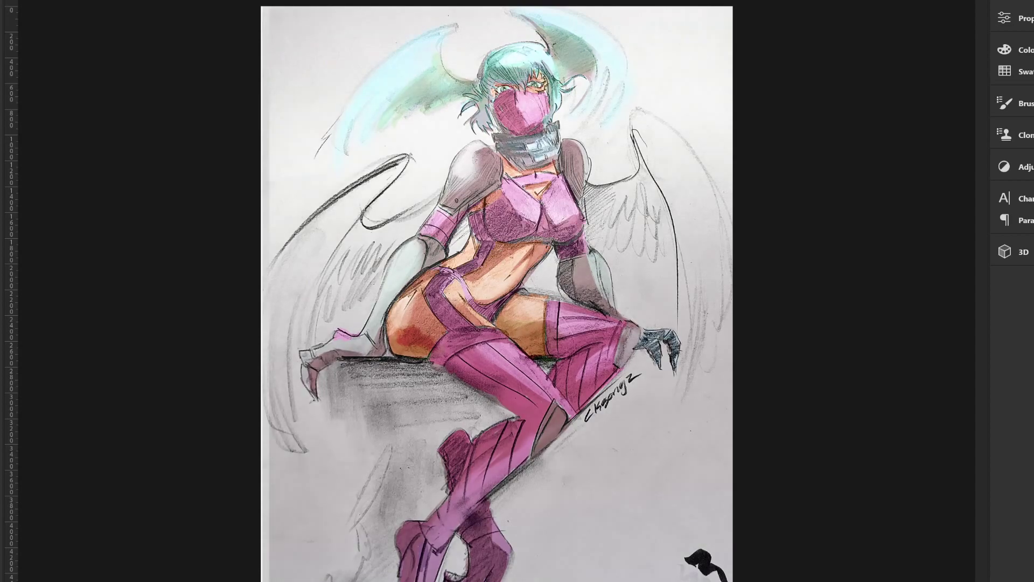
pyautogui.hotkey('shift', '+')
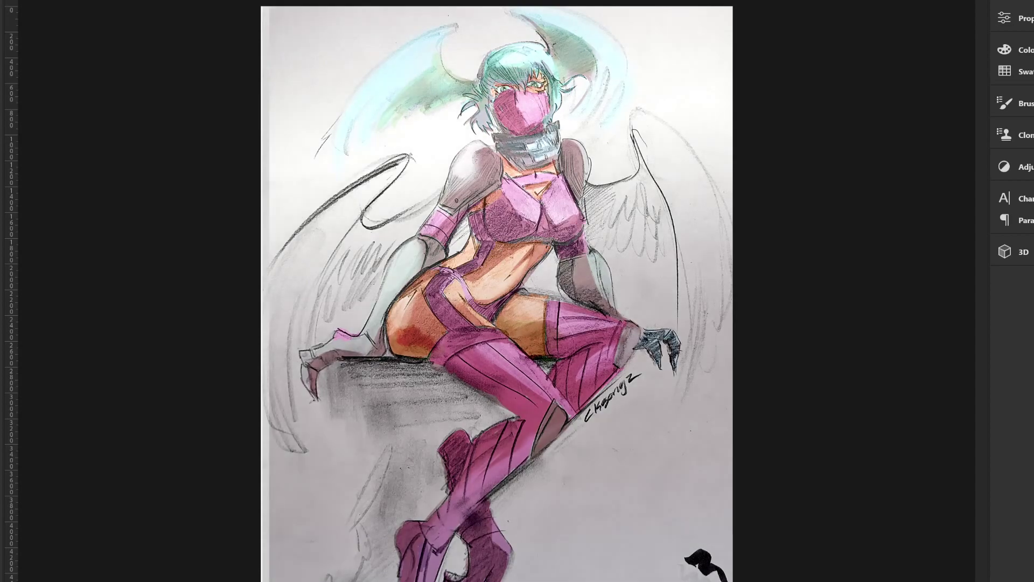
pyautogui.hotkey('shift', '+')
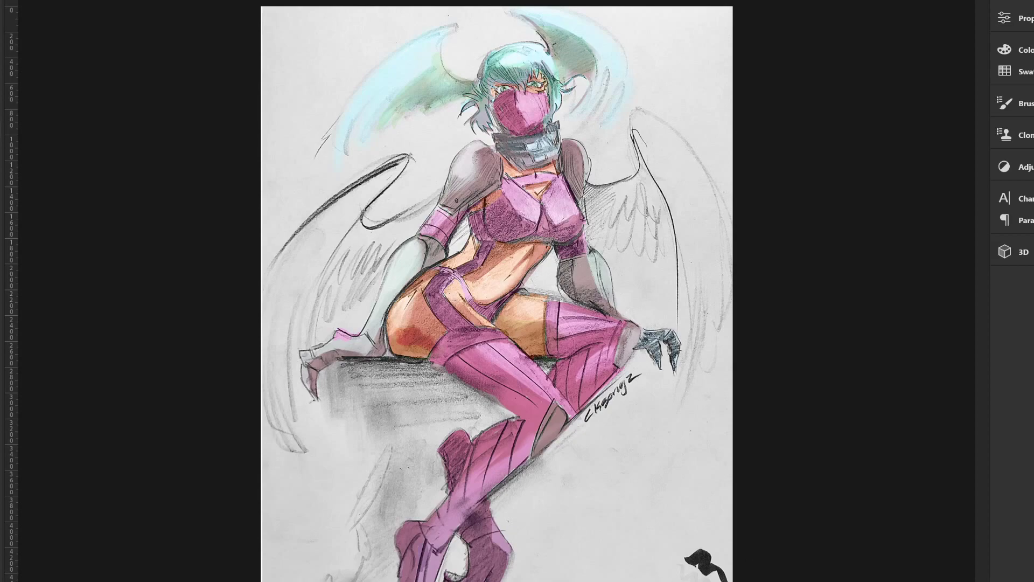
# Step: Airbrush soft dark shadows into the corners, leaving a bright diagonal beam across the figure
pyautogui.moveTo(700, 571); pyautogui.dragTo(539, 571)
pyautogui.moveTo(755, 518); pyautogui.dragTo(377, 576)
pyautogui.moveTo(727, 431)
pyautogui.mouseDown()
pyautogui.moveTo(609, 485)
pyautogui.moveTo(623, 519)
pyautogui.mouseUp()
pyautogui.moveTo(461, 554); pyautogui.dragTo(701, 539)
pyautogui.moveTo(350, 576)
pyautogui.mouseDown()
pyautogui.moveTo(757, 322)
pyautogui.moveTo(785, 231)
pyautogui.moveTo(70, 566)
pyautogui.mouseUp()
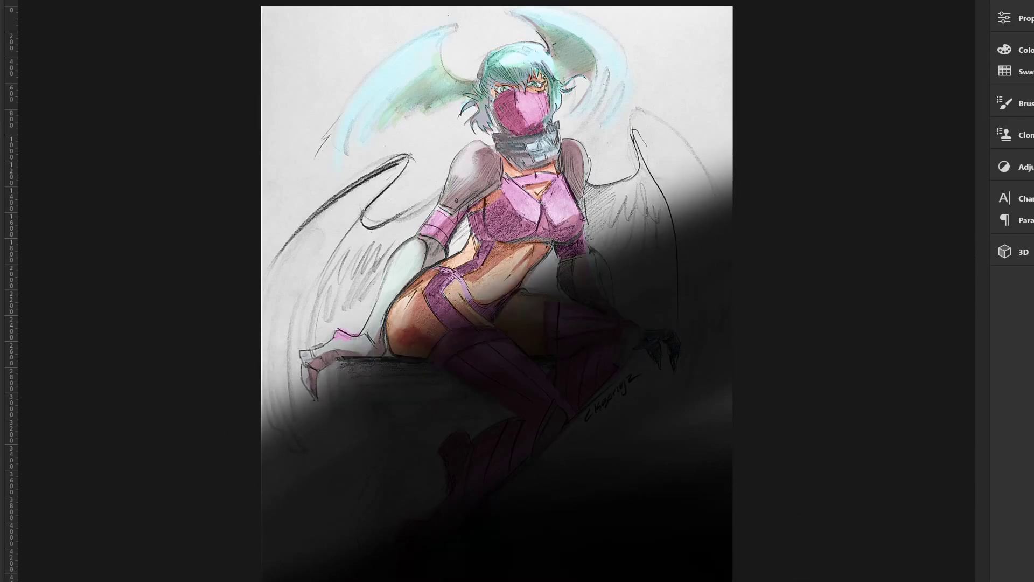
pyautogui.moveTo(212, 282)
pyautogui.mouseDown()
pyautogui.moveTo(243, 231)
pyautogui.moveTo(504, 3)
pyautogui.mouseUp()
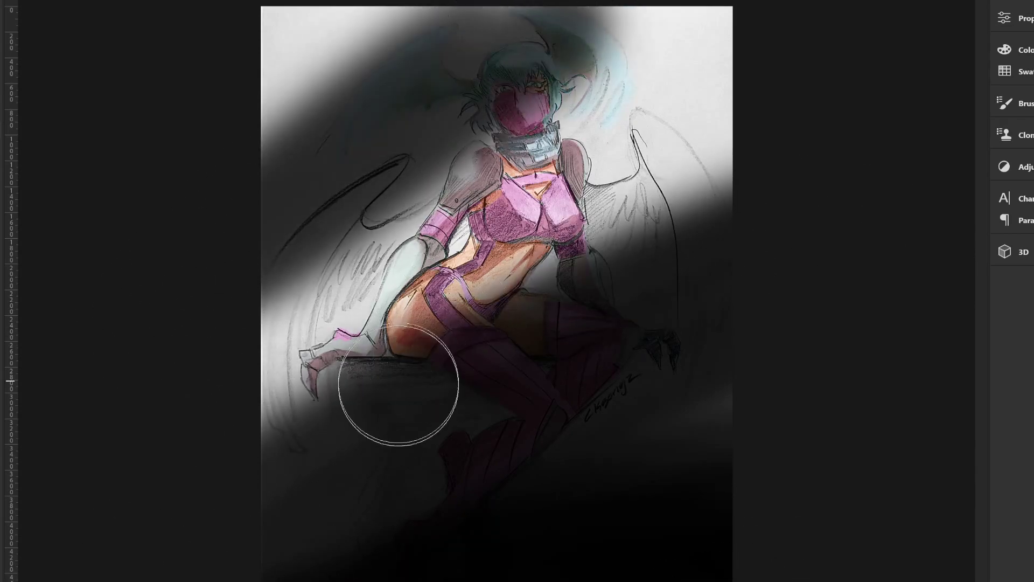
pyautogui.hotkey('ctrl', 'z')
pyautogui.moveTo(358, 449)
pyautogui.mouseDown()
pyautogui.moveTo(840, 48)
pyautogui.moveTo(323, 512)
pyautogui.mouseUp()
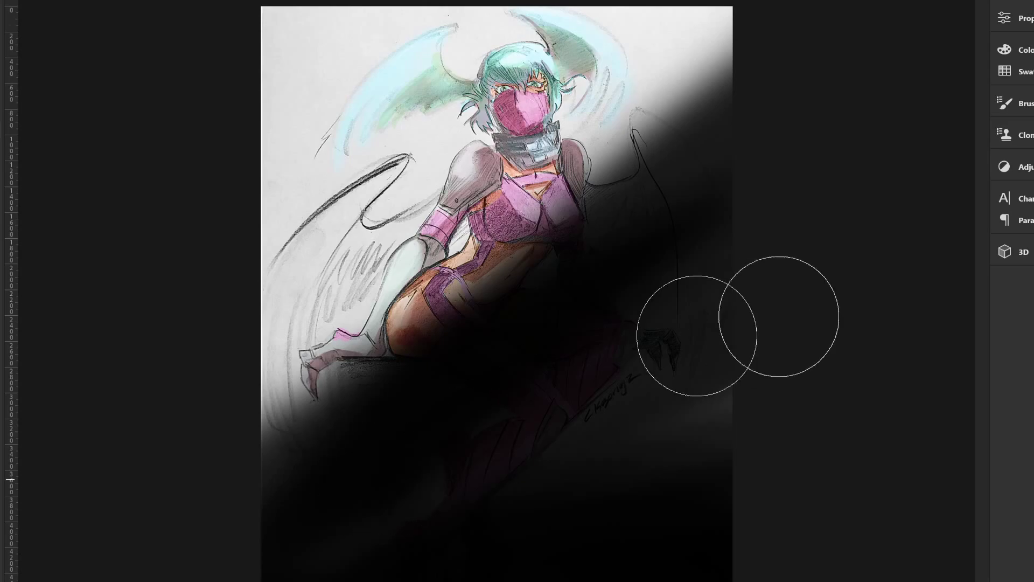
pyautogui.moveTo(697, 335); pyautogui.dragTo(592, 458)
pyautogui.moveTo(196, 311); pyautogui.dragTo(257, 31)
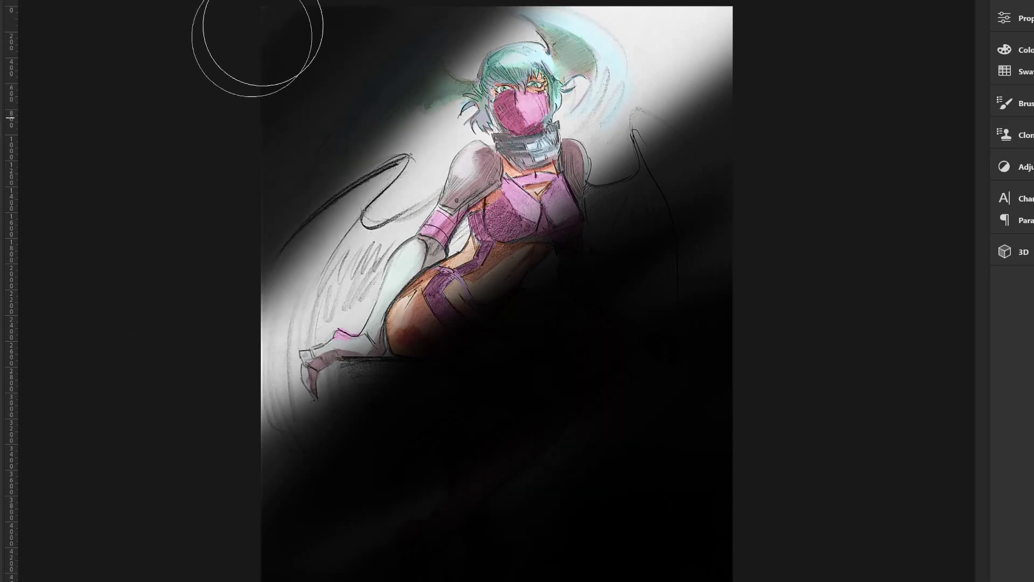
# Step: Pick a green and paint a broad diagonal green band, tinting the dark upper-left area
pyautogui.click(6, 433)
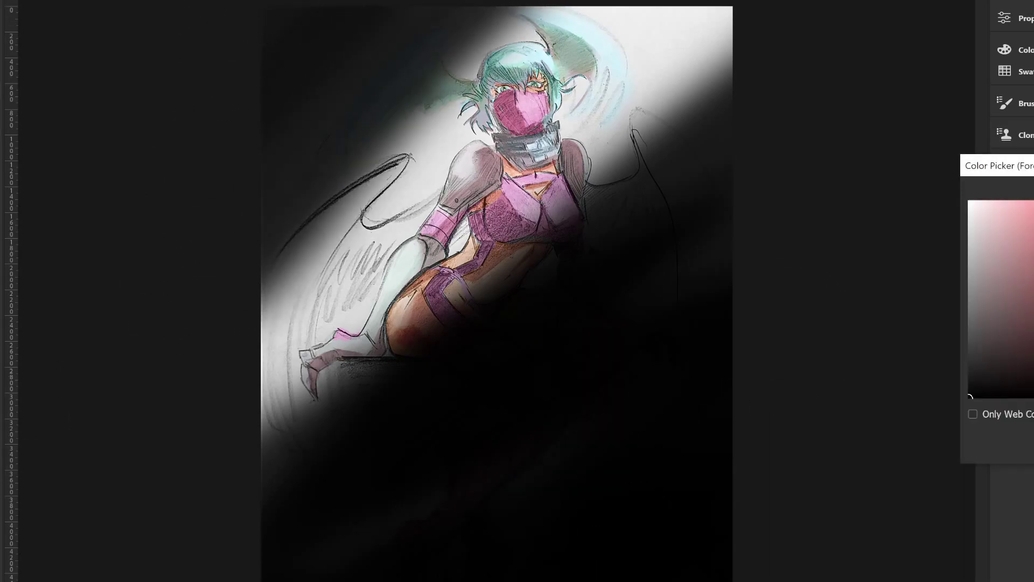
pyautogui.press('Return')
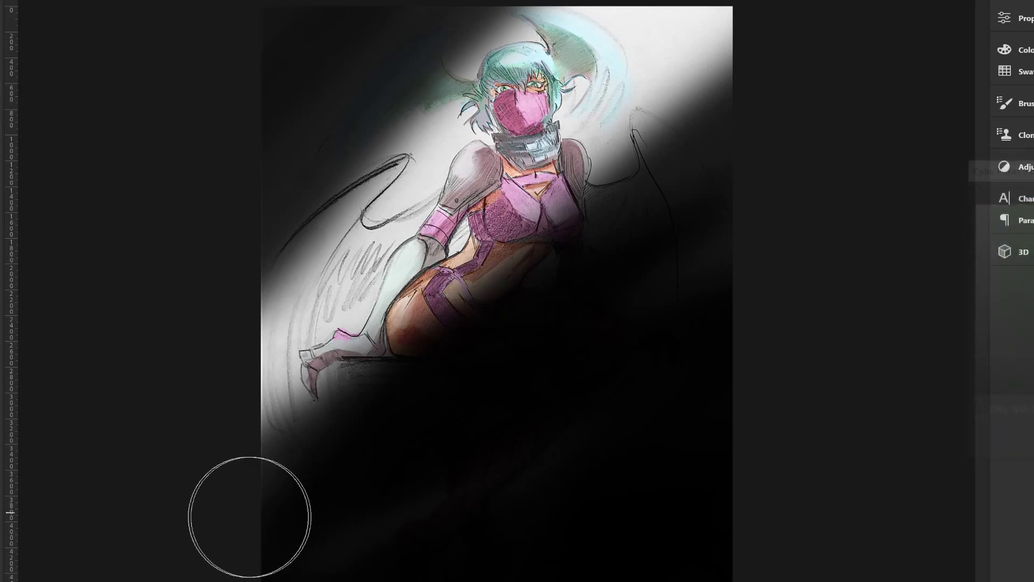
pyautogui.moveTo(249, 513)
pyautogui.mouseDown()
pyautogui.moveTo(693, 185)
pyautogui.moveTo(727, 76)
pyautogui.mouseUp()
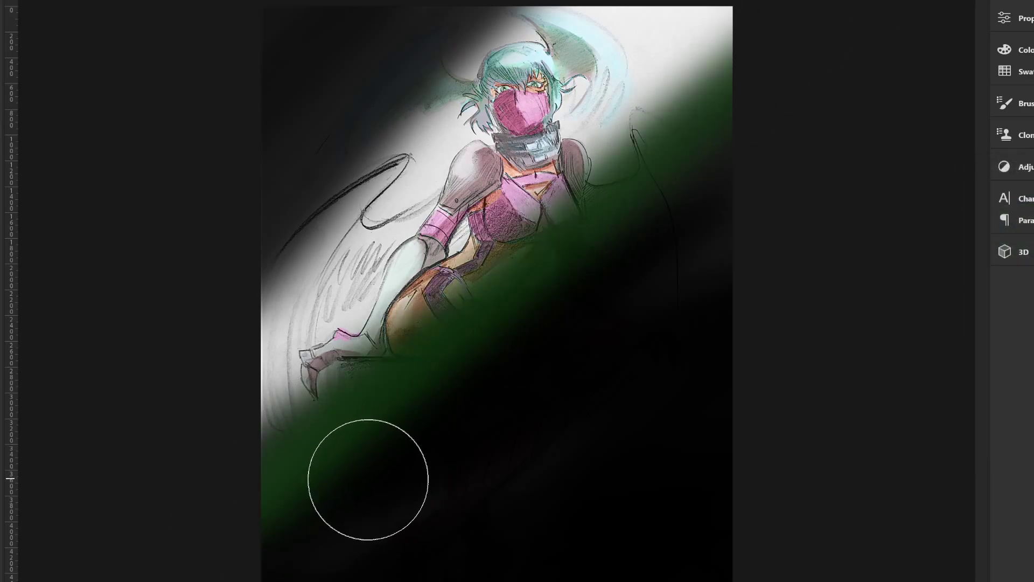
pyautogui.moveTo(273, 531); pyautogui.dragTo(807, 72)
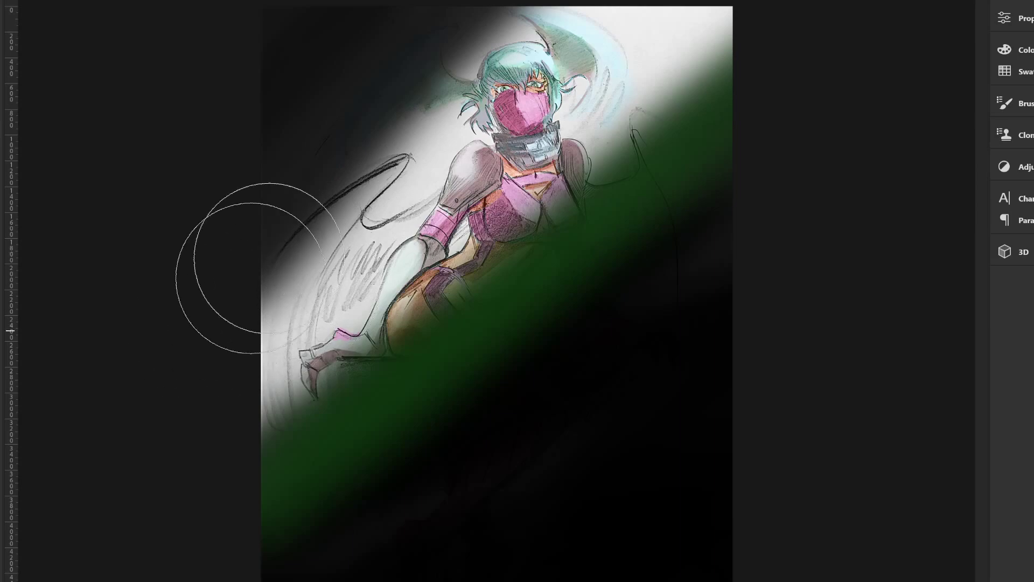
pyautogui.moveTo(249, 300); pyautogui.dragTo(560, 16)
# Step: Switch to a lighter green and lighten the areas right and up-left of the figure
pyautogui.click(266, 455)
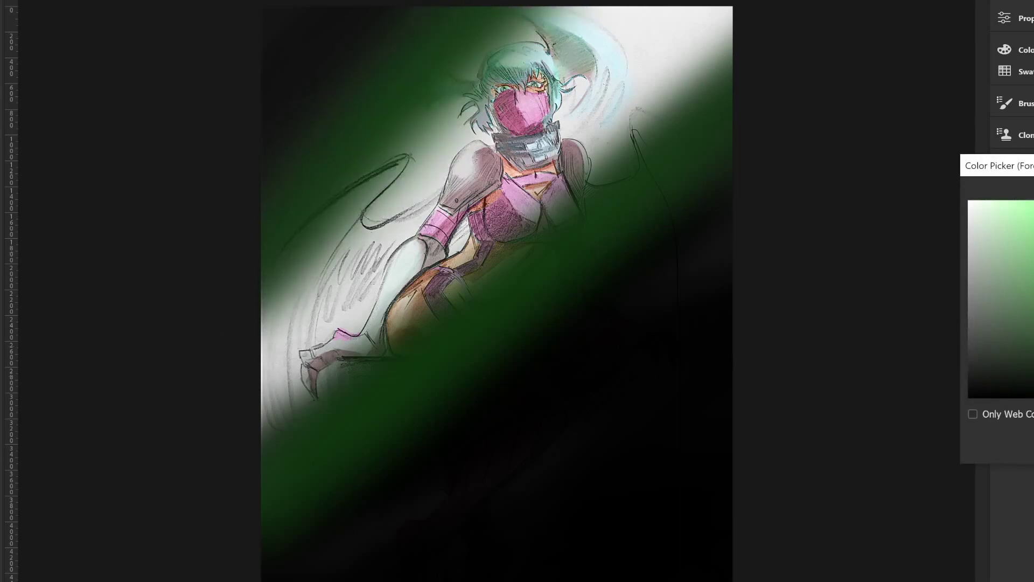
pyautogui.moveTo(620, 258); pyautogui.dragTo(458, 442)
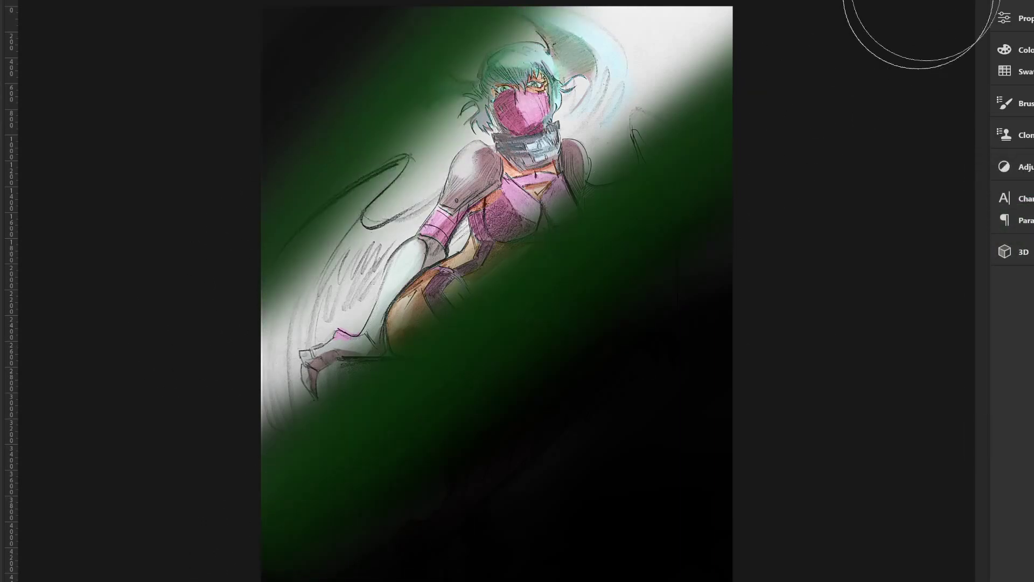
pyautogui.moveTo(693, 161); pyautogui.dragTo(646, 220)
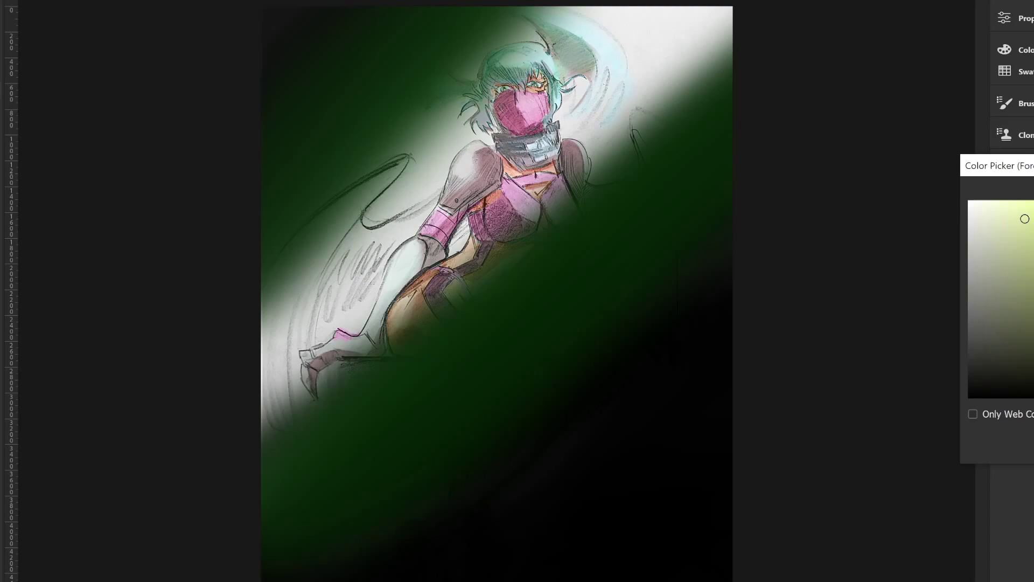
pyautogui.press('Return')
pyautogui.moveTo(857, 49); pyautogui.dragTo(493, 218)
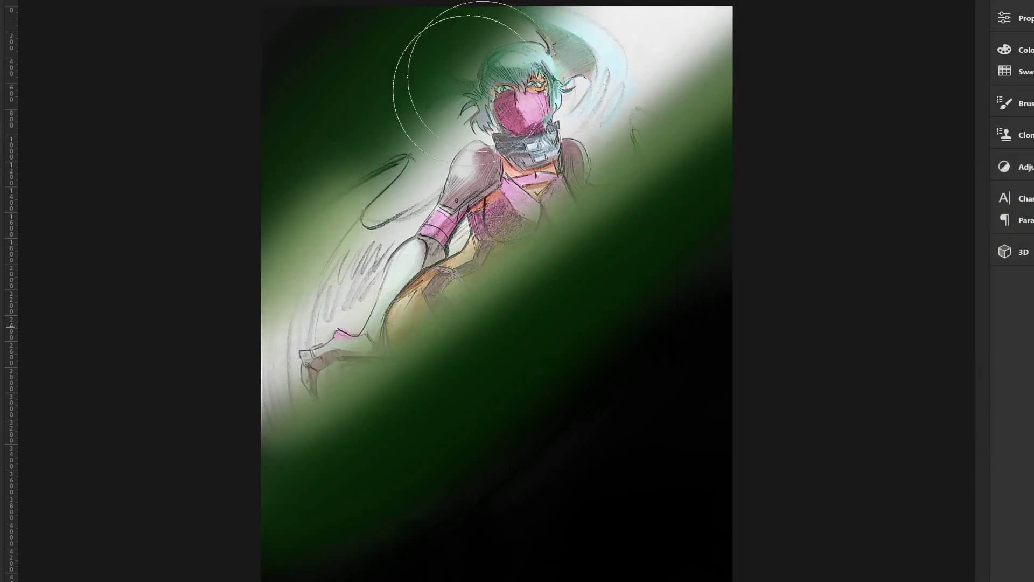
pyautogui.moveTo(440, 70); pyautogui.dragTo(350, 178)
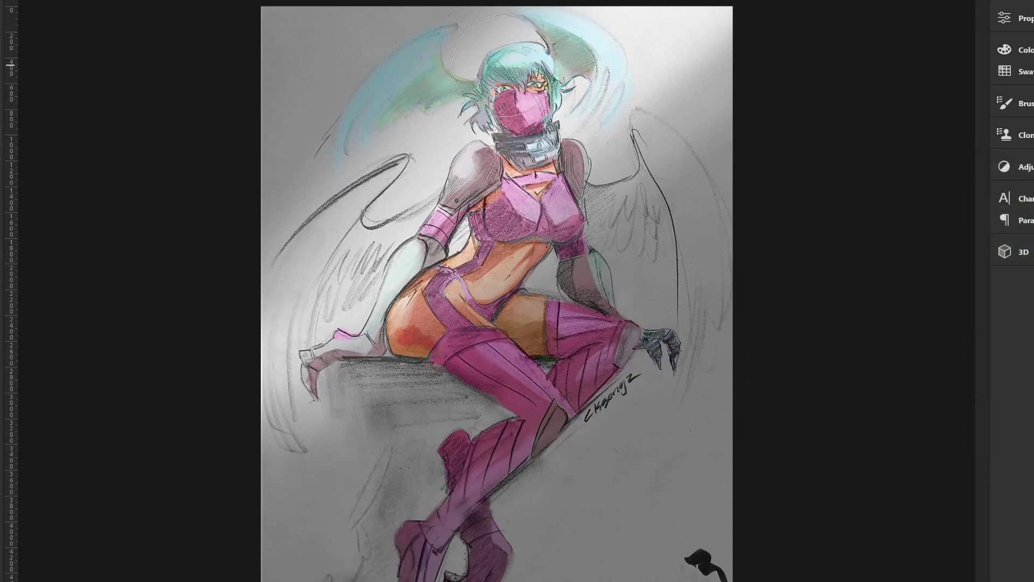
# Step: Add white highlights on the hair, forearm and belly
pyautogui.moveTo(518, 49); pyautogui.dragTo(500, 61)
pyautogui.moveTo(418, 265)
pyautogui.mouseDown()
pyautogui.moveTo(418, 246)
pyautogui.moveTo(401, 296)
pyautogui.mouseUp()
pyautogui.moveTo(486, 299); pyautogui.dragTo(504, 288)
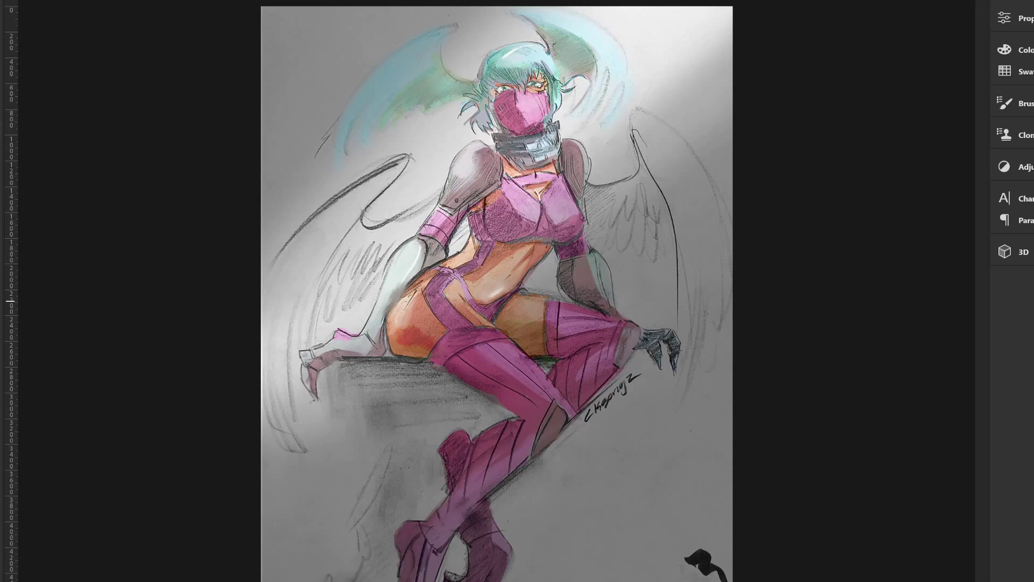
# Step: Brush soft highlights along the hip and thigh edge, upper arm, shoulder pad, hair tip and left wing
pyautogui.moveTo(401, 313); pyautogui.dragTo(434, 272)
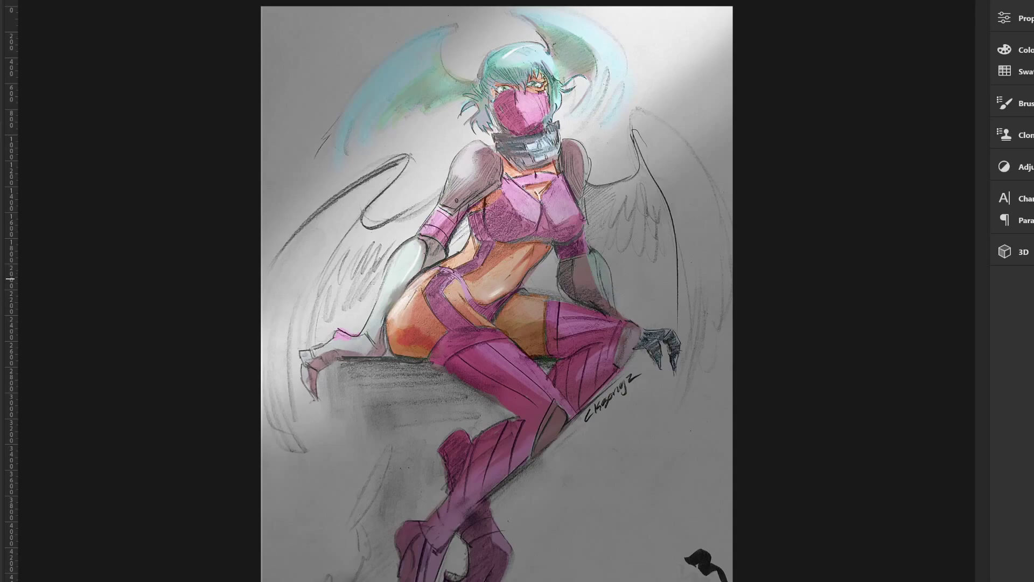
pyautogui.moveTo(426, 273); pyautogui.dragTo(386, 339)
pyautogui.press('ctrl')
pyautogui.moveTo(406, 321)
pyautogui.mouseDown()
pyautogui.moveTo(388, 293)
pyautogui.moveTo(398, 289)
pyautogui.mouseUp()
pyautogui.moveTo(417, 246); pyautogui.dragTo(402, 269)
pyautogui.moveTo(462, 173); pyautogui.dragTo(461, 156)
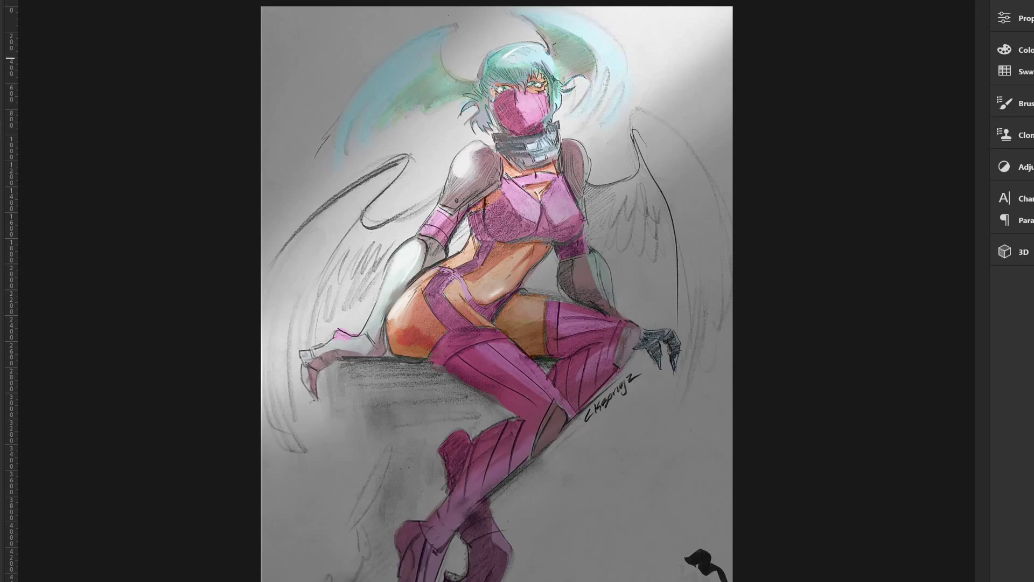
pyautogui.moveTo(545, 21); pyautogui.dragTo(558, 12)
pyautogui.moveTo(420, 53); pyautogui.dragTo(459, 26)
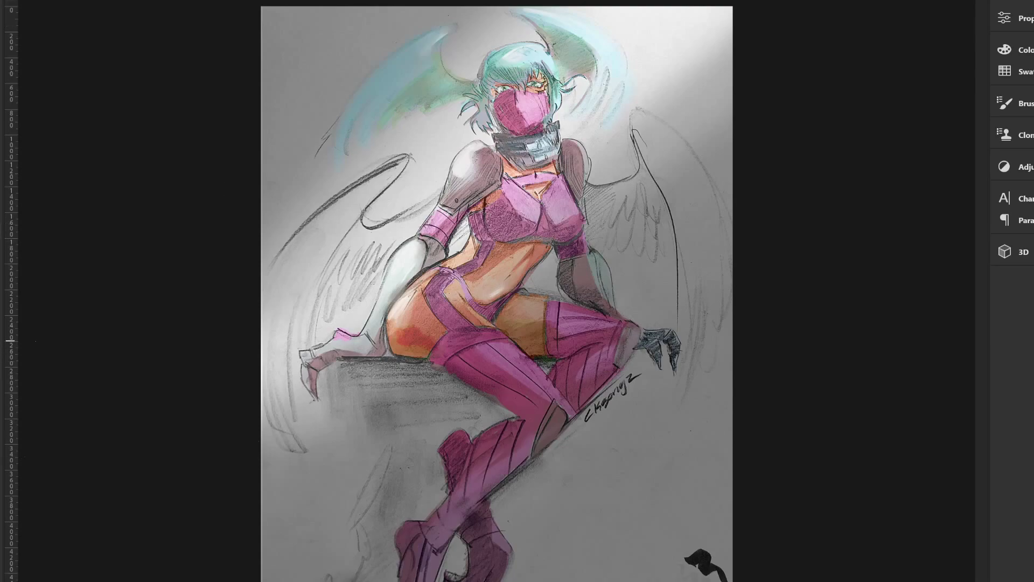
# Step: Apply Filter > Blur > Gaussian Blur with a 23.5-pixel radius
pyautogui.hotkey('alt', 't')
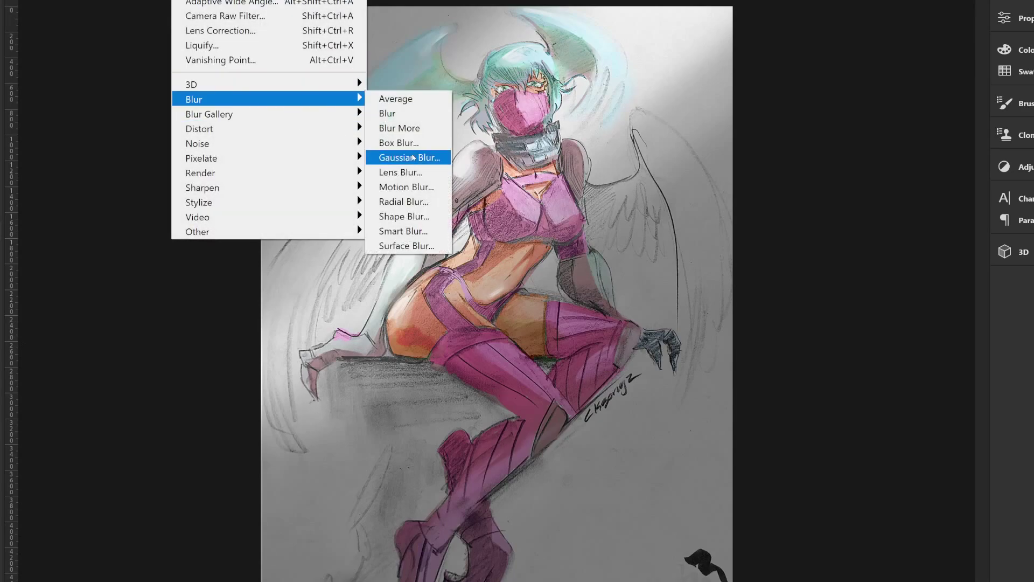
pyautogui.click(410, 158)
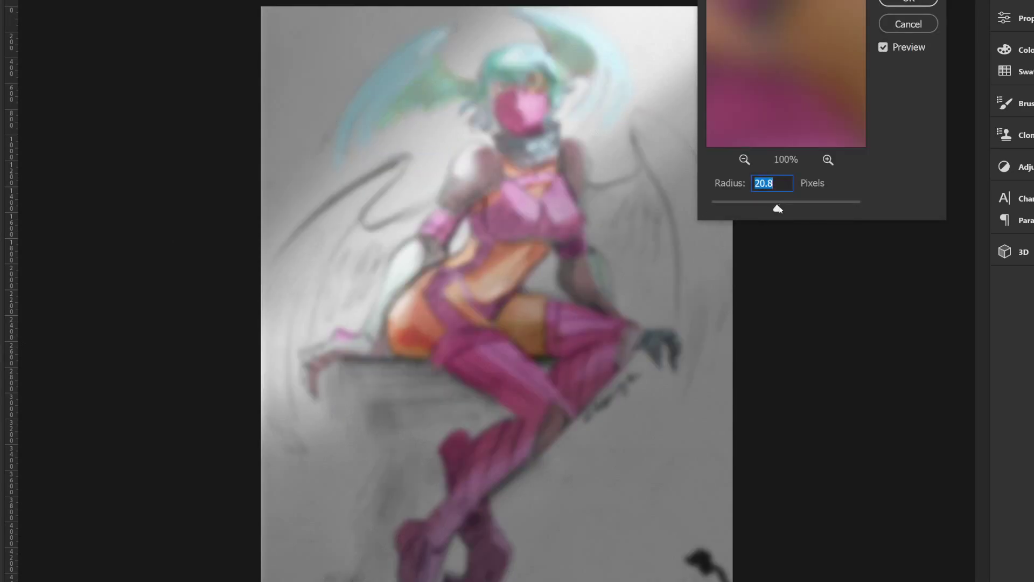
pyautogui.click(776, 208)
pyautogui.moveTo(775, 209); pyautogui.dragTo(779, 208)
pyautogui.press('Return')
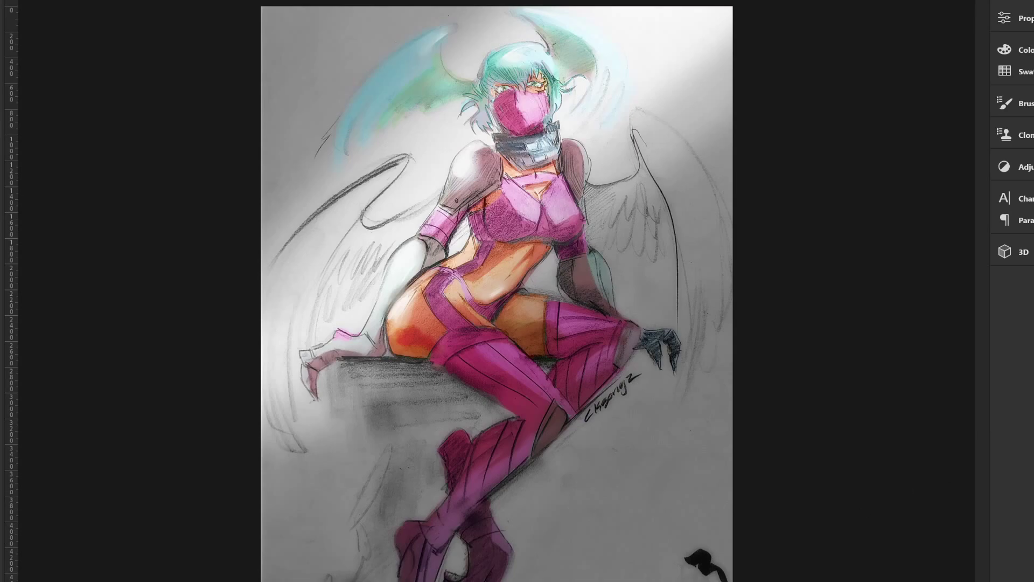
pyautogui.moveTo(773, 554); pyautogui.dragTo(670, 566)
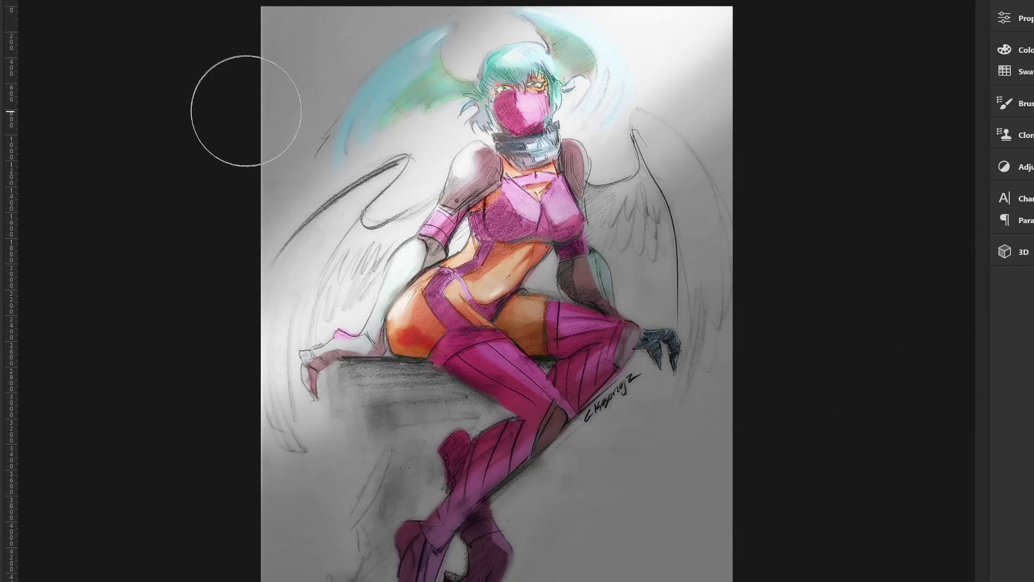
pyautogui.moveTo(247, 111)
pyautogui.mouseDown()
pyautogui.moveTo(232, 131)
pyautogui.moveTo(266, 157)
pyautogui.moveTo(302, 65)
pyautogui.mouseUp()
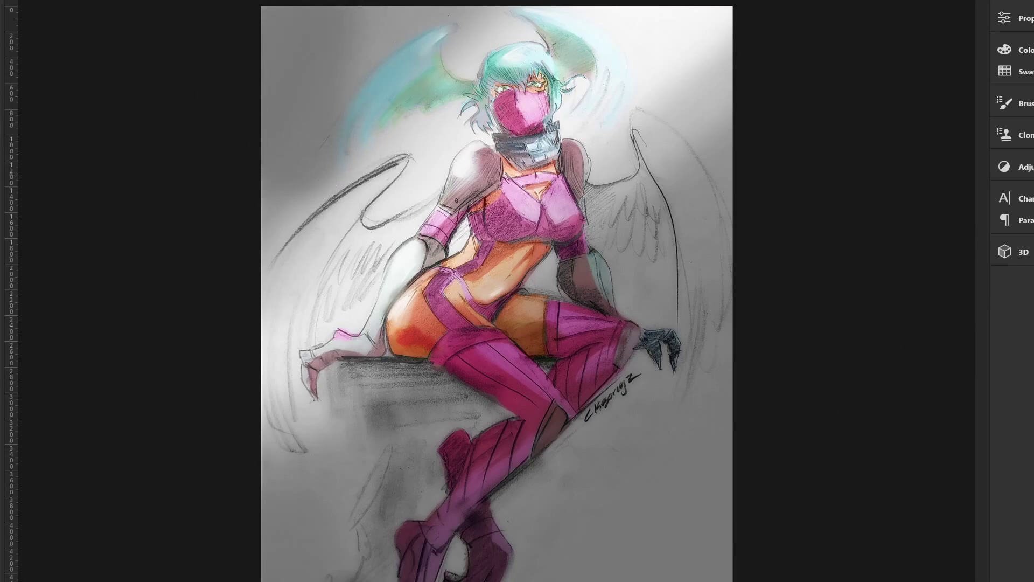
pyautogui.moveTo(281, 171); pyautogui.dragTo(405, 16)
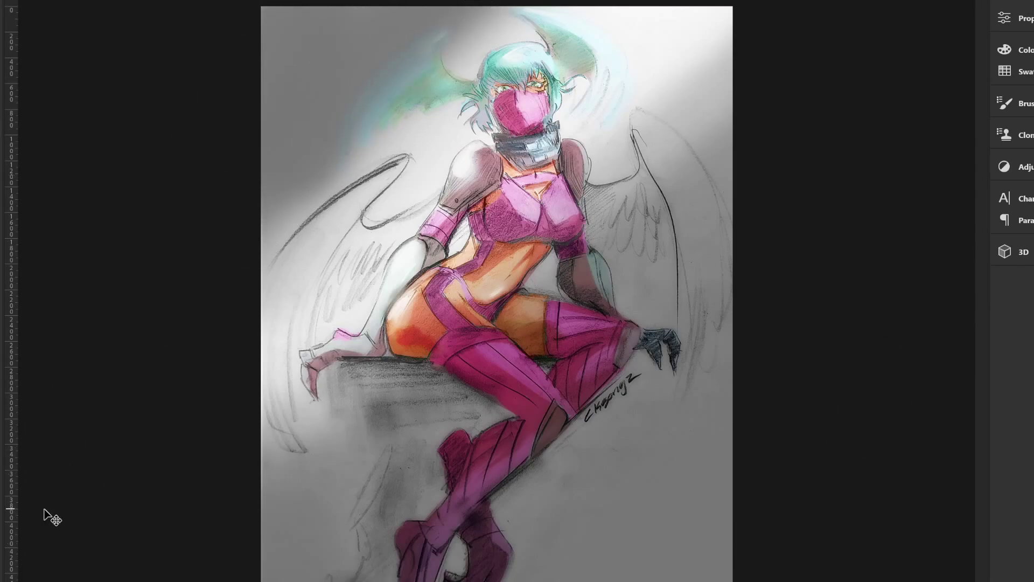
pyautogui.hotkey('ctrl', 'z')
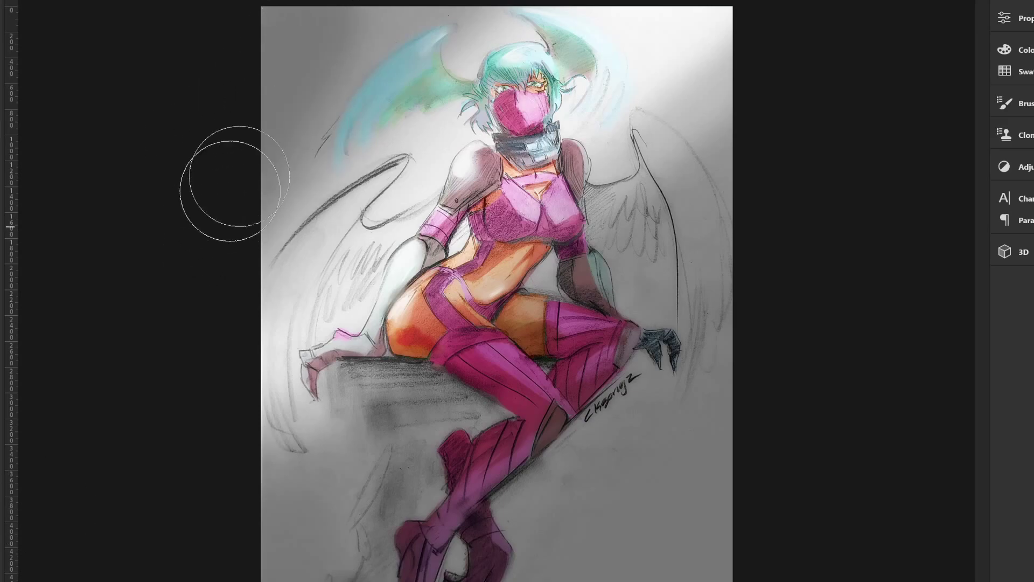
pyautogui.moveTo(318, 155); pyautogui.dragTo(340, 117)
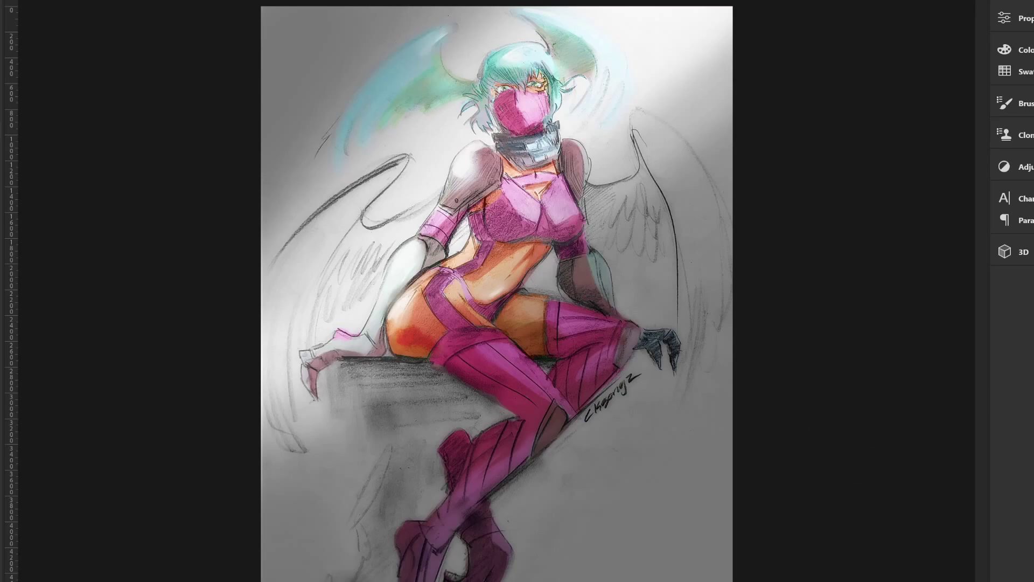
# Step: Pick a peach colour and paint a wash over the left wing
pyautogui.click(6, 420)
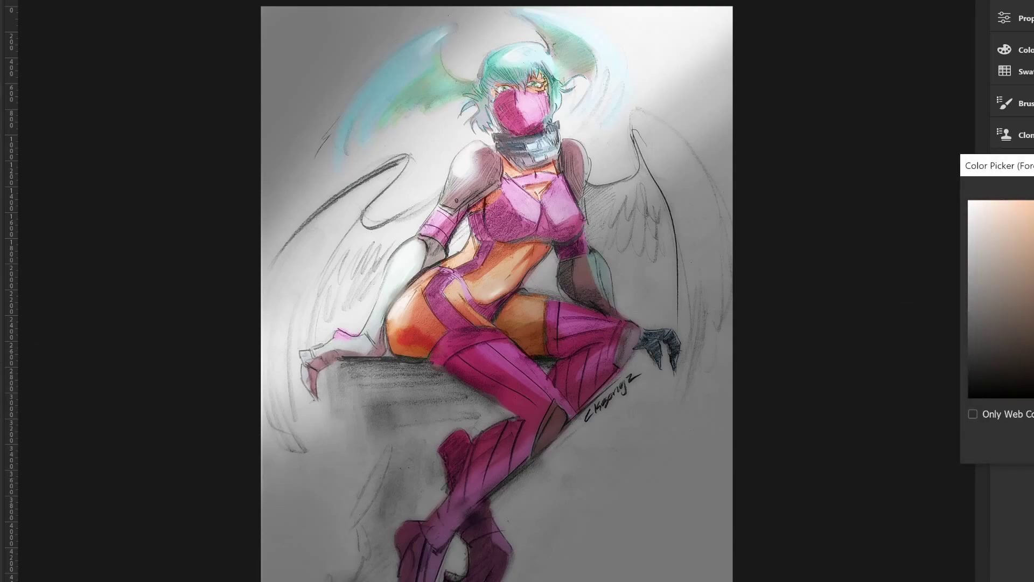
pyautogui.press('Return')
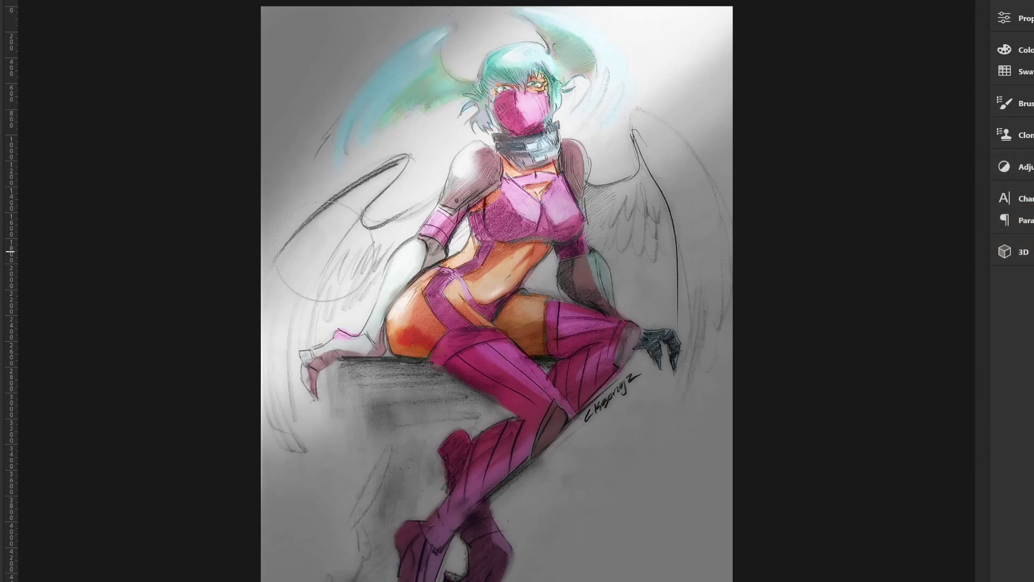
pyautogui.moveTo(371, 232); pyautogui.dragTo(281, 293)
pyautogui.moveTo(384, 216); pyautogui.dragTo(302, 302)
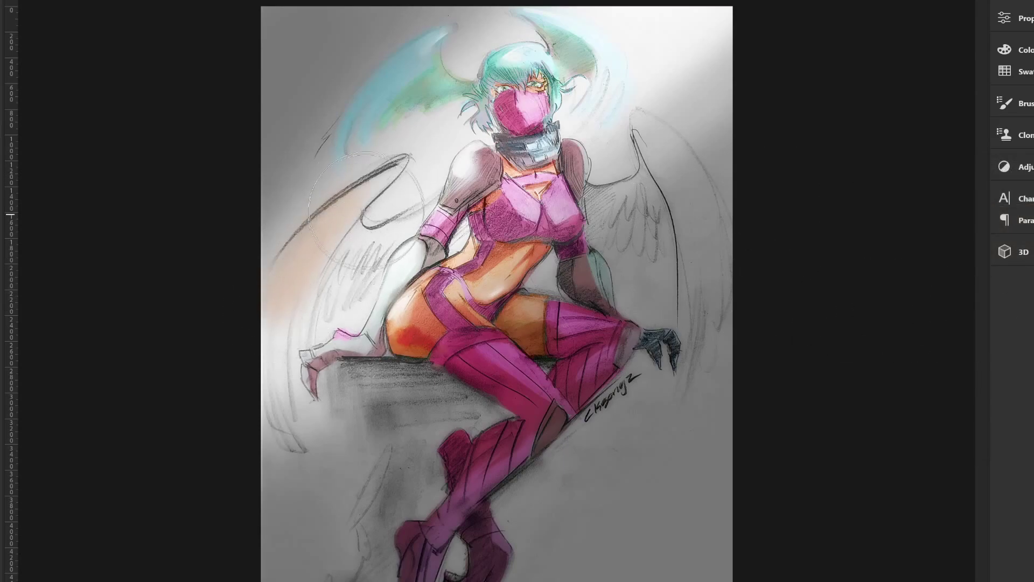
pyautogui.moveTo(396, 172)
pyautogui.mouseDown()
pyautogui.moveTo(286, 318)
pyautogui.moveTo(286, 304)
pyautogui.mouseUp()
pyautogui.moveTo(383, 178); pyautogui.dragTo(264, 334)
pyautogui.moveTo(291, 289); pyautogui.dragTo(261, 345)
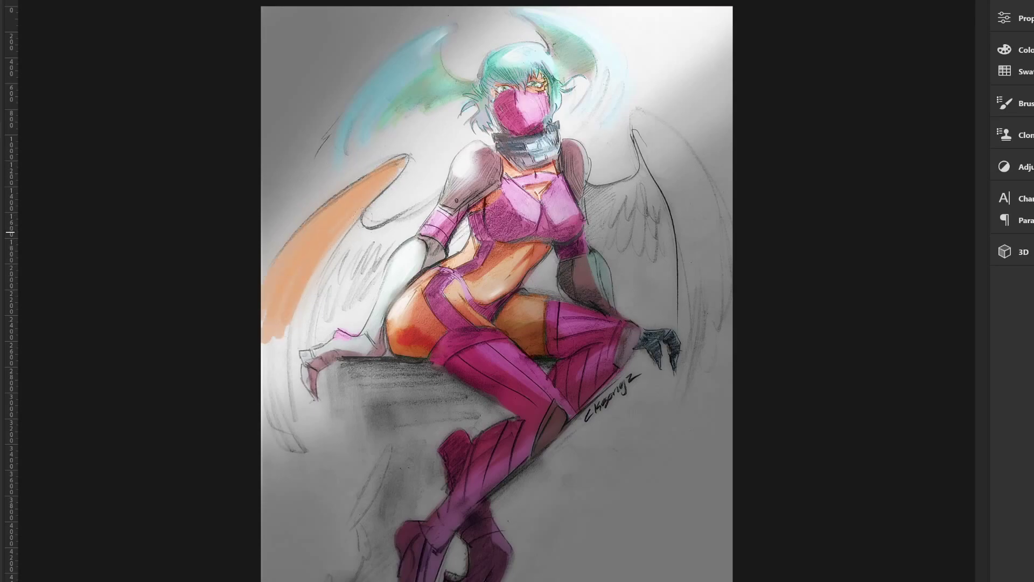
pyautogui.moveTo(358, 230)
pyautogui.mouseDown()
pyautogui.moveTo(396, 227)
pyautogui.moveTo(430, 206)
pyautogui.moveTo(375, 234)
pyautogui.mouseUp()
# Step: Pick pale yellow and hatch it over the left wing's lower feathers, keeping the cream strokes
pyautogui.click(6, 442)
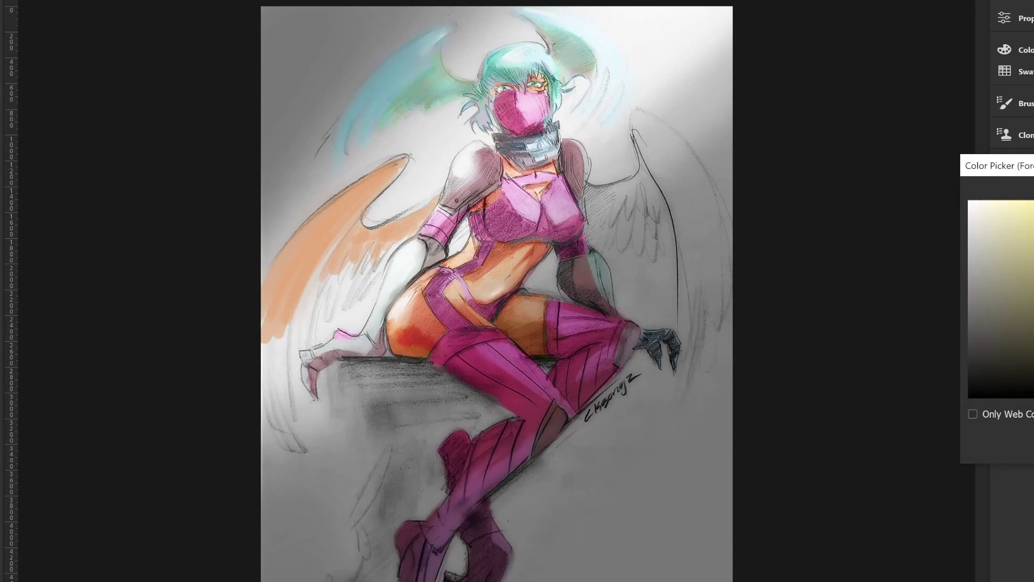
pyautogui.click(1008, 214)
pyautogui.press('Return')
pyautogui.moveTo(295, 457)
pyautogui.mouseDown()
pyautogui.moveTo(265, 345)
pyautogui.moveTo(284, 315)
pyautogui.mouseUp()
pyautogui.moveTo(302, 380); pyautogui.dragTo(326, 264)
pyautogui.moveTo(320, 339)
pyautogui.mouseDown()
pyautogui.moveTo(339, 267)
pyautogui.moveTo(358, 256)
pyautogui.mouseUp()
pyautogui.moveTo(364, 297)
pyautogui.mouseDown()
pyautogui.moveTo(385, 249)
pyautogui.moveTo(412, 226)
pyautogui.mouseUp()
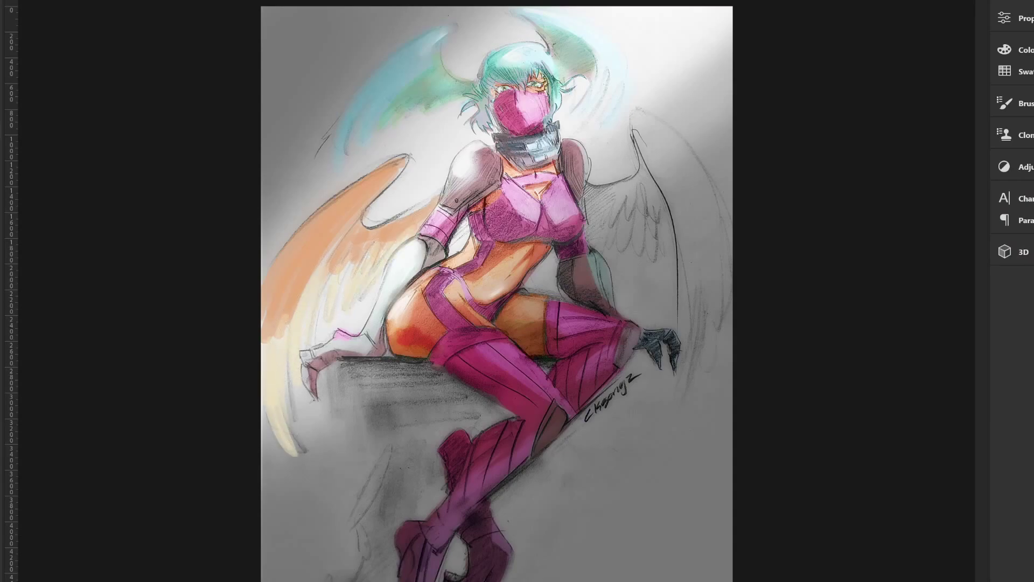
pyautogui.moveTo(286, 409); pyautogui.dragTo(387, 172)
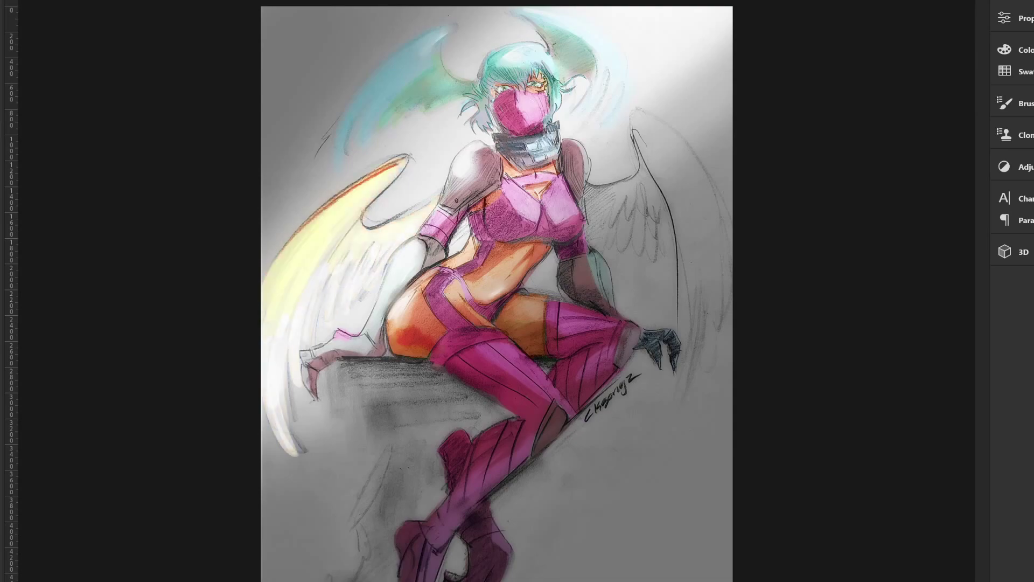
pyautogui.hotkey('ctrl', 'z')
pyautogui.hotkey('ctrl', 'shift', 'z')
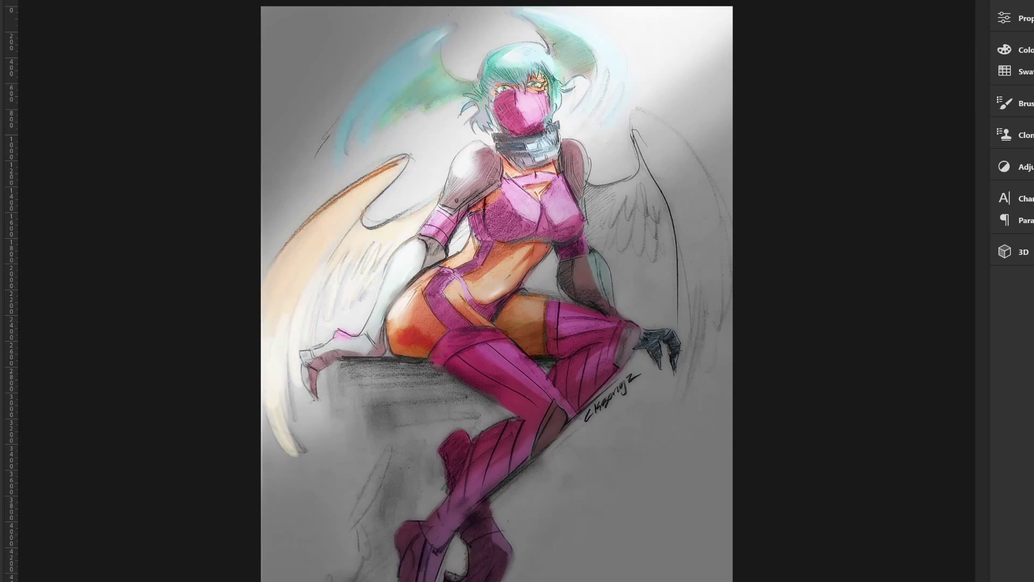
pyautogui.hotkey('ctrl', 'z')
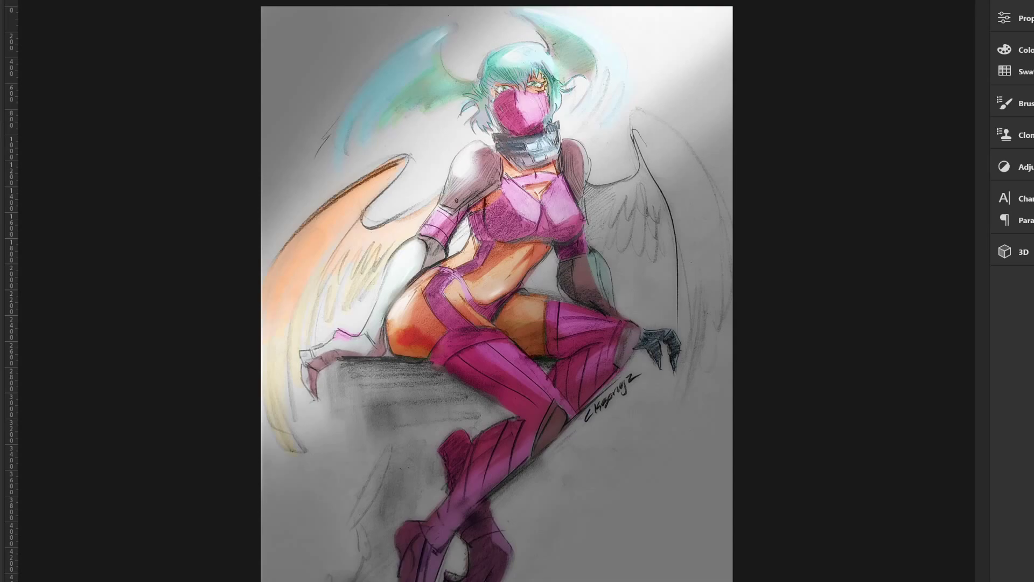
pyautogui.hotkey('ctrl', 'shift', 'z')
# Step: Brush beige-peach feather strokes down the right wing out to the canvas edge
pyautogui.moveTo(587, 195)
pyautogui.mouseDown()
pyautogui.moveTo(608, 245)
pyautogui.moveTo(622, 210)
pyautogui.mouseUp()
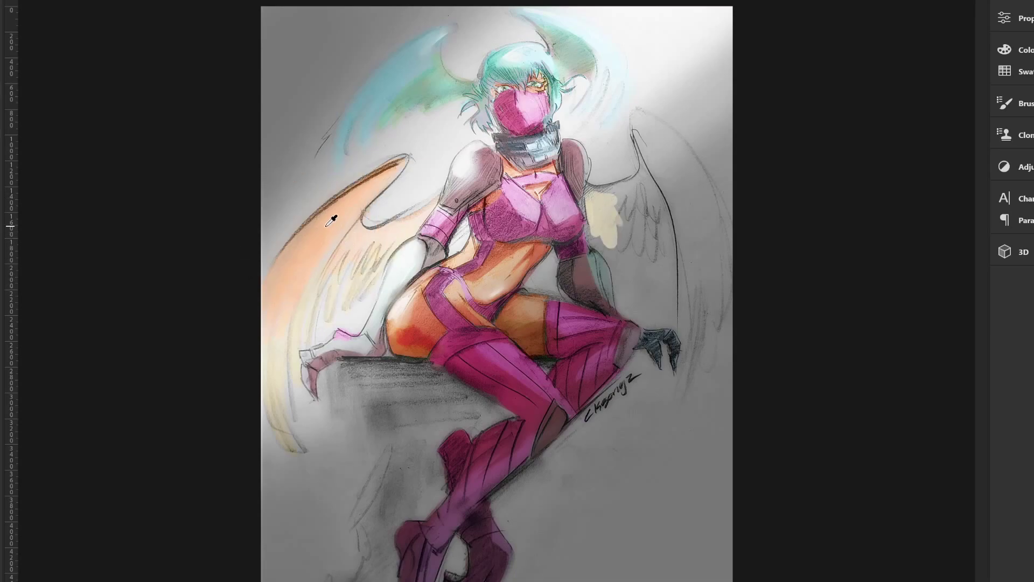
pyautogui.moveTo(590, 231)
pyautogui.mouseDown()
pyautogui.moveTo(589, 200)
pyautogui.moveTo(597, 240)
pyautogui.moveTo(617, 215)
pyautogui.mouseUp()
pyautogui.moveTo(600, 250)
pyautogui.mouseDown()
pyautogui.moveTo(624, 194)
pyautogui.moveTo(626, 217)
pyautogui.moveTo(628, 185)
pyautogui.moveTo(654, 175)
pyautogui.moveTo(636, 253)
pyautogui.mouseUp()
pyautogui.moveTo(650, 178); pyautogui.dragTo(642, 216)
pyautogui.moveTo(643, 157)
pyautogui.mouseDown()
pyautogui.moveTo(646, 232)
pyautogui.moveTo(677, 356)
pyautogui.mouseUp()
pyautogui.moveTo(668, 178)
pyautogui.mouseDown()
pyautogui.moveTo(687, 352)
pyautogui.moveTo(680, 394)
pyautogui.mouseUp()
pyautogui.moveTo(665, 151); pyautogui.dragTo(700, 356)
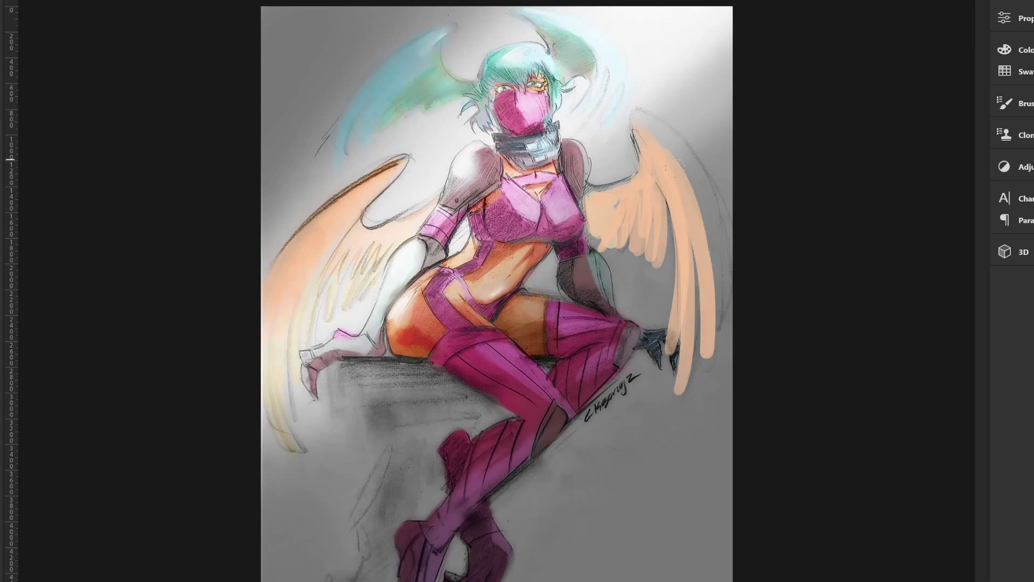
pyautogui.moveTo(695, 177); pyautogui.dragTo(711, 337)
pyautogui.moveTo(700, 154)
pyautogui.mouseDown()
pyautogui.moveTo(723, 225)
pyautogui.moveTo(728, 186)
pyautogui.mouseUp()
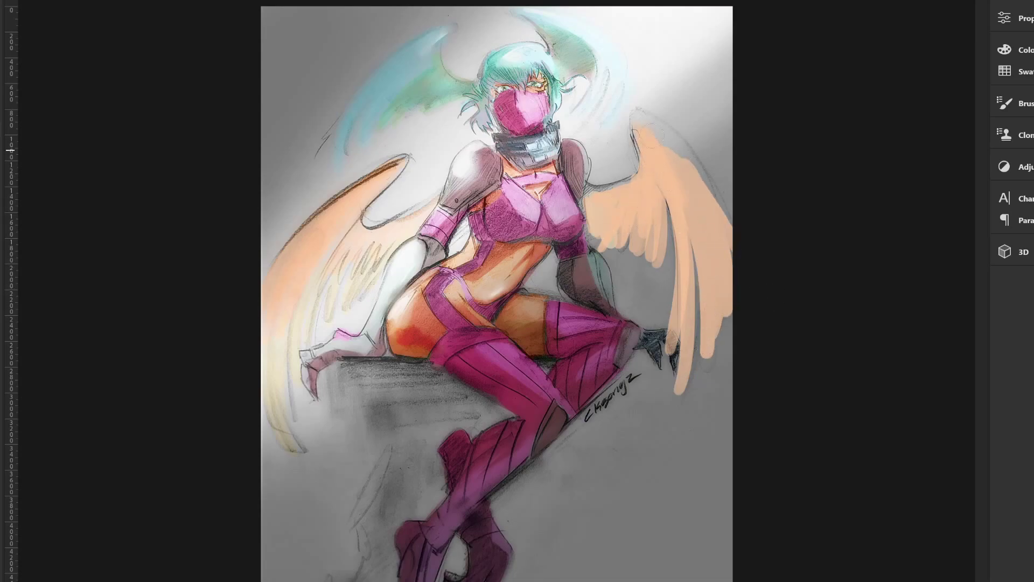
pyautogui.moveTo(681, 203)
pyautogui.mouseDown()
pyautogui.moveTo(651, 125)
pyautogui.moveTo(725, 248)
pyautogui.mouseUp()
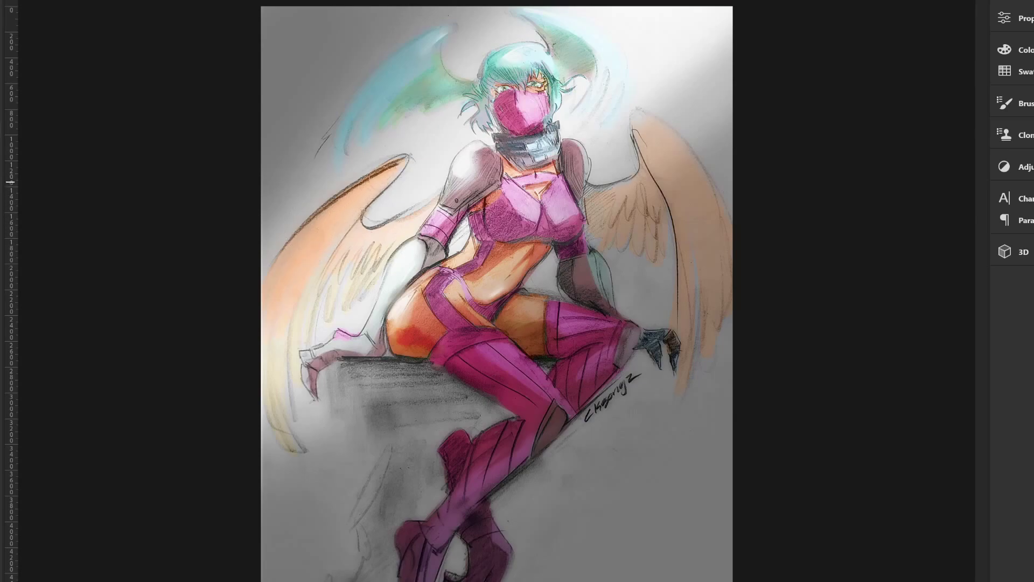
# Step: Pick dark brown and shade the left wing's upper edge toward its tip
pyautogui.click(5, 428)
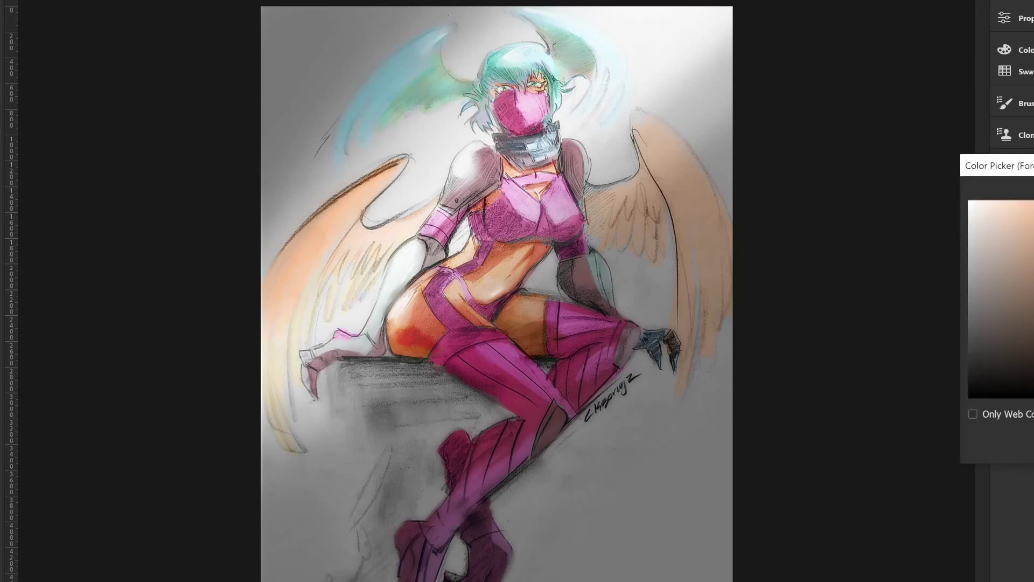
pyautogui.press('Return')
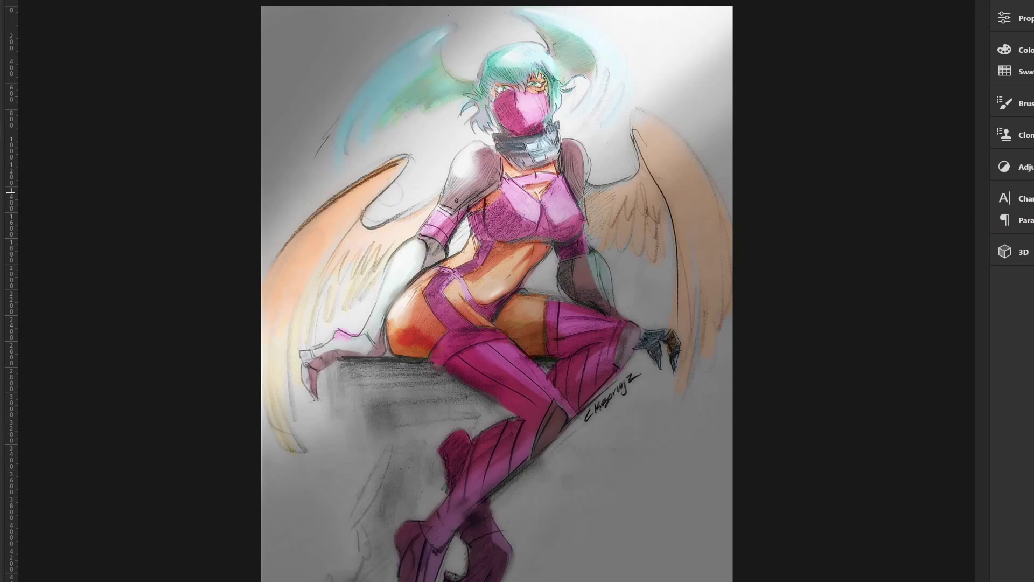
pyautogui.moveTo(293, 291); pyautogui.dragTo(391, 170)
pyautogui.moveTo(315, 278); pyautogui.dragTo(393, 164)
pyautogui.moveTo(289, 304); pyautogui.dragTo(393, 167)
pyautogui.moveTo(314, 270); pyautogui.dragTo(394, 170)
pyautogui.moveTo(259, 345); pyautogui.dragTo(393, 167)
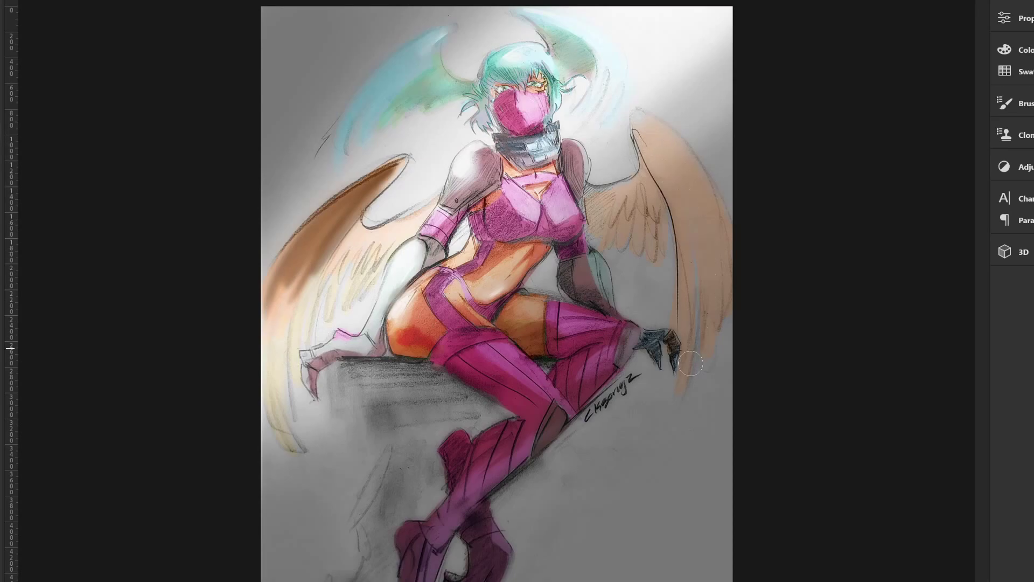
# Step: Add tan along the right wing's outer edge and darken the left wing's outer and inner areas
pyautogui.moveTo(692, 296); pyautogui.dragTo(692, 375)
pyautogui.moveTo(717, 211); pyautogui.dragTo(708, 361)
pyautogui.moveTo(730, 248); pyautogui.dragTo(728, 307)
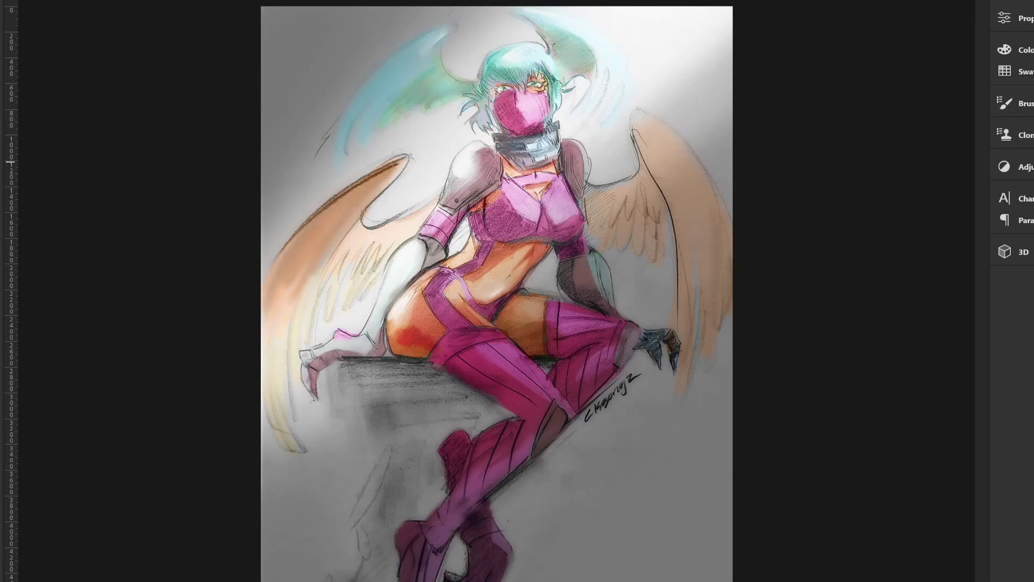
pyautogui.moveTo(402, 165)
pyautogui.mouseDown()
pyautogui.moveTo(369, 204)
pyautogui.moveTo(267, 282)
pyautogui.mouseUp()
pyautogui.moveTo(299, 234); pyautogui.dragTo(263, 310)
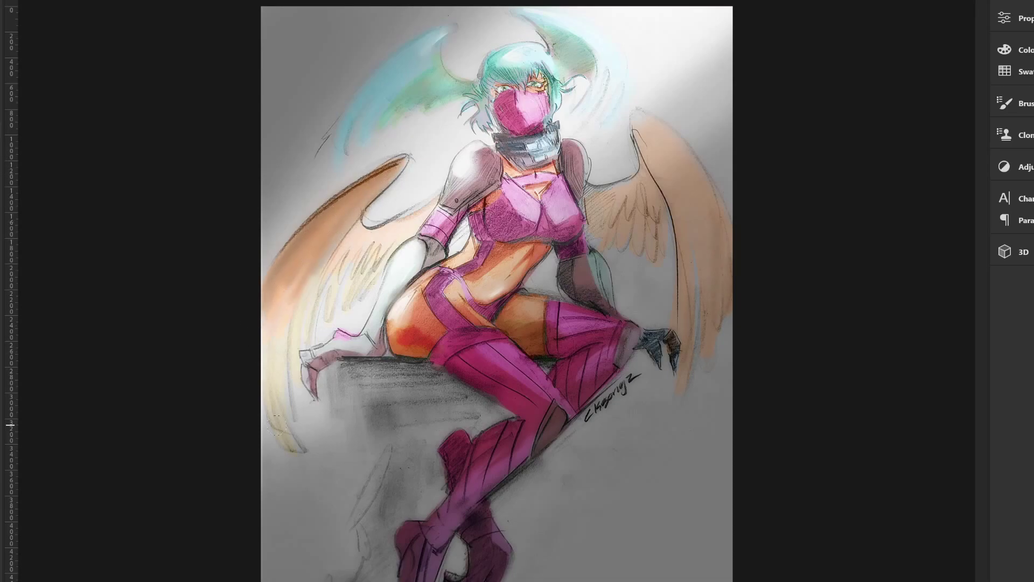
pyautogui.moveTo(348, 242)
pyautogui.mouseDown()
pyautogui.moveTo(360, 225)
pyautogui.moveTo(412, 218)
pyautogui.moveTo(377, 205)
pyautogui.mouseUp()
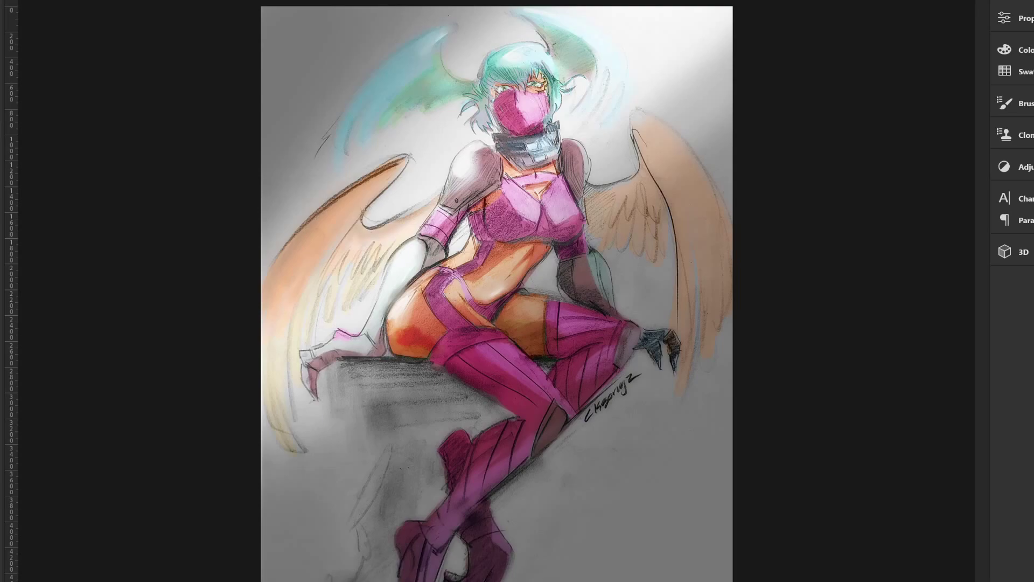
# Step: Zoom in close on the face and choose a dark eyeliner colour
pyautogui.hotkey('ctrl', '+')
pyautogui.hotkey('ctrl', '+')
pyautogui.hotkey('ctrl', '+')
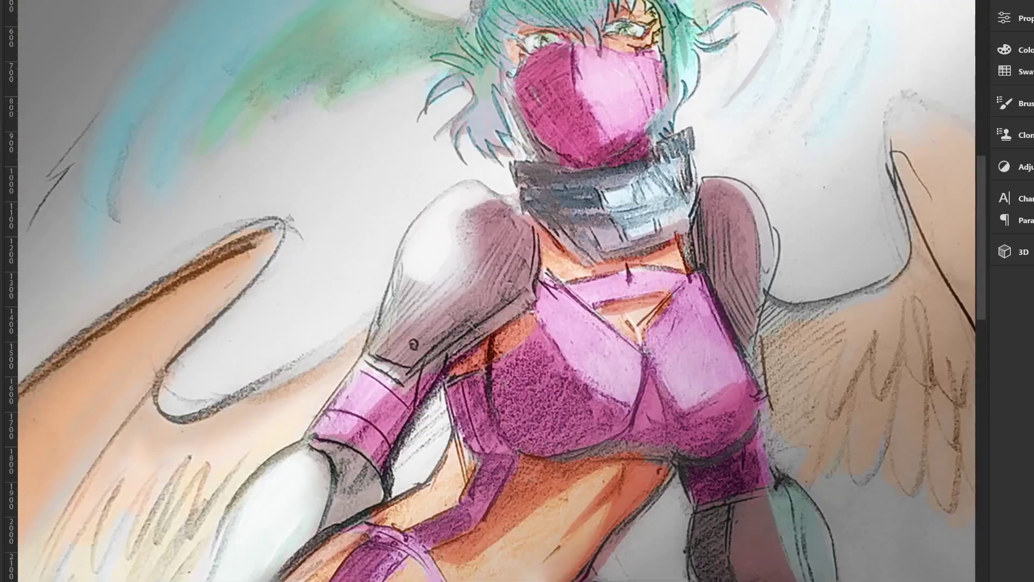
pyautogui.scroll(3, 496, 290)
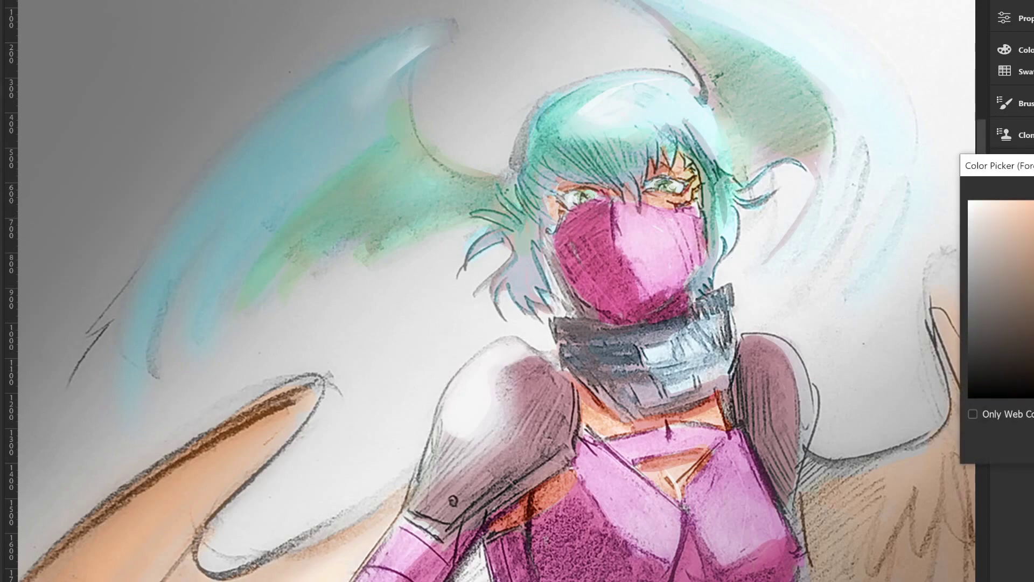
pyautogui.moveTo(1017, 215); pyautogui.dragTo(1017, 227)
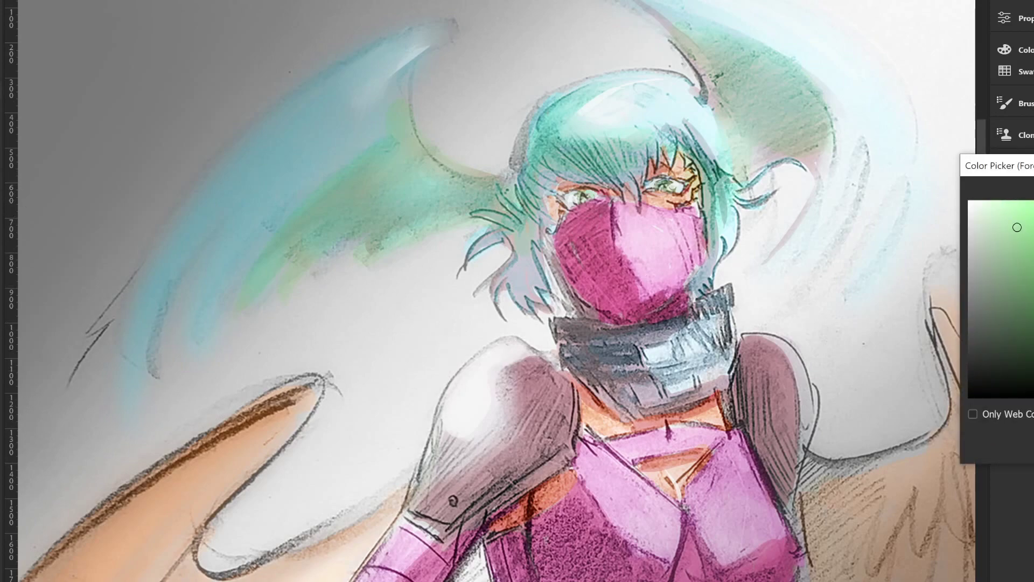
pyautogui.press('Return')
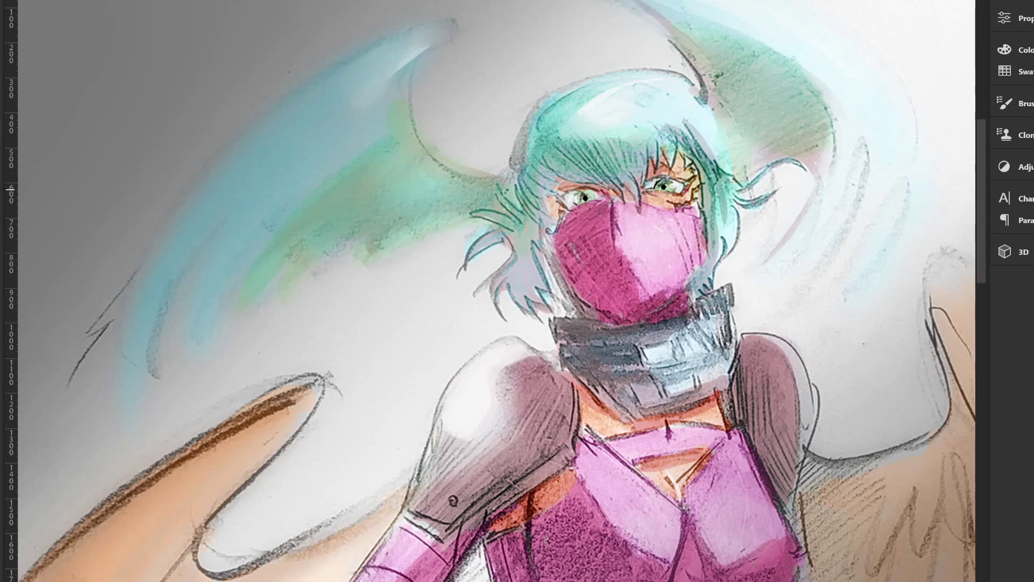
# Step: Ink thick dark eyelid lines over the right and left eyes
pyautogui.moveTo(646, 185); pyautogui.dragTo(694, 179)
pyautogui.moveTo(586, 193)
pyautogui.mouseDown()
pyautogui.moveTo(601, 187)
pyautogui.moveTo(563, 190)
pyautogui.mouseUp()
pyautogui.moveTo(549, 200)
pyautogui.mouseDown()
pyautogui.moveTo(558, 195)
pyautogui.moveTo(546, 193)
pyautogui.mouseUp()
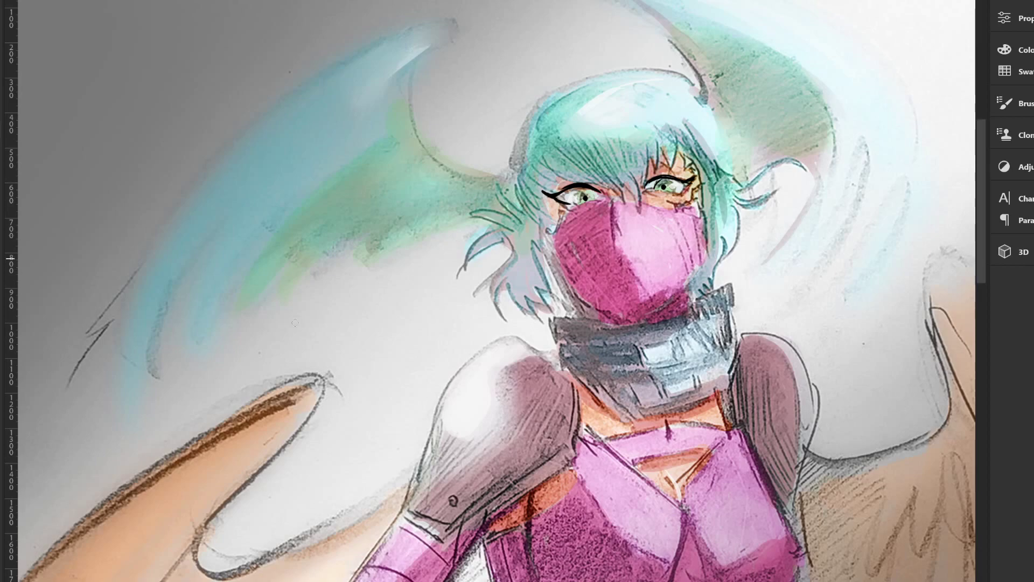
# Step: Choose purple and add short accent marks above and below both eyes
pyautogui.click(5, 258)
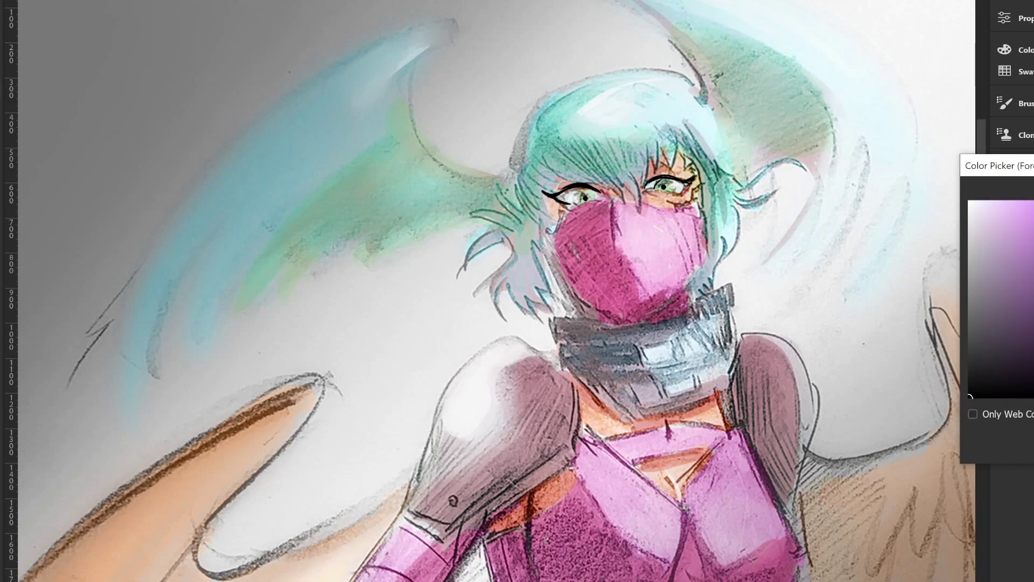
pyautogui.press('Return')
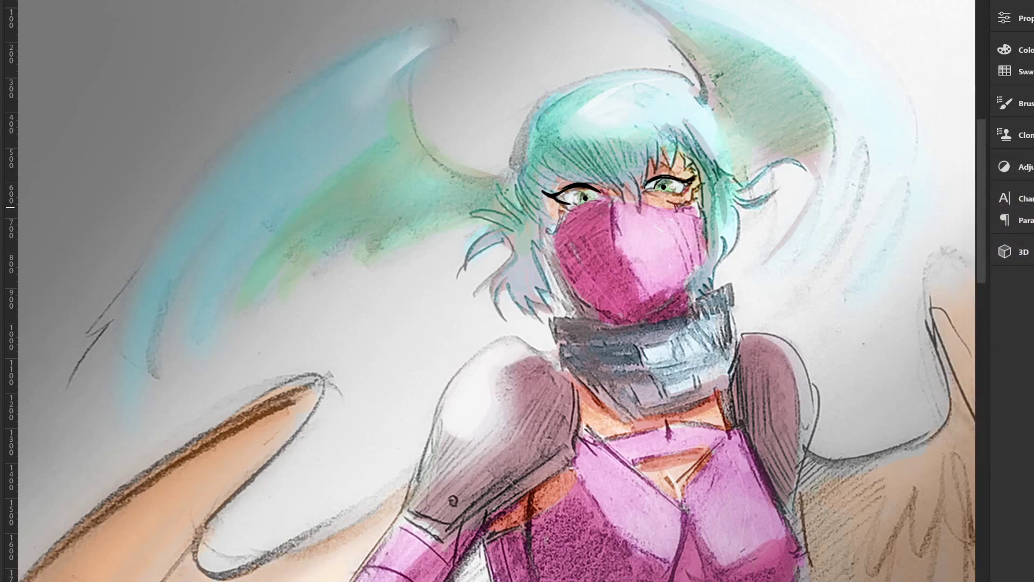
pyautogui.moveTo(673, 209); pyautogui.dragTo(670, 168)
pyautogui.moveTo(566, 202)
pyautogui.mouseDown()
pyautogui.moveTo(560, 219)
pyautogui.moveTo(566, 177)
pyautogui.mouseUp()
pyautogui.moveTo(566, 179); pyautogui.dragTo(564, 192)
pyautogui.moveTo(674, 195); pyautogui.dragTo(677, 211)
# Step: Darken both eyes' lower lids in purple and zoom back out
pyautogui.moveTo(665, 194); pyautogui.dragTo(683, 192)
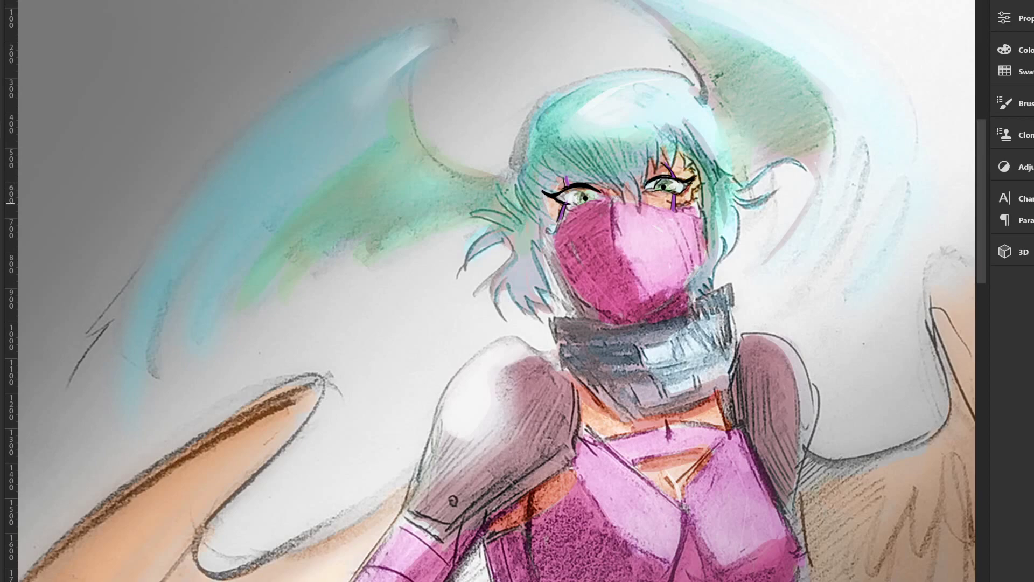
pyautogui.moveTo(571, 204)
pyautogui.mouseDown()
pyautogui.moveTo(603, 204)
pyautogui.moveTo(621, 259)
pyautogui.moveTo(609, 199)
pyautogui.moveTo(614, 212)
pyautogui.moveTo(638, 197)
pyautogui.mouseUp()
pyautogui.hotkey('ctrl', '-')
pyautogui.hotkey('ctrl', '-')
pyautogui.hotkey('ctrl', '-')
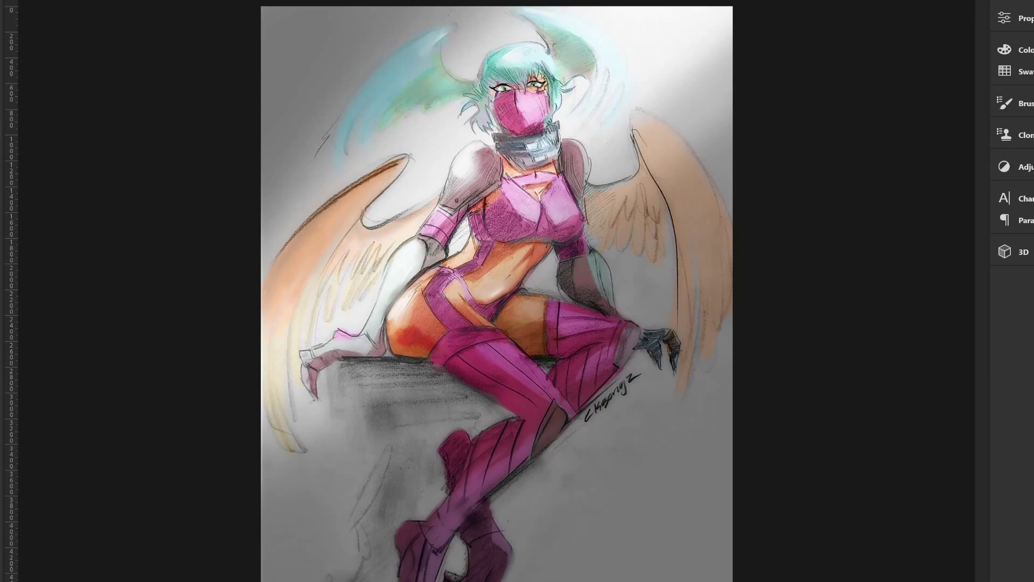
# Step: Decline deleting Layer 23, then apply a Gaussian blur of about 22 pixels
pyautogui.press('Delete')
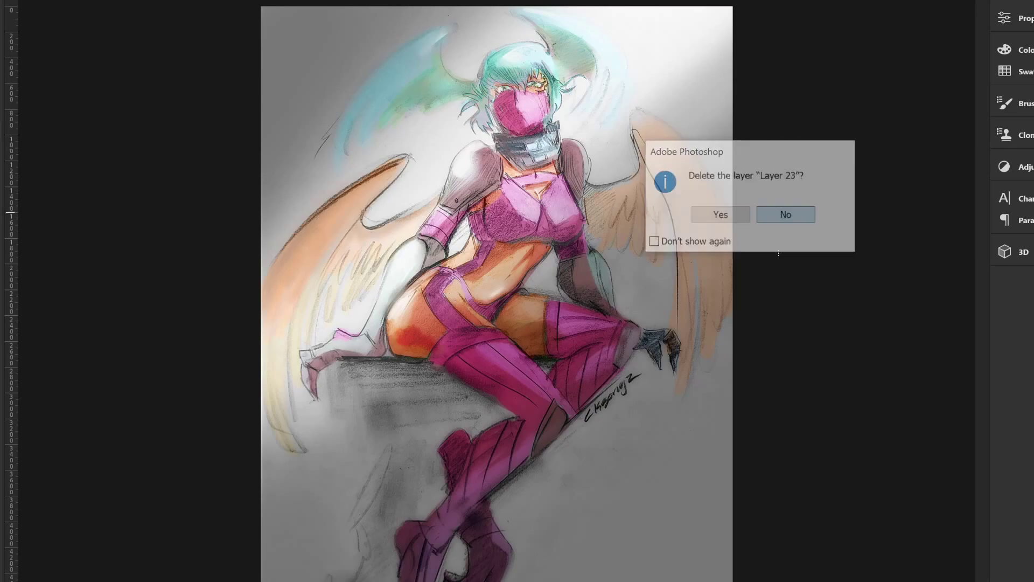
pyautogui.click(796, 216)
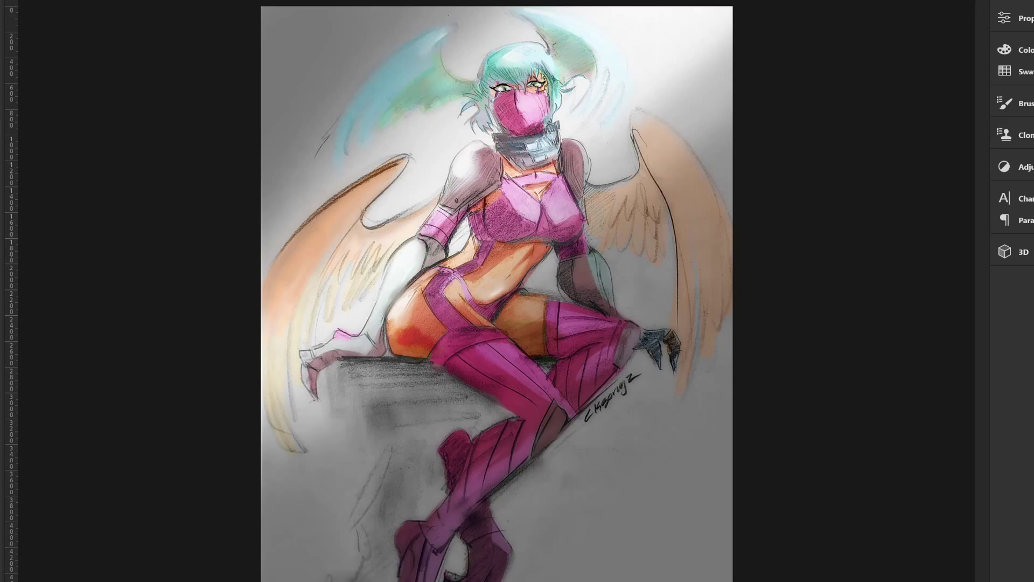
pyautogui.hotkey('alt', 't')
pyautogui.moveTo(242, 98)
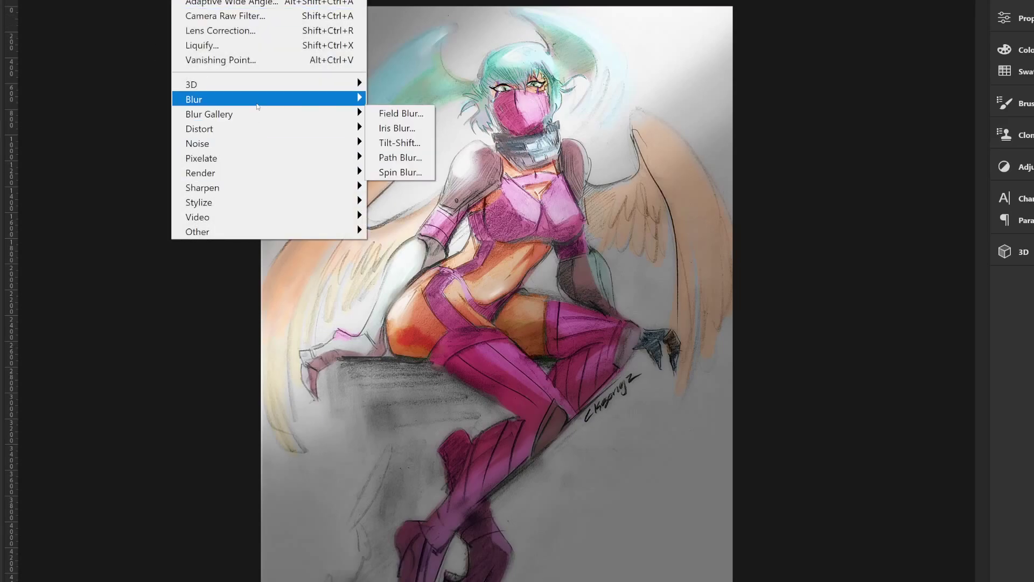
pyautogui.click(396, 157)
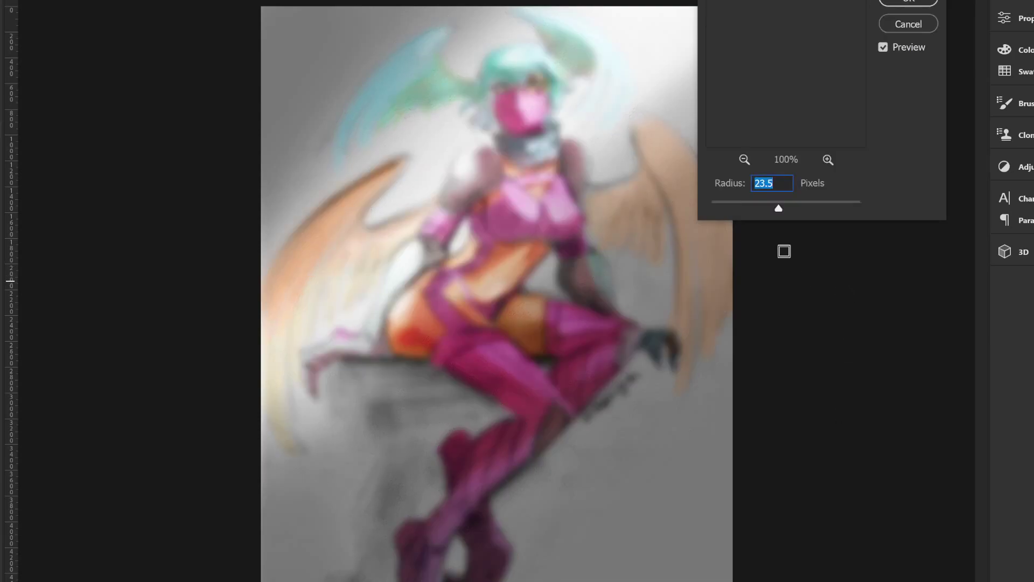
pyautogui.moveTo(782, 211); pyautogui.dragTo(779, 213)
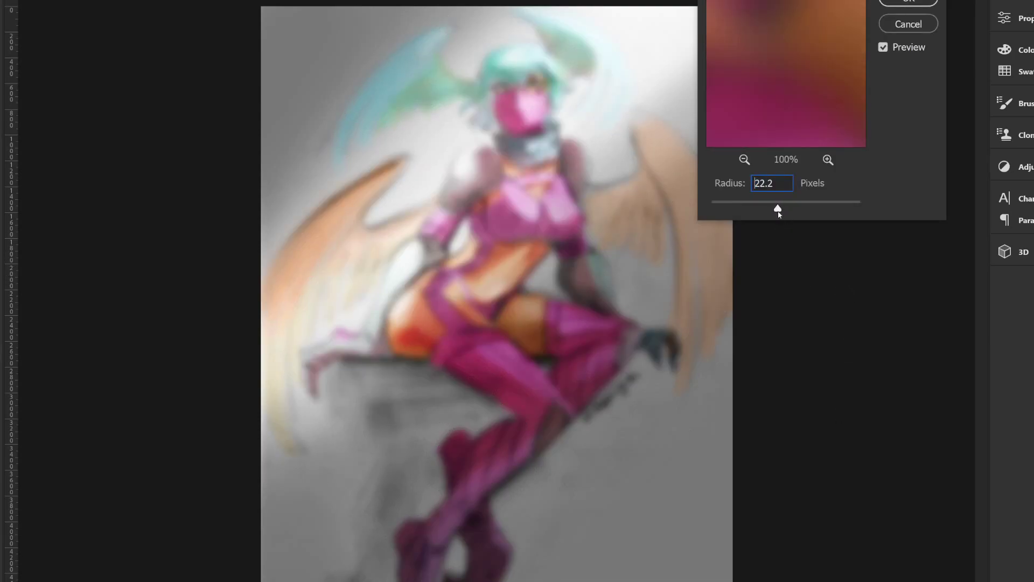
pyautogui.click(908, 3)
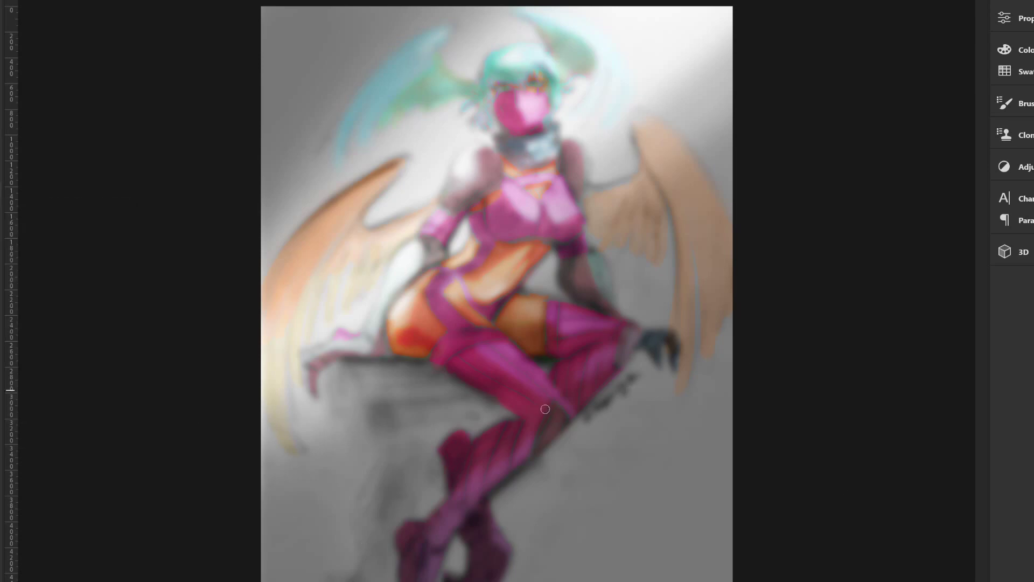
# Step: Erase the blur over torso, wings, hand, face and hair to reveal sharp linework
pyautogui.moveTo(458, 259); pyautogui.dragTo(539, 215)
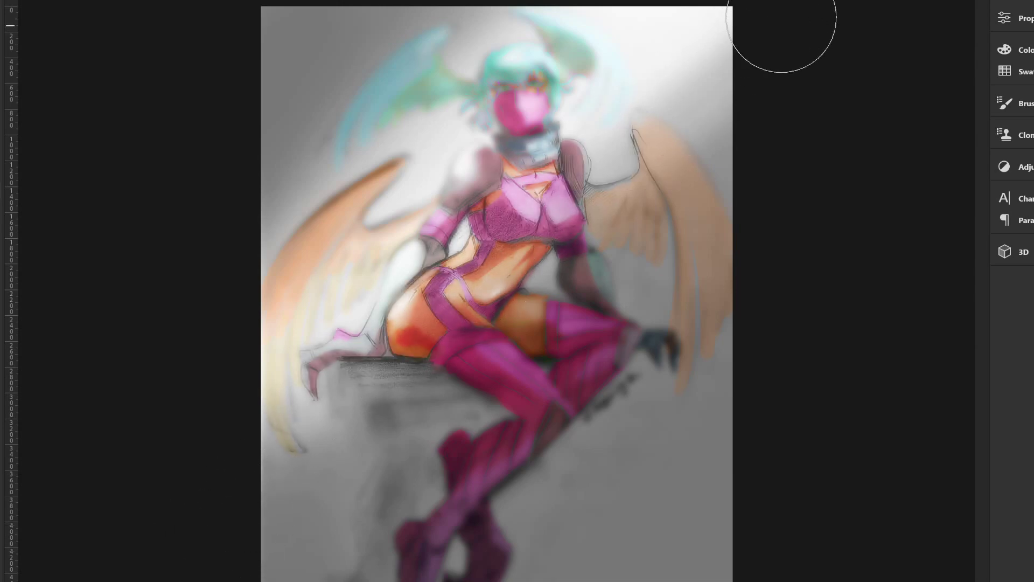
pyautogui.moveTo(593, 97); pyautogui.dragTo(662, 178)
pyautogui.moveTo(317, 372); pyautogui.dragTo(291, 459)
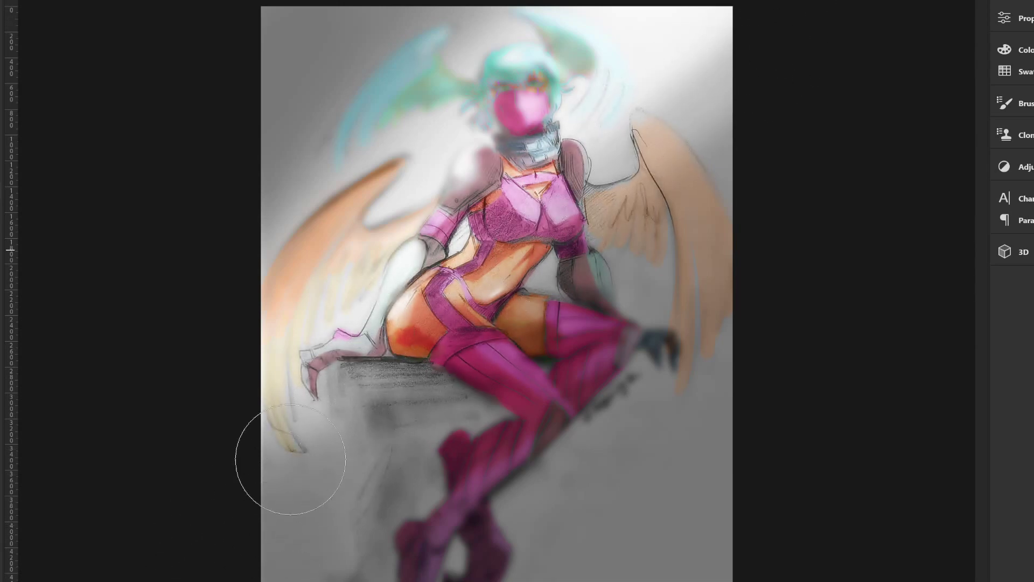
pyautogui.moveTo(533, 92); pyautogui.dragTo(367, 178)
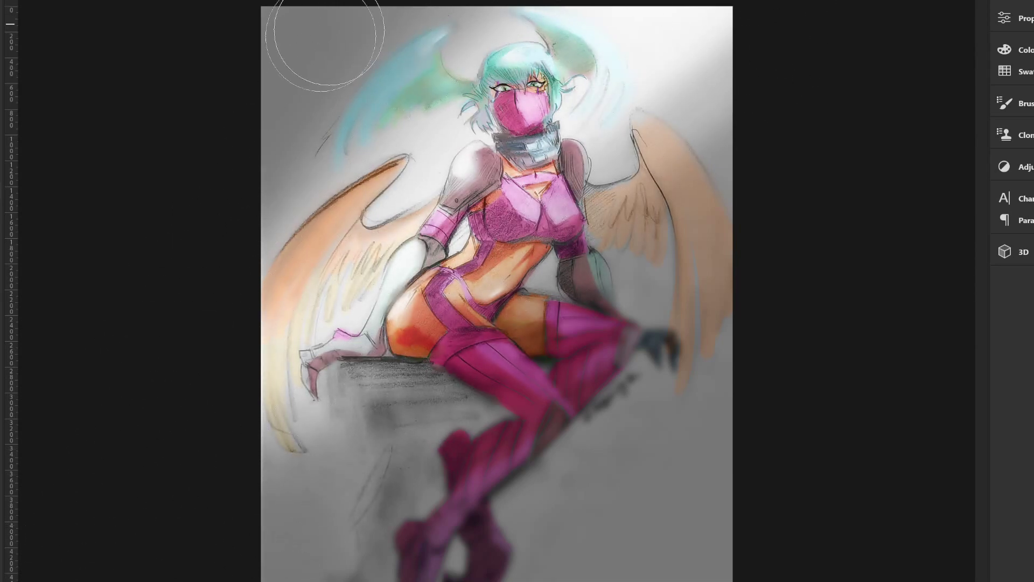
pyautogui.moveTo(213, 102); pyautogui.dragTo(389, 395)
pyautogui.moveTo(763, 54); pyautogui.dragTo(499, 331)
pyautogui.moveTo(269, 539); pyautogui.dragTo(746, 141)
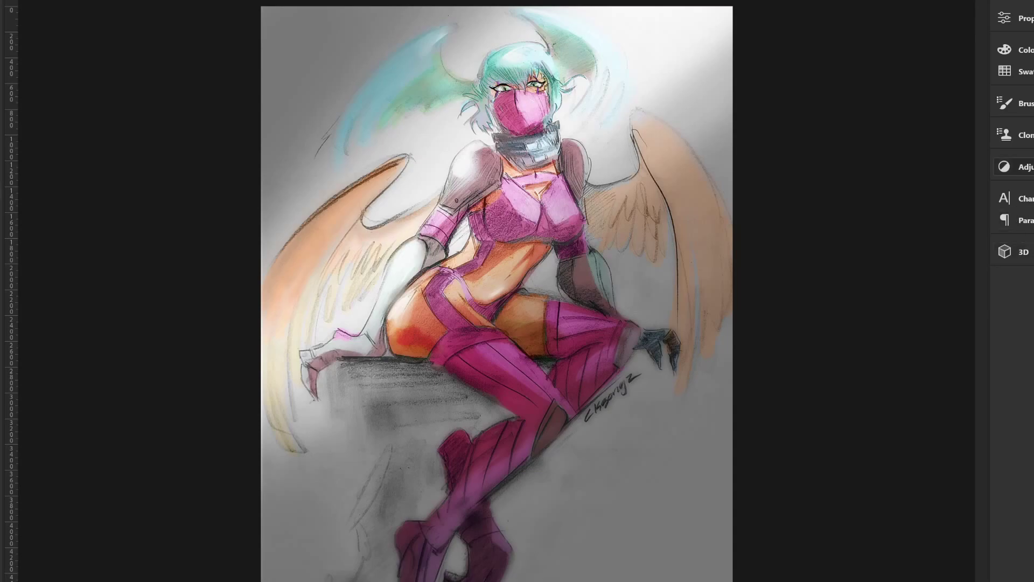
pyautogui.click(1005, 166)
# Step: Add a Curves adjustment: lift the black point, deepen midtones, brighten highlights
pyautogui.click(909, 199)
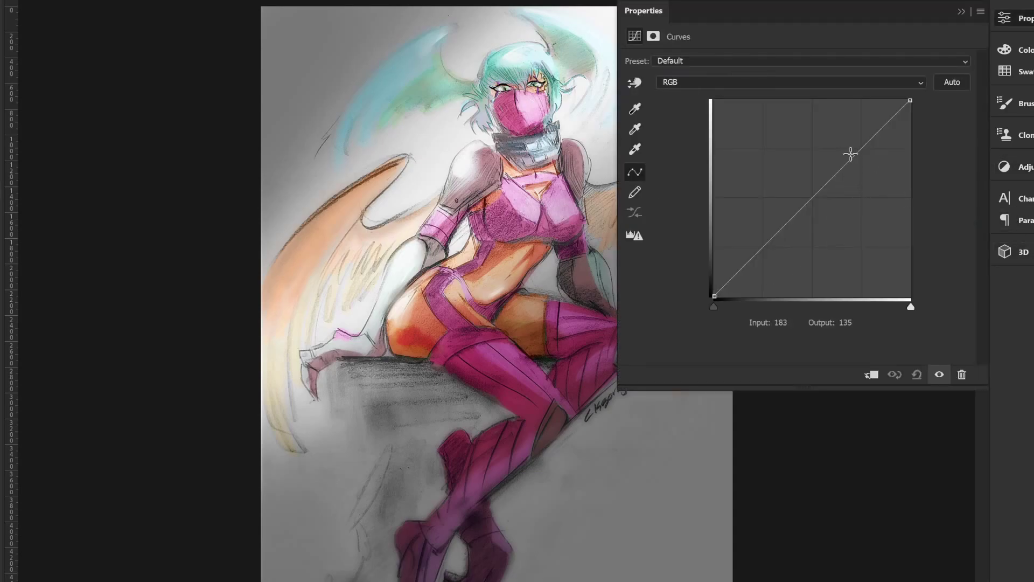
pyautogui.moveTo(852, 156); pyautogui.dragTo(874, 157)
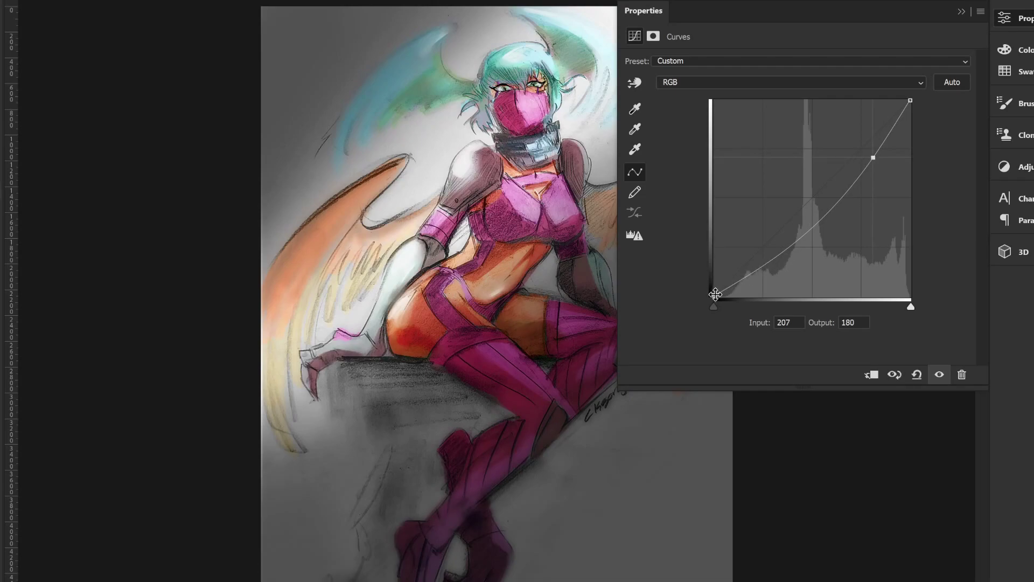
pyautogui.moveTo(713, 298)
pyautogui.mouseDown()
pyautogui.moveTo(715, 254)
pyautogui.moveTo(717, 264)
pyautogui.mouseUp()
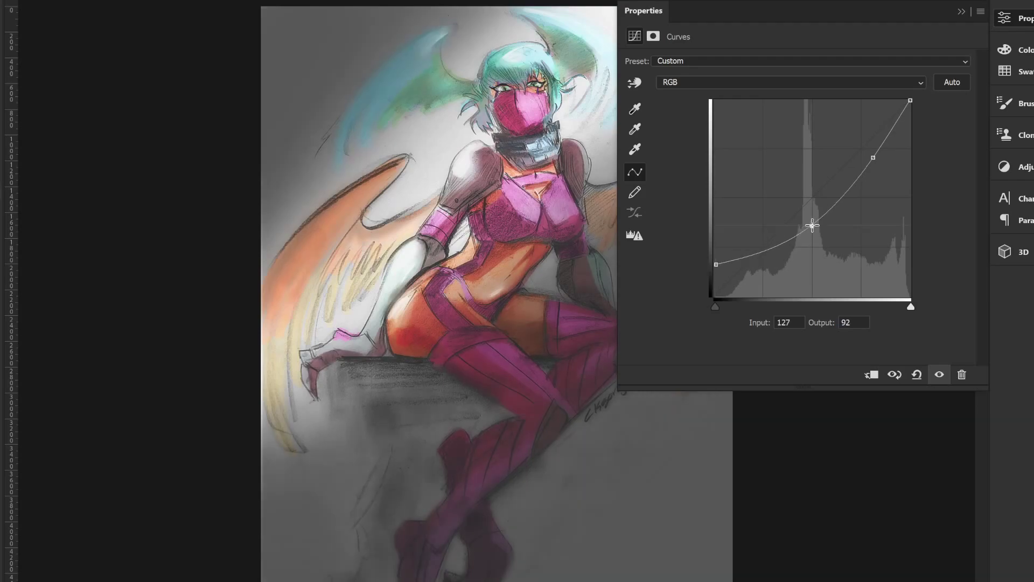
pyautogui.moveTo(813, 221); pyautogui.dragTo(810, 234)
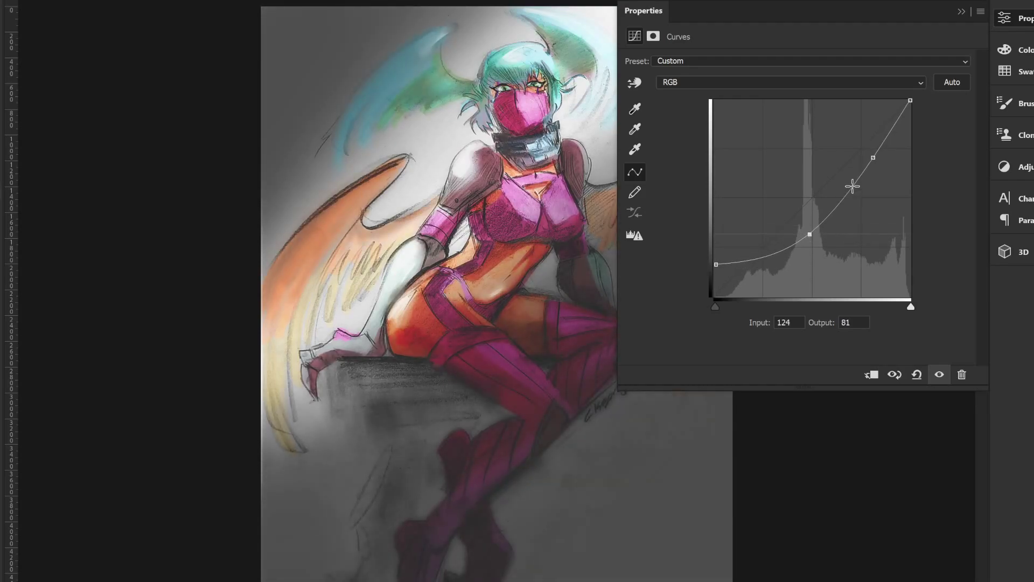
pyautogui.moveTo(857, 182)
pyautogui.mouseDown()
pyautogui.moveTo(845, 172)
pyautogui.moveTo(853, 192)
pyautogui.moveTo(876, 147)
pyautogui.moveTo(886, 151)
pyautogui.mouseUp()
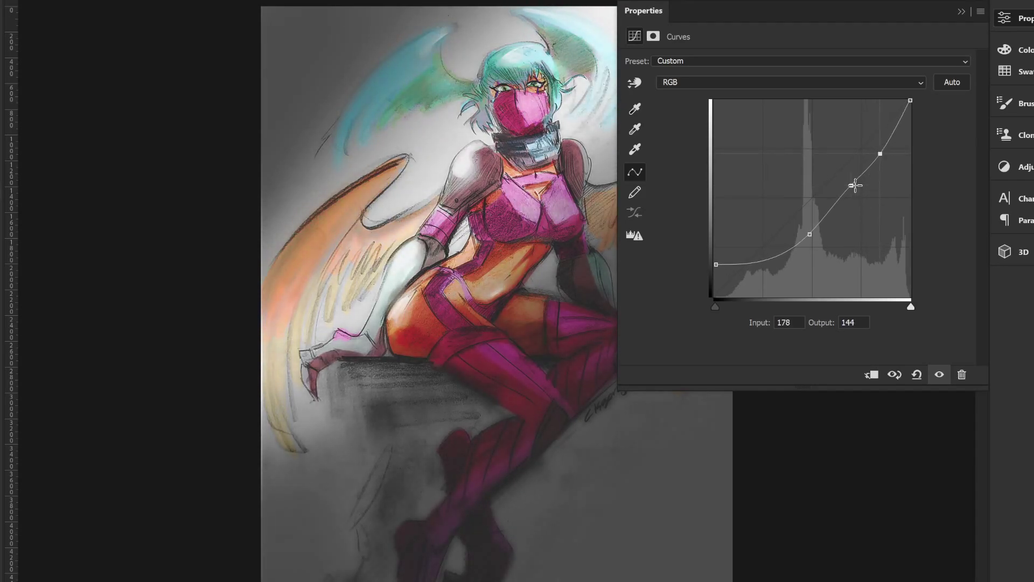
pyautogui.moveTo(852, 186)
pyautogui.mouseDown()
pyautogui.moveTo(860, 195)
pyautogui.moveTo(856, 180)
pyautogui.mouseUp()
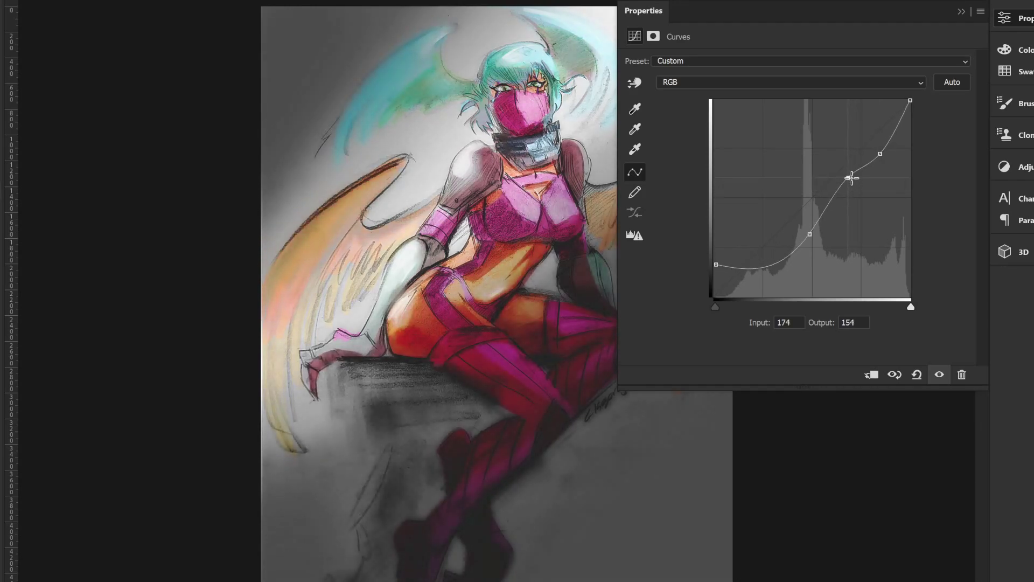
pyautogui.click(843, 83)
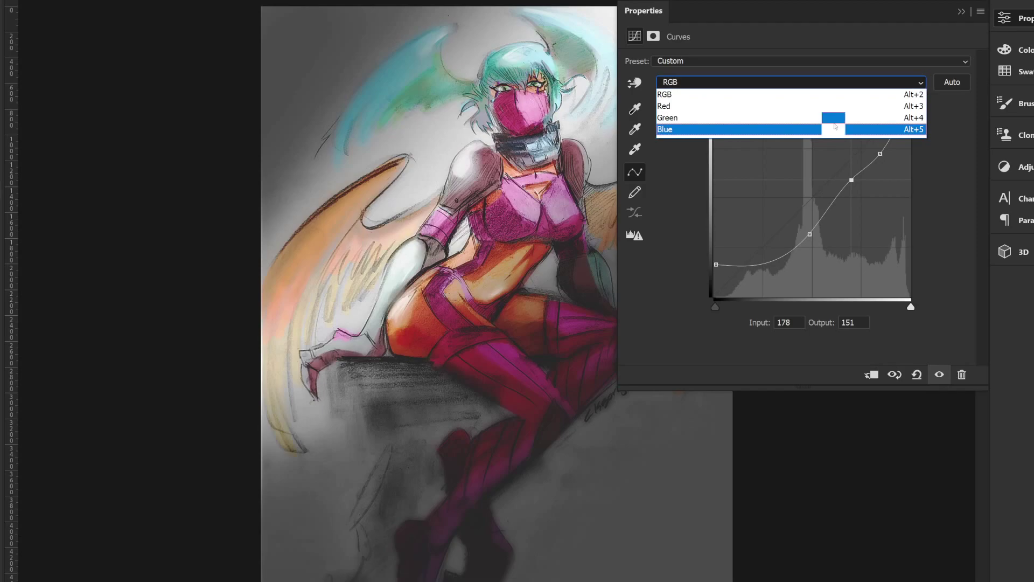
# Step: On the Green curve, reduce green in midtones and shadows and add a little to highlights
pyautogui.click(838, 118)
pyautogui.moveTo(824, 189); pyautogui.dragTo(826, 186)
pyautogui.moveTo(783, 236)
pyautogui.mouseDown()
pyautogui.moveTo(784, 247)
pyautogui.moveTo(782, 238)
pyautogui.mouseUp()
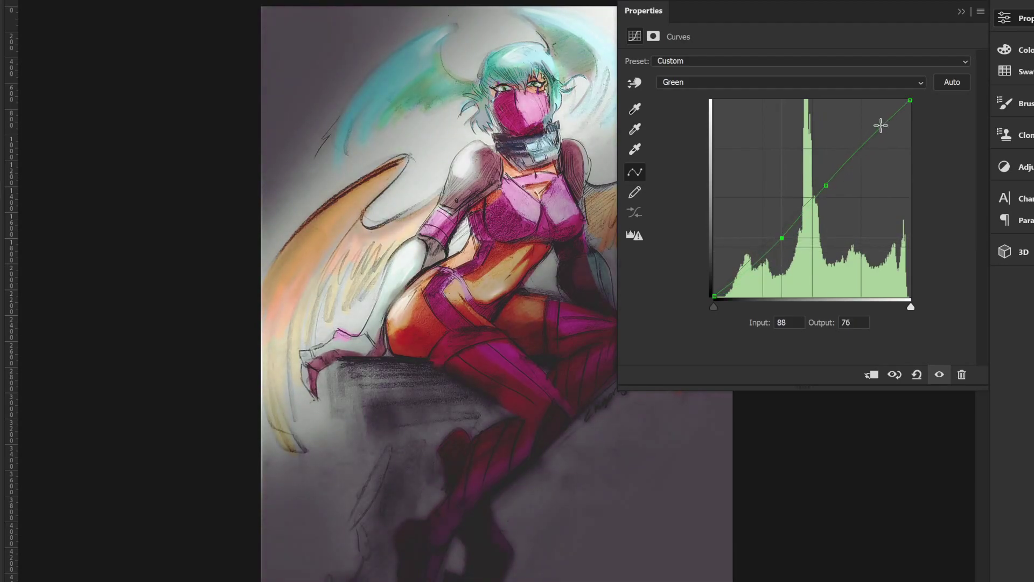
pyautogui.moveTo(873, 140); pyautogui.dragTo(862, 125)
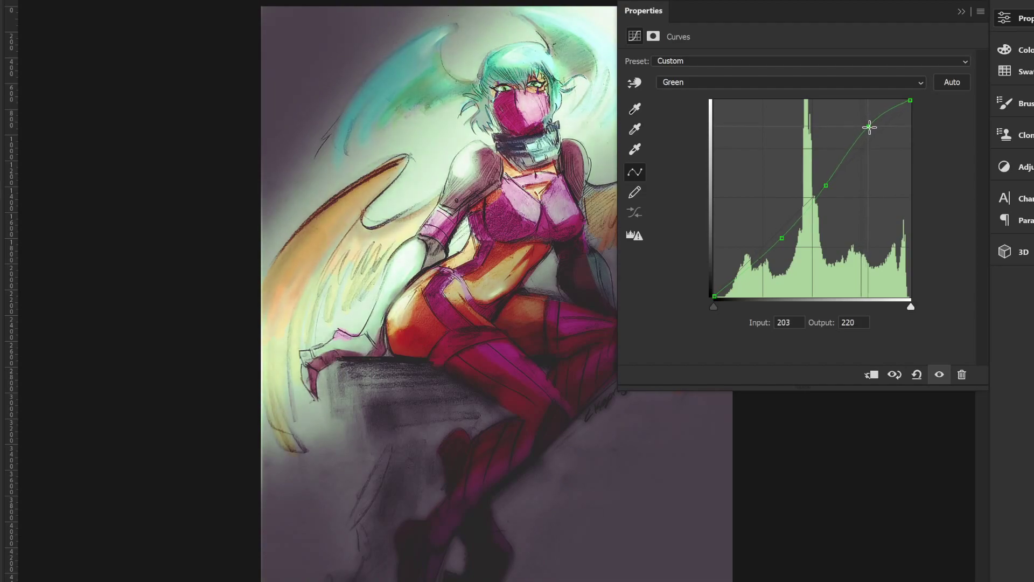
pyautogui.moveTo(862, 124); pyautogui.dragTo(870, 126)
# Step: On the Blue curve, cut blue in highlights and shadows and raise it in the midtones
pyautogui.click(883, 82)
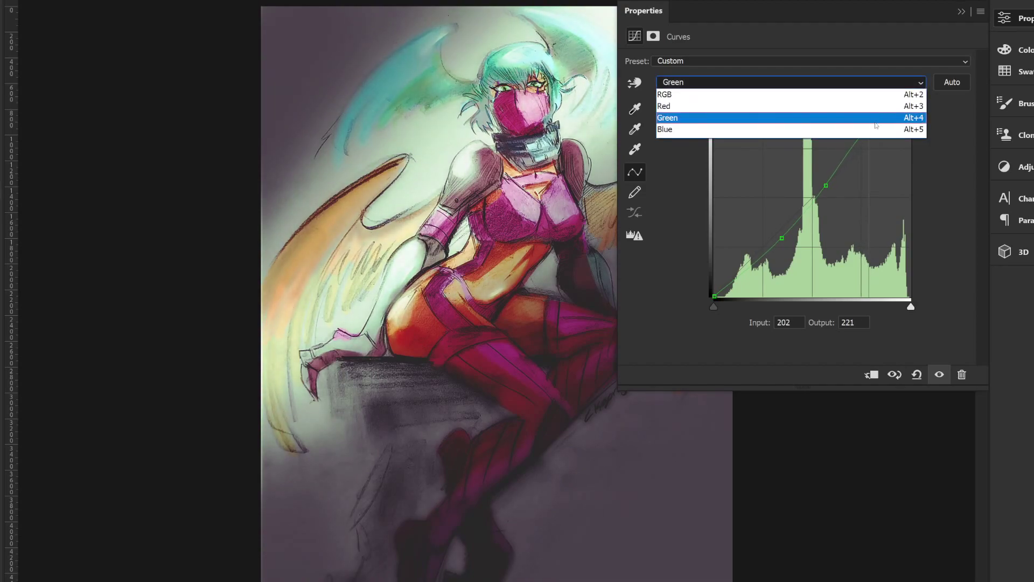
pyautogui.click(876, 132)
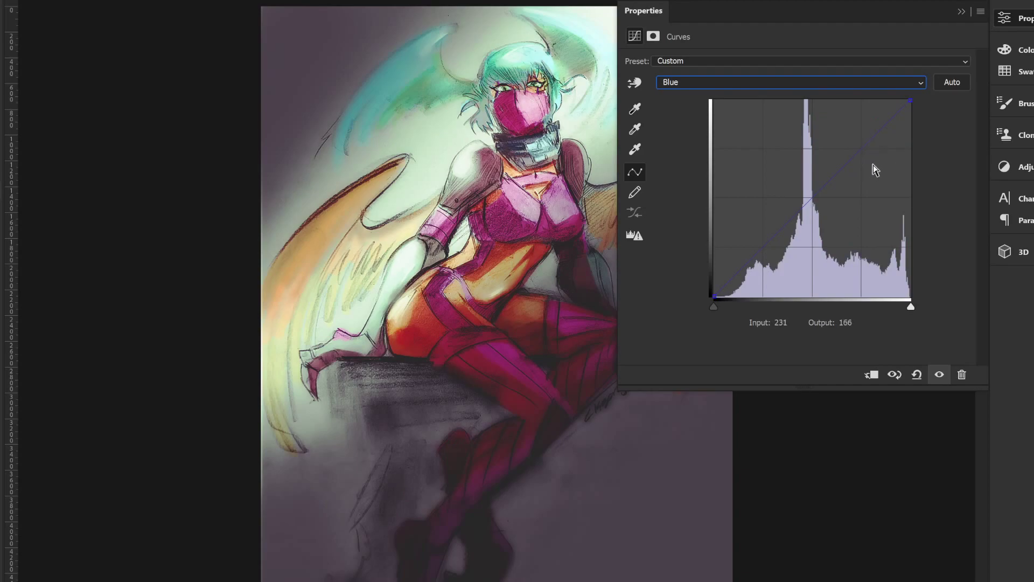
pyautogui.click(883, 132)
pyautogui.moveTo(883, 133); pyautogui.dragTo(883, 141)
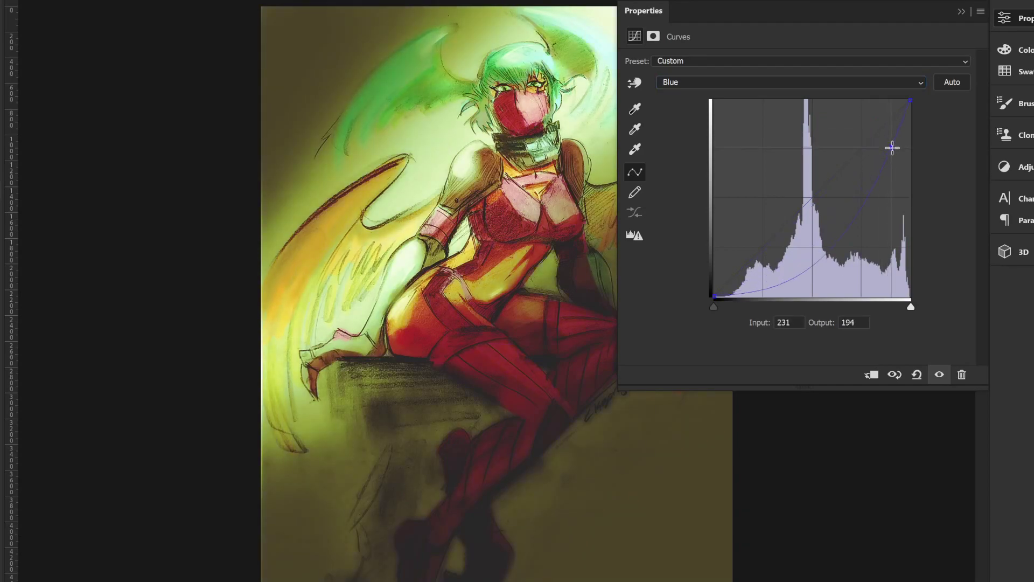
pyautogui.moveTo(817, 201)
pyautogui.mouseDown()
pyautogui.moveTo(819, 180)
pyautogui.moveTo(825, 192)
pyautogui.mouseUp()
pyautogui.click(767, 248)
pyautogui.moveTo(767, 248)
pyautogui.mouseDown()
pyautogui.moveTo(779, 265)
pyautogui.moveTo(751, 229)
pyautogui.moveTo(772, 261)
pyautogui.moveTo(759, 245)
pyautogui.moveTo(774, 253)
pyautogui.moveTo(770, 238)
pyautogui.mouseUp()
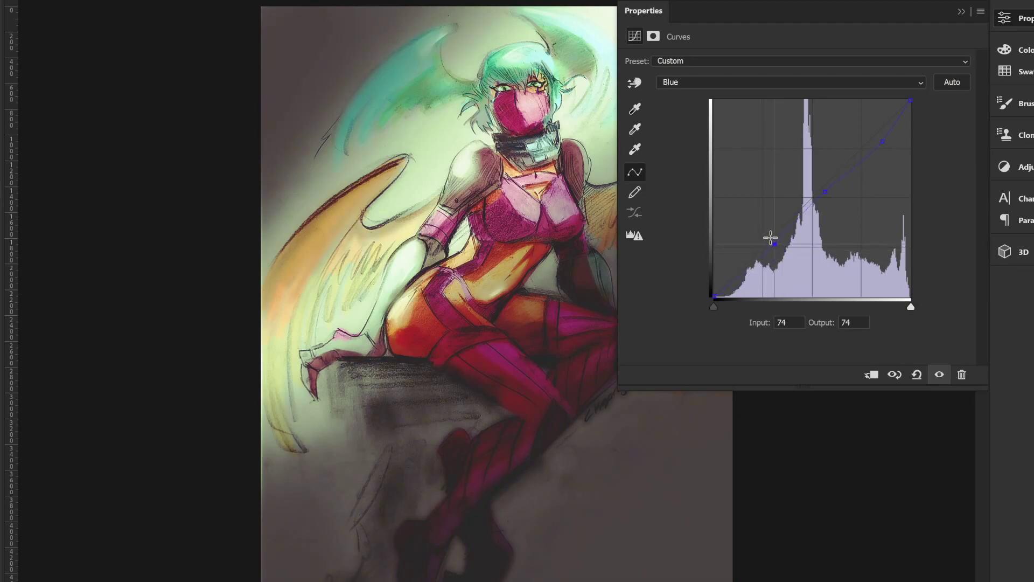
pyautogui.click(826, 192)
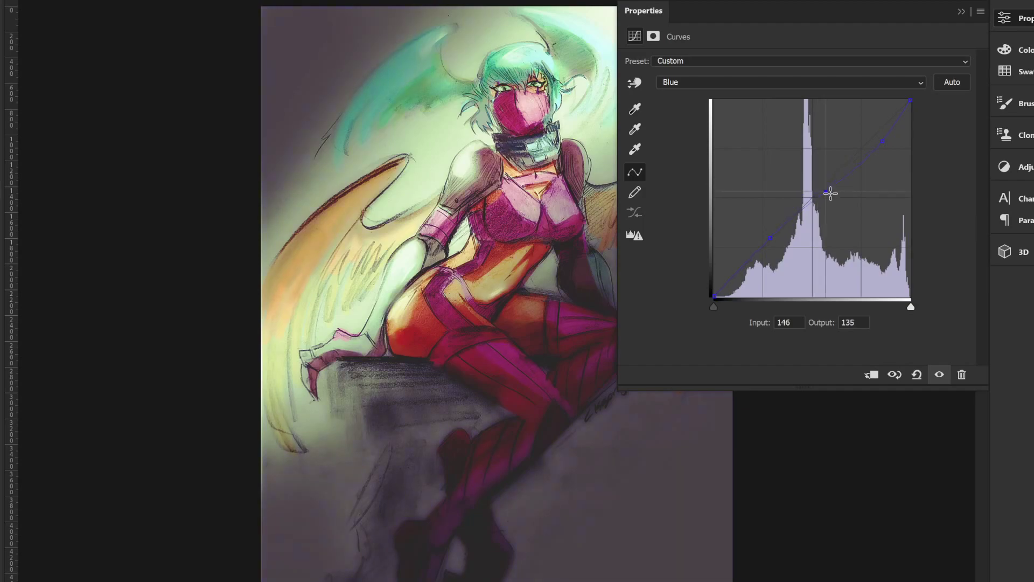
pyautogui.moveTo(830, 193); pyautogui.dragTo(828, 189)
pyautogui.moveTo(884, 142)
pyautogui.mouseDown()
pyautogui.moveTo(891, 147)
pyautogui.moveTo(877, 132)
pyautogui.mouseUp()
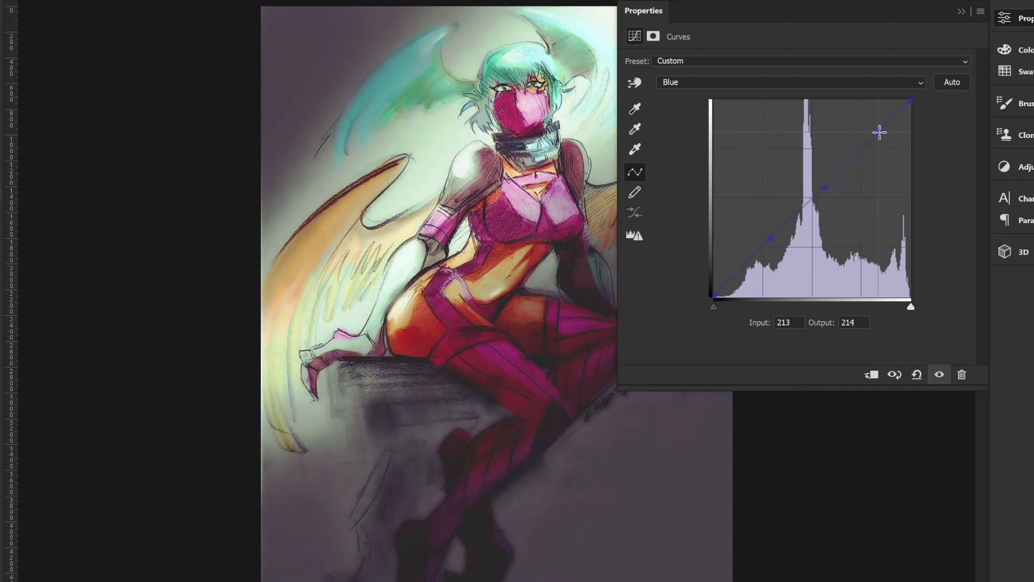
pyautogui.click(963, 13)
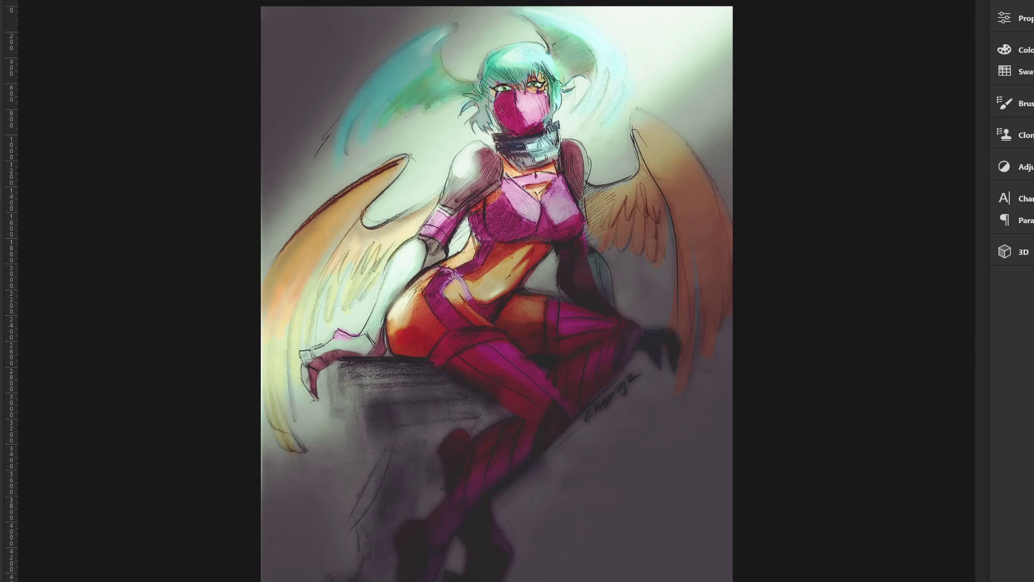
# Step: Try setting canvas width to 50 percent, then cancel to keep the full 3660 × 5000 canvas
pyautogui.hotkey('alt', 'i')
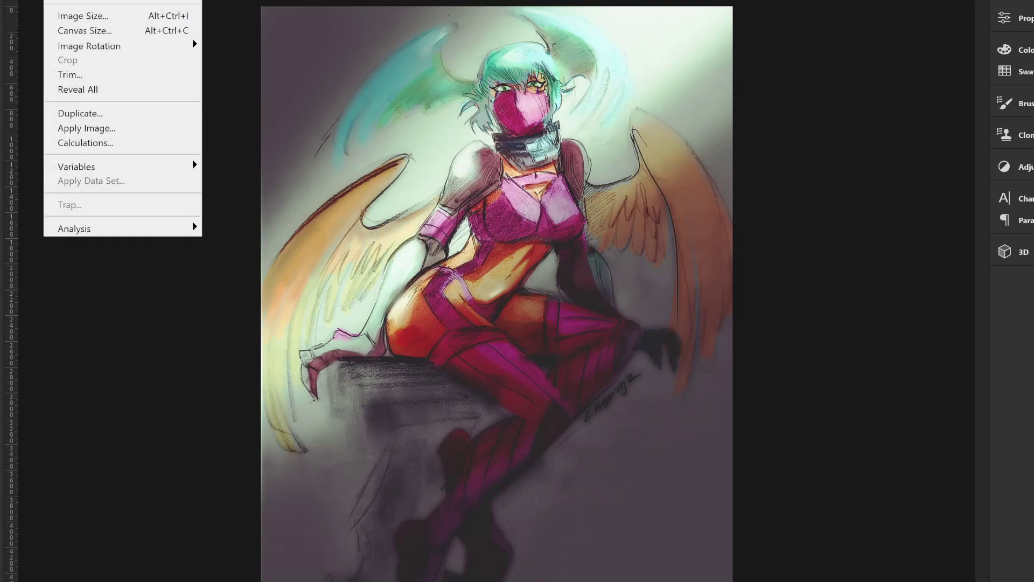
pyautogui.click(136, 35)
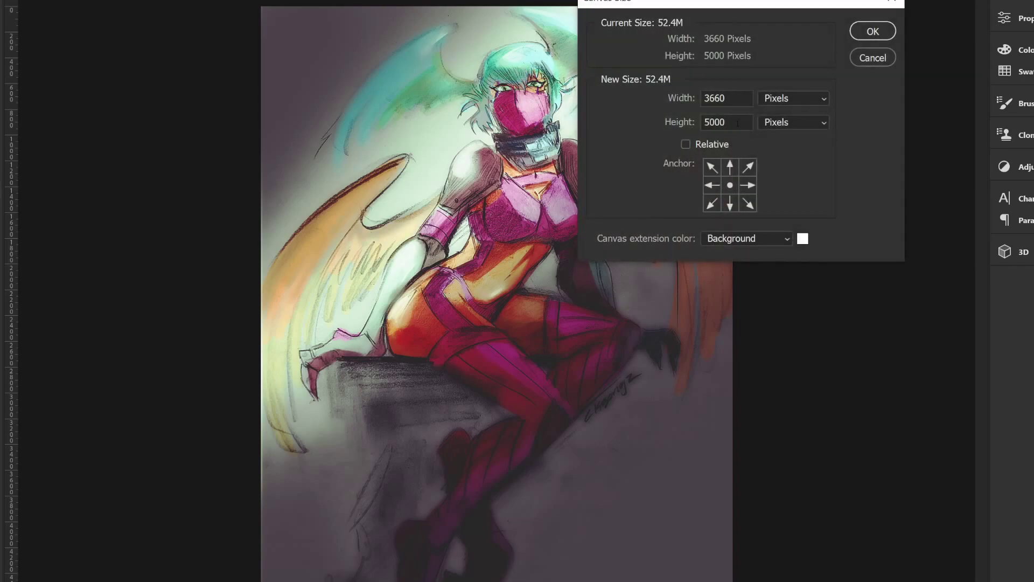
pyautogui.click(813, 99)
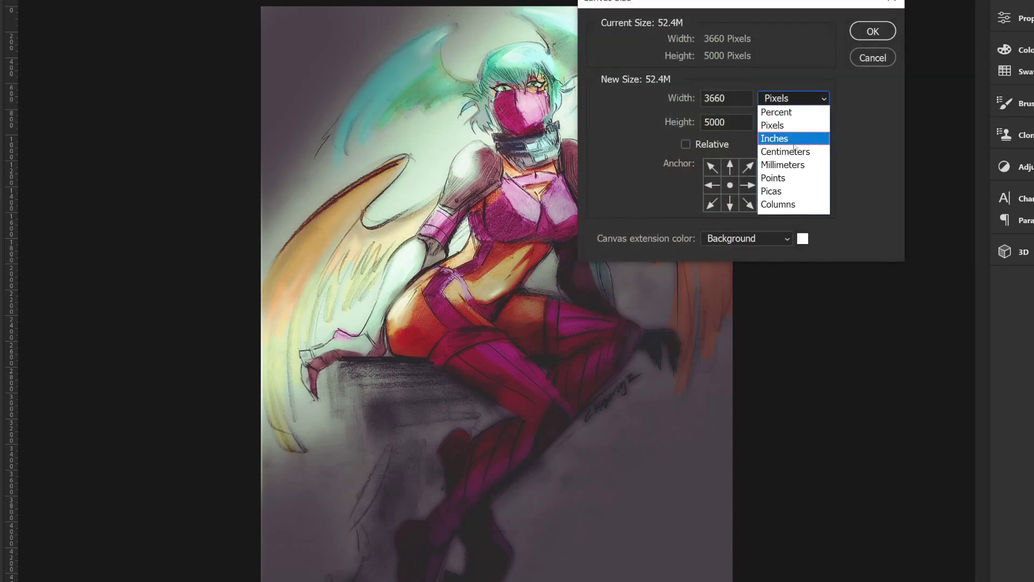
pyautogui.click(801, 109)
pyautogui.hotkey('shift', 'Tab')
pyautogui.write('5')
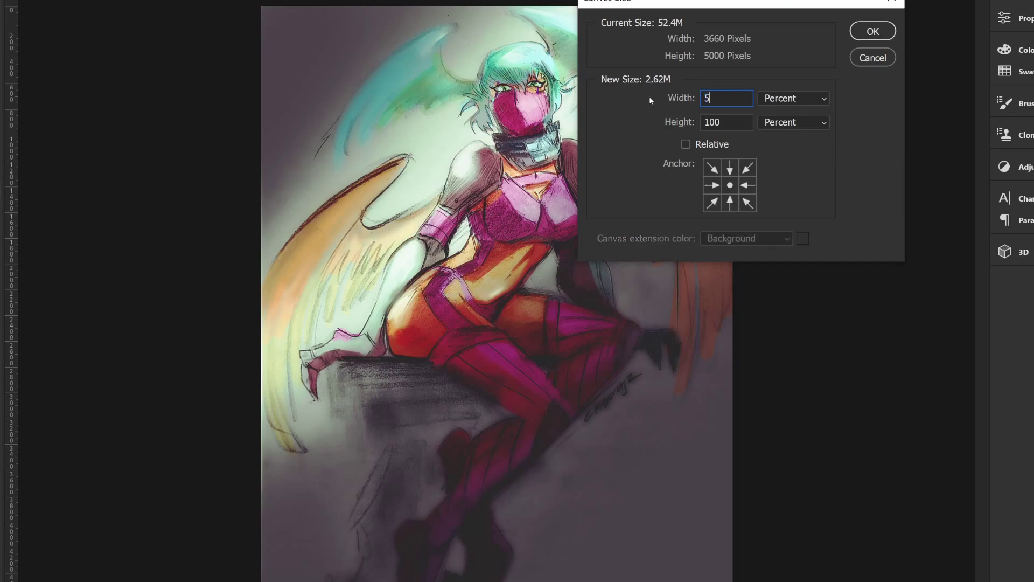
pyautogui.write('0')
pyautogui.click(870, 32)
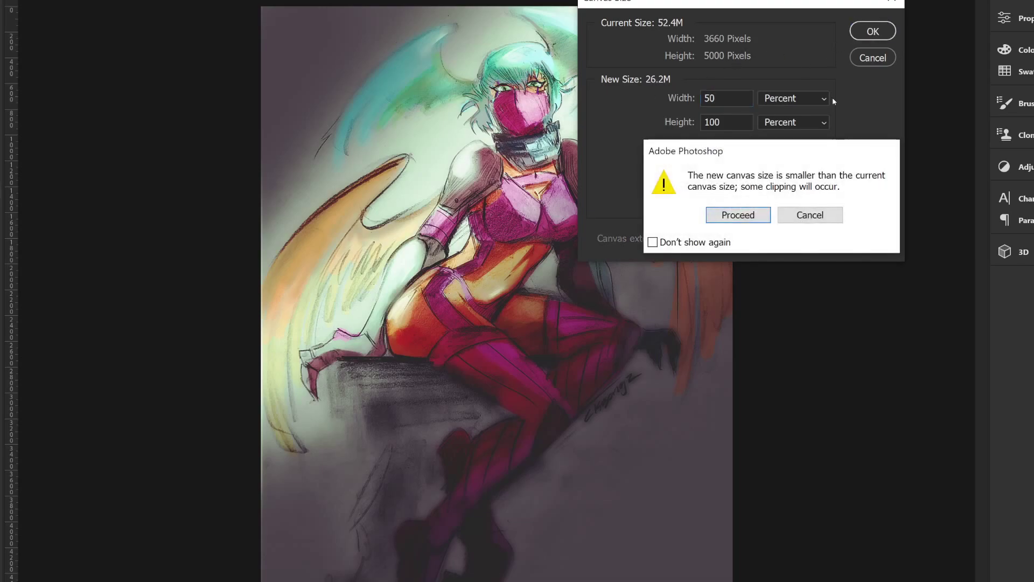
pyautogui.click(796, 222)
pyautogui.click(685, 144)
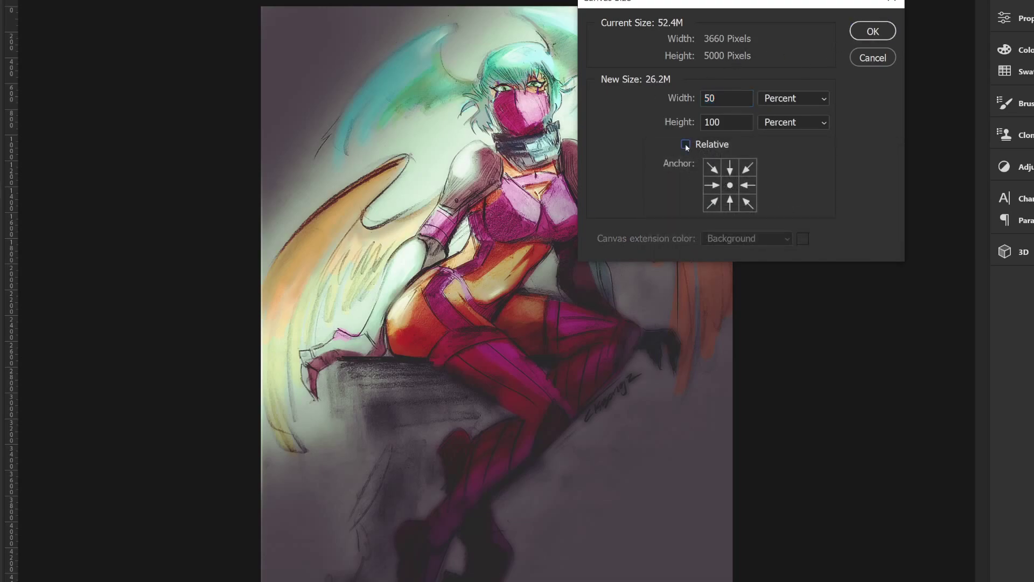
pyautogui.click(873, 57)
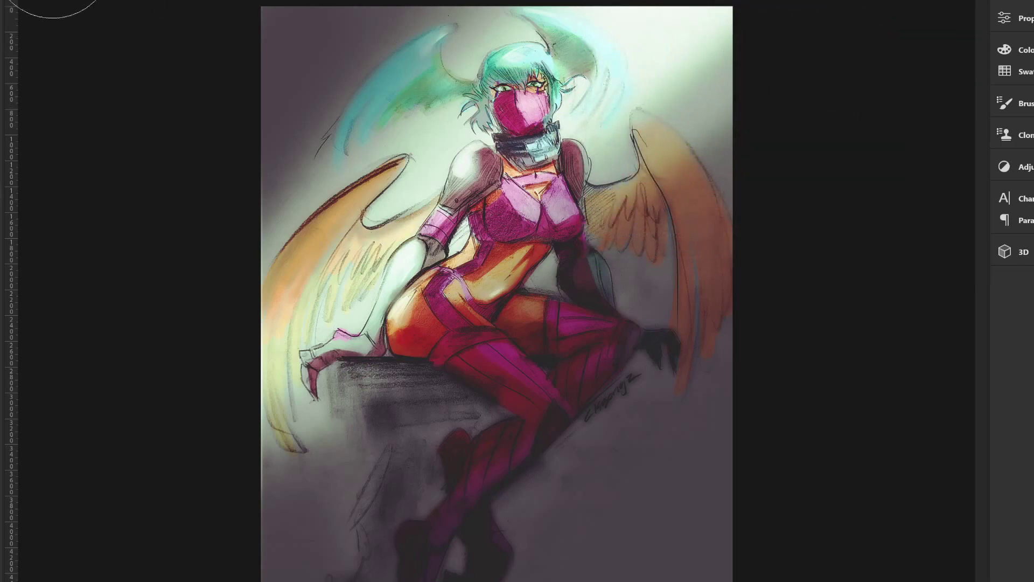
pyautogui.click(59, 1)
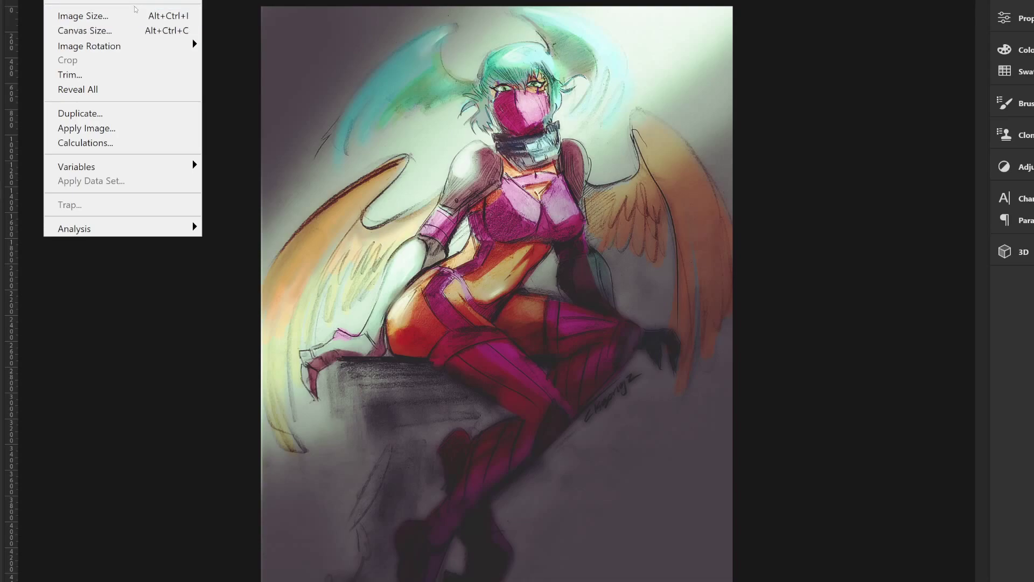
# Step: Resize the image to 50 percent width and height, giving 1830 × 2500 px
pyautogui.click(111, 16)
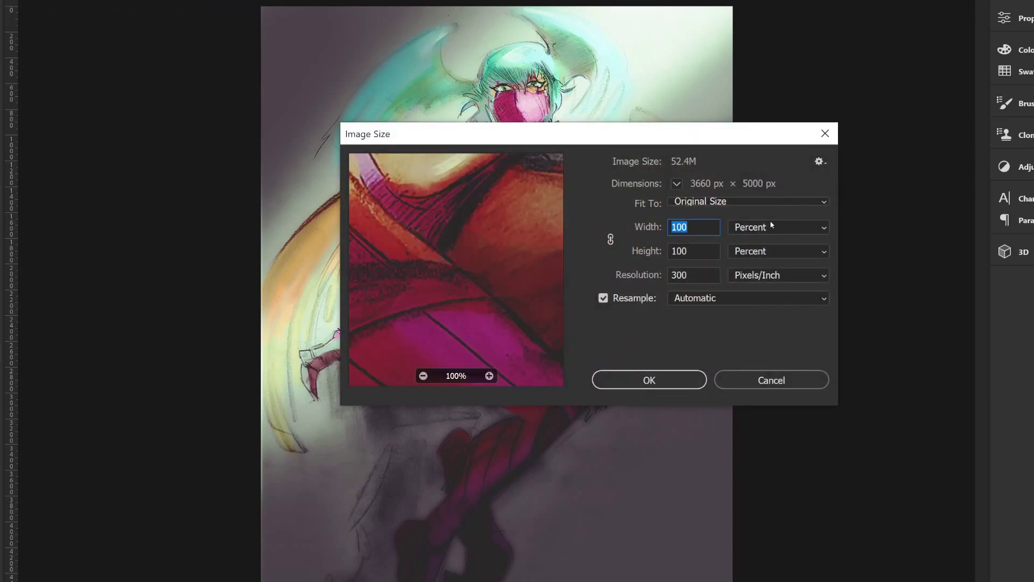
pyautogui.click(772, 227)
pyautogui.click(694, 231)
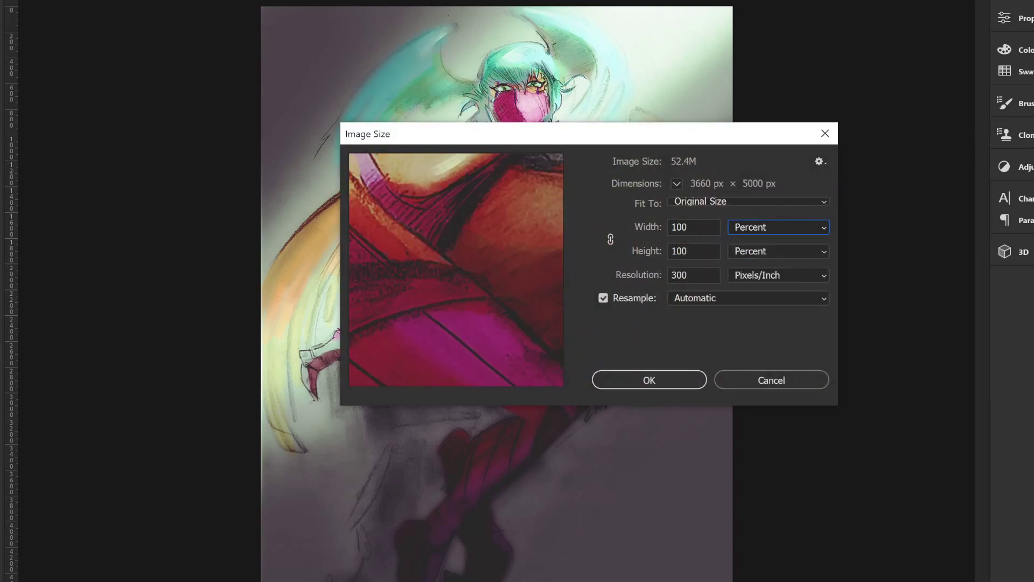
pyautogui.write('5')
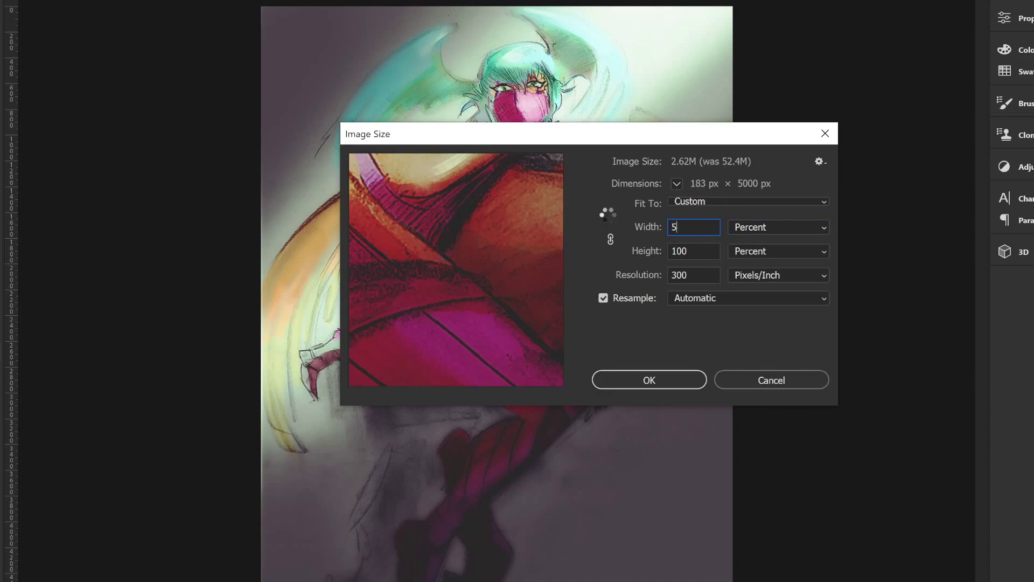
pyautogui.write('0')
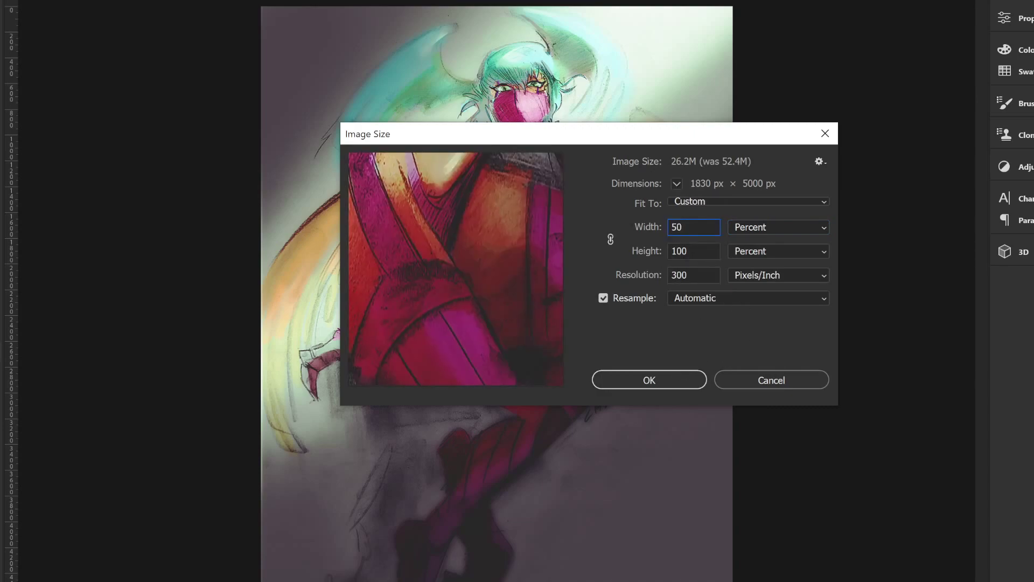
pyautogui.press('Tab')
pyautogui.write('5')
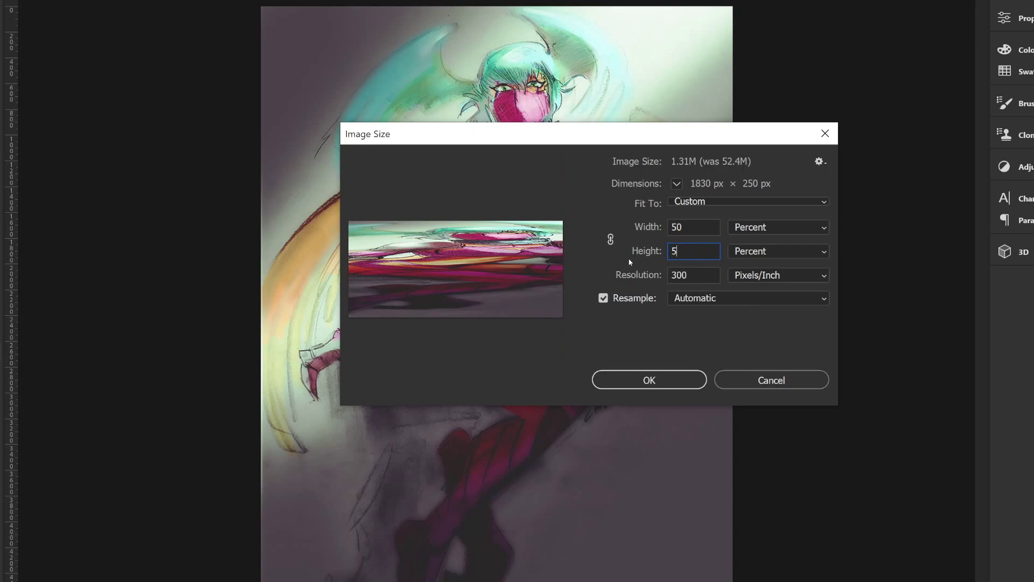
pyautogui.write('0')
pyautogui.click(672, 375)
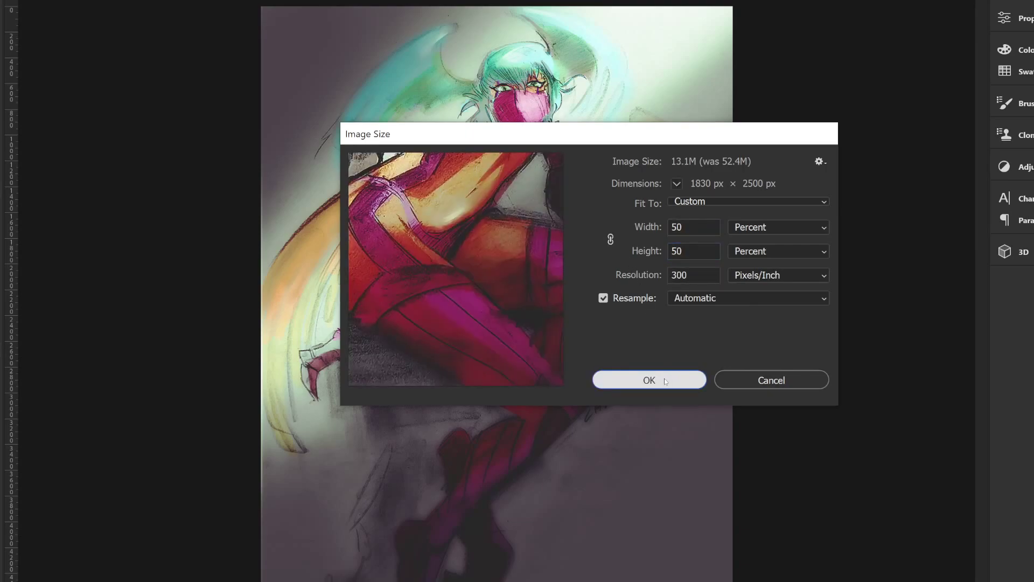
pyautogui.click(665, 379)
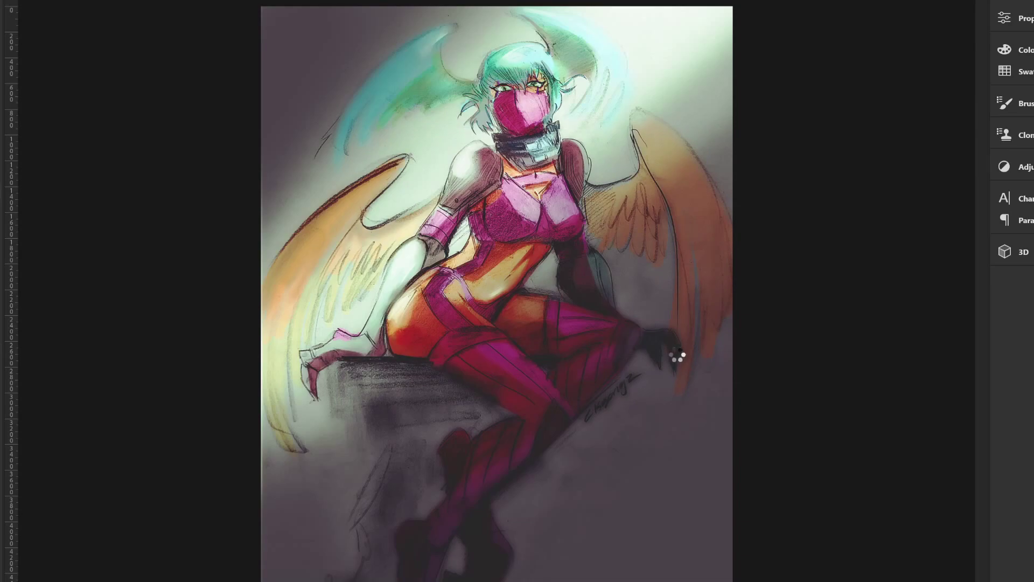
# Step: Zoom in and brush light pink highlights across the thigh and along the hip strap
pyautogui.hotkey('ctrl', '+')
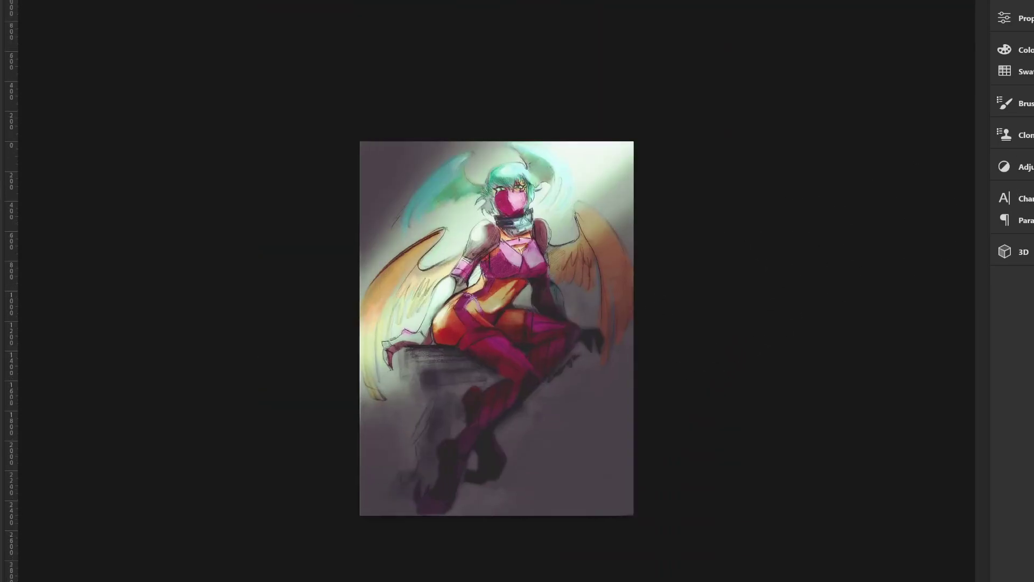
pyautogui.scroll(3, 497, 335)
pyautogui.scroll(-2, 496, 336)
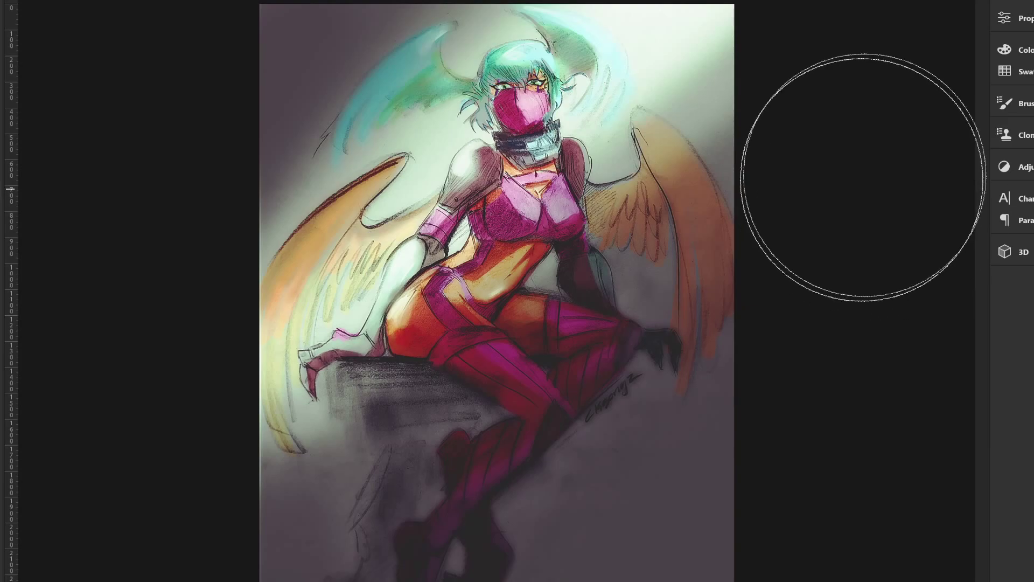
pyautogui.click(1005, 166)
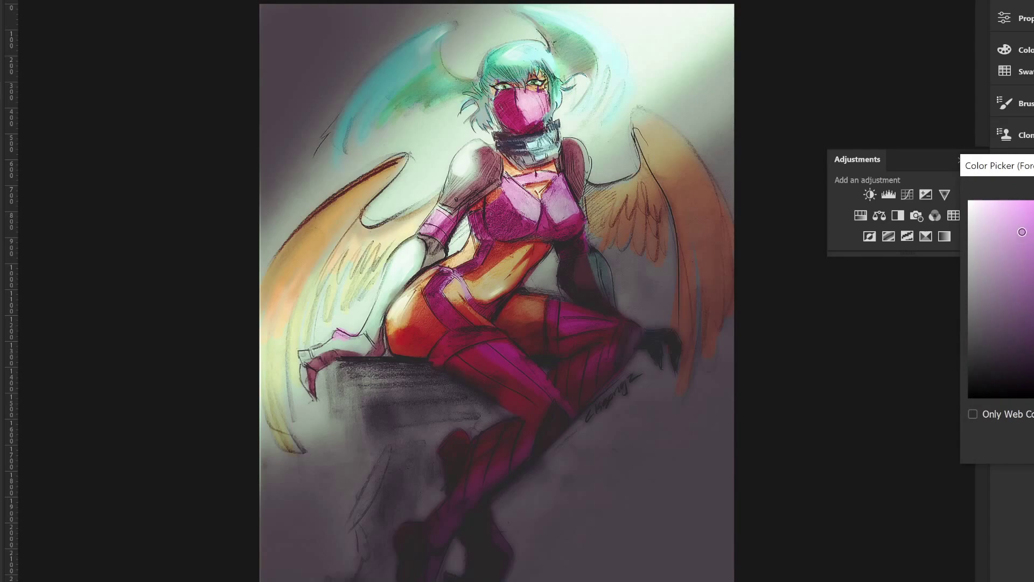
pyautogui.press('Escape')
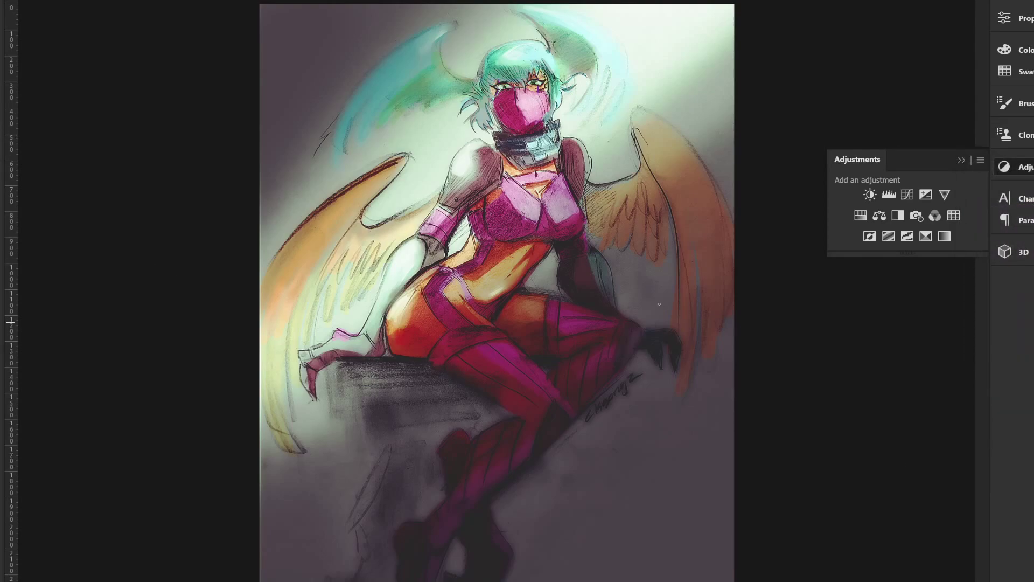
pyautogui.moveTo(479, 343)
pyautogui.mouseDown()
pyautogui.moveTo(509, 368)
pyautogui.moveTo(486, 346)
pyautogui.mouseUp()
pyautogui.moveTo(438, 298)
pyautogui.mouseDown()
pyautogui.moveTo(458, 323)
pyautogui.moveTo(439, 285)
pyautogui.moveTo(453, 267)
pyautogui.mouseUp()
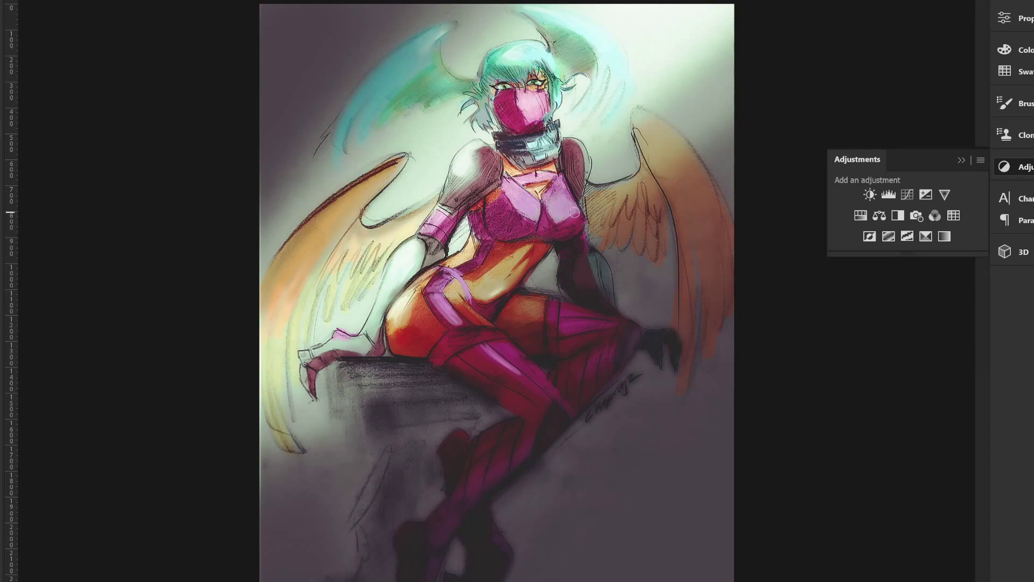
pyautogui.press('c')
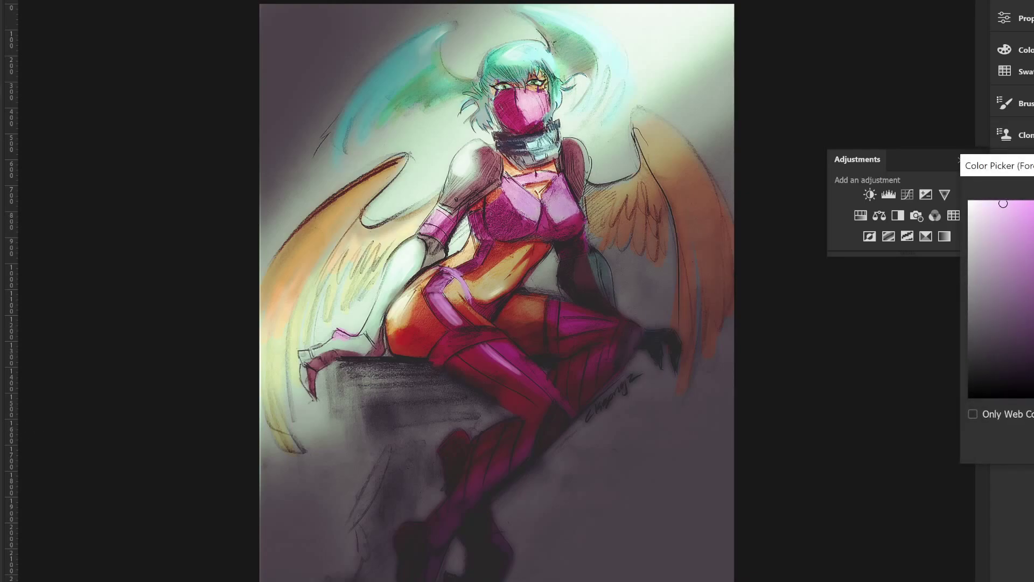
pyautogui.press('Escape')
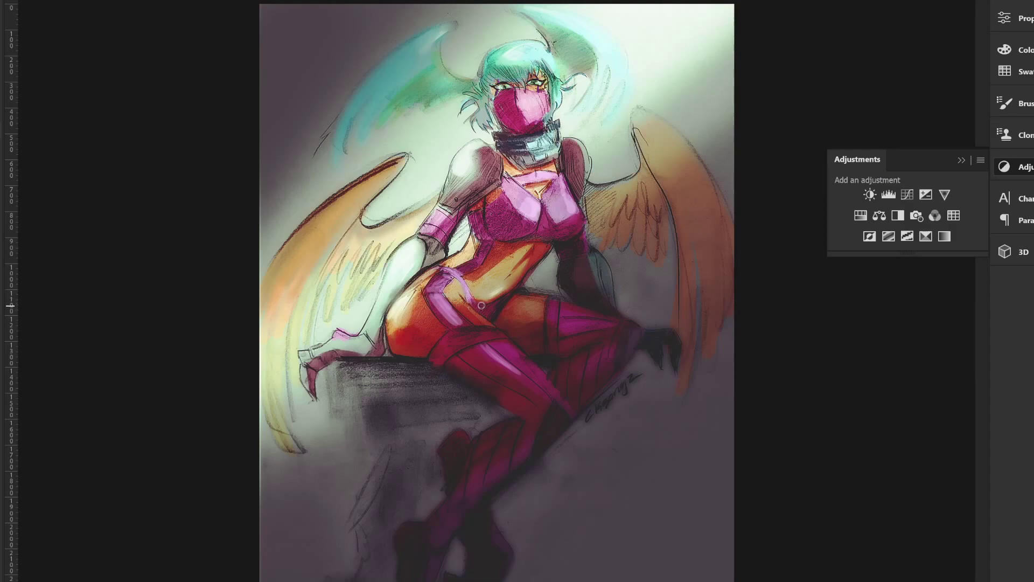
# Step: Brighten the belly and under the elbow, and pick a lighter colour sampled from the chest
pyautogui.moveTo(474, 303); pyautogui.dragTo(499, 298)
pyautogui.moveTo(422, 243); pyautogui.dragTo(445, 242)
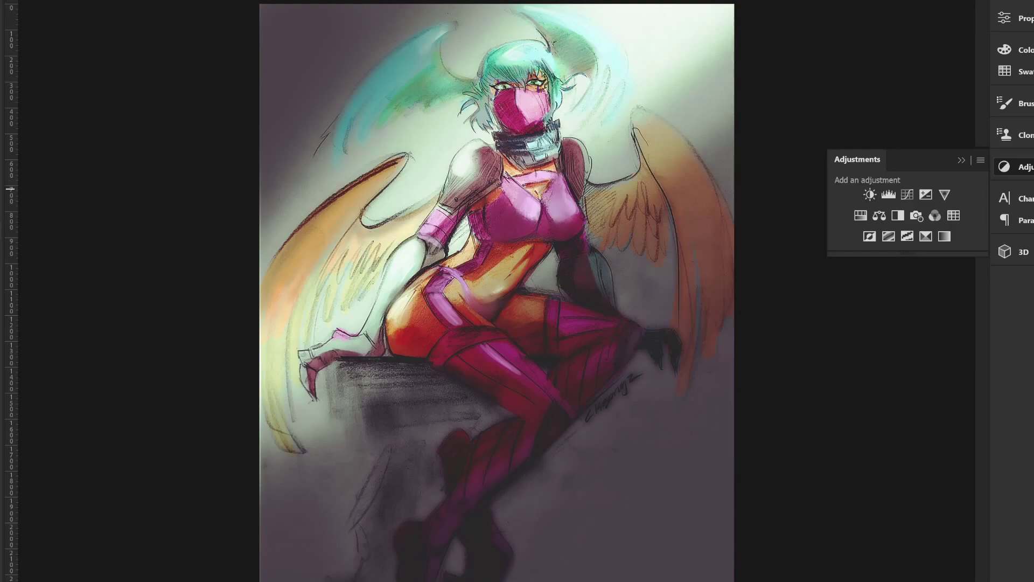
pyautogui.keyDown('alt'); pyautogui.click(540, 189); pyautogui.keyUp('alt')
pyautogui.click(7, 415)
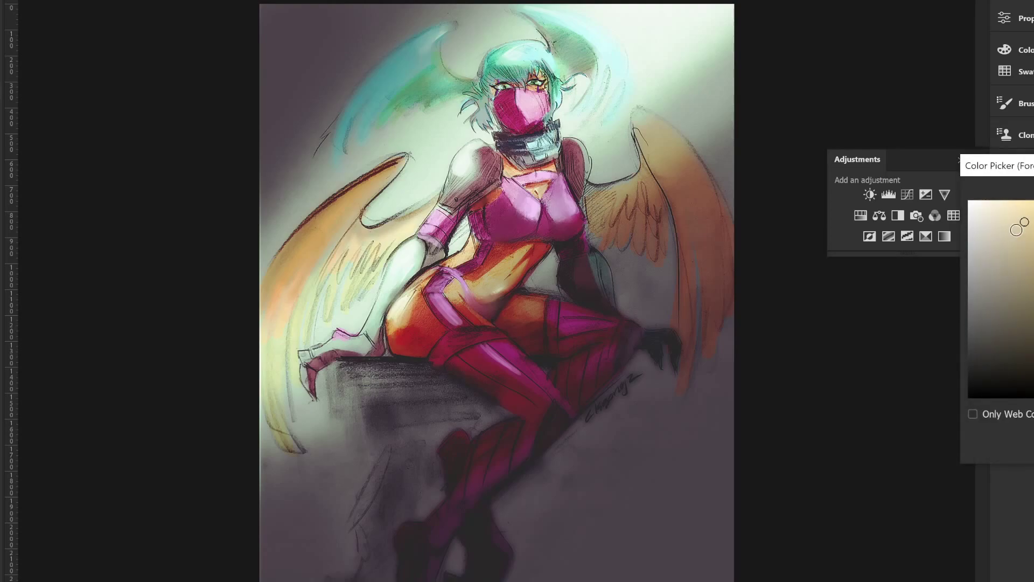
pyautogui.press('Return')
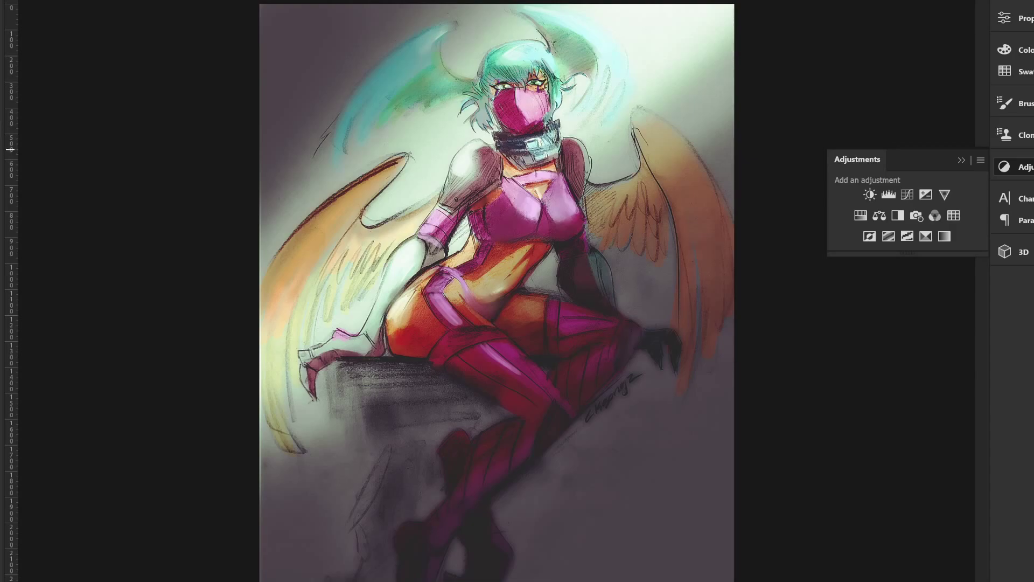
# Step: Highlight the collar plate, pink armband, shoulder armour, hair top and teal wing edge
pyautogui.moveTo(525, 141); pyautogui.dragTo(550, 164)
pyautogui.moveTo(443, 211); pyautogui.dragTo(451, 205)
pyautogui.moveTo(447, 195)
pyautogui.mouseDown()
pyautogui.moveTo(445, 174)
pyautogui.moveTo(443, 189)
pyautogui.moveTo(477, 139)
pyautogui.mouseUp()
pyautogui.moveTo(438, 201); pyautogui.dragTo(386, 273)
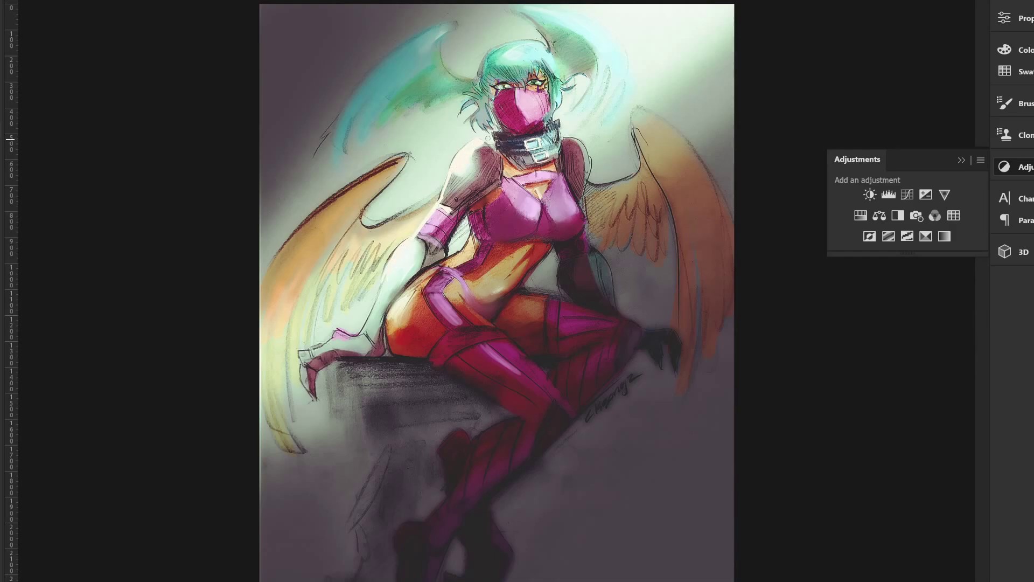
pyautogui.moveTo(539, 45); pyautogui.dragTo(499, 50)
pyautogui.moveTo(454, 24); pyautogui.dragTo(431, 48)
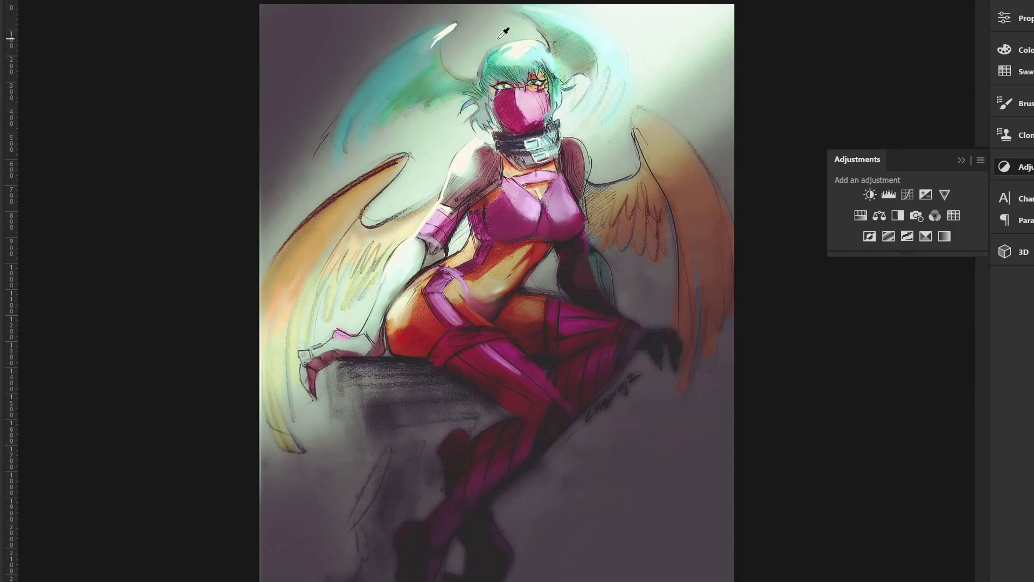
pyautogui.moveTo(447, 27); pyautogui.dragTo(418, 47)
pyautogui.press('F6')
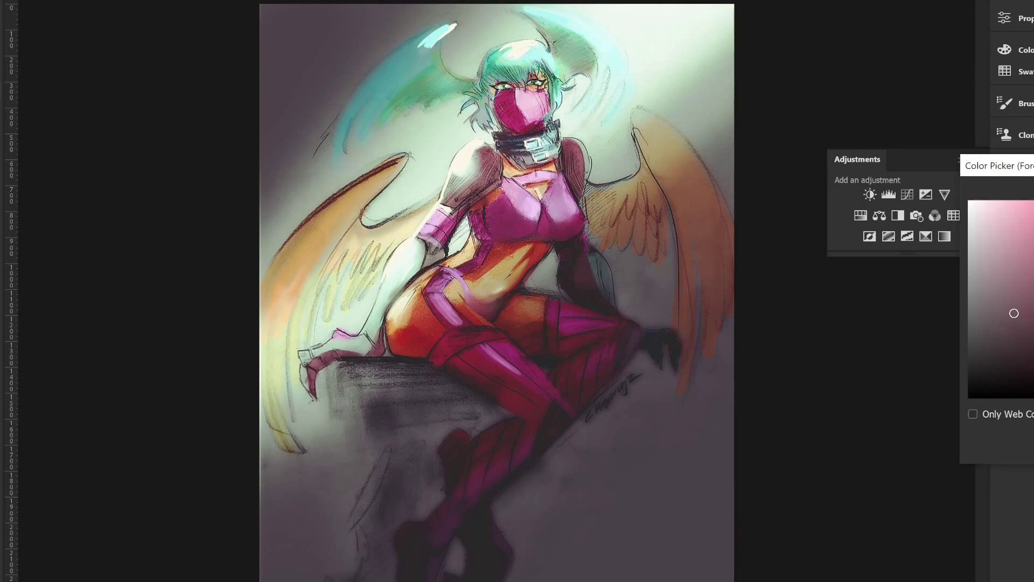
pyautogui.press('Return')
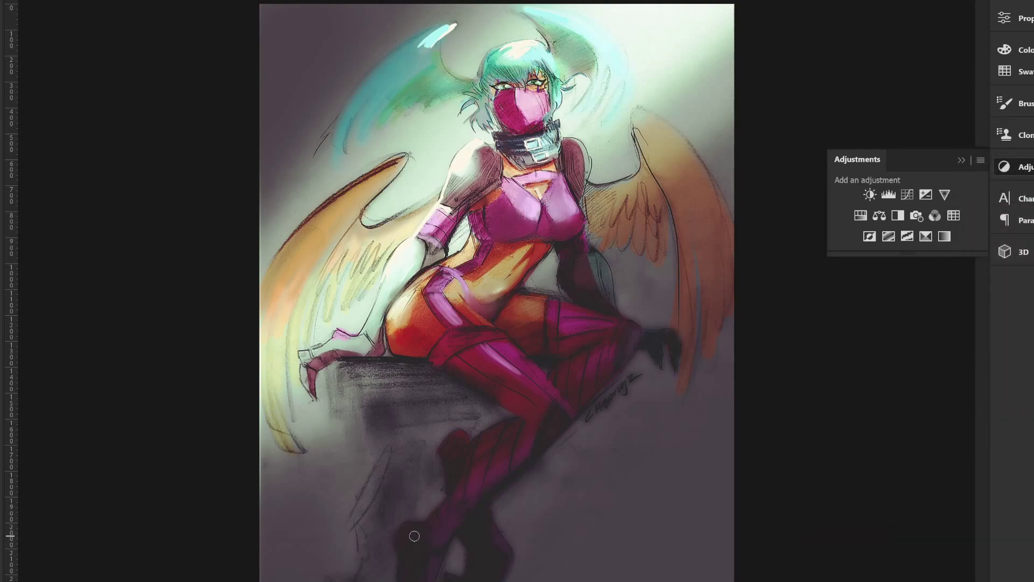
pyautogui.press(']')
pyautogui.press(']')
pyautogui.press(']')
pyautogui.press('F6')
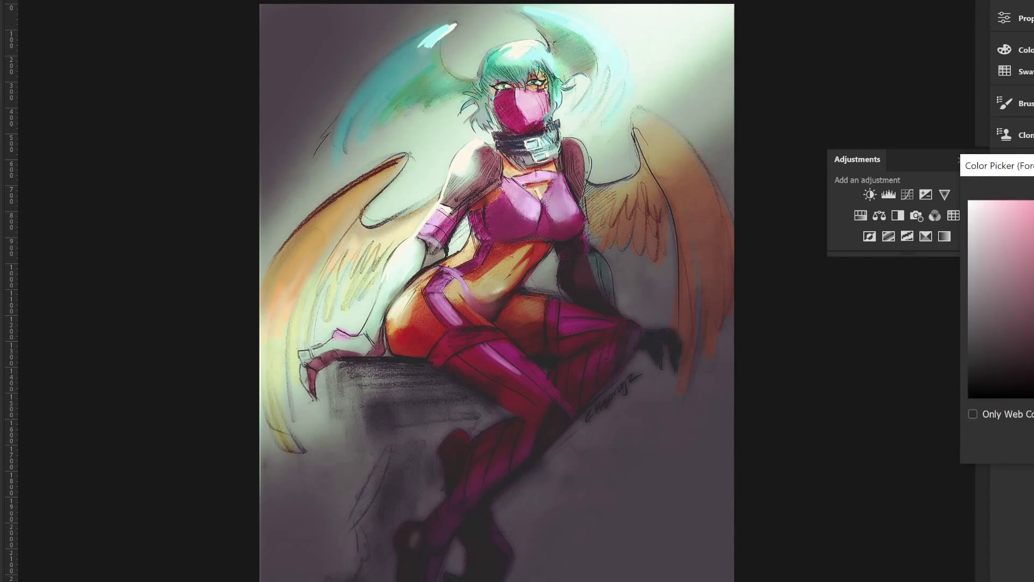
pyautogui.press('Return')
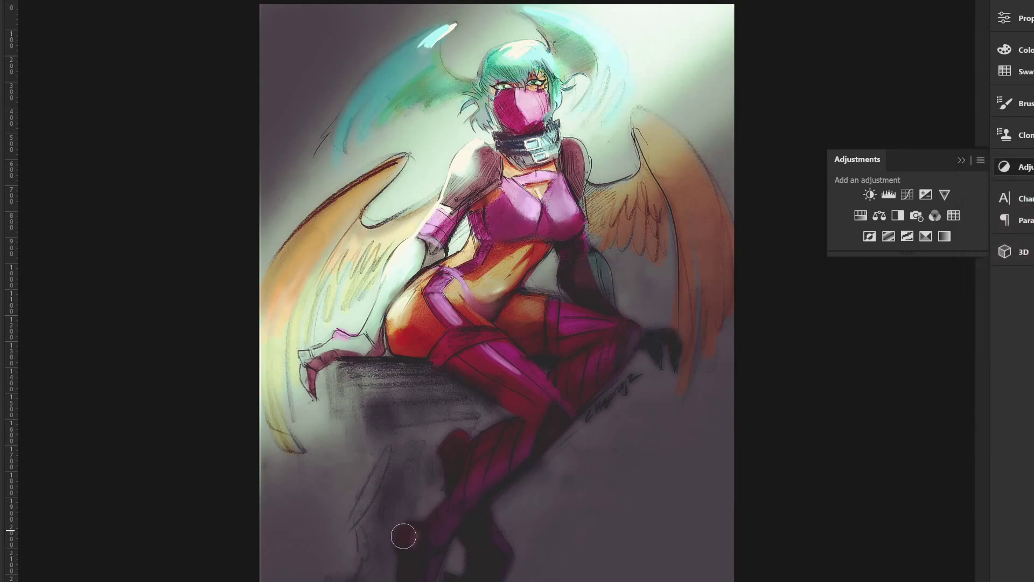
pyautogui.moveTo(411, 535); pyautogui.dragTo(402, 563)
pyautogui.press('[')
pyautogui.press('[')
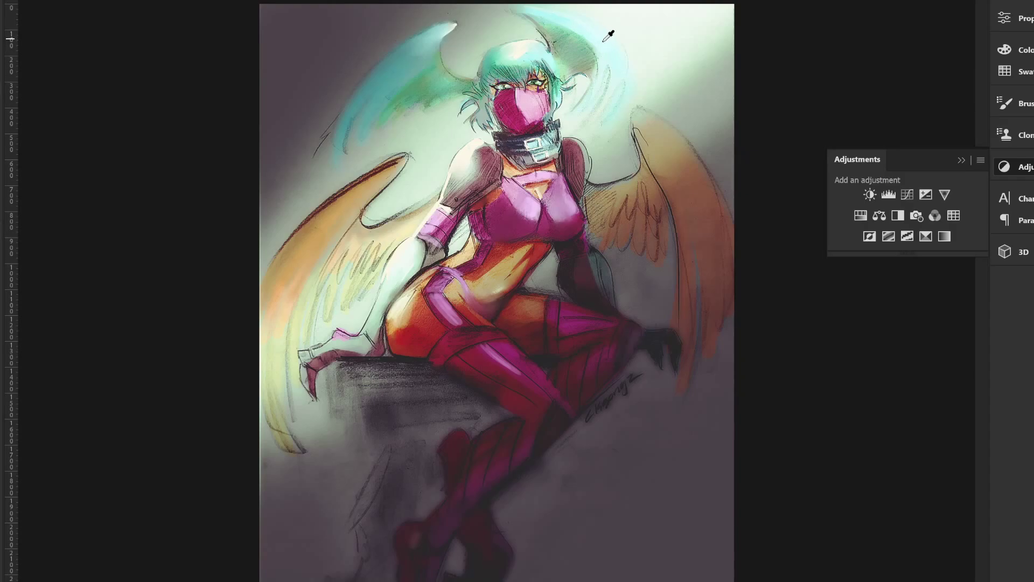
pyautogui.keyDown('alt'); pyautogui.click(608, 37); pyautogui.keyUp('alt')
pyautogui.moveTo(603, 53); pyautogui.dragTo(595, 72)
pyautogui.moveTo(606, 125); pyautogui.dragTo(604, 117)
pyautogui.moveTo(452, 177); pyautogui.dragTo(449, 194)
pyautogui.moveTo(571, 139); pyautogui.dragTo(583, 186)
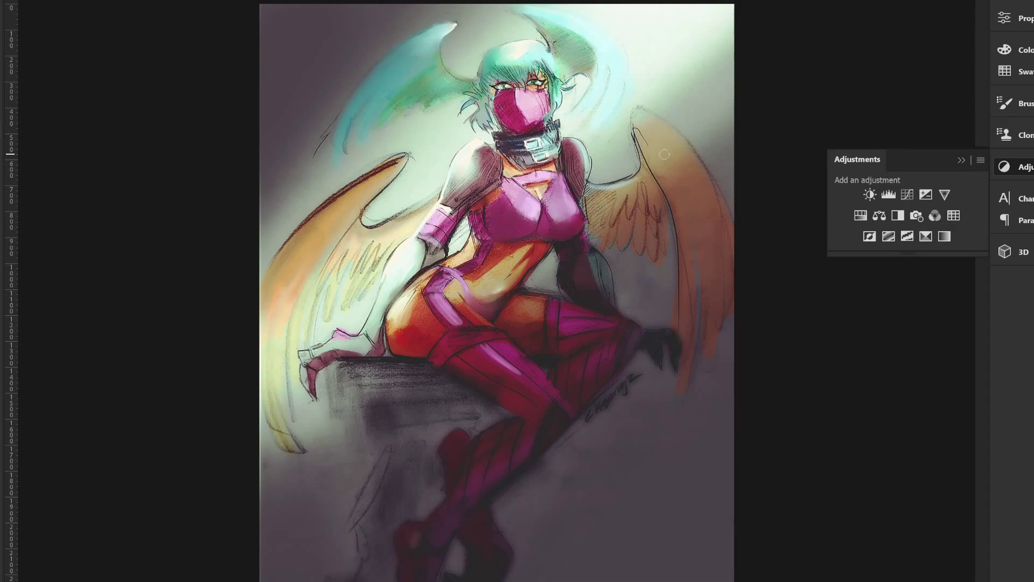
# Step: Select a diagonal band across the canvas with the Polygonal Lasso
pyautogui.press('l')
pyautogui.click(232, 213)
pyautogui.click(516, 2)
pyautogui.click(801, 43)
pyautogui.doubleClick(224, 480)
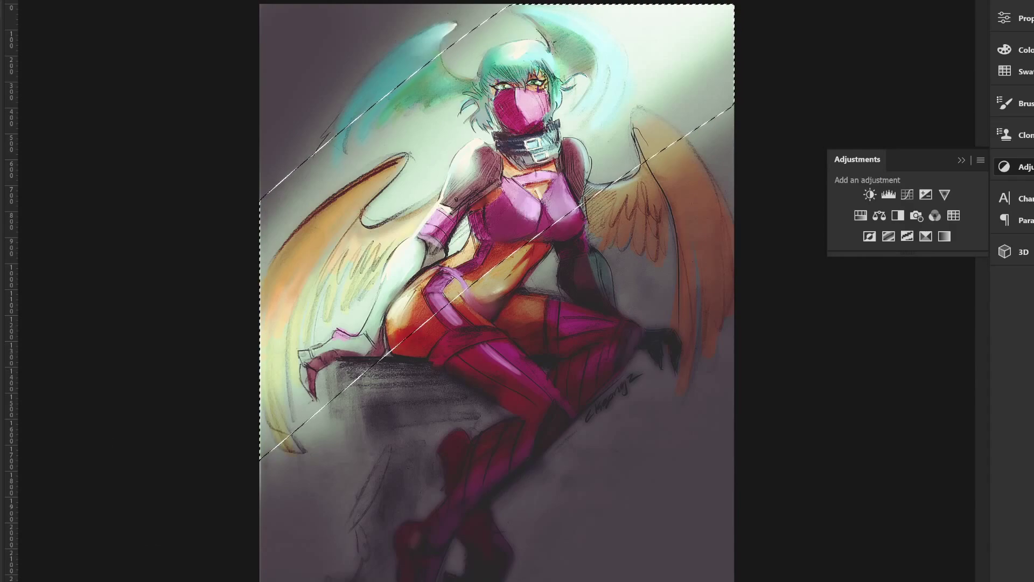
# Step: Fill the band with light green, deselect, and brush it away from the torso and upper-left wing
pyautogui.click(959, 436)
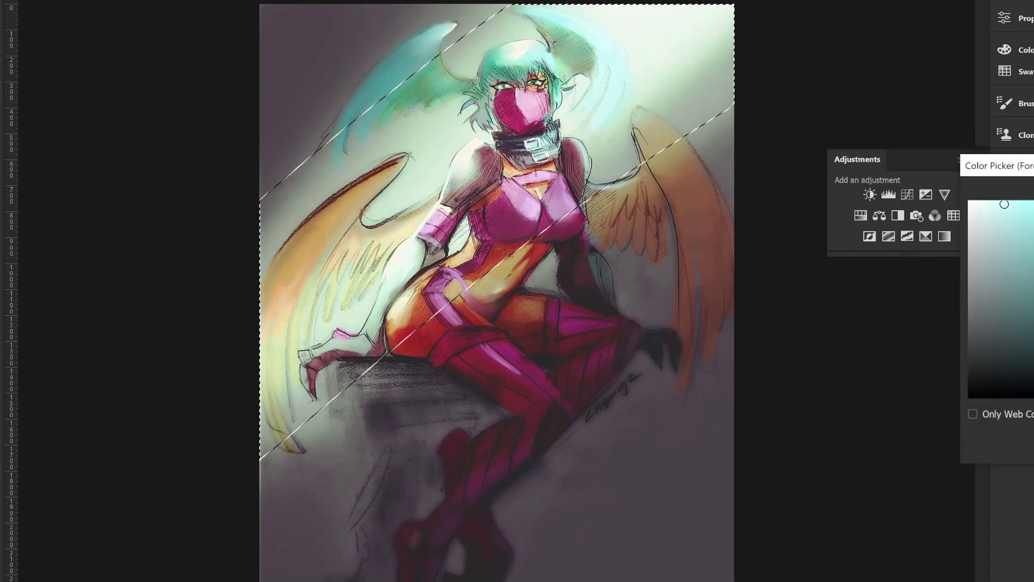
pyautogui.click(1027, 209)
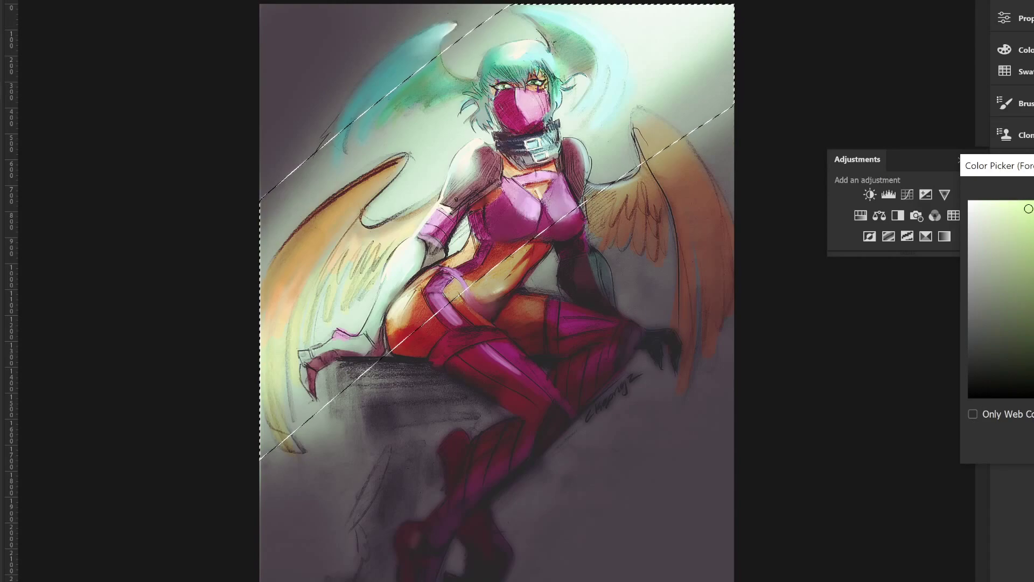
pyautogui.press('Return')
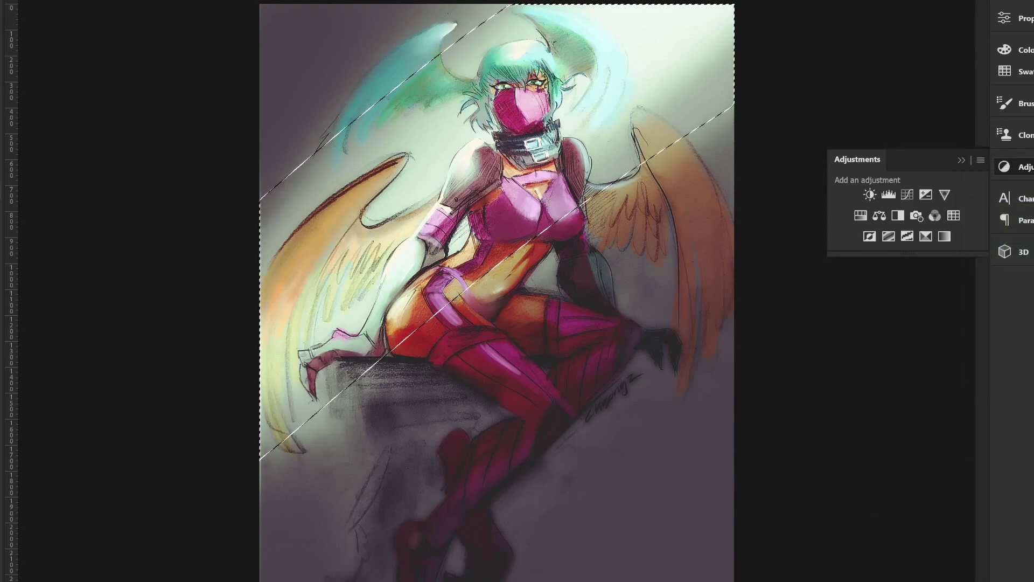
pyautogui.rightClick(5, 211)
pyautogui.click(54, 225)
pyautogui.click(405, 222)
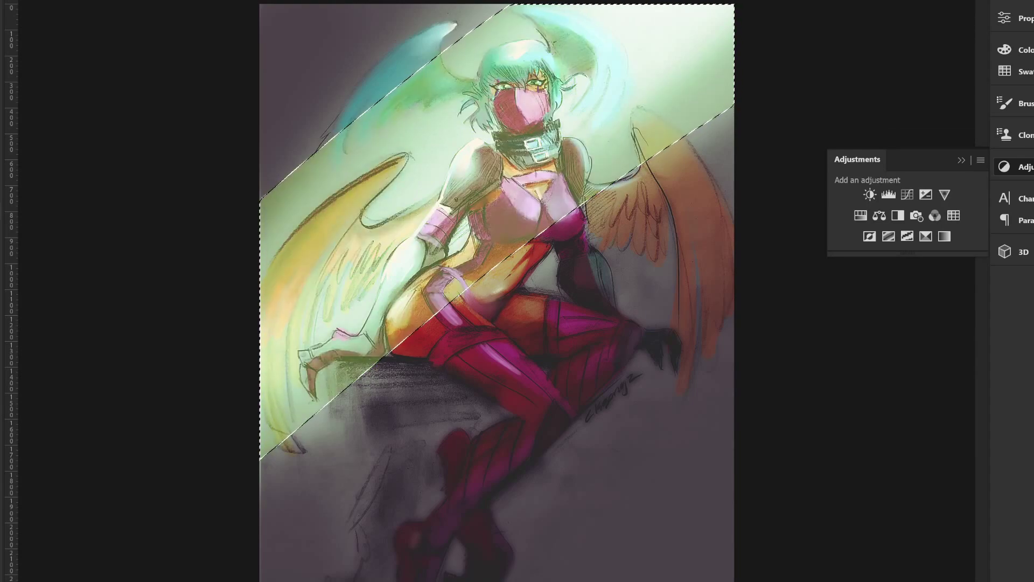
pyautogui.hotkey('ctrl', 'd')
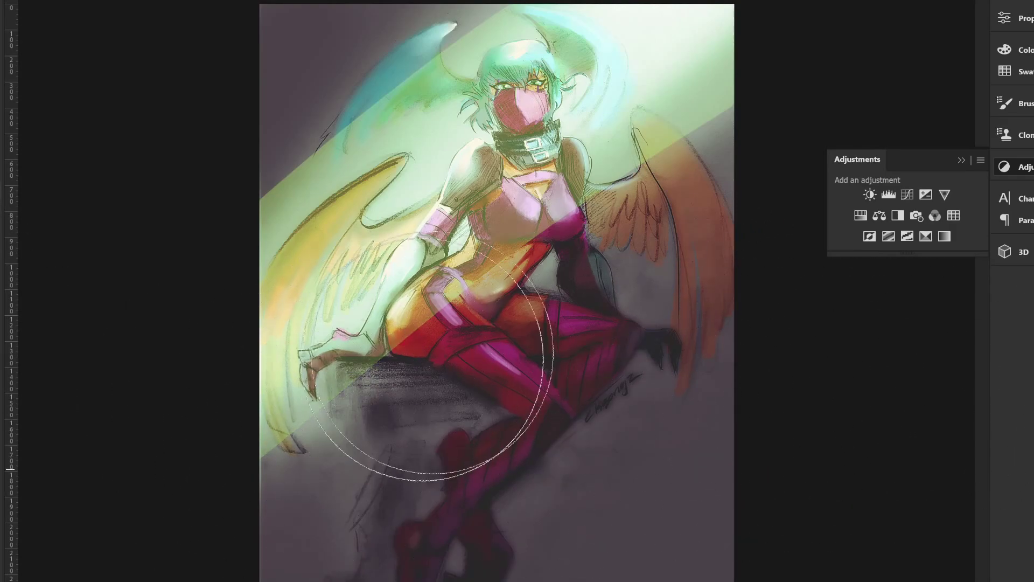
pyautogui.moveTo(427, 360); pyautogui.dragTo(762, 108)
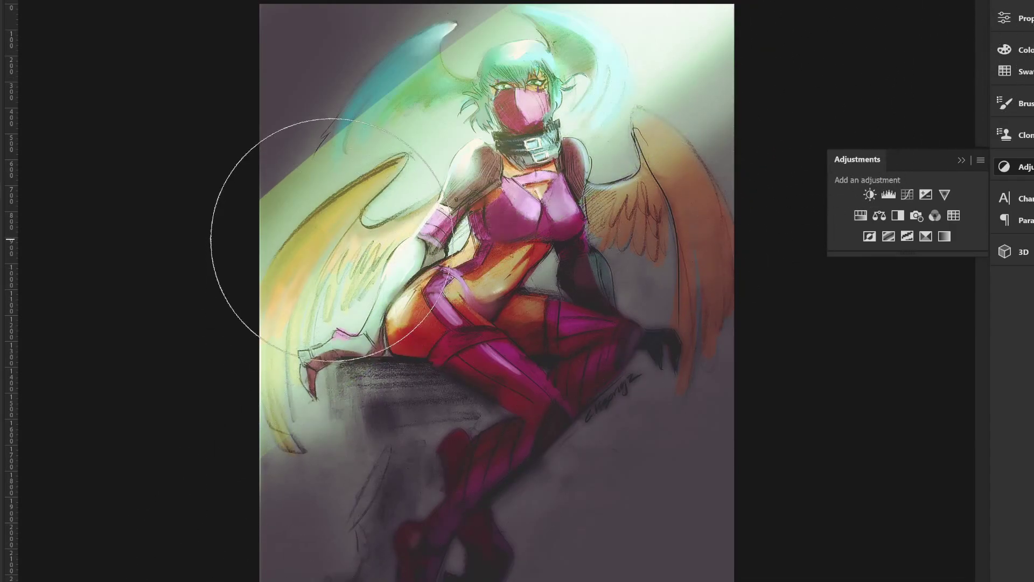
pyautogui.moveTo(315, 159); pyautogui.dragTo(259, 203)
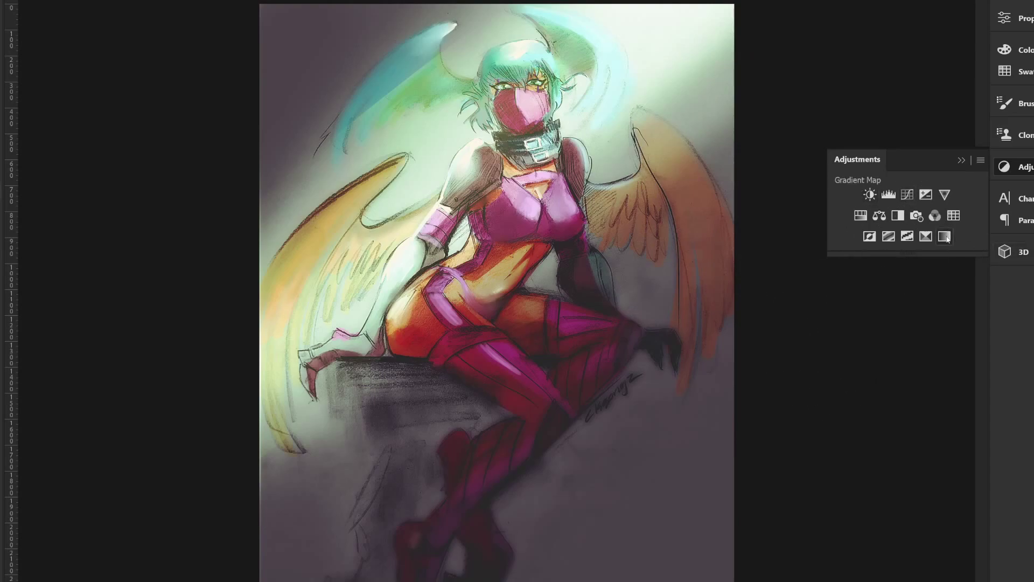
# Step: Add a Gradient Map adjustment, replacing an initial pale green one
pyautogui.click(945, 236)
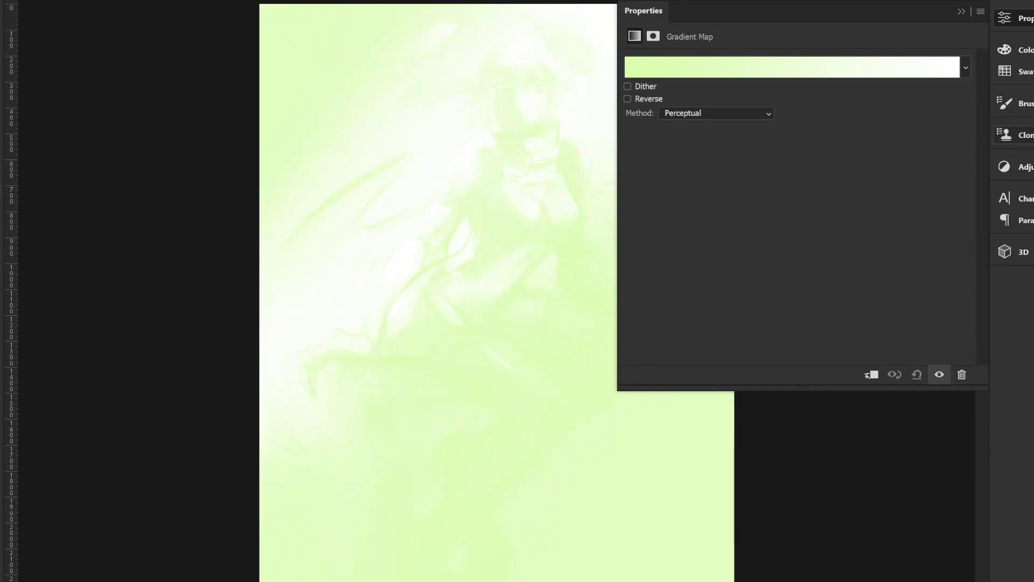
pyautogui.hotkey('ctrl', 'z')
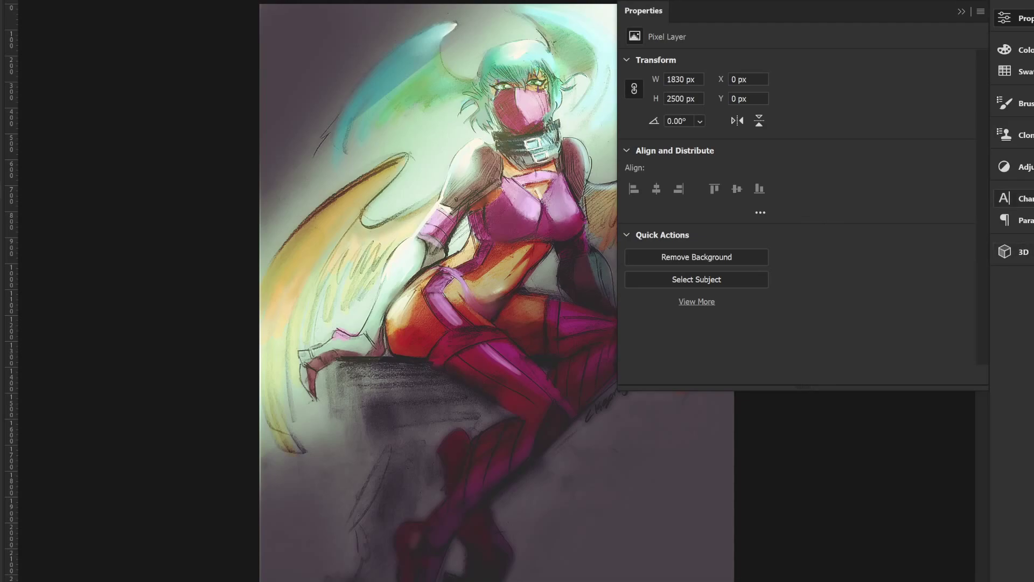
pyautogui.click(1004, 167)
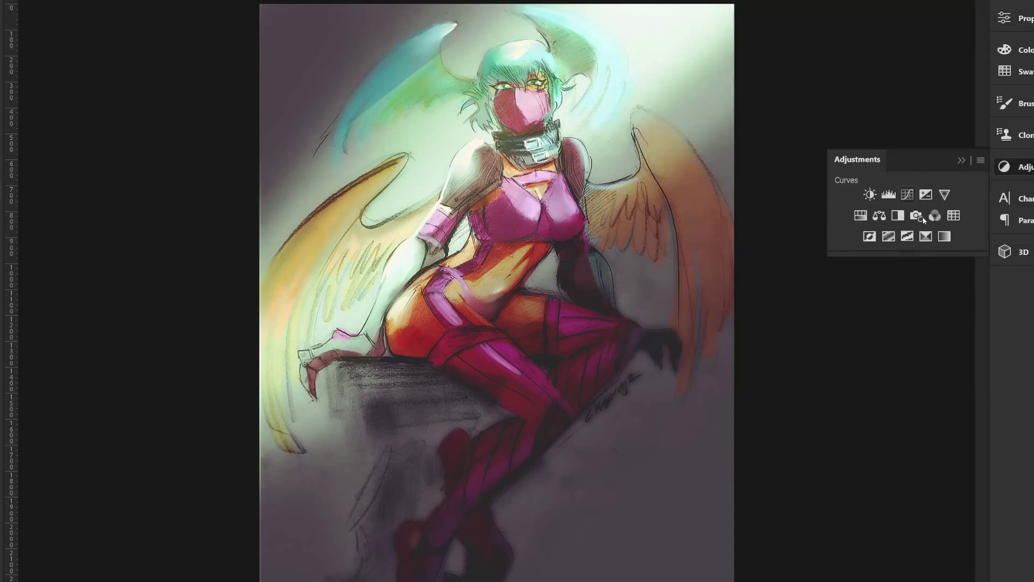
pyautogui.click(945, 236)
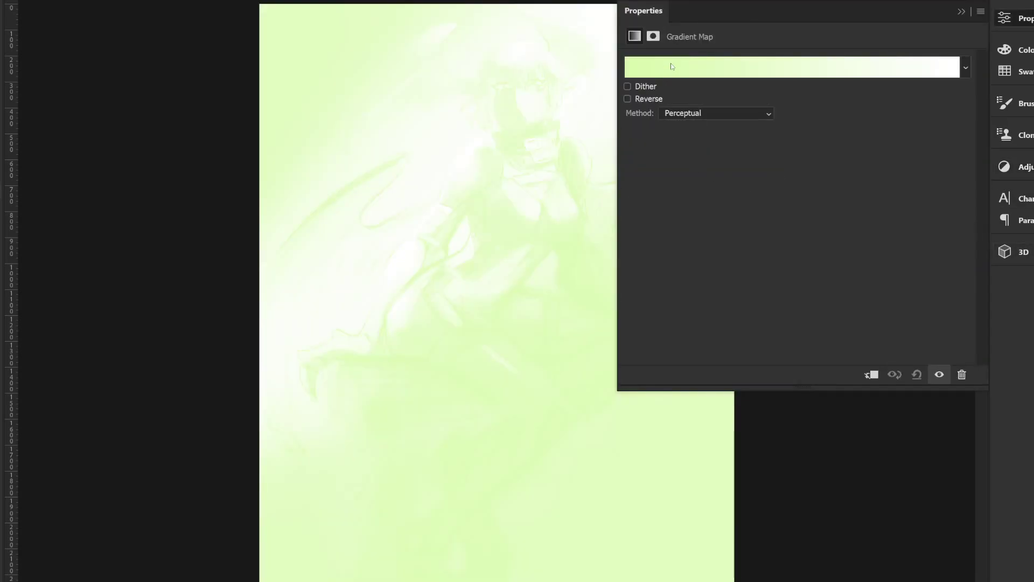
# Step: In the Gradient Editor, try the yellow-to-magenta Oranges preset and adjust its yellow stop
pyautogui.click(672, 66)
pyautogui.click(625, 110)
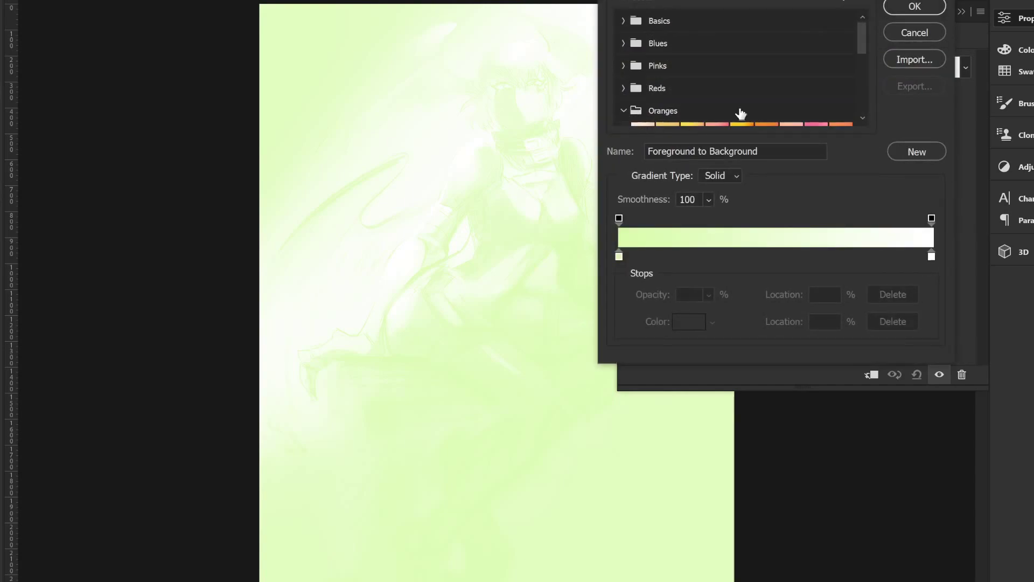
pyautogui.scroll(-2, 738, 112)
pyautogui.scroll(-2, 689, 84)
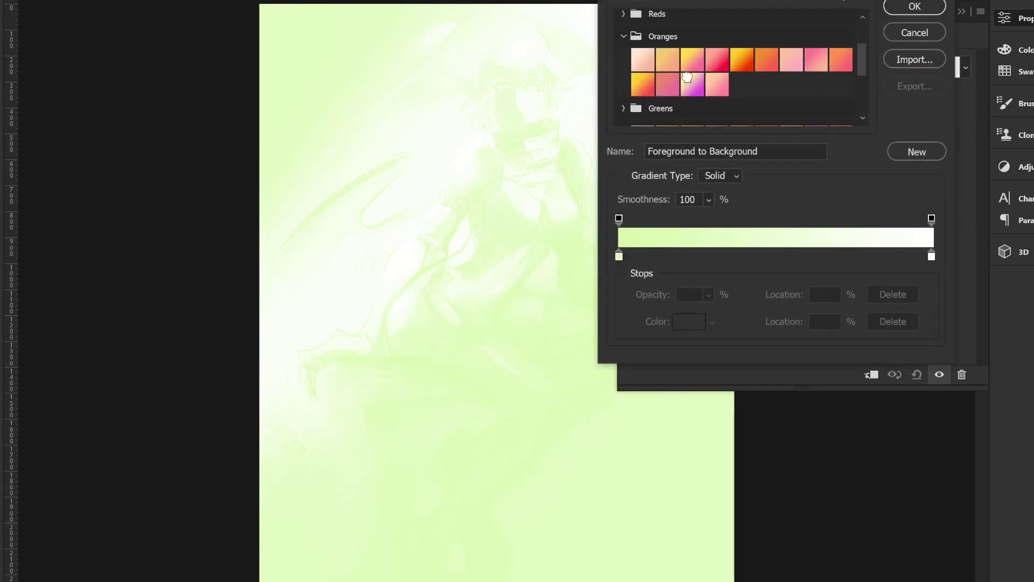
pyautogui.click(692, 83)
pyautogui.click(619, 256)
pyautogui.moveTo(621, 256)
pyautogui.mouseDown()
pyautogui.moveTo(890, 256)
pyautogui.moveTo(619, 256)
pyautogui.mouseUp()
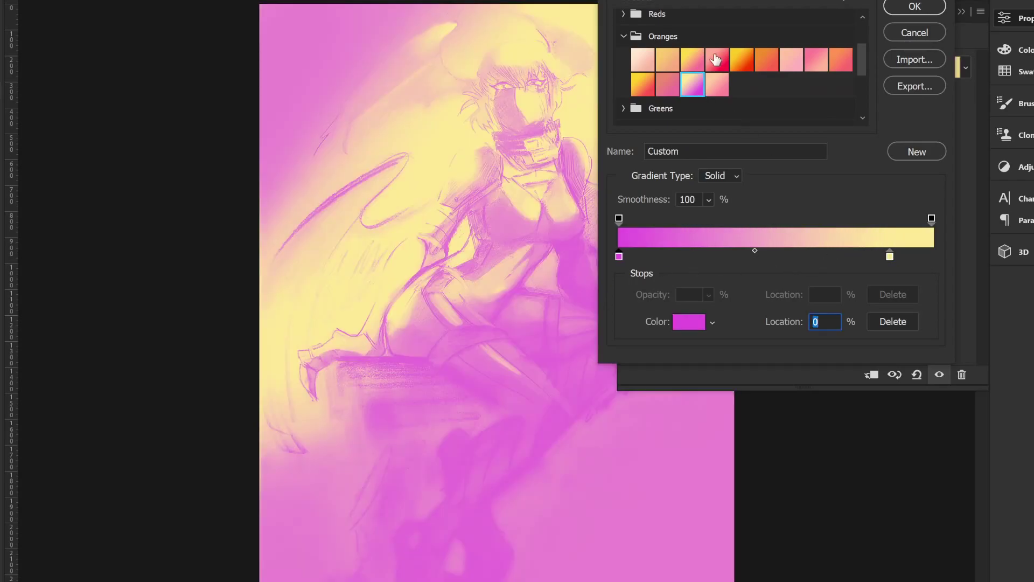
# Step: Switch to the red-to-pink Oranges preset and add a dark maroon stop at 25%
pyautogui.click(716, 59)
pyautogui.moveTo(619, 257)
pyautogui.mouseDown()
pyautogui.moveTo(919, 256)
pyautogui.moveTo(619, 256)
pyautogui.mouseUp()
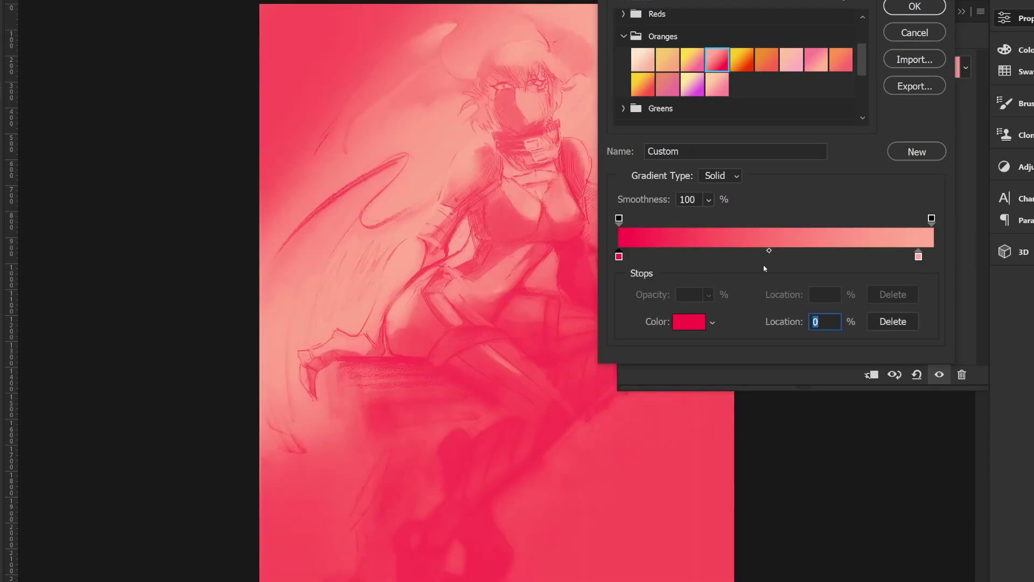
pyautogui.click(698, 258)
pyautogui.click(689, 321)
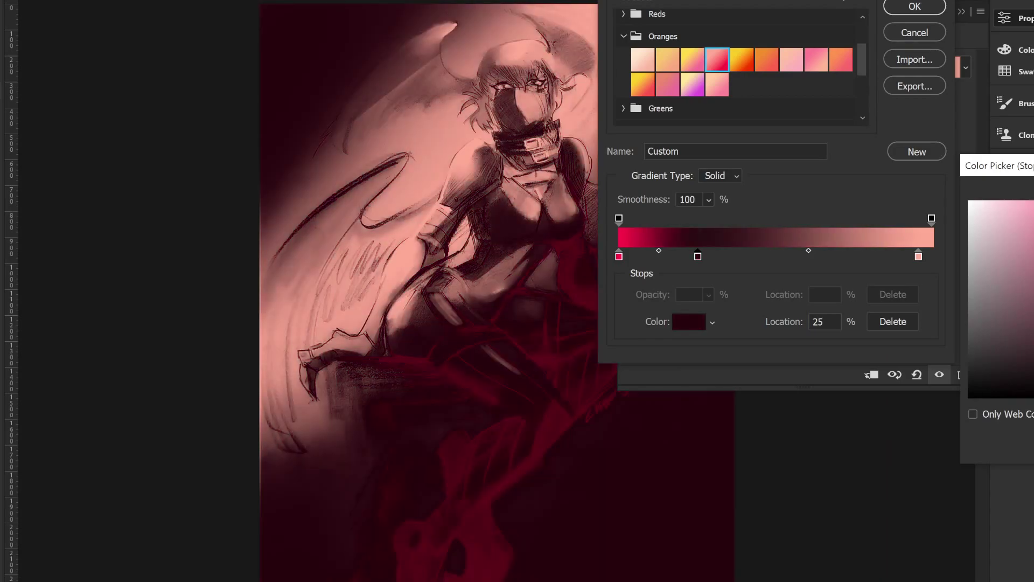
# Step: Move the pink end stop to 100% and add a greyish pink stop at 77%
pyautogui.press('Return')
pyautogui.moveTo(923, 261); pyautogui.dragTo(932, 261)
pyautogui.click(862, 258)
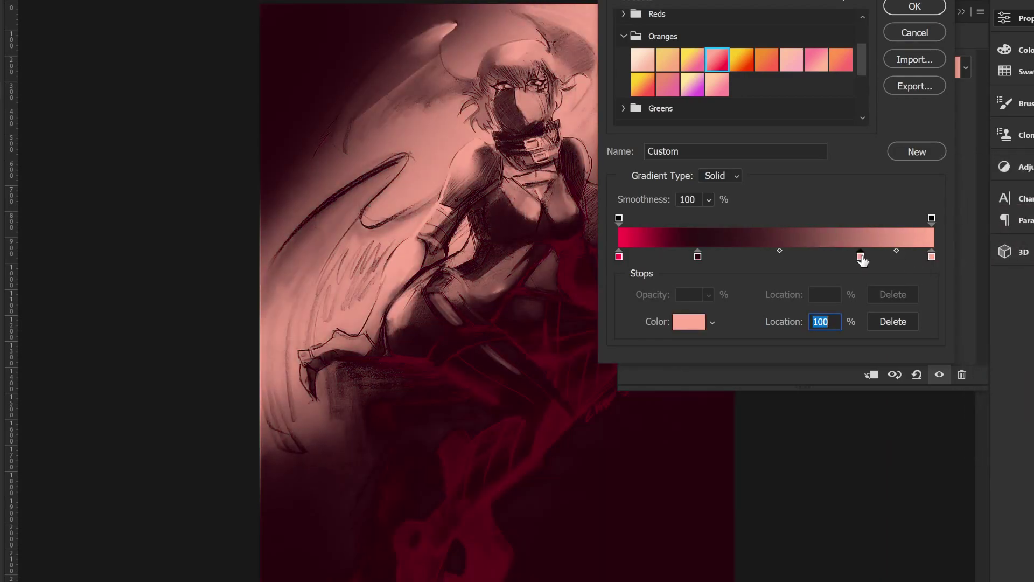
pyautogui.click(689, 322)
pyautogui.moveTo(1013, 248)
pyautogui.mouseDown()
pyautogui.moveTo(1001, 232)
pyautogui.moveTo(1020, 264)
pyautogui.moveTo(1031, 243)
pyautogui.mouseUp()
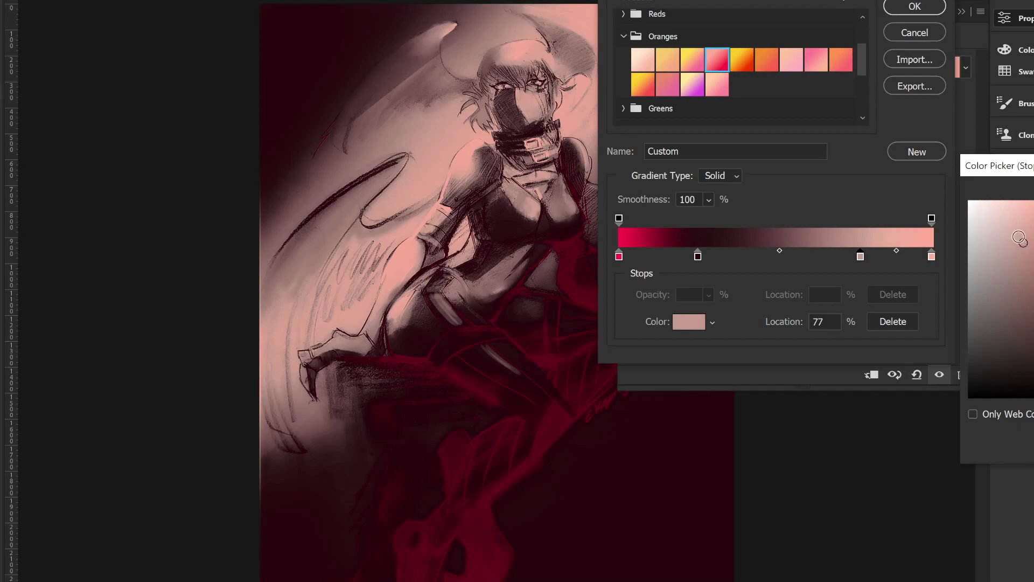
pyautogui.press('Return')
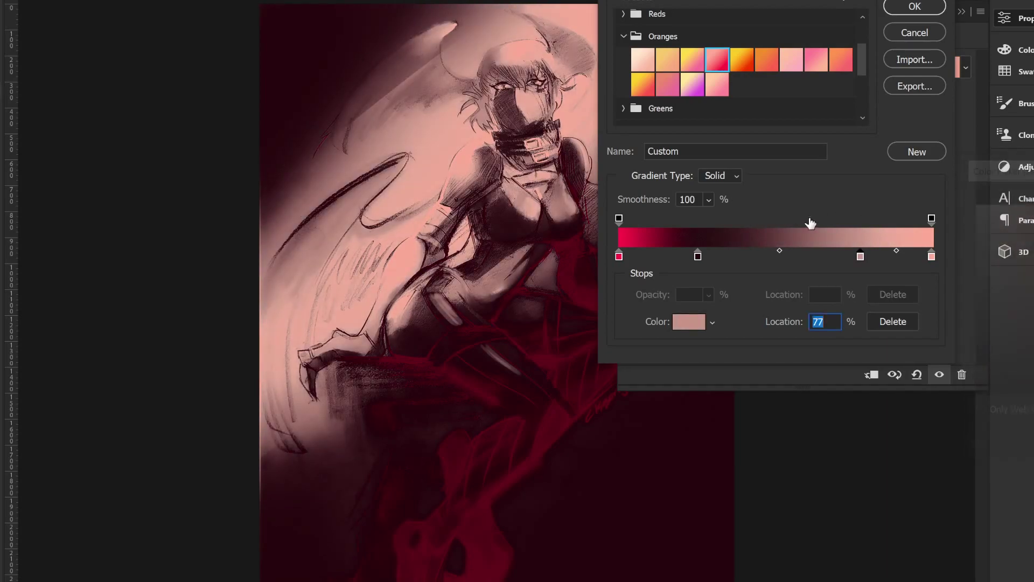
# Step: Add a dark red gradient stop at 38%
pyautogui.click(740, 257)
pyautogui.click(690, 322)
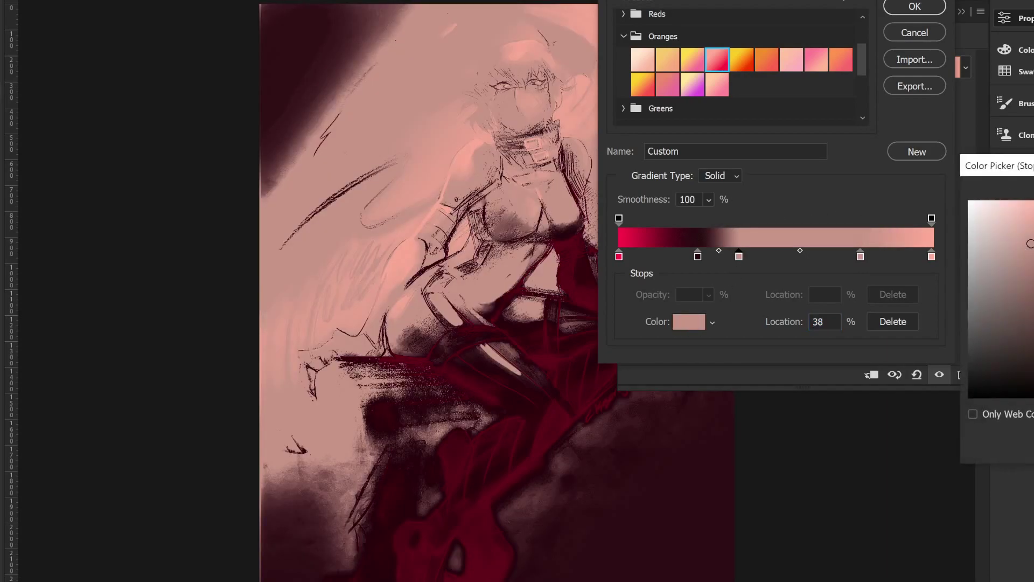
pyautogui.moveTo(1024, 253)
pyautogui.mouseDown()
pyautogui.moveTo(1018, 237)
pyautogui.moveTo(1021, 248)
pyautogui.mouseUp()
pyautogui.press('Return')
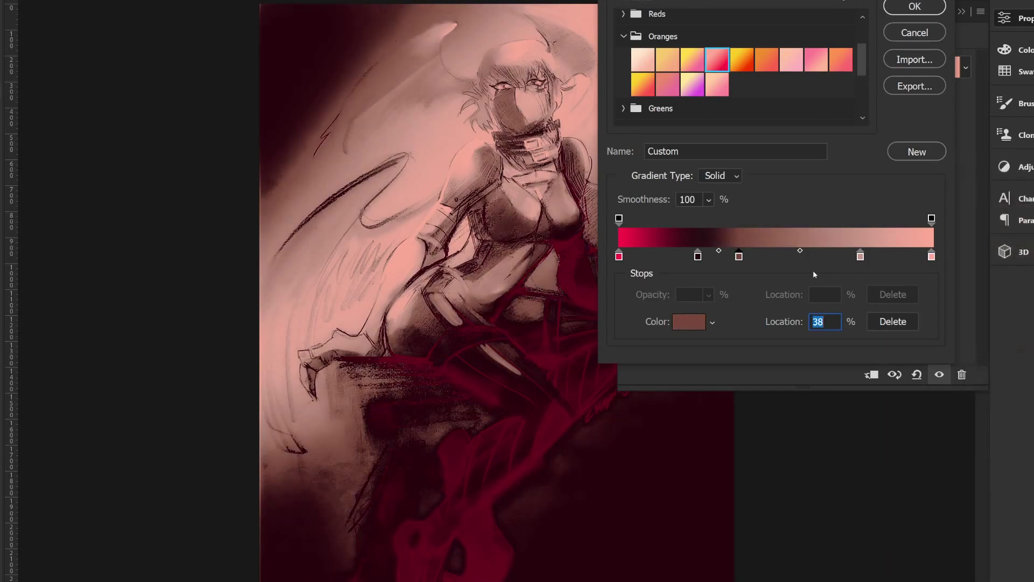
# Step: Add a mint green stop at 63%, accept the gradient, and collapse the Properties panel
pyautogui.click(817, 256)
pyautogui.click(683, 323)
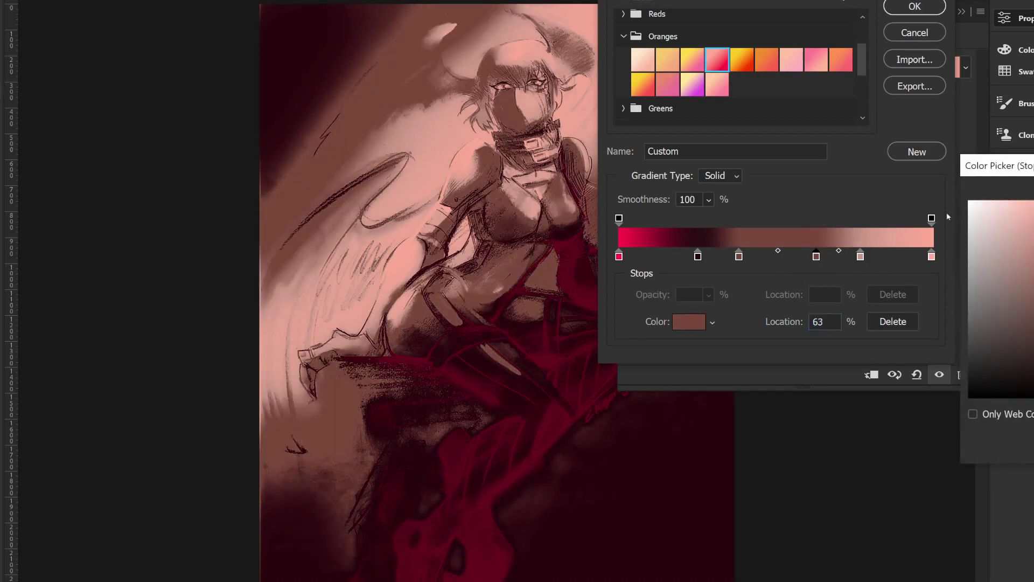
pyautogui.click(1004, 216)
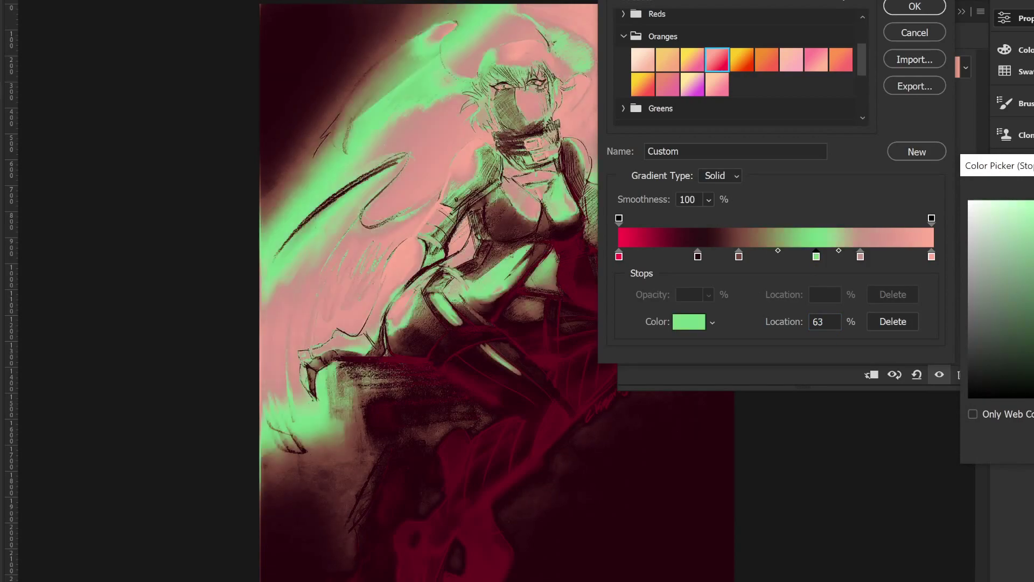
pyautogui.moveTo(1021, 253)
pyautogui.mouseDown()
pyautogui.moveTo(1003, 236)
pyautogui.moveTo(1028, 302)
pyautogui.moveTo(1000, 317)
pyautogui.moveTo(1002, 259)
pyautogui.moveTo(1032, 283)
pyautogui.mouseUp()
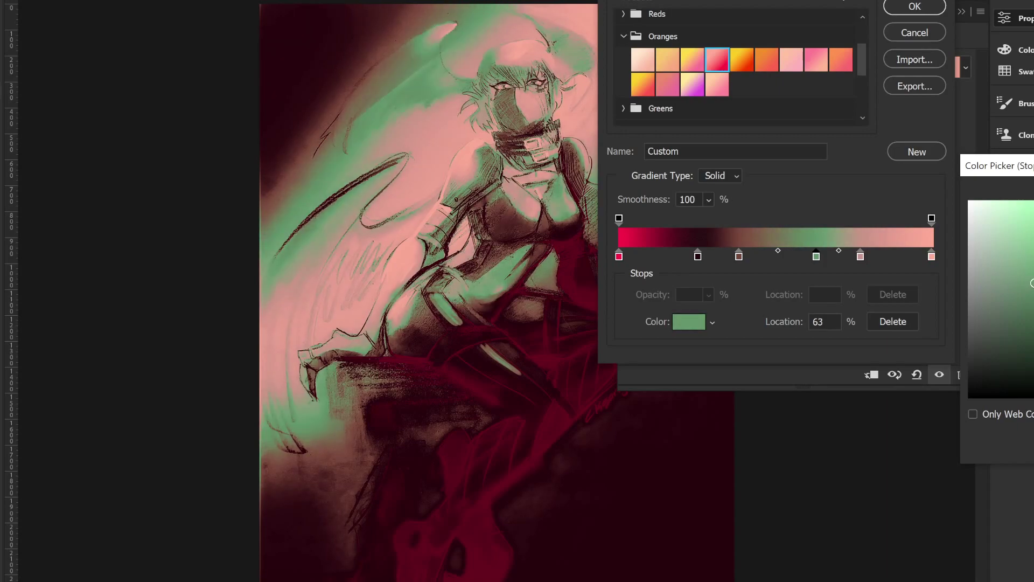
pyautogui.press('Return')
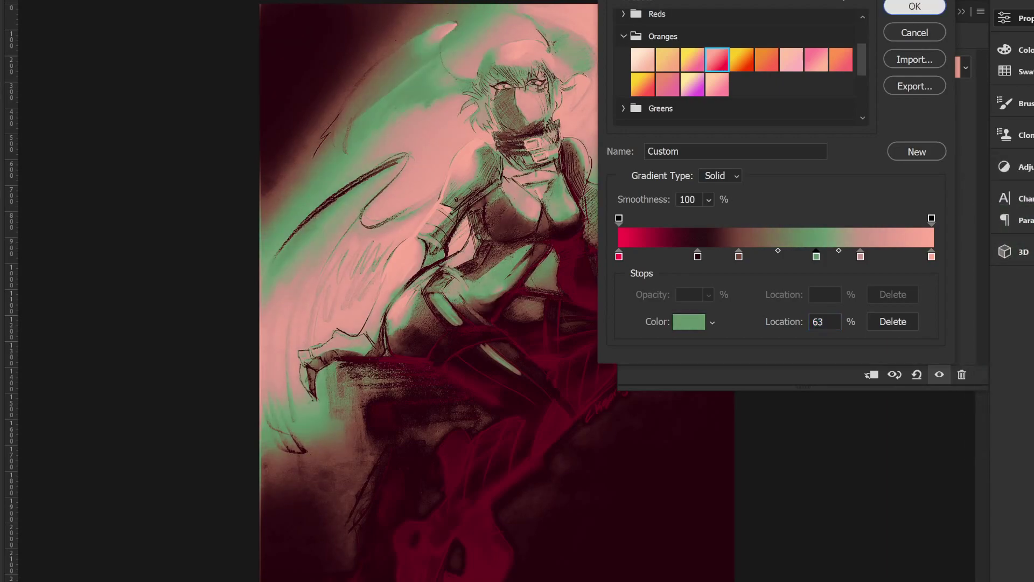
pyautogui.click(915, 6)
pyautogui.click(961, 12)
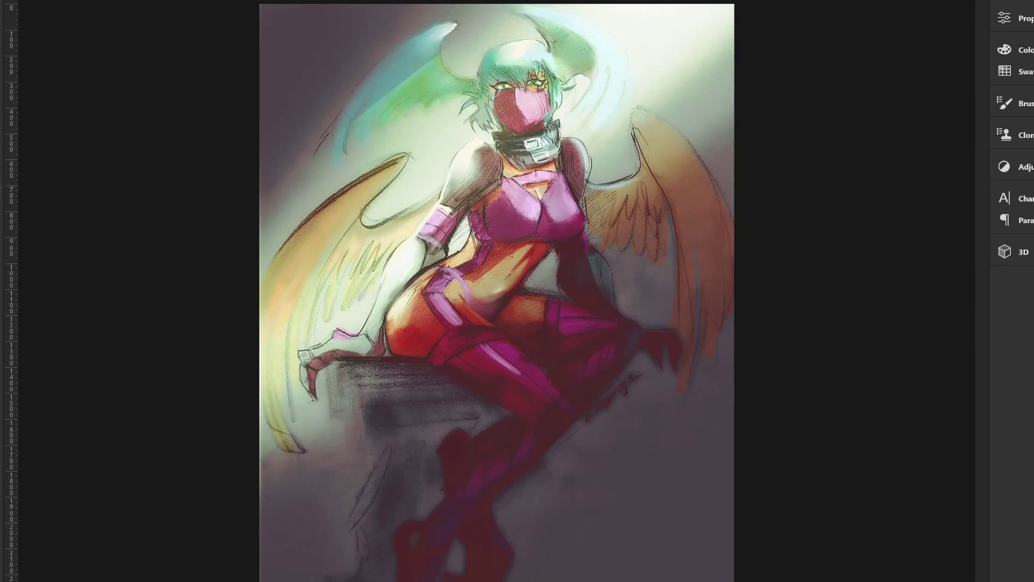
# Step: Apply a 22.2-pixel Gaussian Blur to the layer
pyautogui.hotkey('alt', 't')
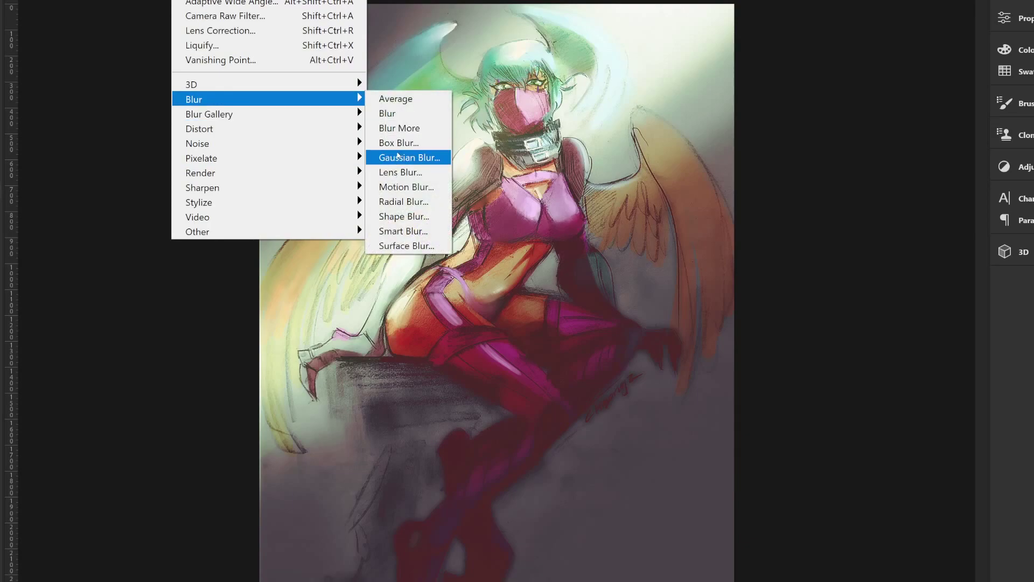
pyautogui.click(398, 155)
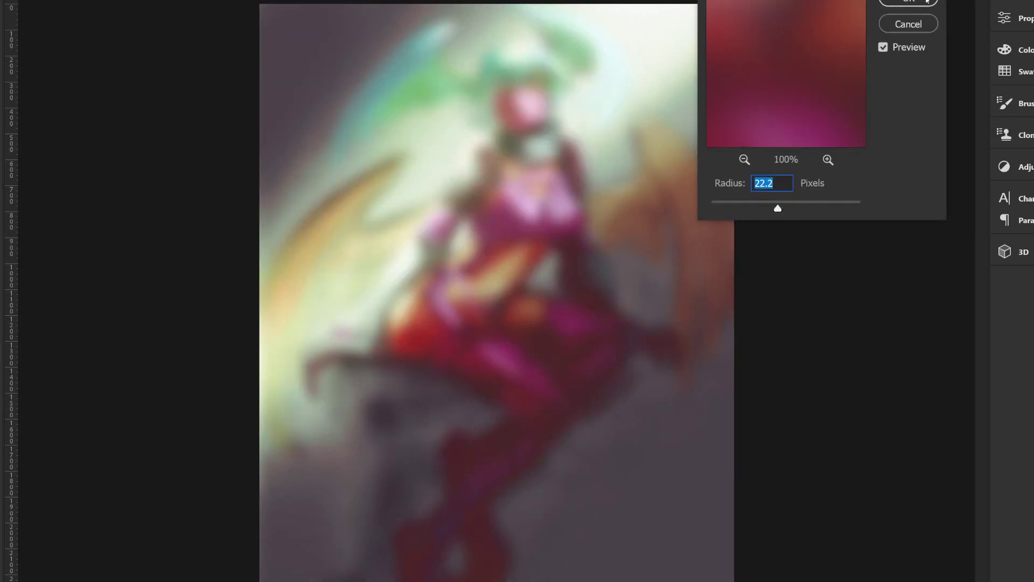
pyautogui.click(925, 2)
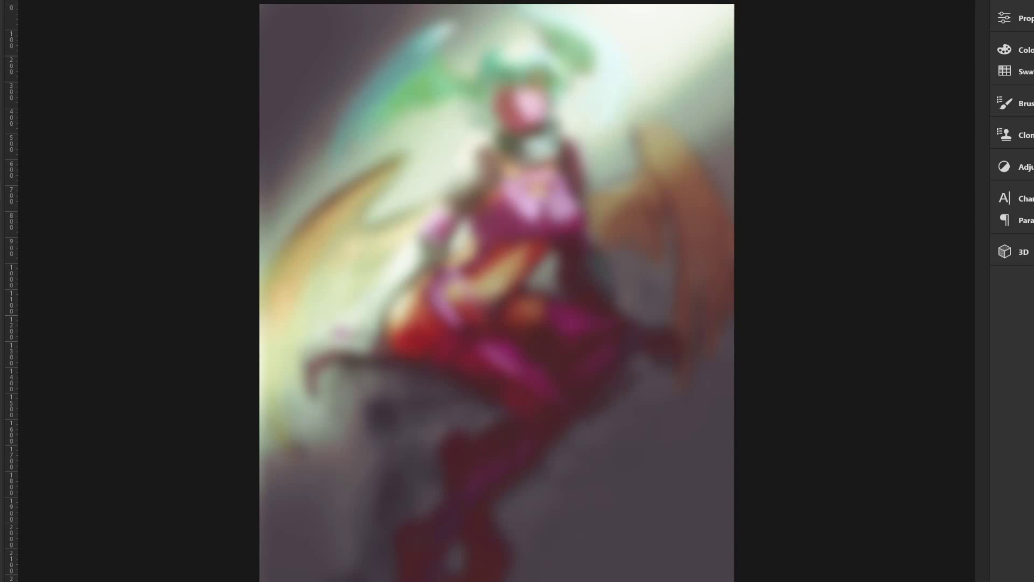
# Step: Cycle the blurred layer's blend modes to a darker, contrasty glow
pyautogui.hotkey('shift', '+')
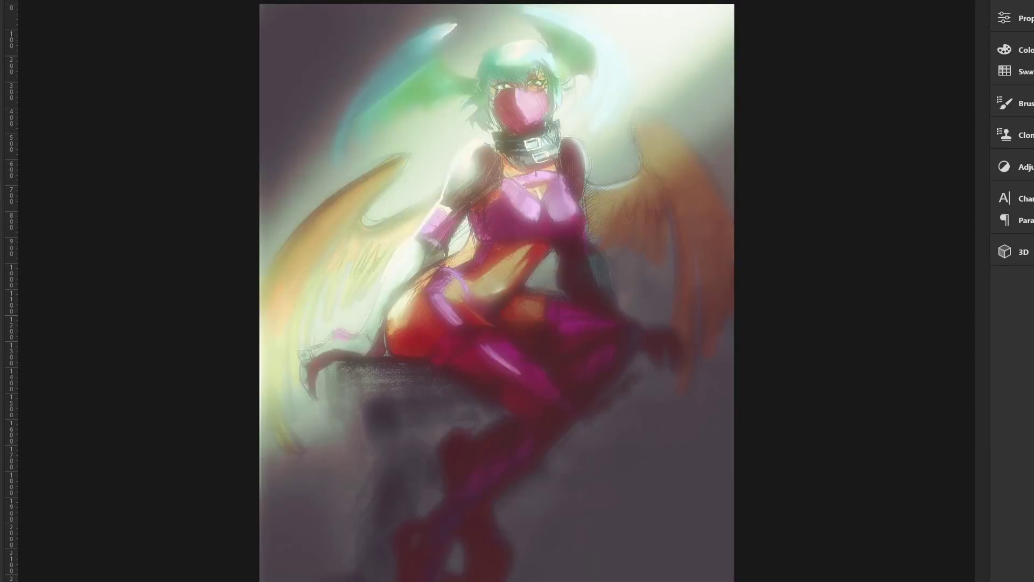
pyautogui.hotkey('shift', '+')
pyautogui.hotkey('shift', '+')
pyautogui.hotkey('shift', '+')
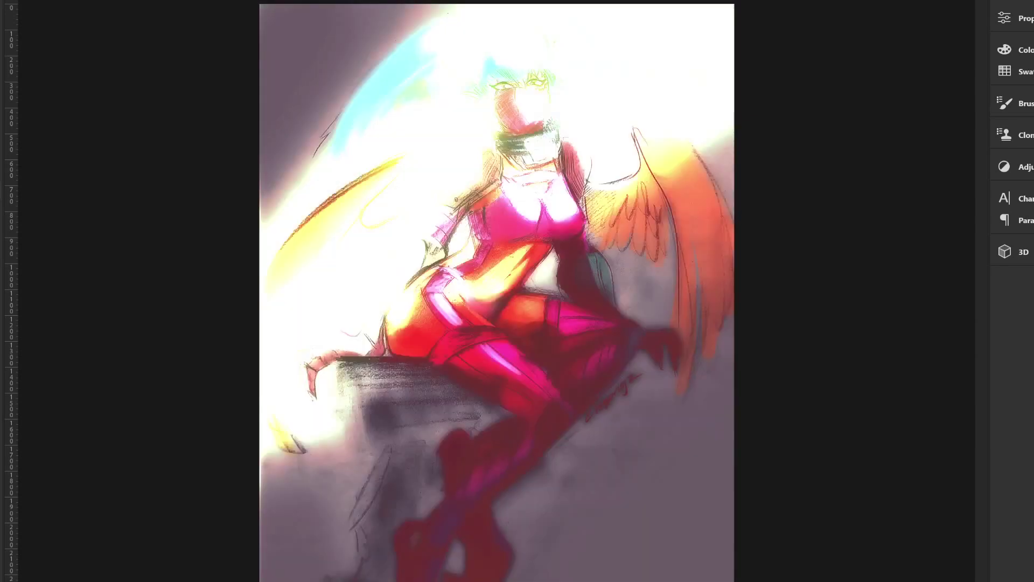
pyautogui.hotkey('shift', '+')
pyautogui.hotkey('shift', '+')
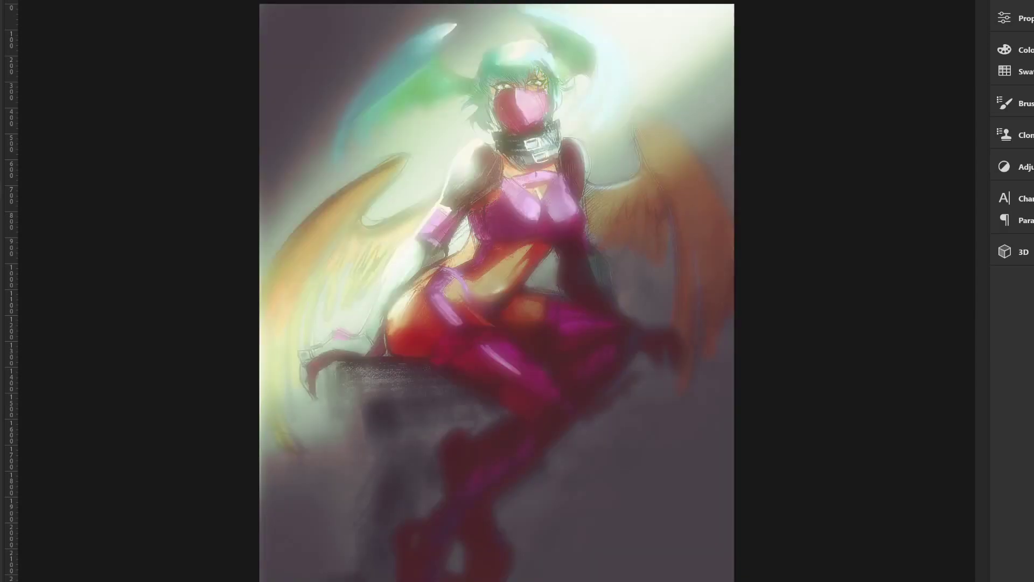
pyautogui.hotkey('shift', '+')
pyautogui.hotkey('shift', '+')
pyautogui.hotkey('shift', '+')
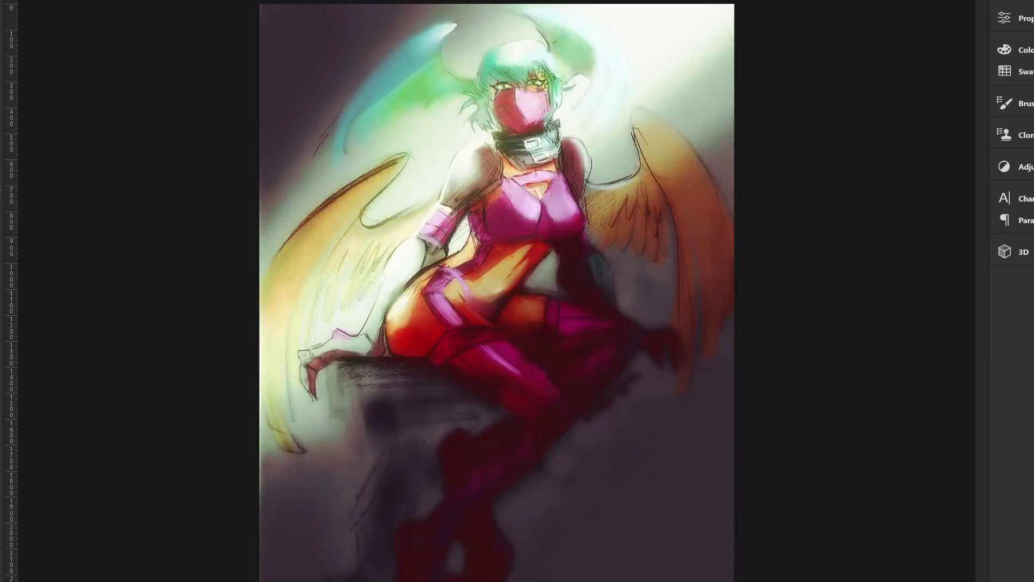
pyautogui.hotkey('shift', '+')
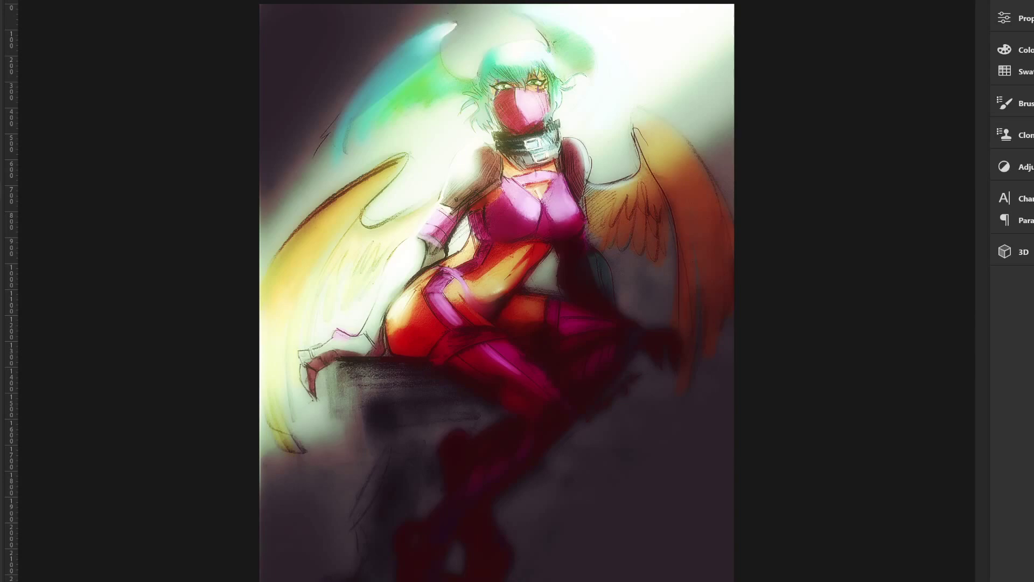
pyautogui.hotkey('shift', '+')
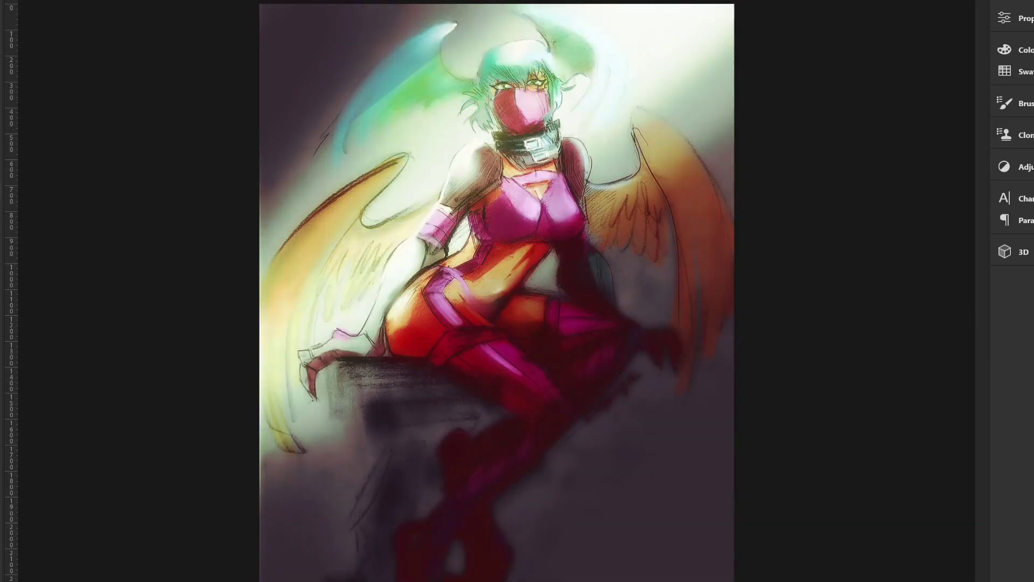
pyautogui.hotkey('shift', '+')
pyautogui.hotkey('shift', '+')
pyautogui.hotkey('shift', '+')
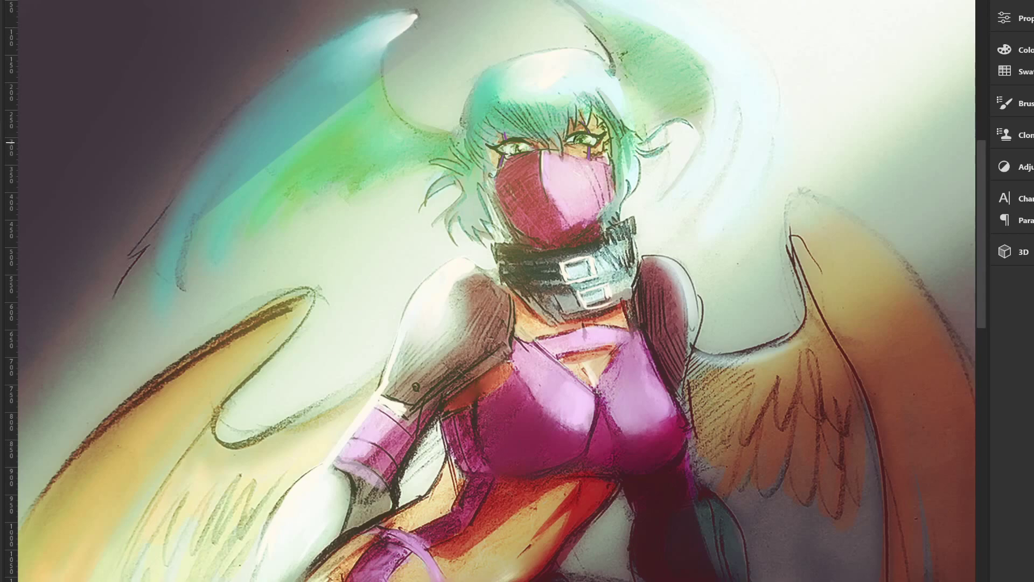
# Step: Darken both eyes, extend the purple mark into the mask, and fit the artwork on screen
pyautogui.moveTo(575, 142); pyautogui.dragTo(581, 141)
pyautogui.moveTo(517, 150); pyautogui.dragTo(516, 155)
pyautogui.moveTo(502, 161); pyautogui.dragTo(496, 174)
pyautogui.hotkey('ctrl', '0')
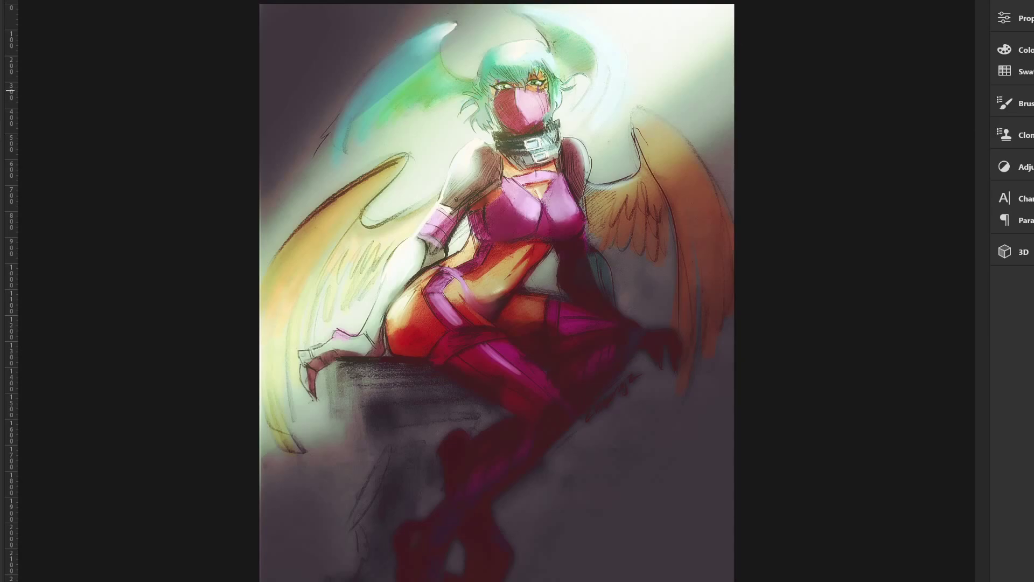
pyautogui.press('shift')
pyautogui.hotkey('ctrl', 'alt', 'shift', 'w')
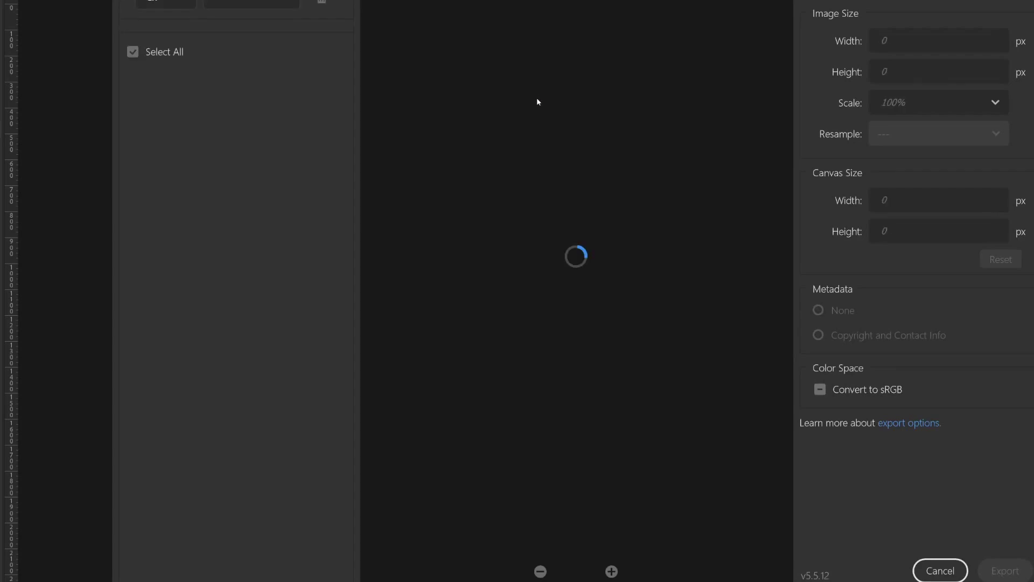
pyautogui.press('Escape')
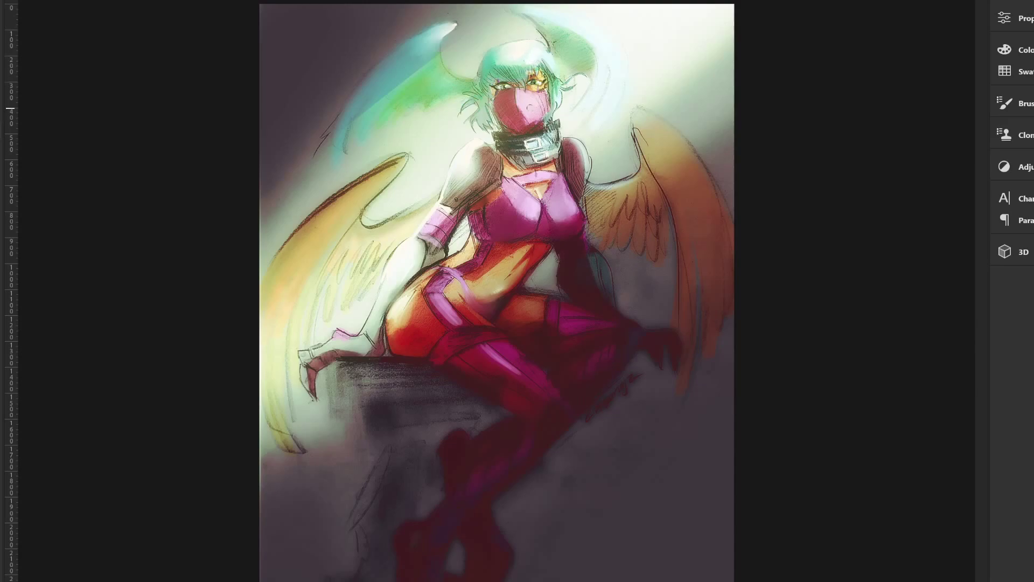
# Step: Paint bright highlights on the mask, chest, left shoulder and arm
pyautogui.moveTo(528, 113); pyautogui.dragTo(524, 93)
pyautogui.moveTo(541, 174); pyautogui.dragTo(527, 207)
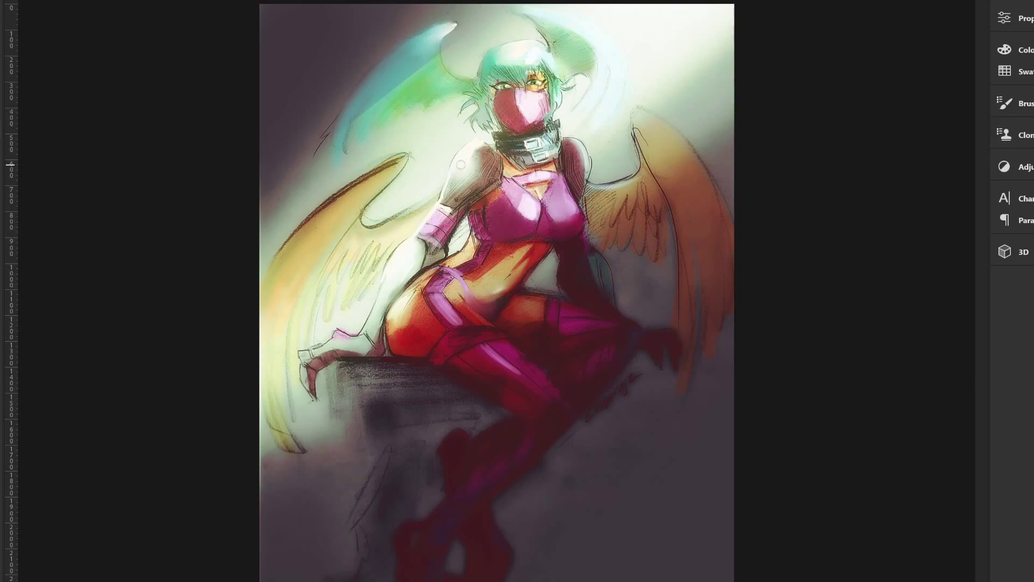
pyautogui.moveTo(461, 165); pyautogui.dragTo(442, 198)
pyautogui.moveTo(423, 233); pyautogui.dragTo(480, 144)
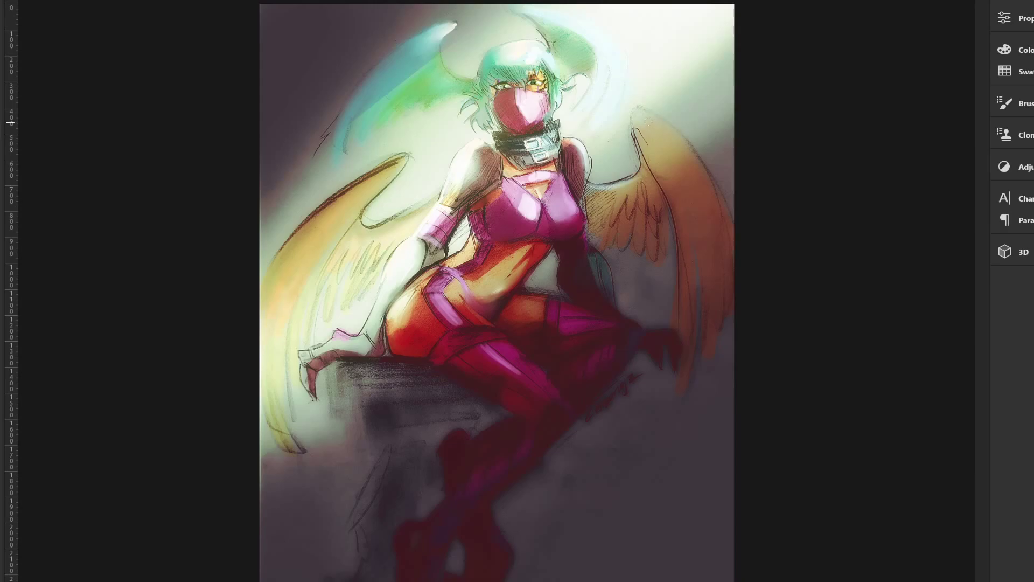
# Step: Highlight the upper edges of both wings, redoing a stray left-wing stroke
pyautogui.moveTo(639, 145)
pyautogui.mouseDown()
pyautogui.moveTo(635, 108)
pyautogui.moveTo(656, 111)
pyautogui.moveTo(644, 124)
pyautogui.moveTo(649, 137)
pyautogui.moveTo(667, 121)
pyautogui.mouseUp()
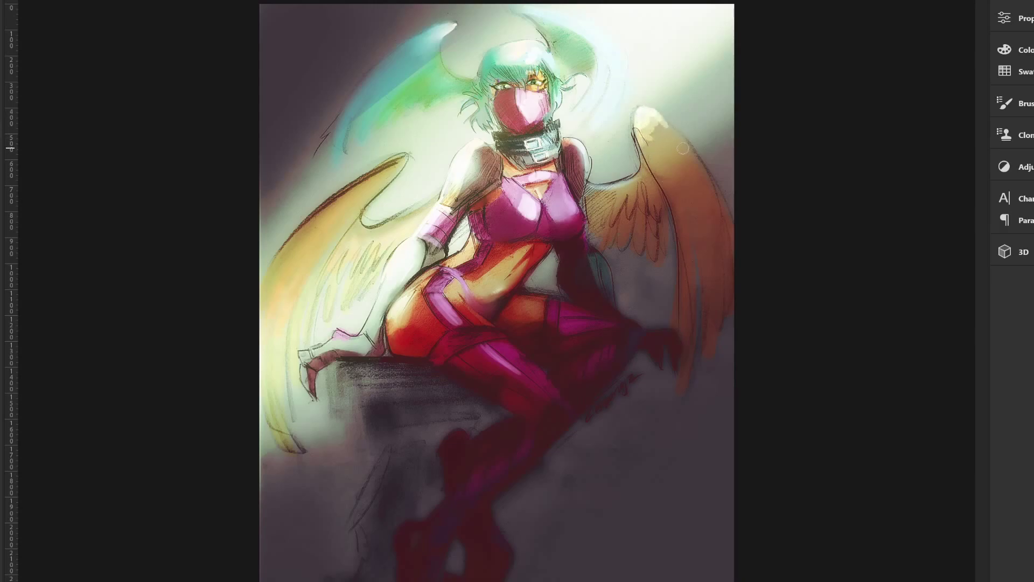
pyautogui.moveTo(402, 161)
pyautogui.mouseDown()
pyautogui.moveTo(336, 220)
pyautogui.moveTo(317, 221)
pyautogui.mouseUp()
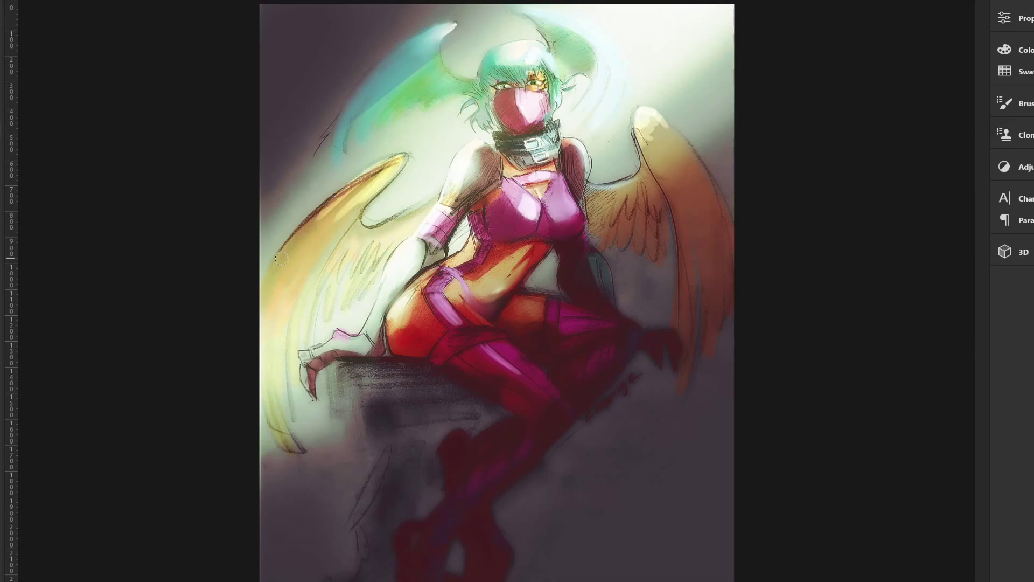
pyautogui.moveTo(387, 236)
pyautogui.mouseDown()
pyautogui.moveTo(360, 201)
pyautogui.moveTo(355, 218)
pyautogui.mouseUp()
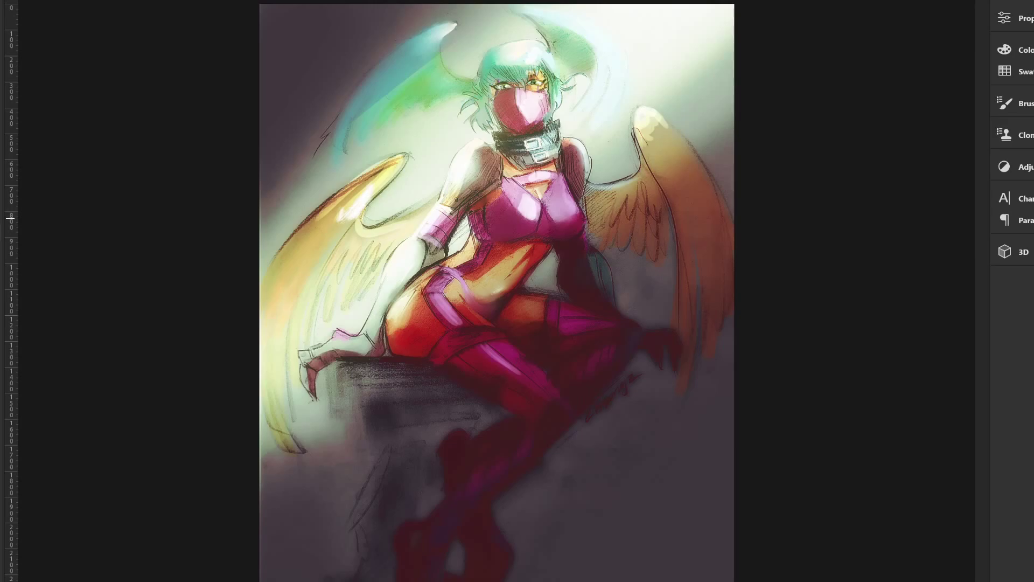
pyautogui.hotkey('ctrl', 'z')
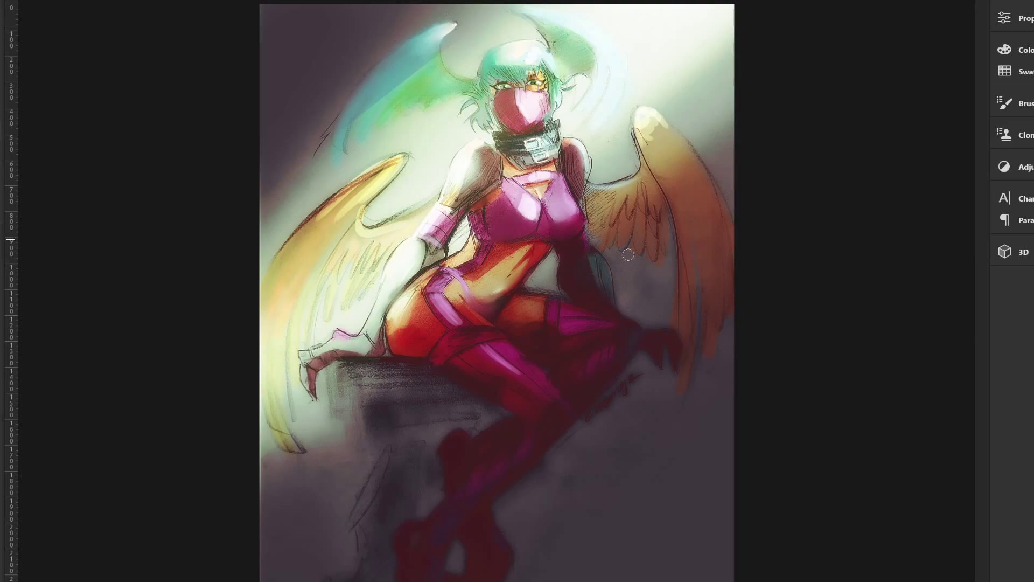
pyautogui.moveTo(337, 224)
pyautogui.mouseDown()
pyautogui.moveTo(366, 203)
pyautogui.moveTo(358, 185)
pyautogui.moveTo(342, 249)
pyautogui.moveTo(371, 196)
pyautogui.mouseUp()
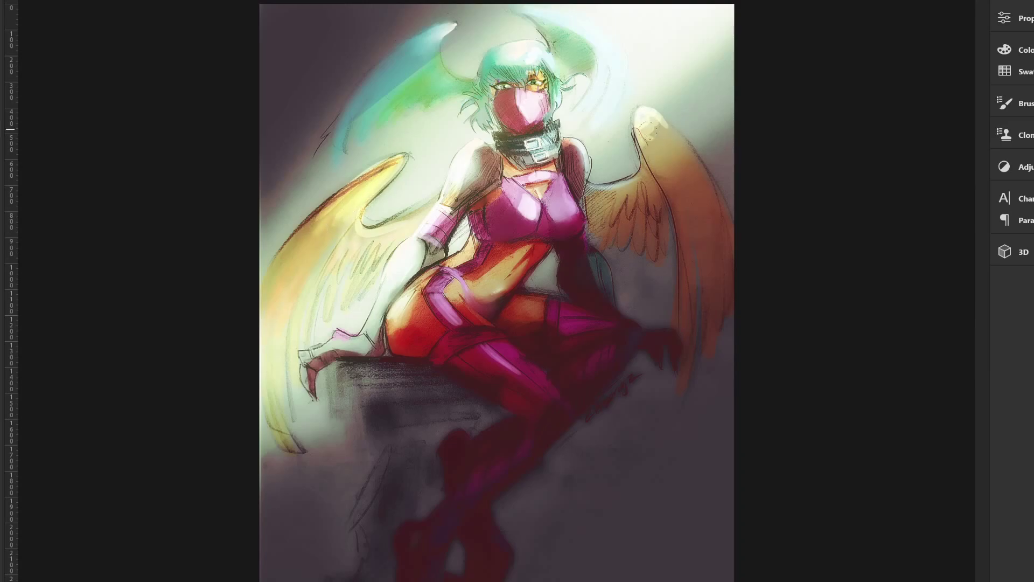
pyautogui.moveTo(668, 123)
pyautogui.mouseDown()
pyautogui.moveTo(695, 169)
pyautogui.moveTo(652, 149)
pyautogui.moveTo(674, 164)
pyautogui.moveTo(654, 174)
pyautogui.moveTo(697, 161)
pyautogui.mouseUp()
pyautogui.moveTo(372, 226)
pyautogui.mouseDown()
pyautogui.moveTo(363, 200)
pyautogui.moveTo(315, 168)
pyautogui.moveTo(300, 173)
pyautogui.mouseUp()
pyautogui.moveTo(361, 245); pyautogui.dragTo(439, 194)
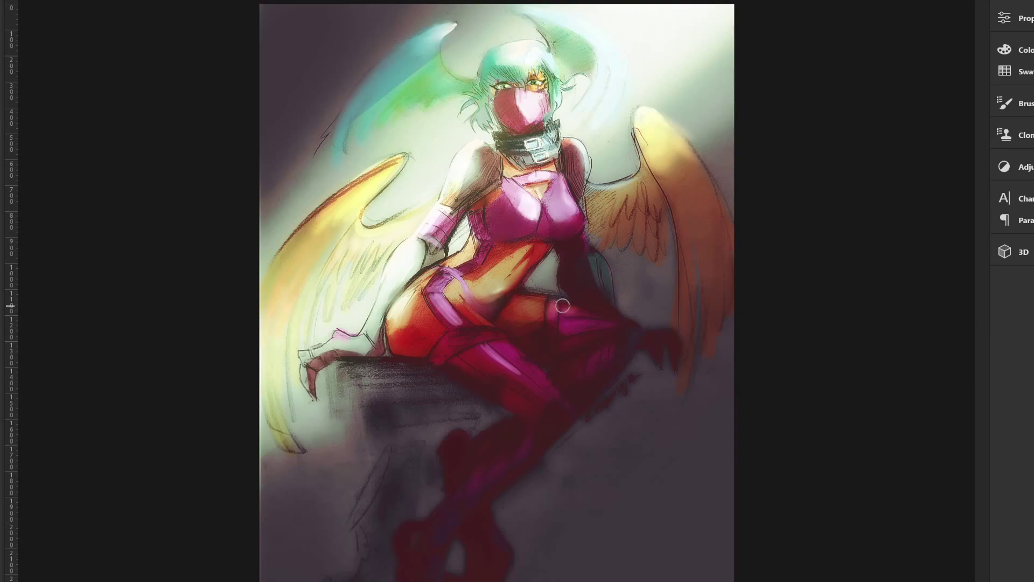
# Step: Extend the magenta thigh paint to the right, discarding a trial hip-lightening stroke
pyautogui.moveTo(558, 309); pyautogui.dragTo(662, 338)
pyautogui.press('[')
pyautogui.press('[')
pyautogui.press('[')
pyautogui.press(']')
pyautogui.press(']')
pyautogui.press(']')
pyautogui.press(']')
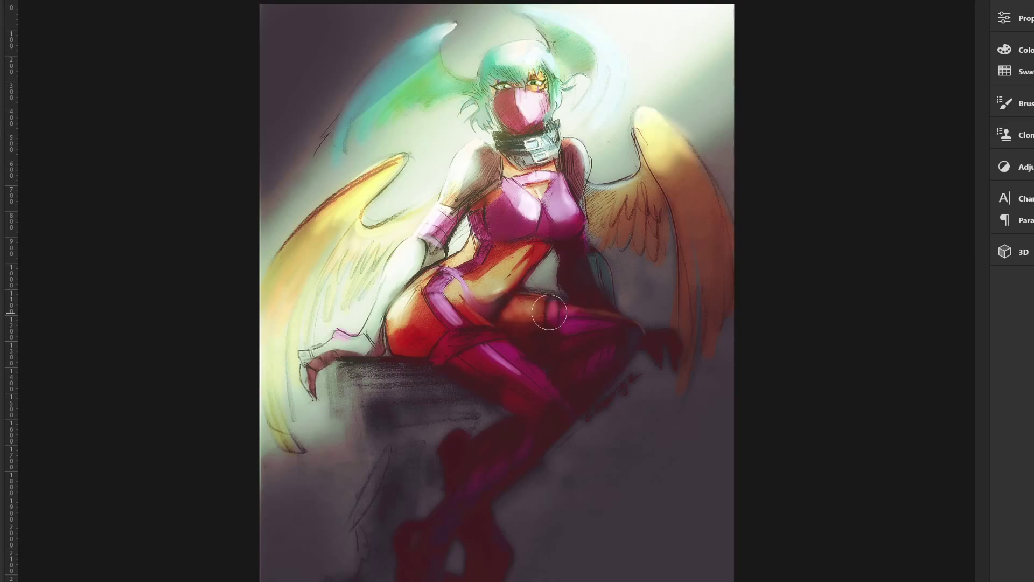
pyautogui.moveTo(512, 311); pyautogui.dragTo(548, 305)
pyautogui.hotkey('ctrl', 'z')
# Step: Fill the canvas with flat mid grey using the Paint Bucket
pyautogui.rightClick(1, 225)
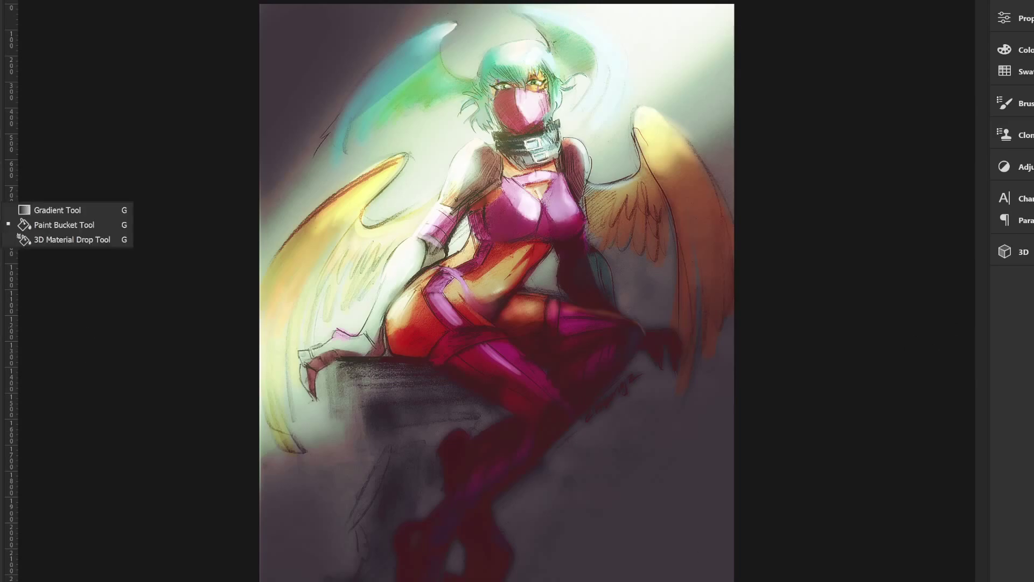
pyautogui.click(1, 432)
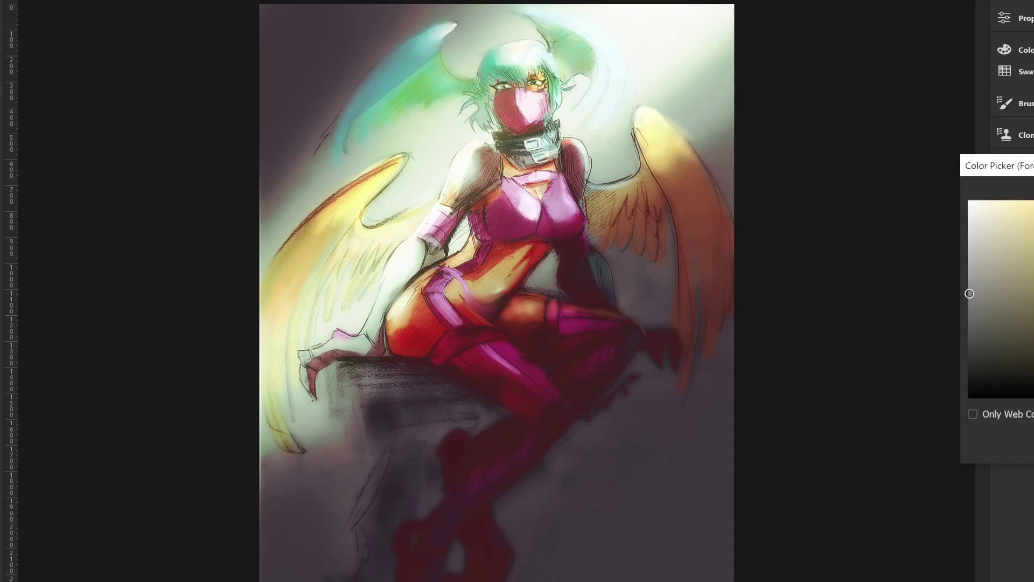
pyautogui.moveTo(970, 294); pyautogui.dragTo(966, 277)
pyautogui.press('Return')
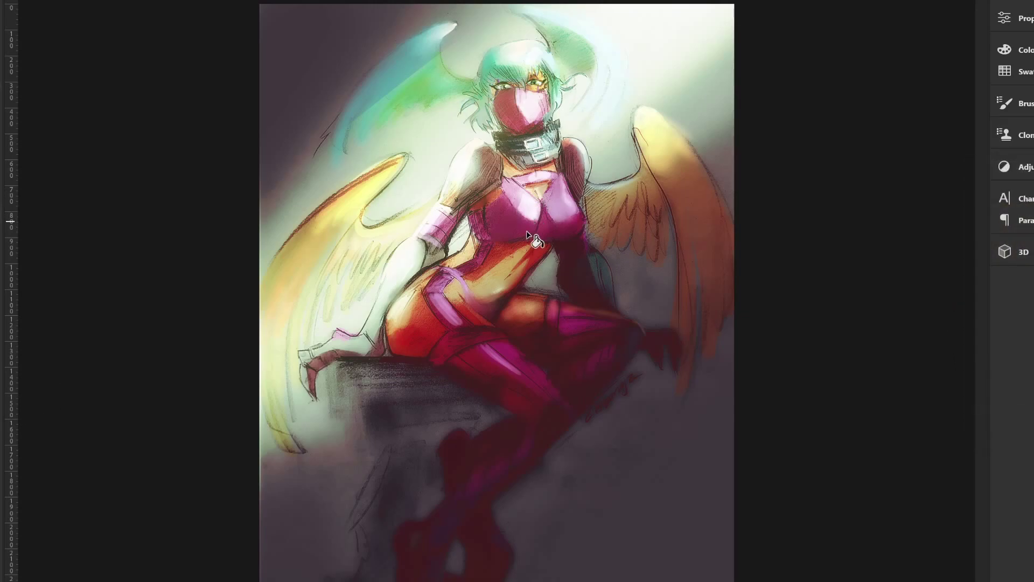
pyautogui.click(527, 233)
# Step: Apply a Grain texture (Intensity 89, Contrast 77) from the Filter Gallery
pyautogui.click(210, 1)
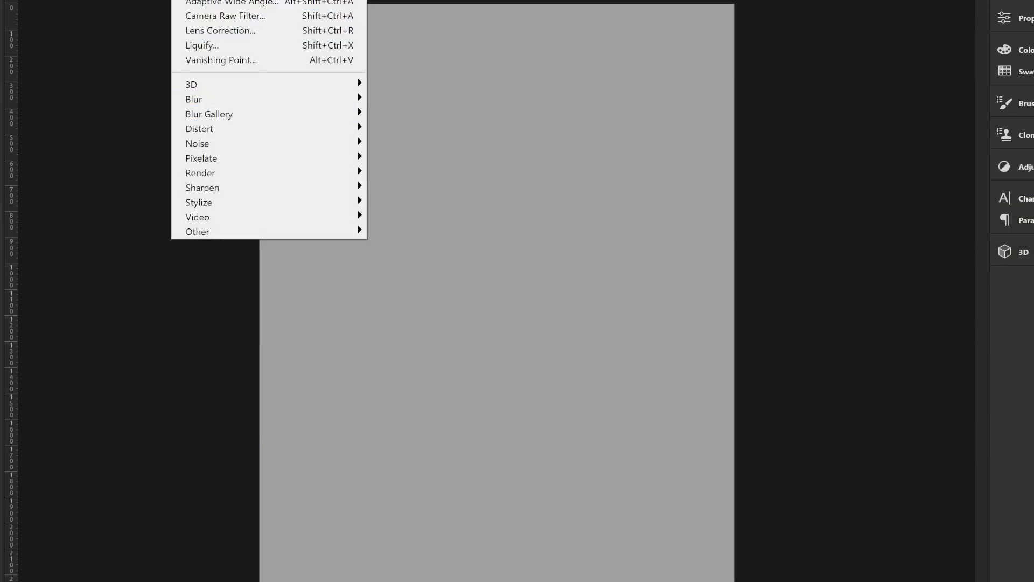
pyautogui.click(211, 4)
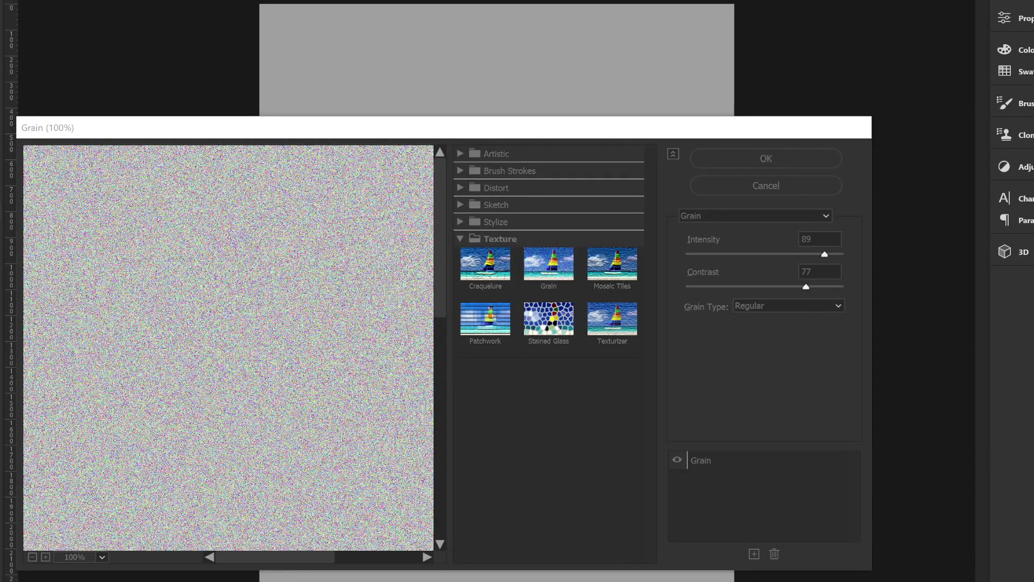
pyautogui.press('Return')
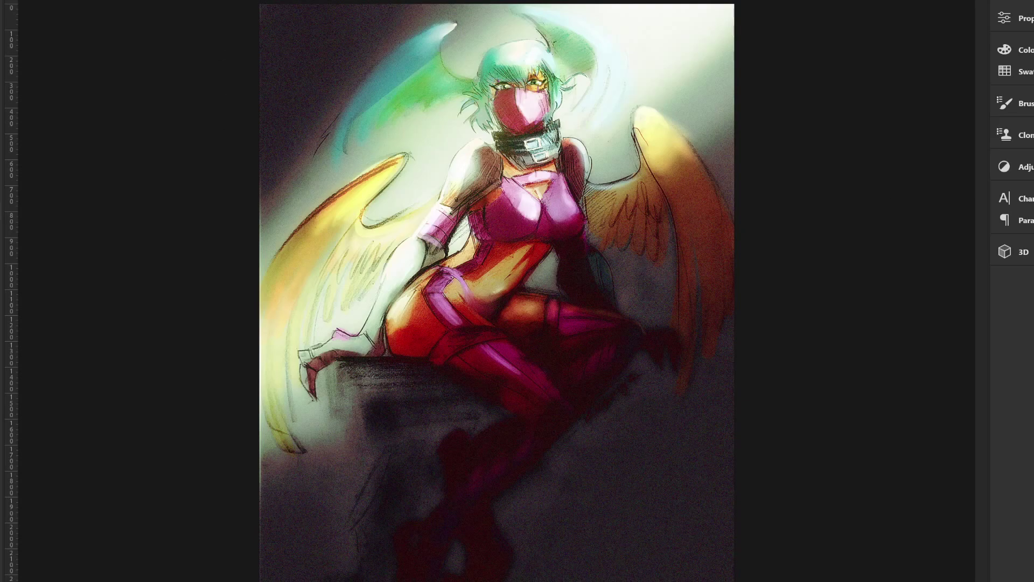
# Step: Apply a 22.2-pixel Gaussian Blur to the painting layer
pyautogui.click(189, 1)
pyautogui.moveTo(242, 98)
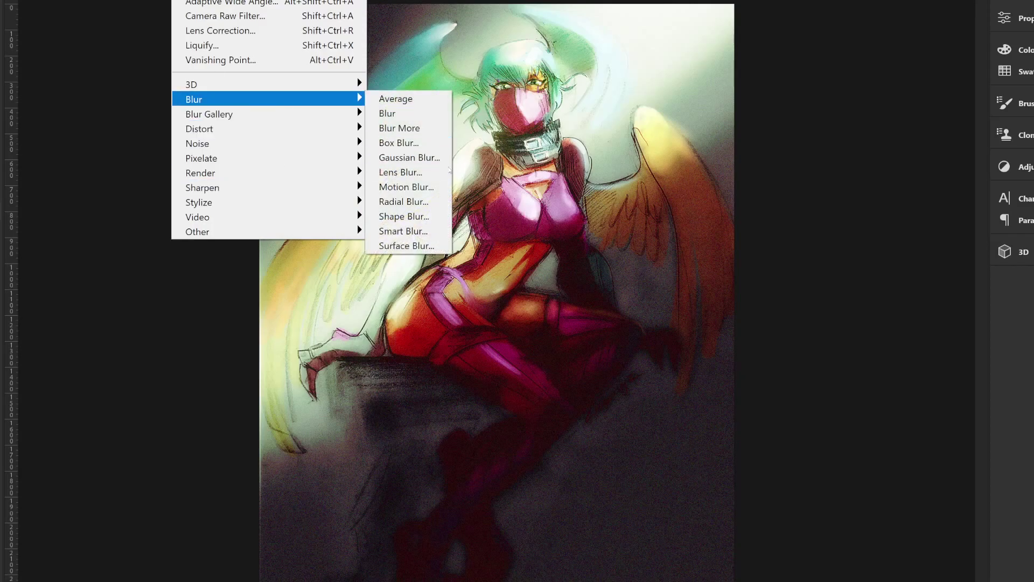
pyautogui.click(438, 158)
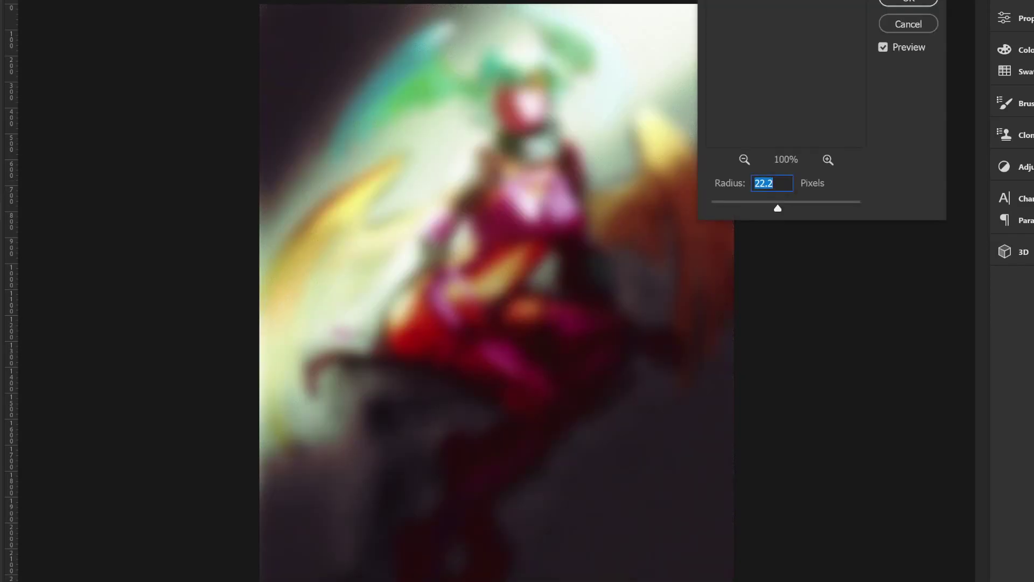
pyautogui.press('Return')
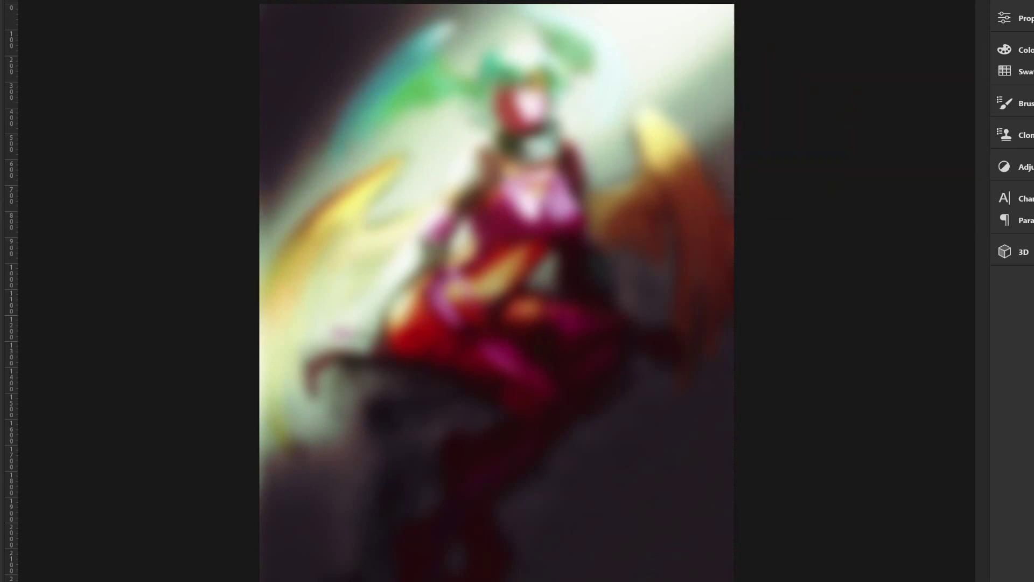
# Step: Cycle the blurred layer's blend modes until it gives a soft, hazy glow
pyautogui.hotkey('shift', '+')
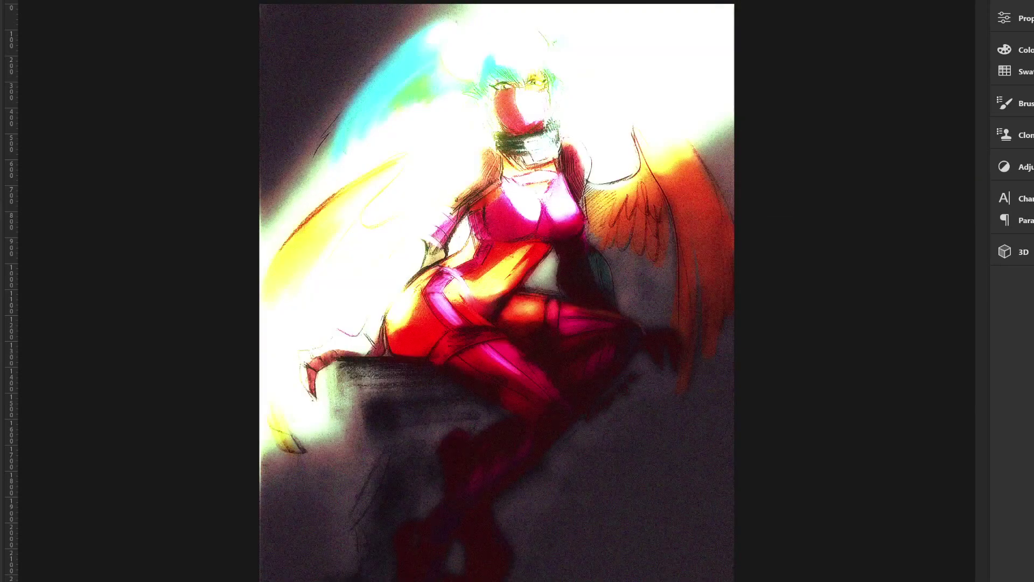
pyautogui.hotkey('shift', '+')
pyautogui.hotkey('shift', '+')
pyautogui.hotkey('shift', '+')
pyautogui.hotkey('shift', '+')
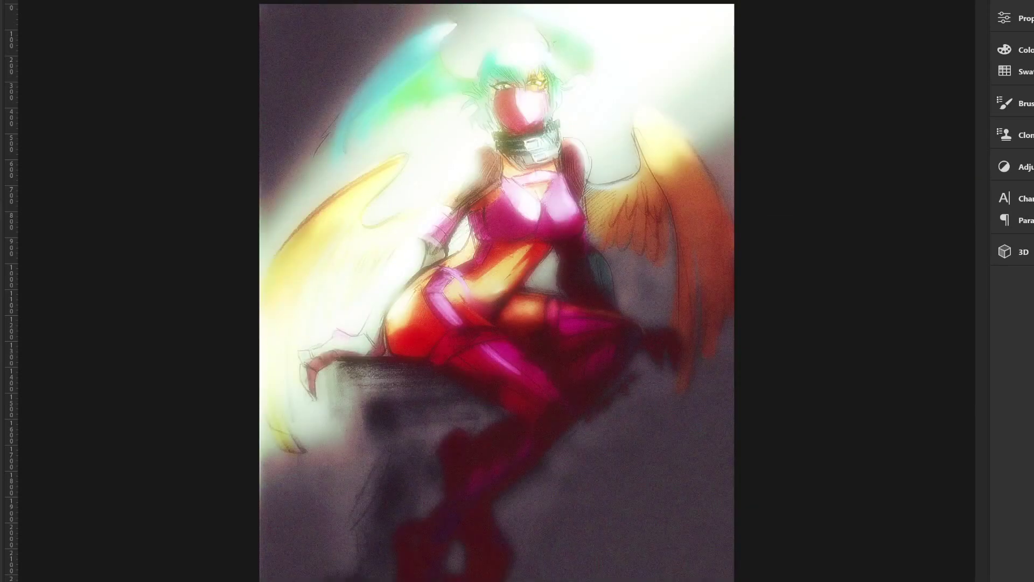
pyautogui.hotkey('shift', '+')
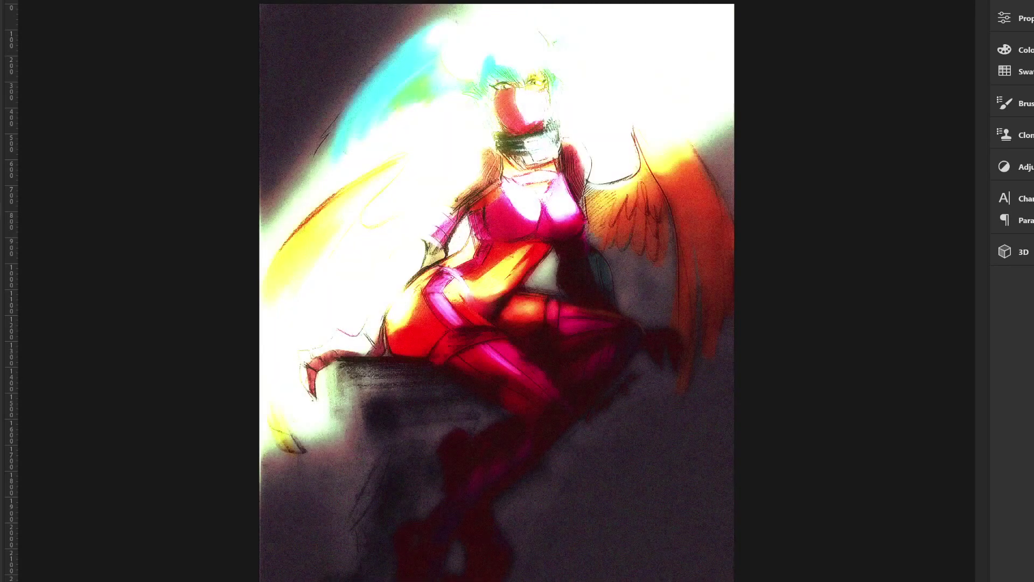
pyautogui.hotkey('shift', '+')
pyautogui.hotkey('shift', '+')
pyautogui.hotkey('shift', '+')
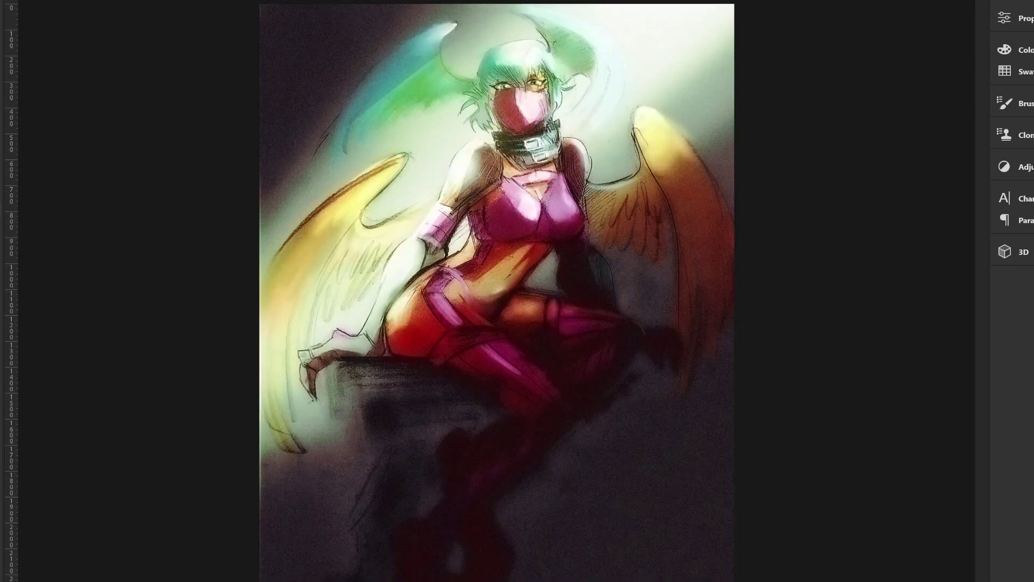
pyautogui.hotkey('shift', '+')
pyautogui.hotkey('shift', '+')
pyautogui.hotkey('shift', '+')
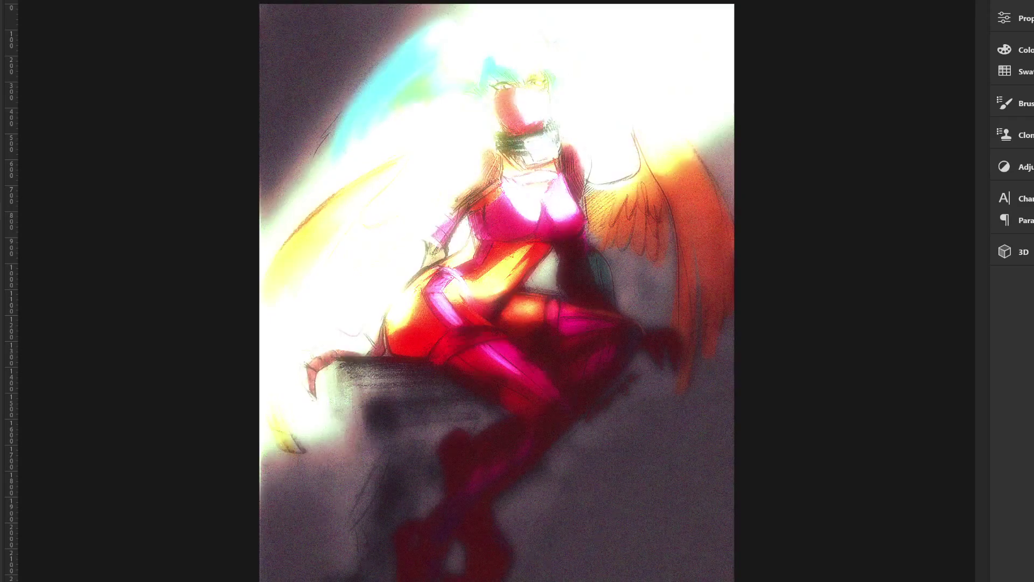
pyautogui.hotkey('shift', '+')
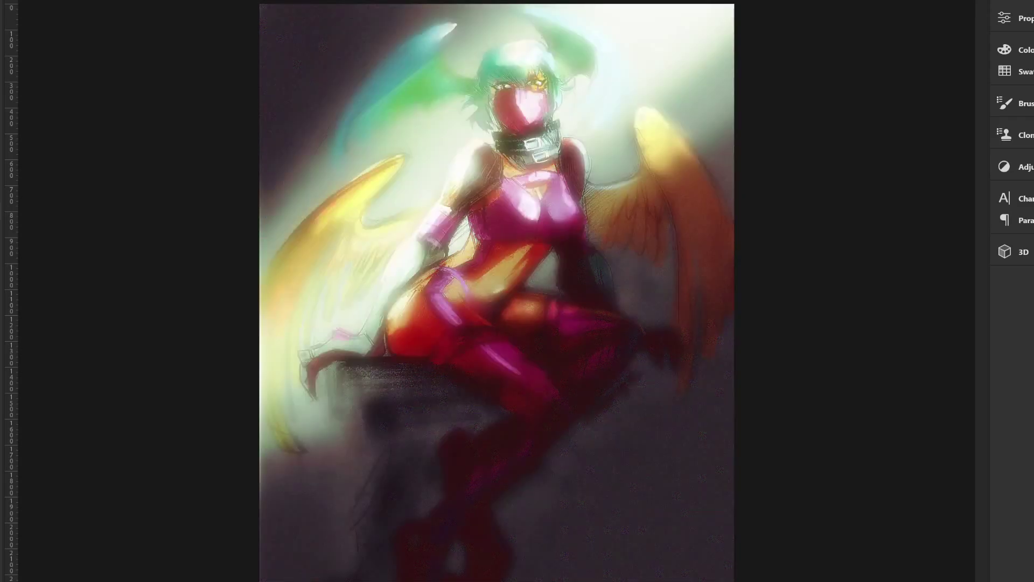
pyautogui.hotkey('shift', '+')
pyautogui.hotkey('shift', '+')
pyautogui.hotkey('shift', '+')
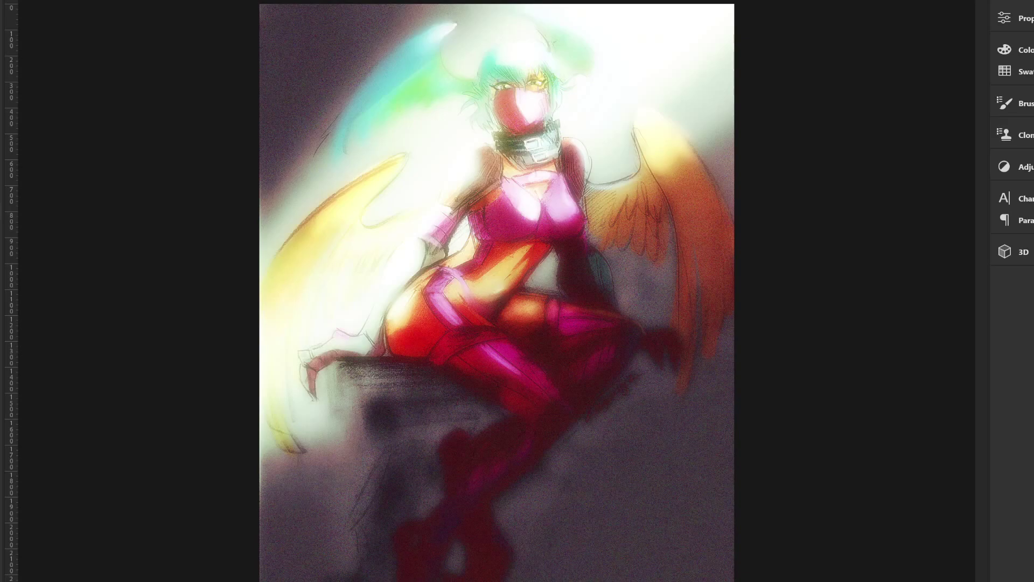
pyautogui.hotkey('shift', '+')
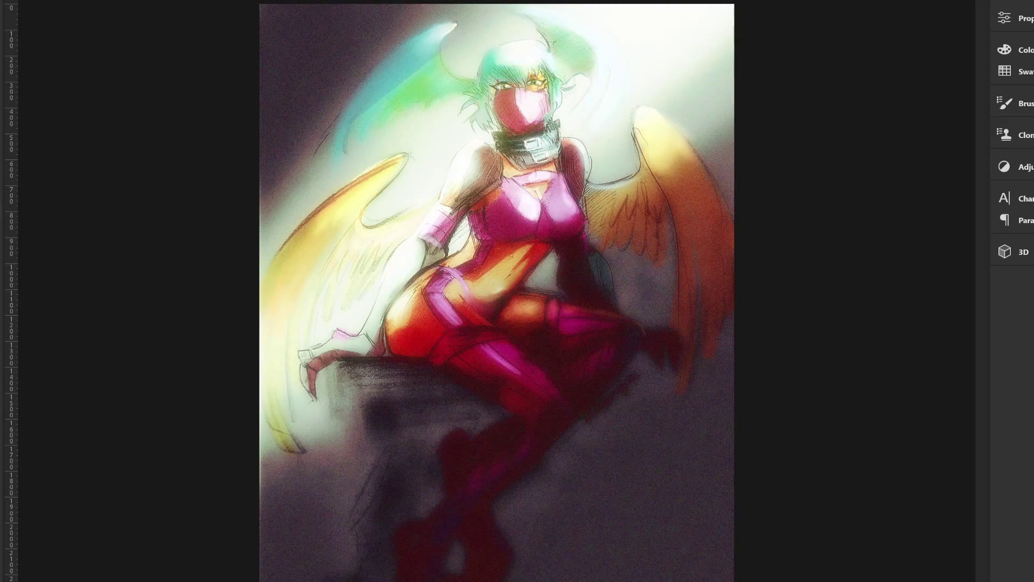
pyautogui.hotkey('shift', '+')
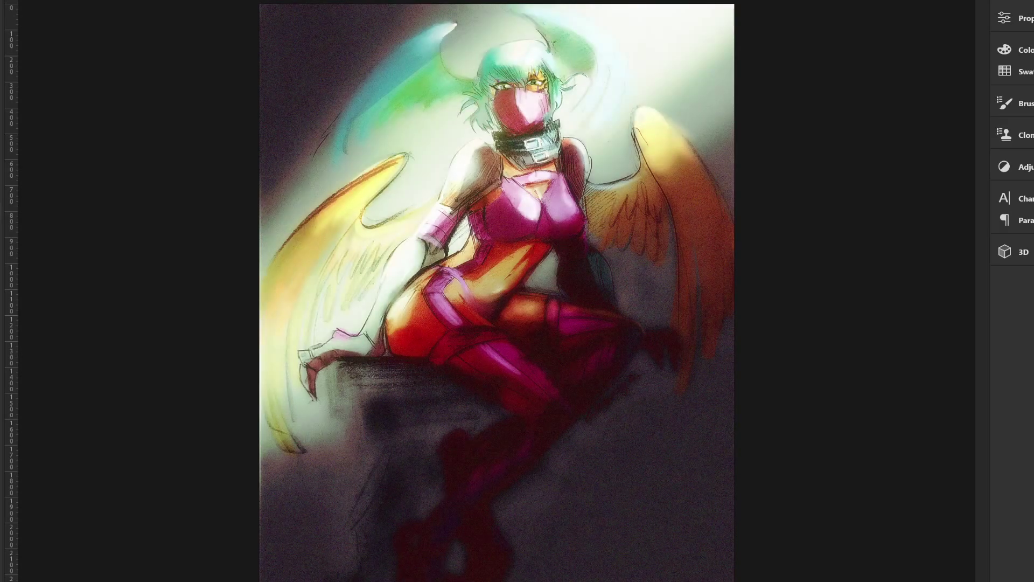
pyautogui.hotkey('shift', '+')
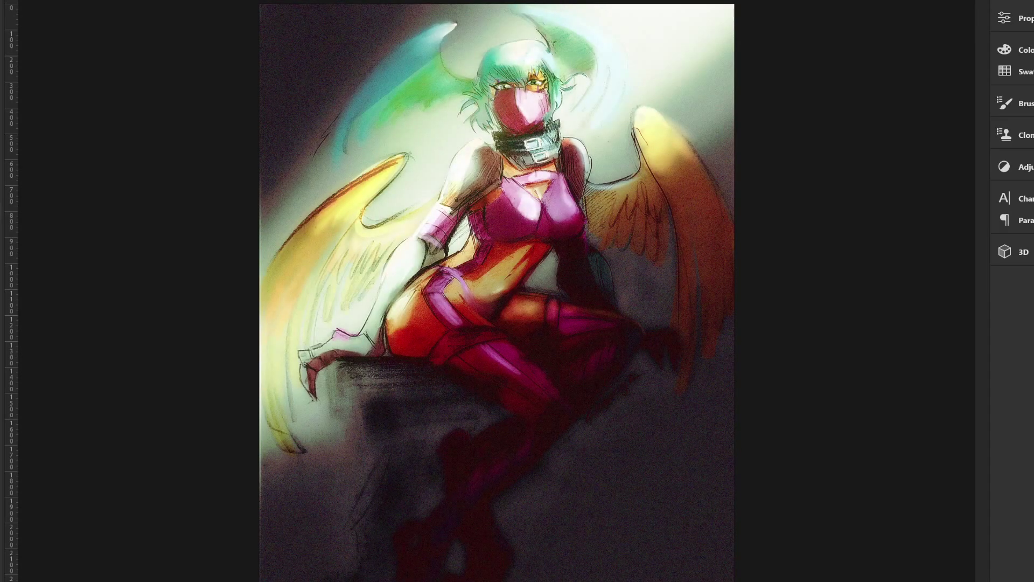
pyautogui.hotkey('shift', '+')
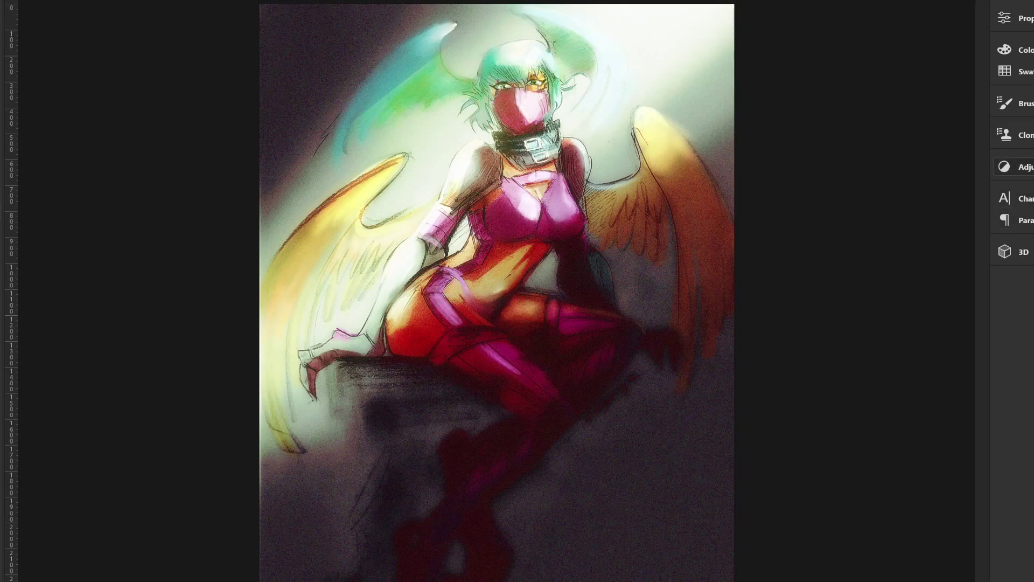
# Step: Add a Curves adjustment with highlights, midtones and shadows pulled down on the RGB curve
pyautogui.click(1013, 167)
pyautogui.click(907, 194)
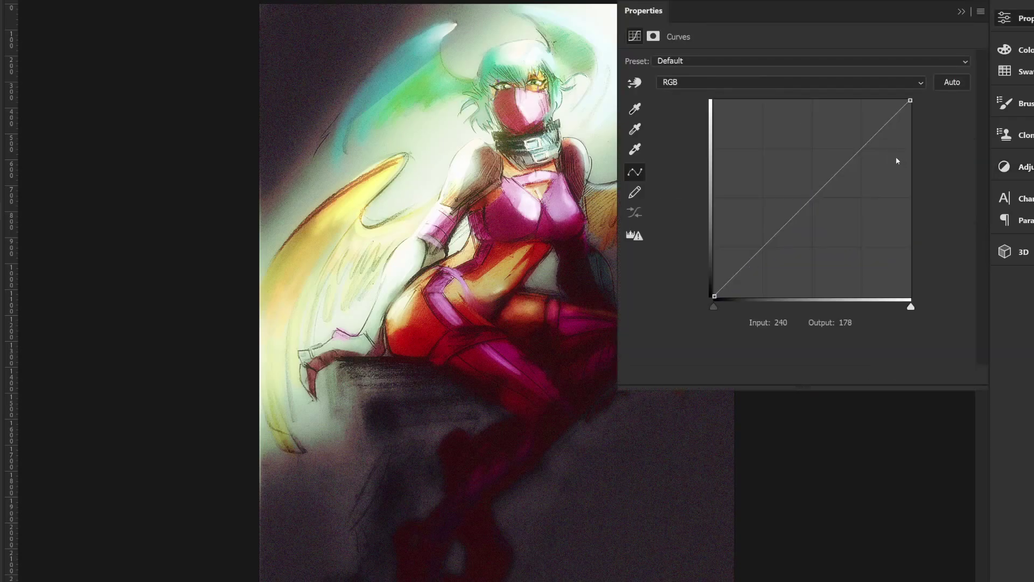
pyautogui.moveTo(872, 123); pyautogui.dragTo(880, 137)
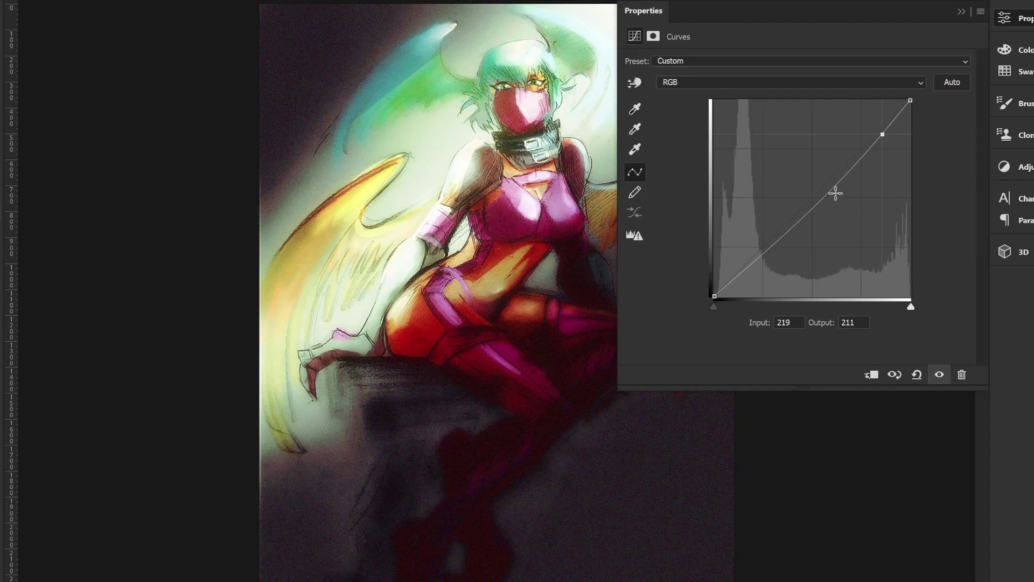
pyautogui.moveTo(836, 187); pyautogui.dragTo(838, 188)
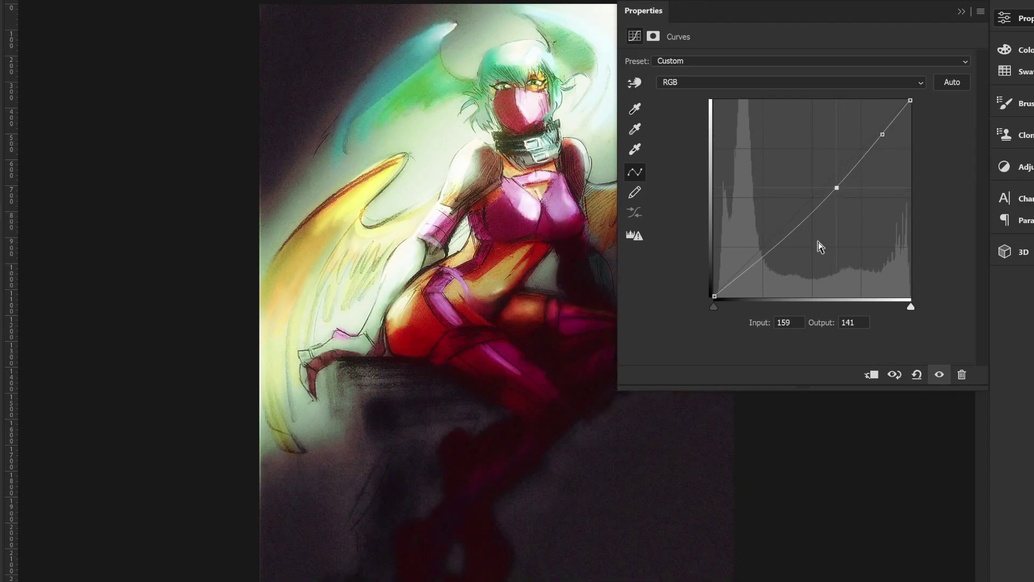
pyautogui.moveTo(796, 225)
pyautogui.mouseDown()
pyautogui.moveTo(795, 251)
pyautogui.moveTo(776, 222)
pyautogui.moveTo(782, 232)
pyautogui.moveTo(739, 243)
pyautogui.moveTo(745, 262)
pyautogui.moveTo(725, 274)
pyautogui.mouseUp()
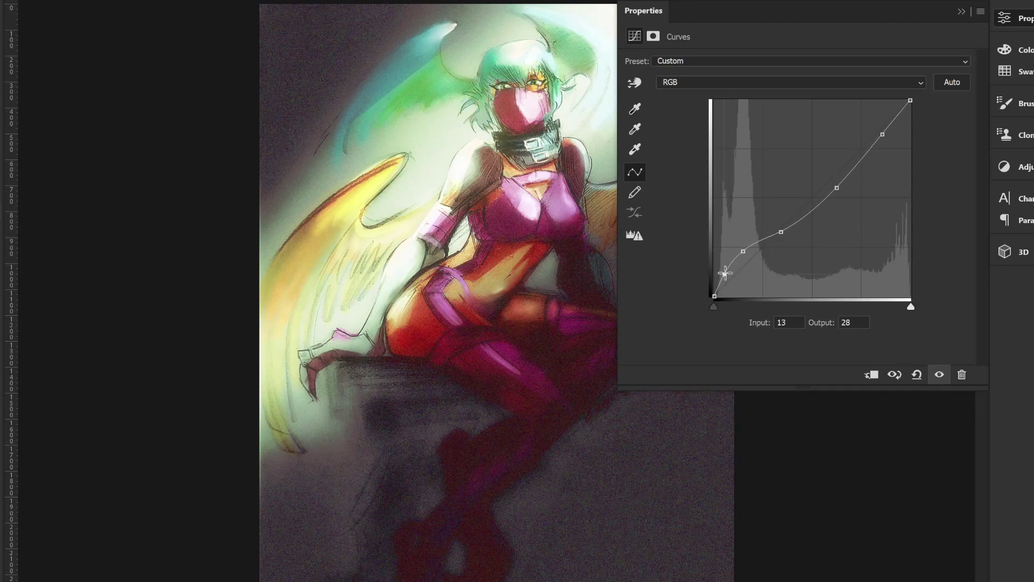
# Step: Lower the Blue channel's highlight point on the Curves adjustment
pyautogui.click(734, 83)
pyautogui.click(735, 128)
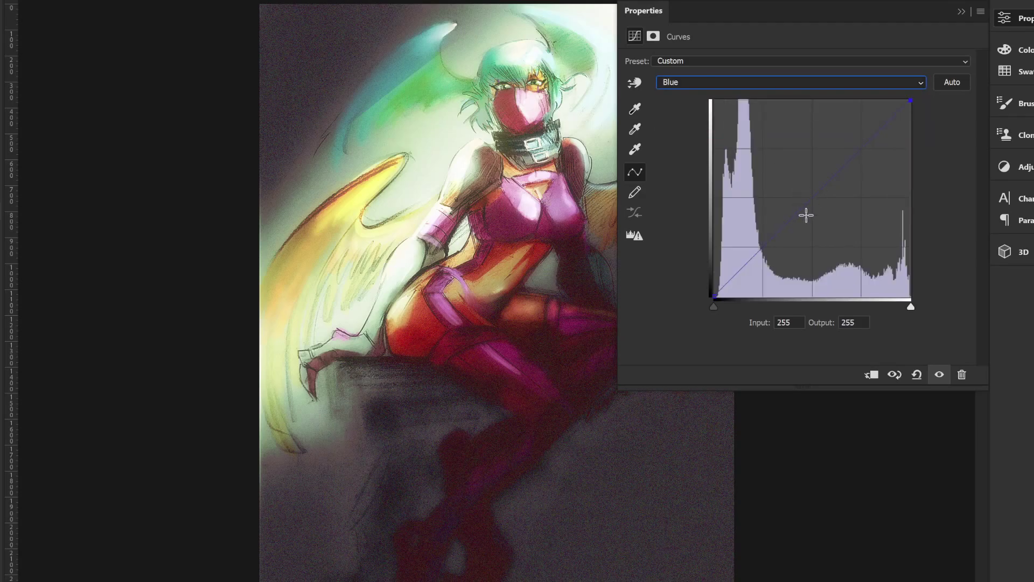
pyautogui.click(871, 141)
pyautogui.moveTo(805, 210)
pyautogui.mouseDown()
pyautogui.moveTo(815, 221)
pyautogui.moveTo(803, 208)
pyautogui.mouseUp()
pyautogui.keyDown('ctrl'); pyautogui.click(803, 207); pyautogui.keyUp('ctrl')
pyautogui.click(801, 206)
pyautogui.moveTo(871, 140)
pyautogui.mouseDown()
pyautogui.moveTo(882, 151)
pyautogui.moveTo(876, 144)
pyautogui.mouseUp()
# Step: Raise the Red curve's shadows and midtones, ease its highlights, and close the Curves settings
pyautogui.click(860, 83)
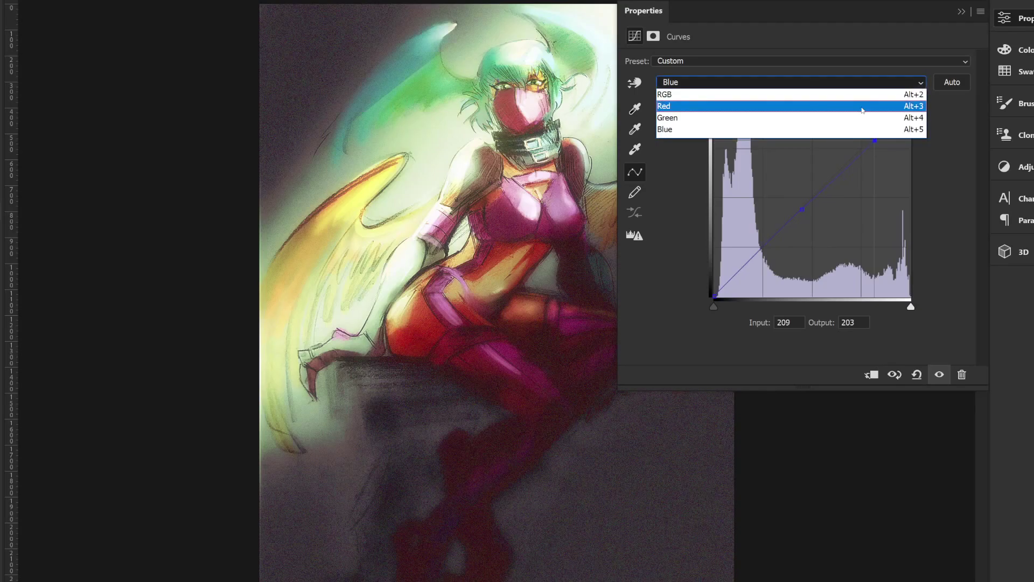
pyautogui.click(862, 106)
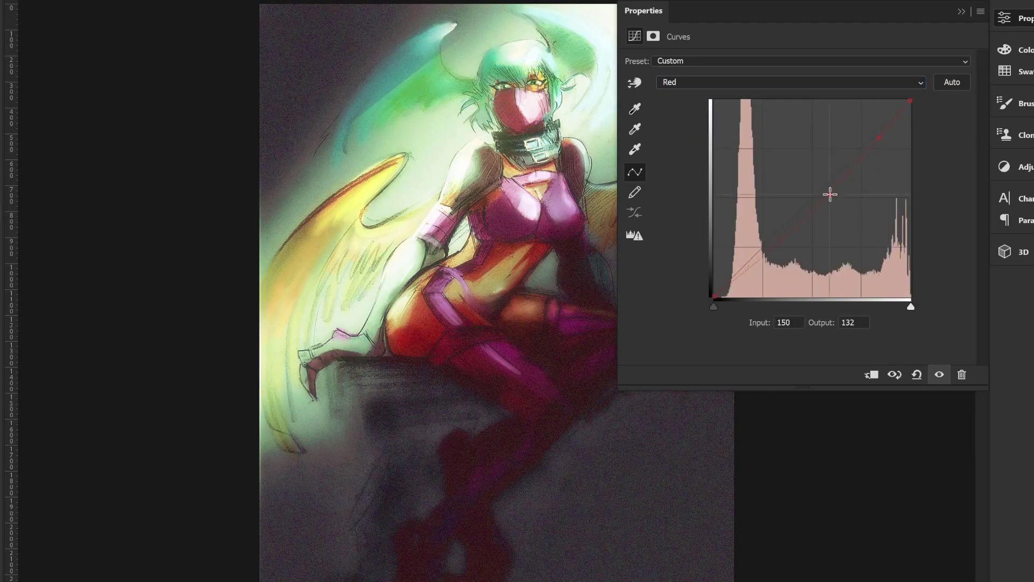
pyautogui.click(831, 195)
pyautogui.moveTo(774, 247)
pyautogui.mouseDown()
pyautogui.moveTo(761, 231)
pyautogui.moveTo(778, 235)
pyautogui.moveTo(769, 219)
pyautogui.moveTo(774, 226)
pyautogui.mouseUp()
pyautogui.moveTo(830, 195)
pyautogui.mouseDown()
pyautogui.moveTo(816, 170)
pyautogui.moveTo(825, 175)
pyautogui.mouseUp()
pyautogui.moveTo(880, 138)
pyautogui.mouseDown()
pyautogui.moveTo(889, 144)
pyautogui.moveTo(876, 136)
pyautogui.mouseUp()
pyautogui.click(960, 11)
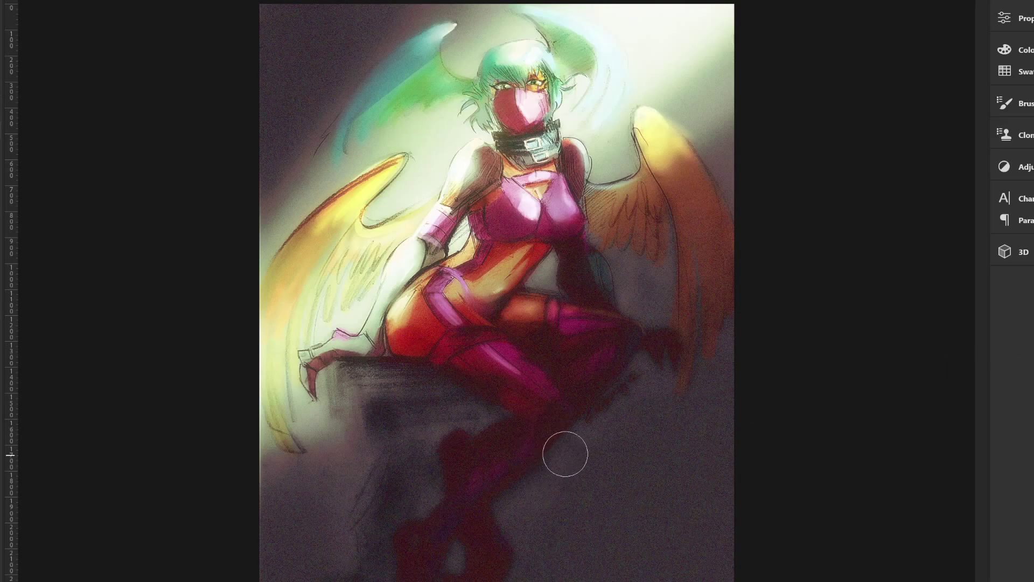
# Step: Shrink the brush and handwrite the artist's signature in white beside the lower leg
pyautogui.press('[')
pyautogui.press('[')
pyautogui.press('[')
pyautogui.moveTo(589, 413); pyautogui.dragTo(597, 415)
pyautogui.moveTo(613, 393); pyautogui.dragTo(638, 378)
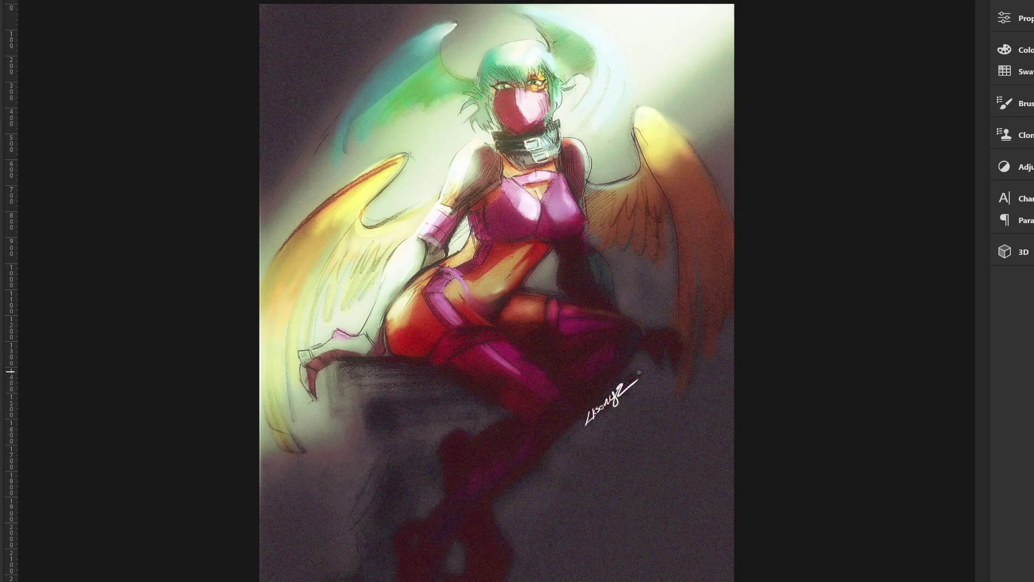